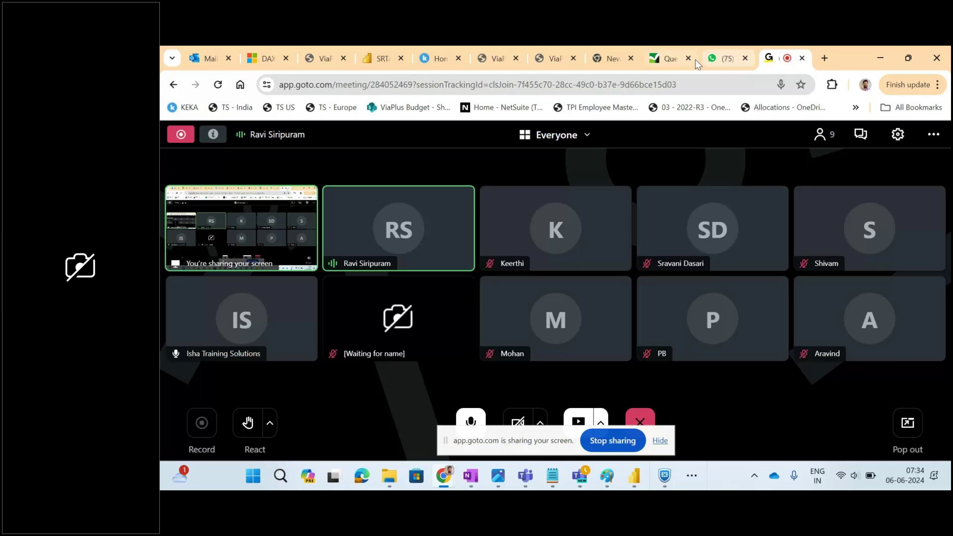
{"action": "key", "text": "super+d"}
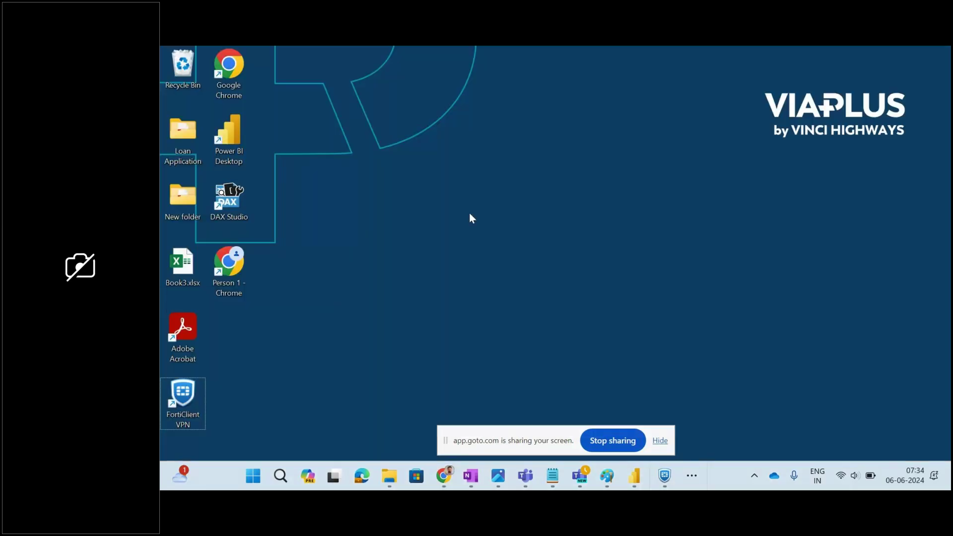
{"action": "mouse_move", "coordinate": [566, 477]}
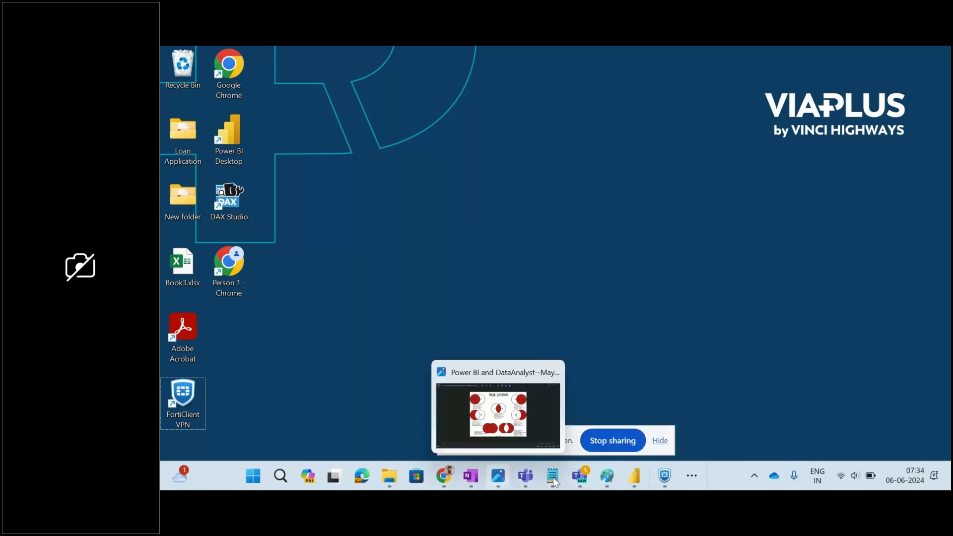
{"action": "key", "text": "alt+Tab"}
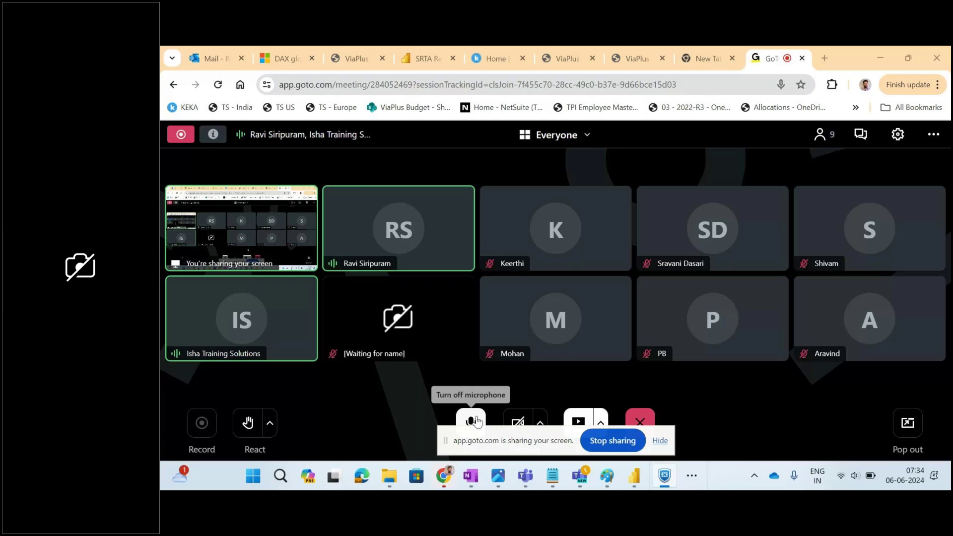
Step: Mute the microphone in the GoTo meeting
{"action": "left_click", "coordinate": [477, 421]}
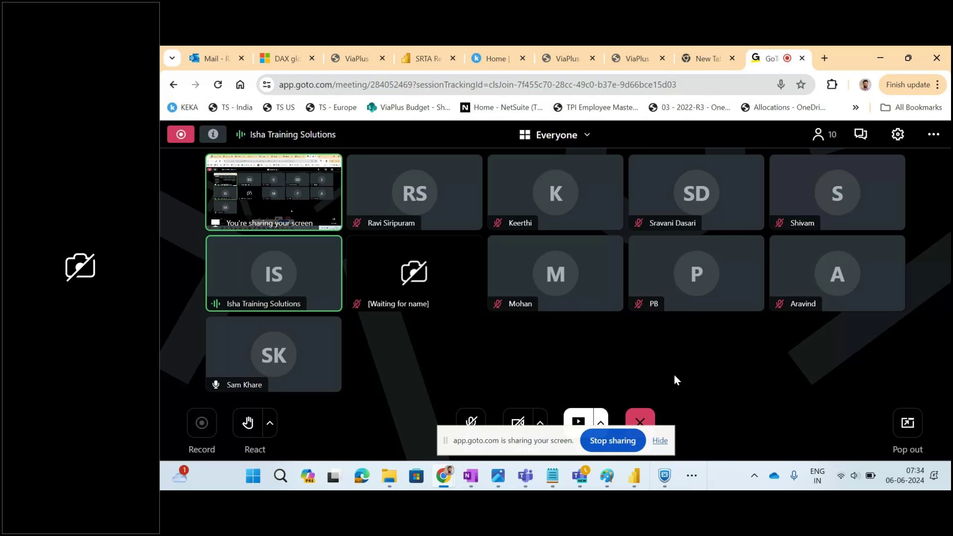
{"action": "left_click", "coordinate": [474, 423]}
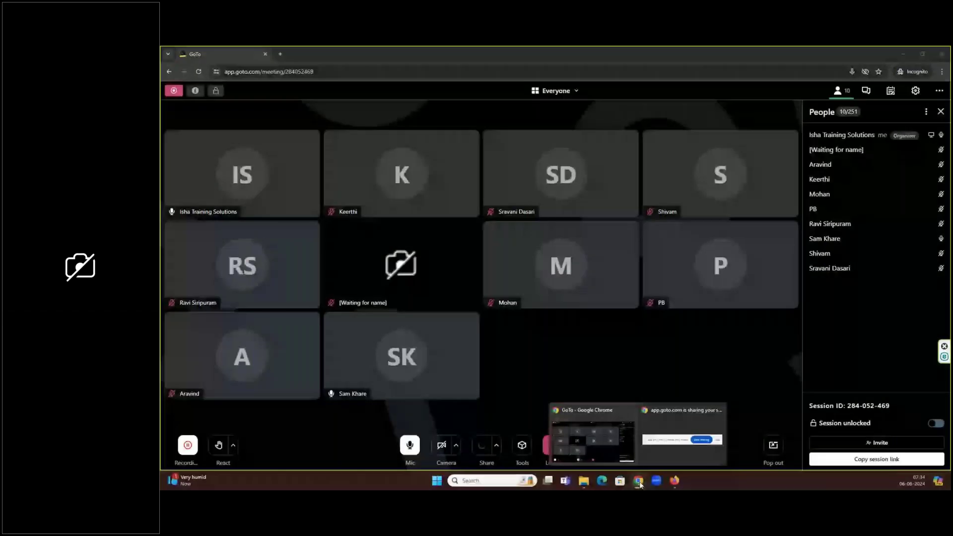
Step: Open a regular, non-incognito Google Chrome window on the shared screen
{"action": "right_click", "coordinate": [638, 480]}
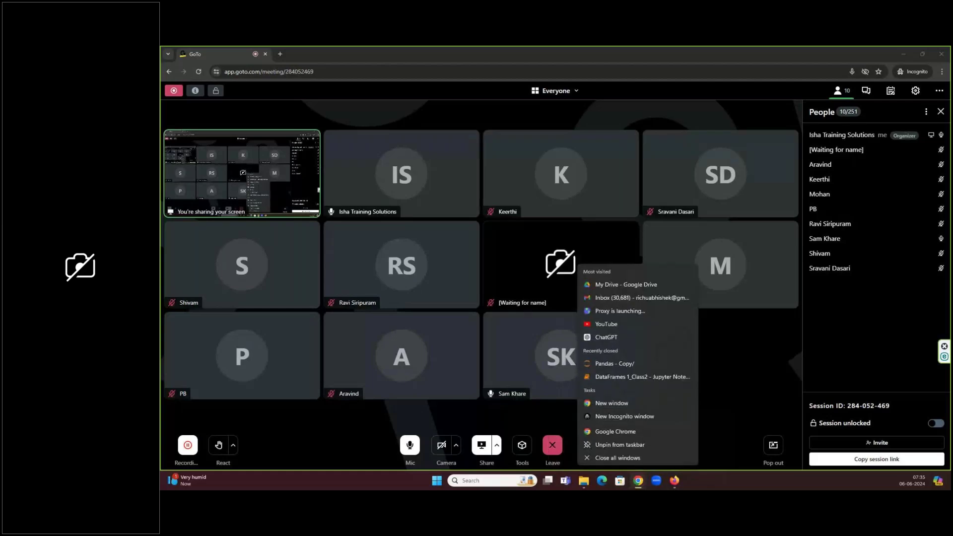
{"action": "key", "text": "Escape"}
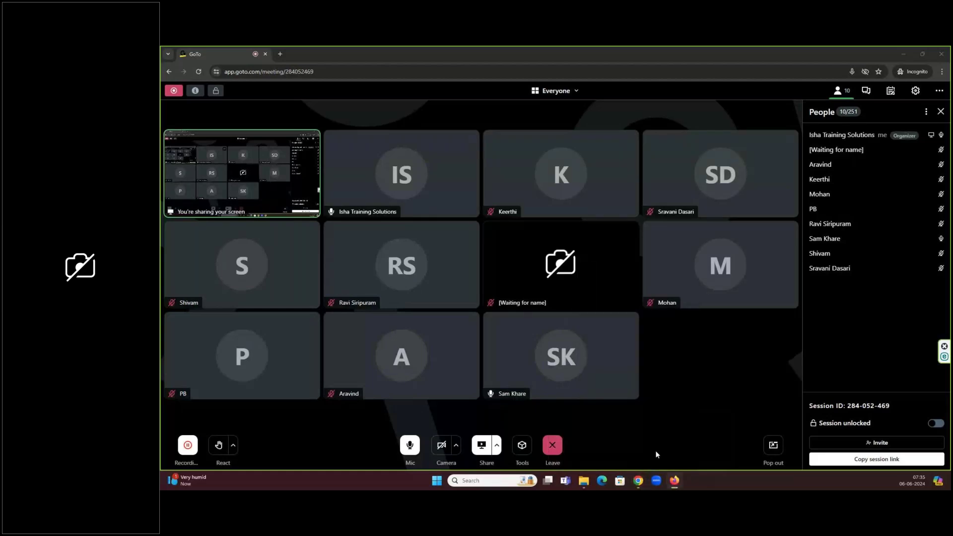
{"action": "right_click", "coordinate": [639, 480]}
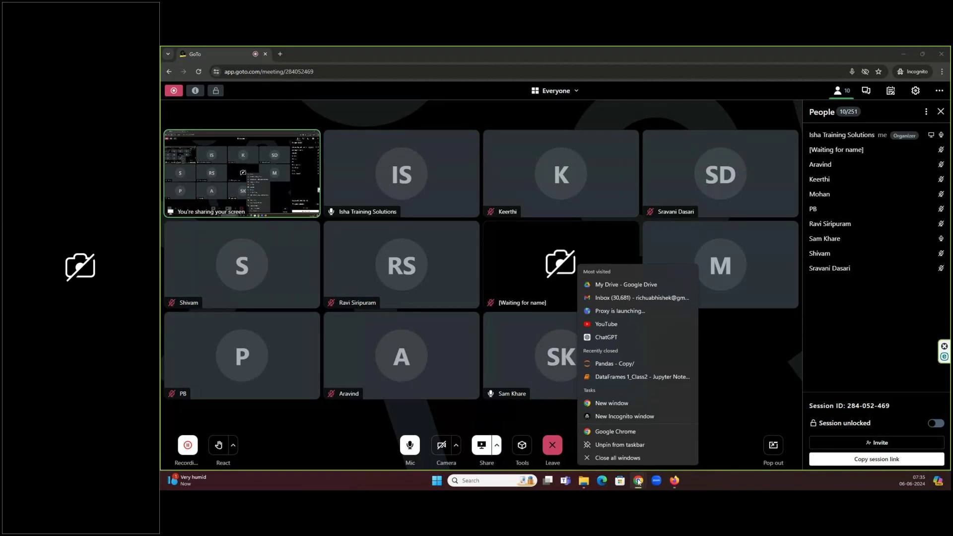
{"action": "left_click", "coordinate": [624, 433]}
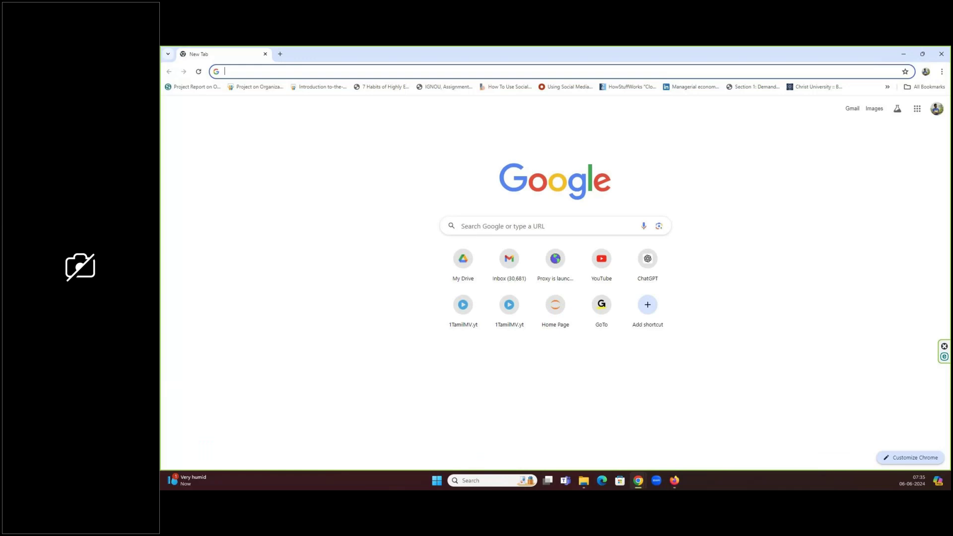
Step: Move the meeting window and the new browser window off the shared screen to the other display
{"action": "key", "text": "alt+Tab"}
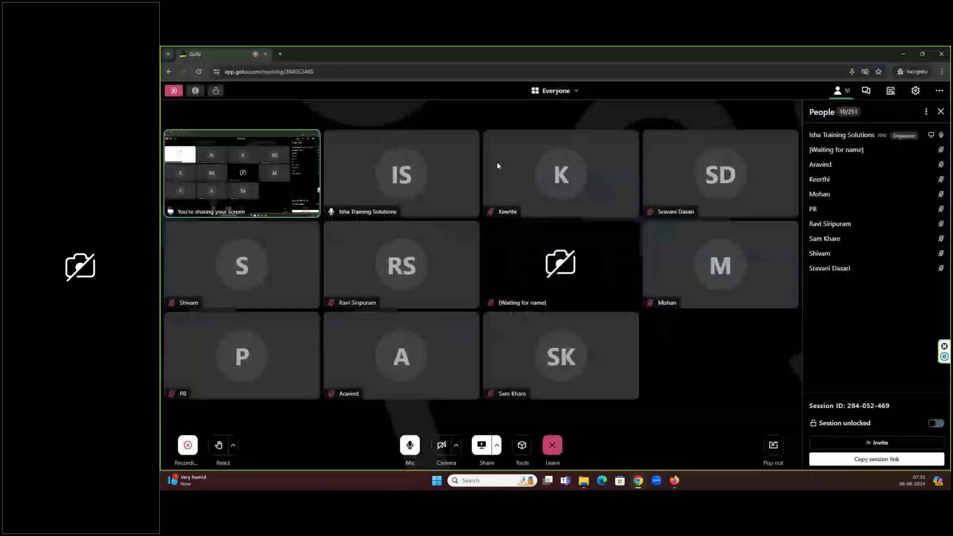
{"action": "left_click_drag", "start_coordinate": [559, 45], "coordinate": [160, 64]}
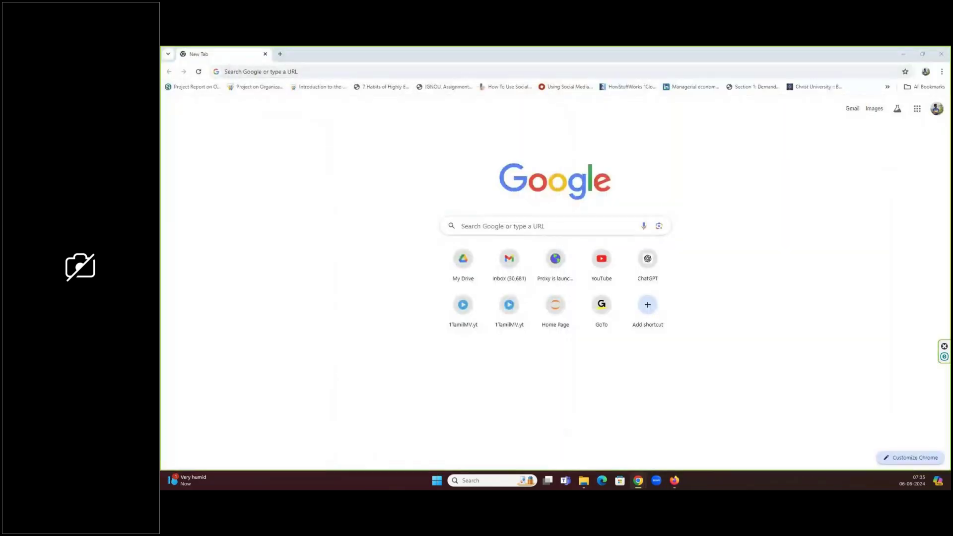
{"action": "left_click", "coordinate": [463, 49]}
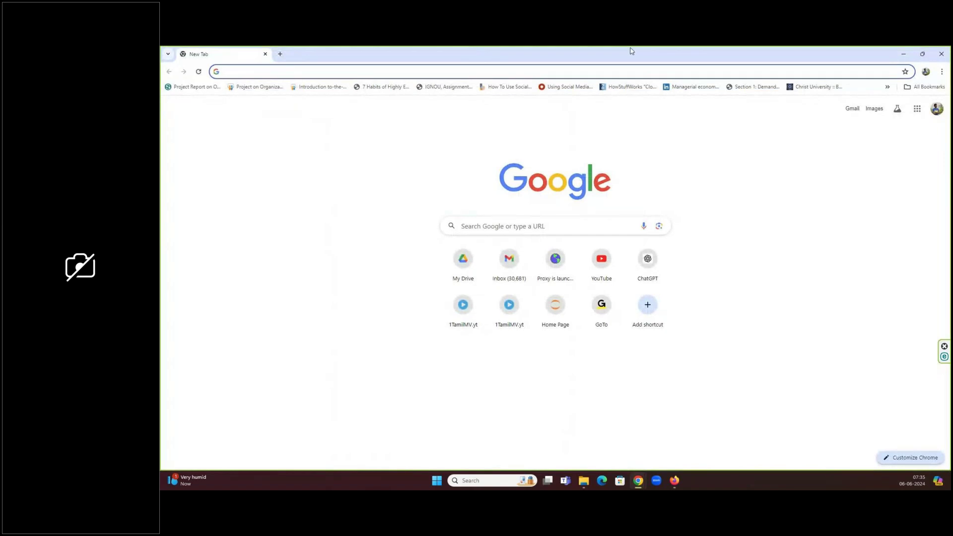
{"action": "left_click_drag", "start_coordinate": [629, 55], "coordinate": [160, 248]}
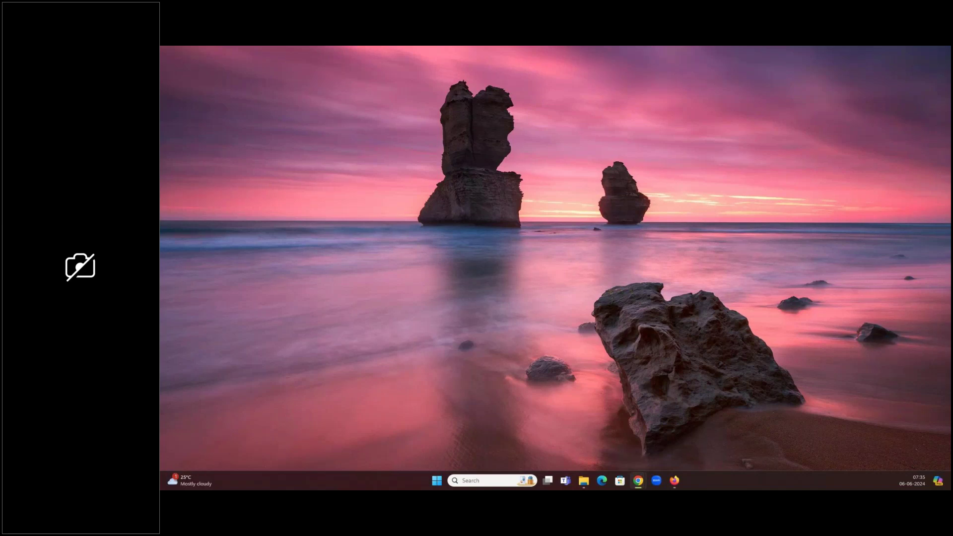
Step: Bring the browser window with the Power BI downloads page back to the shared screen and maximize it
{"action": "left_click_drag", "start_coordinate": [164, 94], "coordinate": [511, 94]}
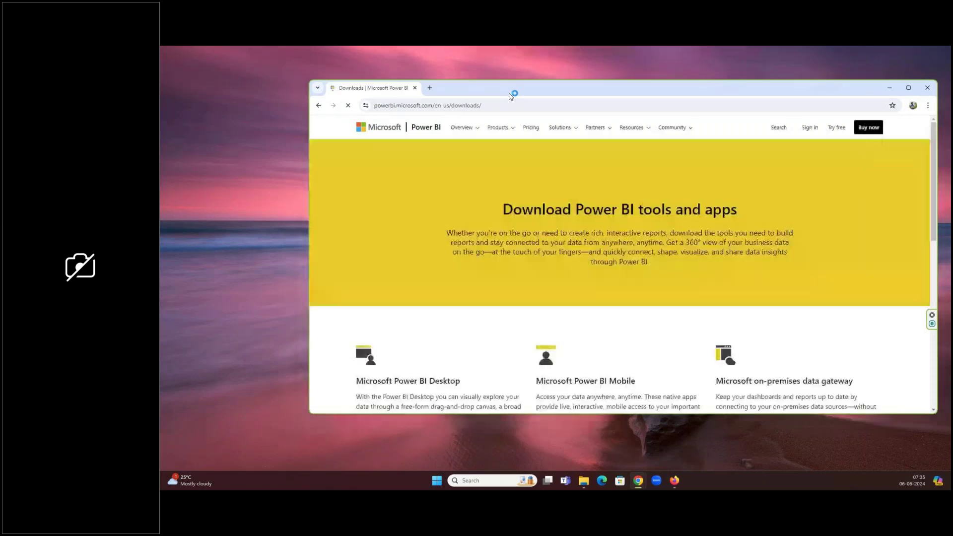
{"action": "double_click", "coordinate": [511, 93]}
{"action": "scroll", "coordinate": [498, 204], "scroll_direction": "down", "scroll_amount": 3}
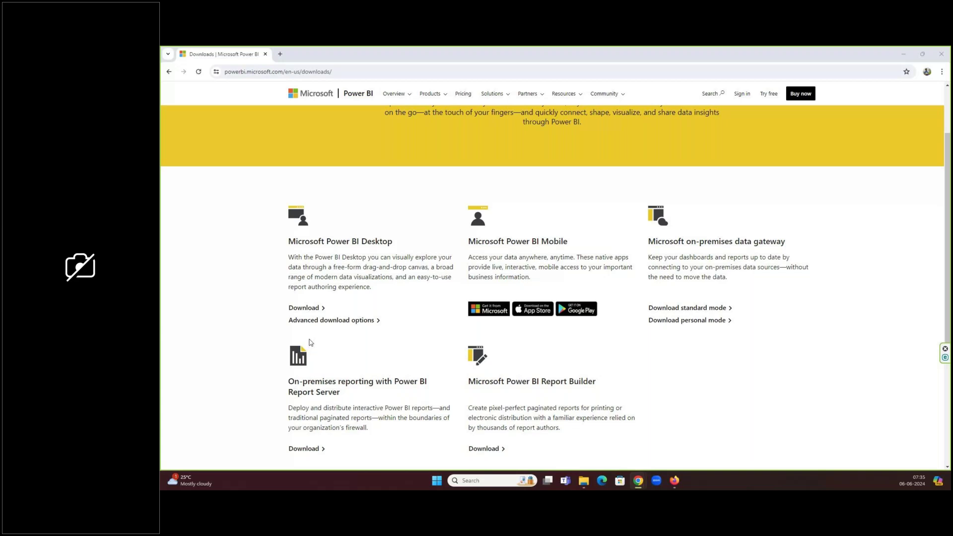
Step: Return to the Google search results and highlight the query "powerbi download" in the search field
{"action": "left_click", "coordinate": [170, 72]}
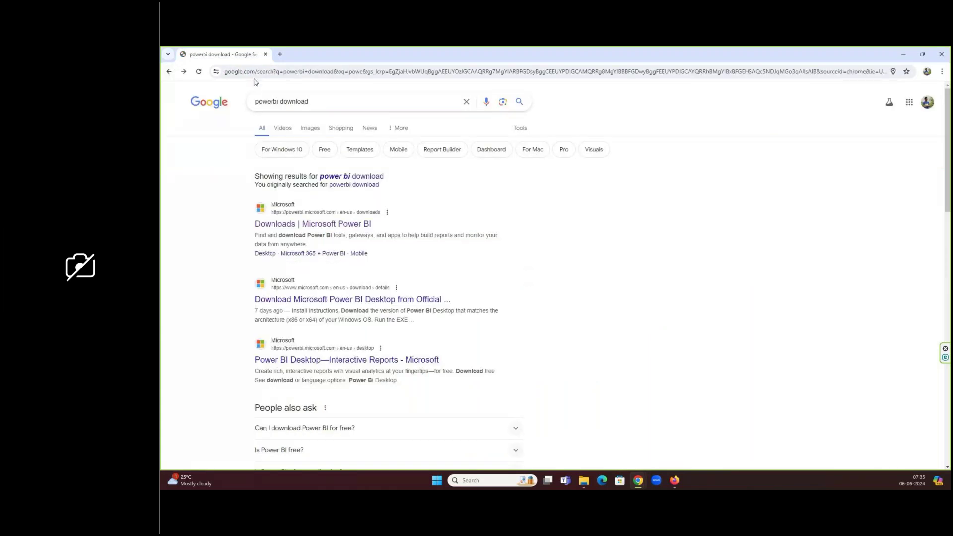
{"action": "left_click_drag", "start_coordinate": [257, 104], "coordinate": [308, 103]}
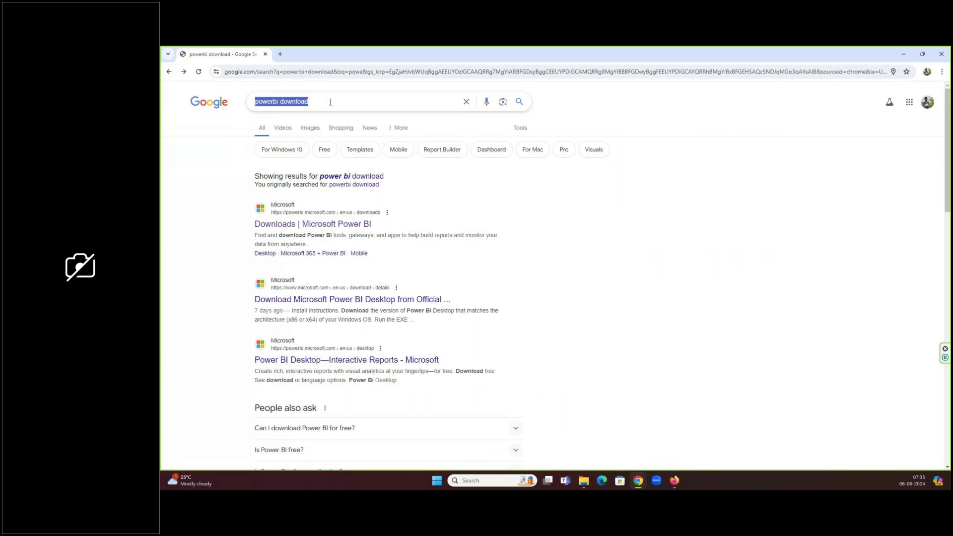
{"action": "key", "text": "Right"}
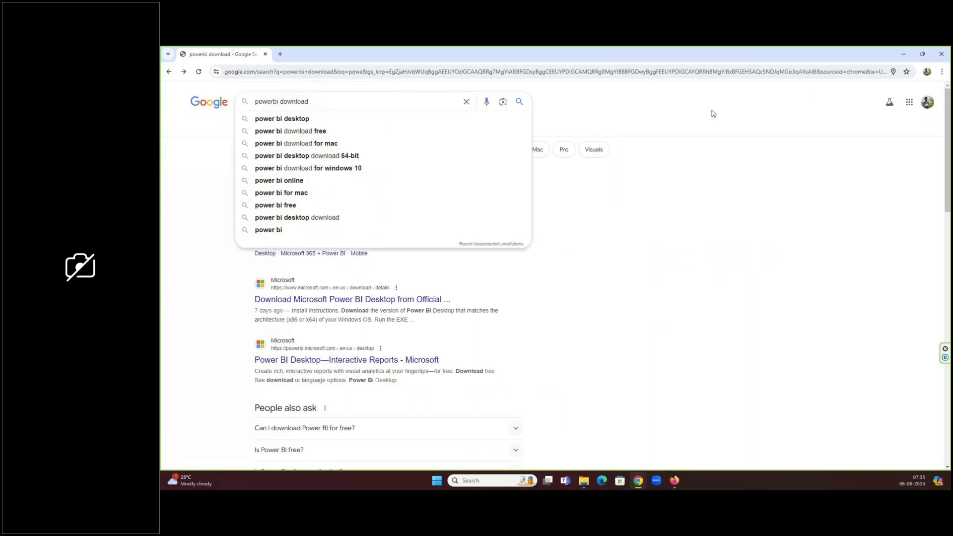
{"action": "left_click", "coordinate": [714, 113]}
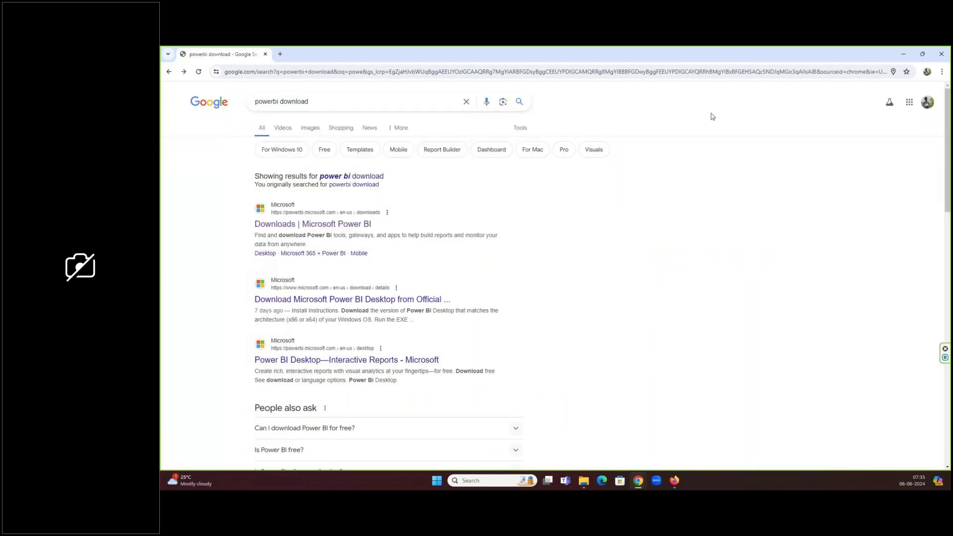
Step: Open the "Downloads | Microsoft Power BI" result and follow Advanced download options for Microsoft Power BI Desktop
{"action": "left_click", "coordinate": [285, 227]}
{"action": "scroll", "coordinate": [356, 253], "scroll_direction": "down", "scroll_amount": 3}
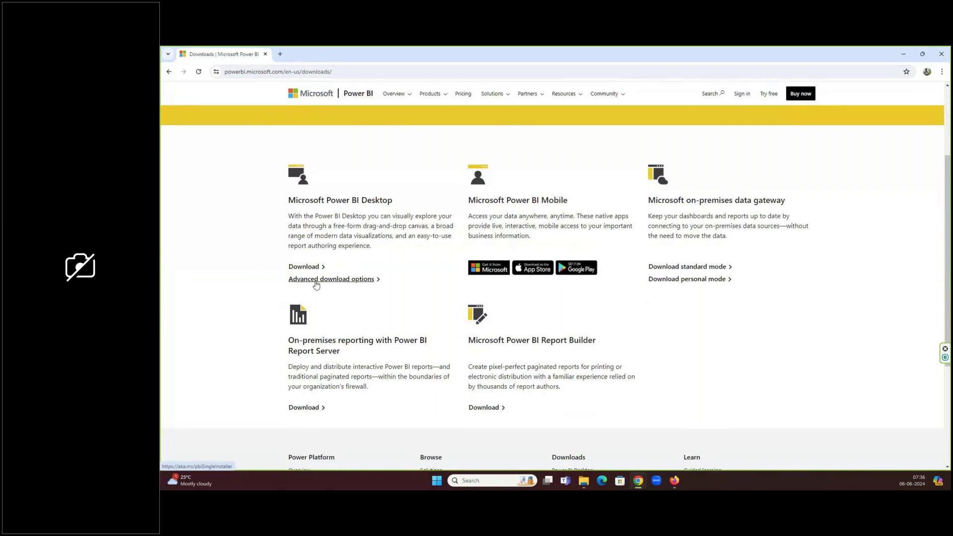
{"action": "left_click", "coordinate": [346, 280]}
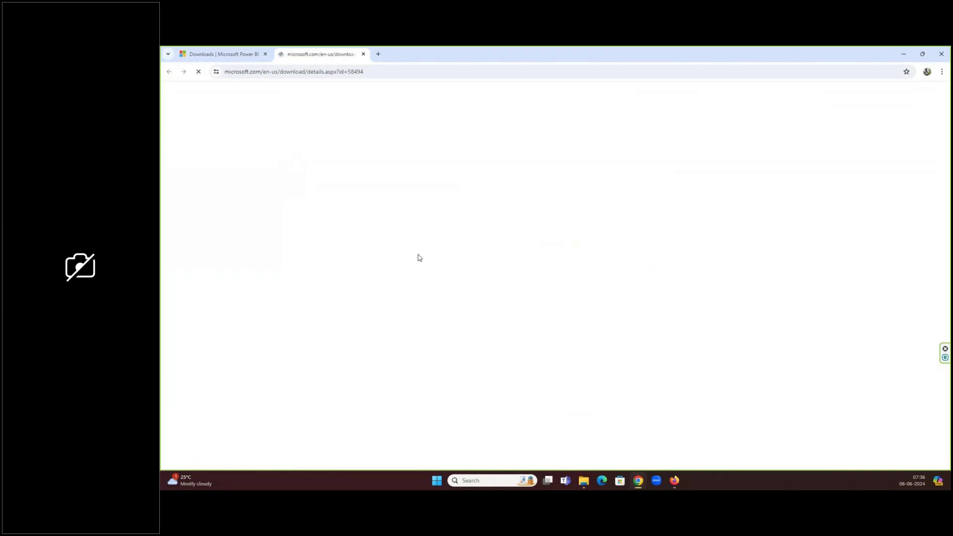
Step: Review the Power BI Desktop download details and expand the System Requirements and Install Instructions sections
{"action": "scroll", "coordinate": [424, 278], "scroll_direction": "down", "scroll_amount": 2}
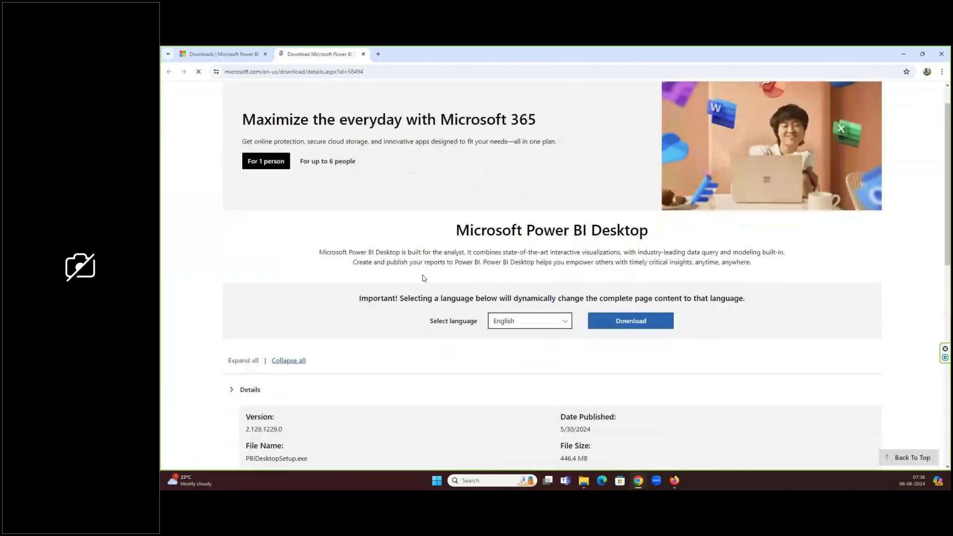
{"action": "scroll", "coordinate": [424, 277], "scroll_direction": "down", "scroll_amount": 2}
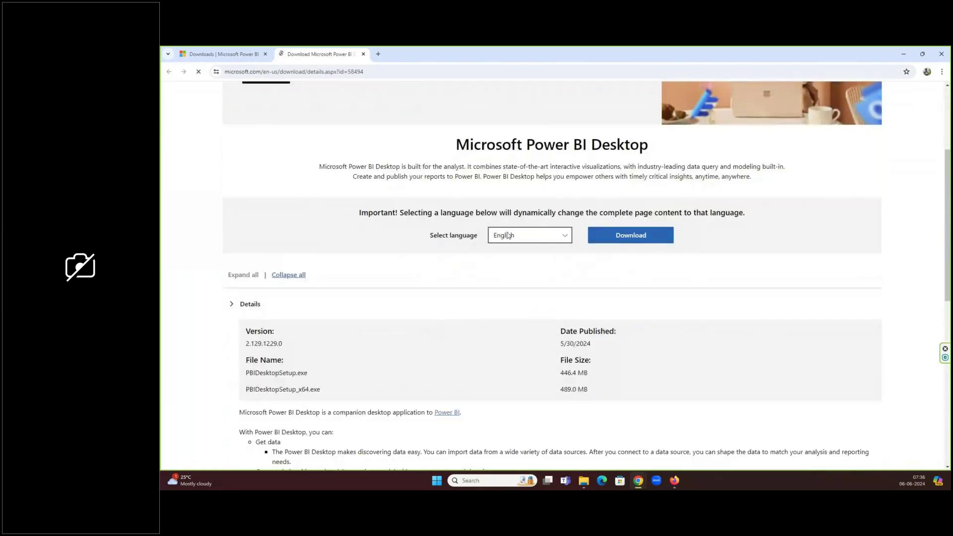
{"action": "scroll", "coordinate": [526, 268], "scroll_direction": "down", "scroll_amount": 2}
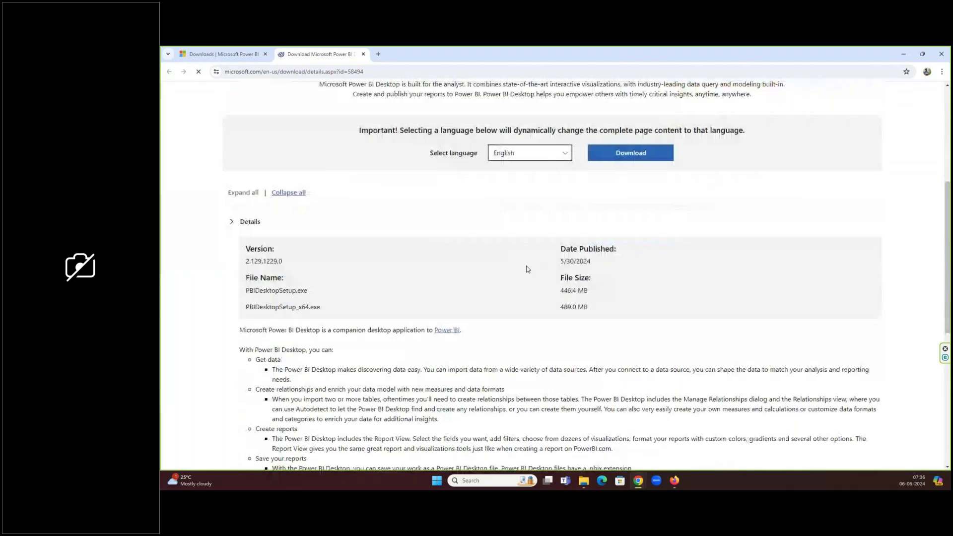
{"action": "scroll", "coordinate": [527, 269], "scroll_direction": "down", "scroll_amount": 1}
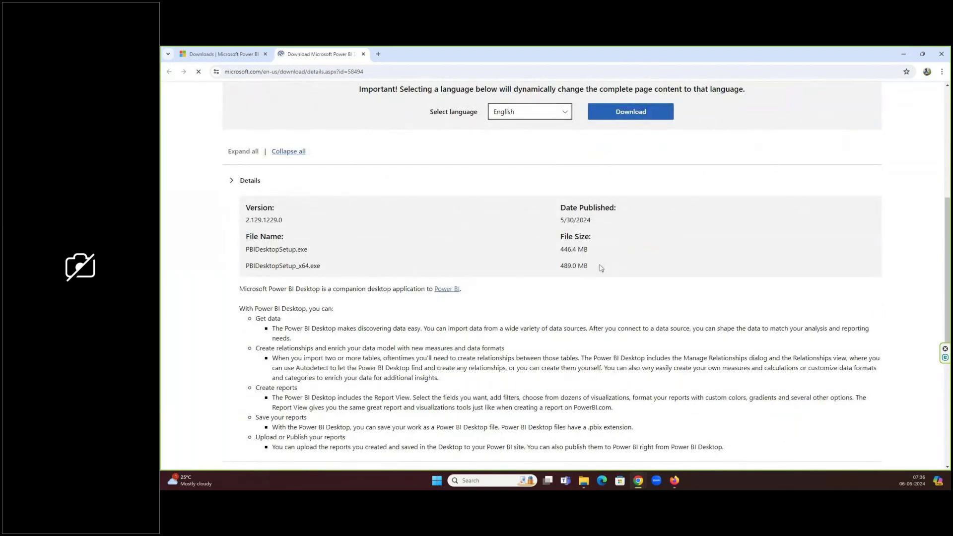
{"action": "scroll", "coordinate": [286, 224], "scroll_direction": "down", "scroll_amount": 3}
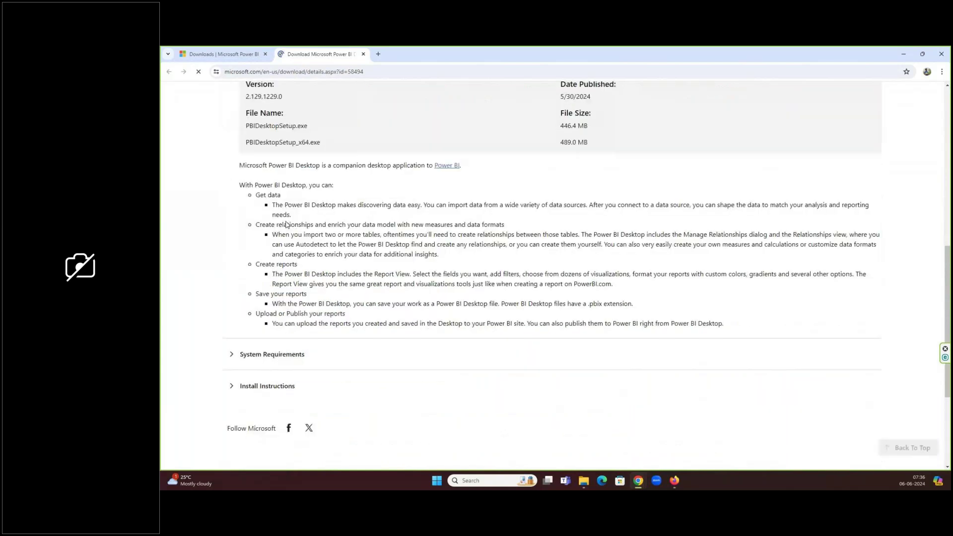
{"action": "left_click", "coordinate": [272, 355]}
{"action": "scroll", "coordinate": [417, 318], "scroll_direction": "down", "scroll_amount": 1}
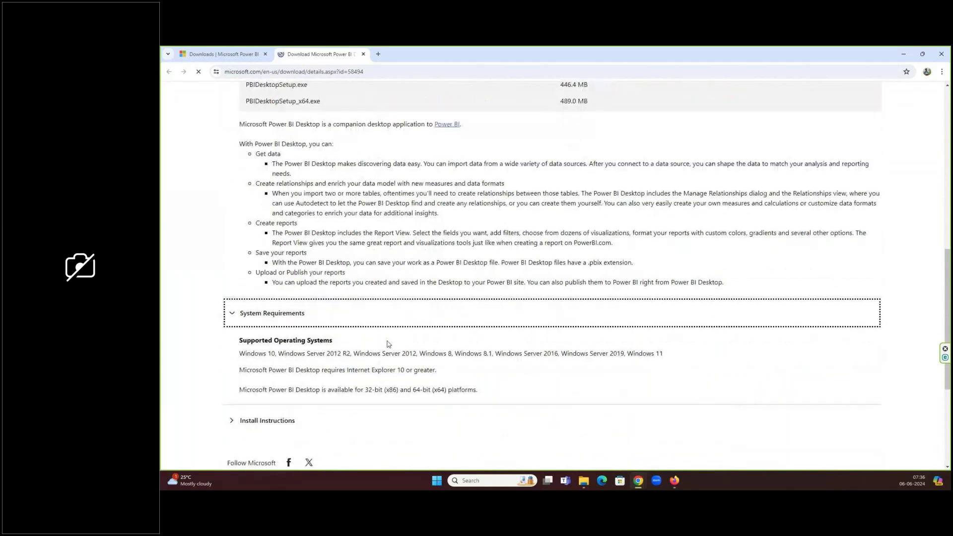
{"action": "scroll", "coordinate": [388, 344], "scroll_direction": "down", "scroll_amount": 1}
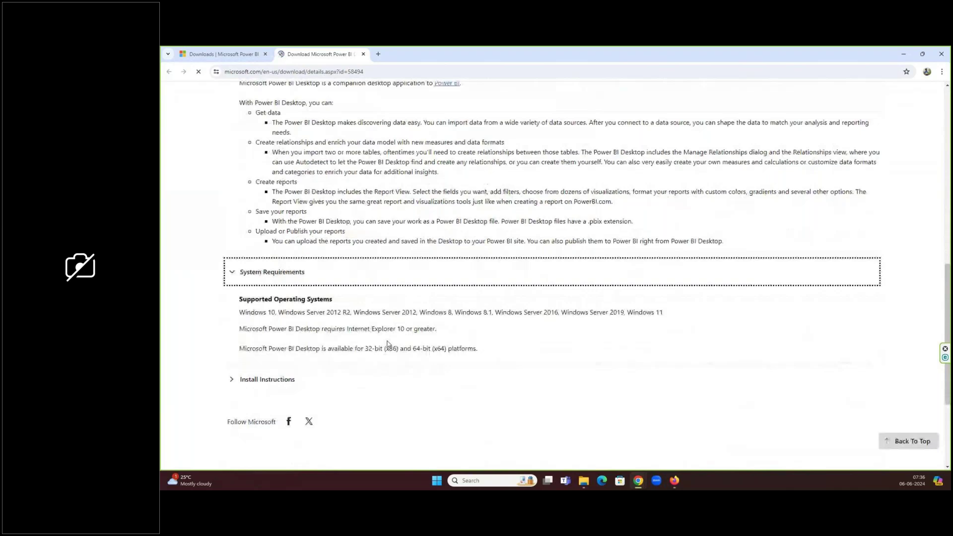
{"action": "left_click", "coordinate": [271, 388]}
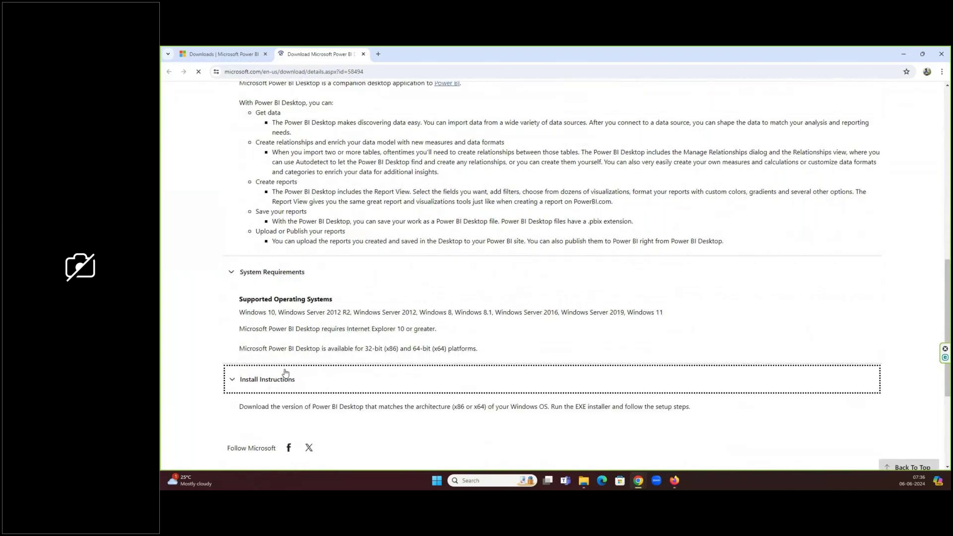
Step: Go back to the Power BI Downloads page and open the standard Power BI Desktop download in Microsoft Store
{"action": "left_click", "coordinate": [220, 54]}
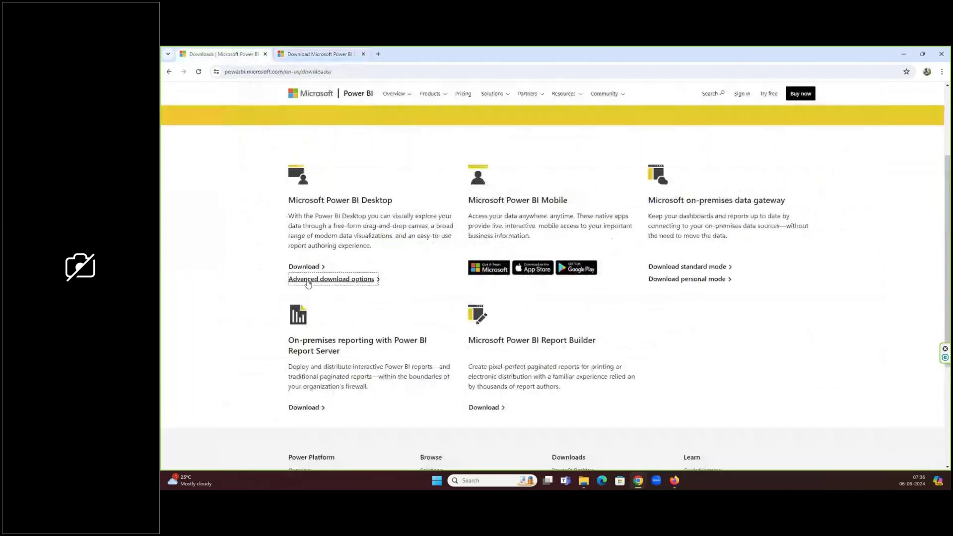
{"action": "left_click", "coordinate": [303, 266]}
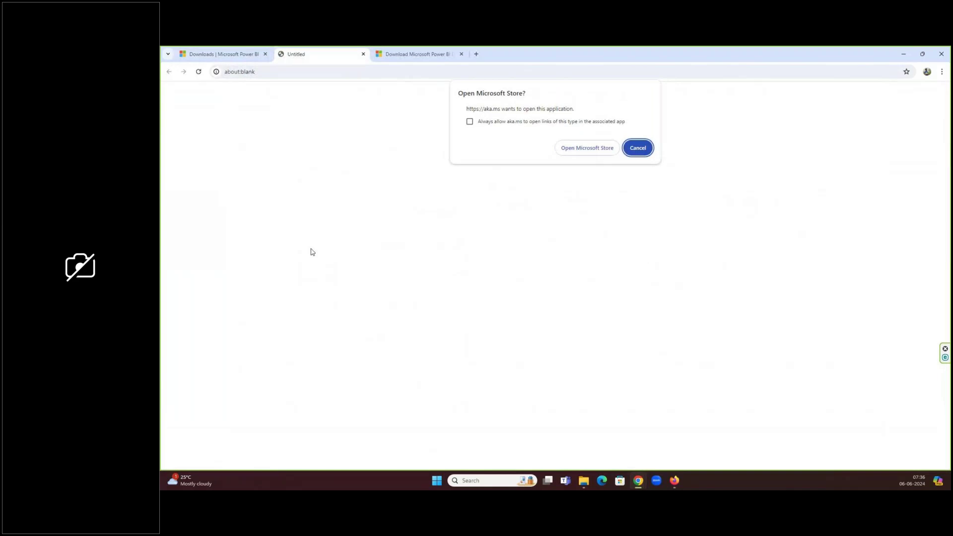
{"action": "left_click", "coordinate": [572, 156]}
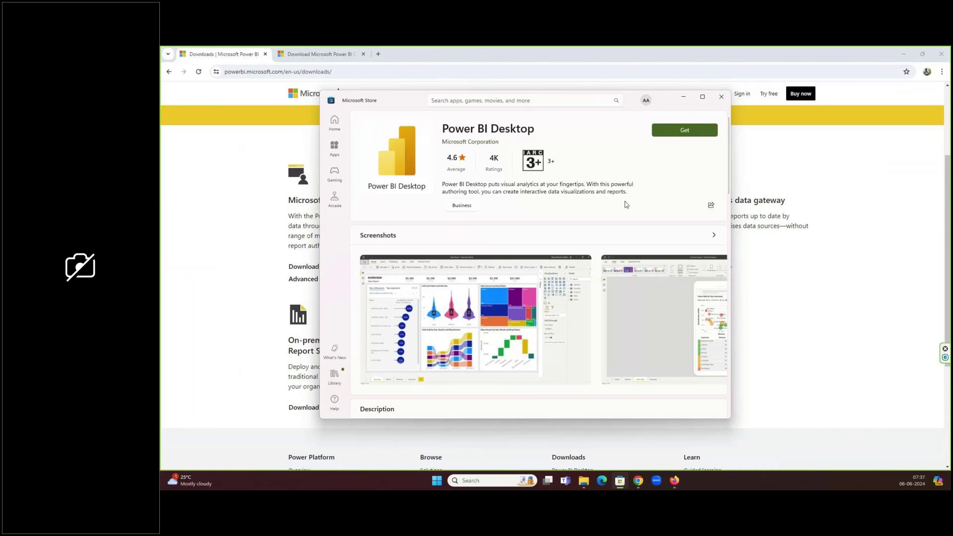
Step: Return to the Download Center page for Power BI Desktop and review its requirements, setup files and language selection
{"action": "left_click", "coordinate": [316, 49]}
{"action": "left_click", "coordinate": [316, 49]}
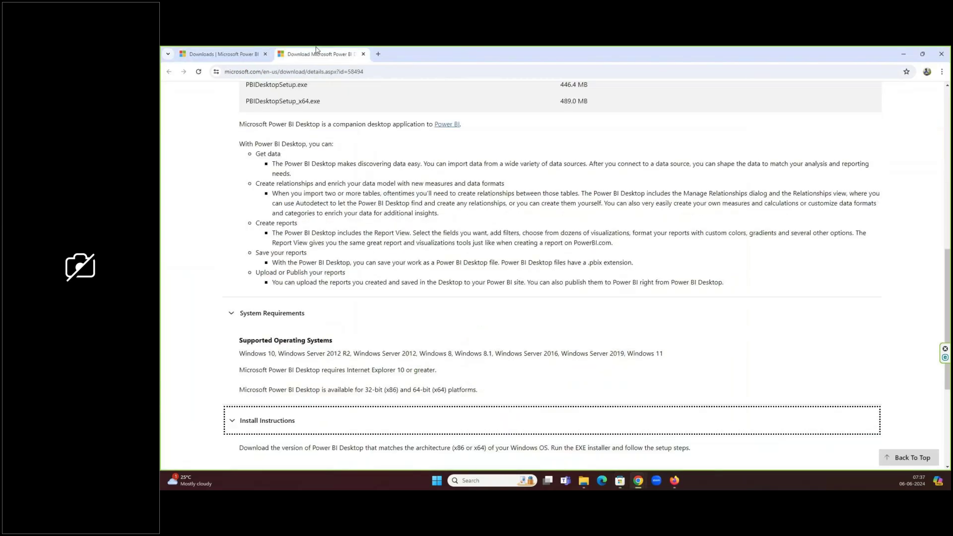
{"action": "scroll", "coordinate": [397, 164], "scroll_direction": "down", "scroll_amount": 5}
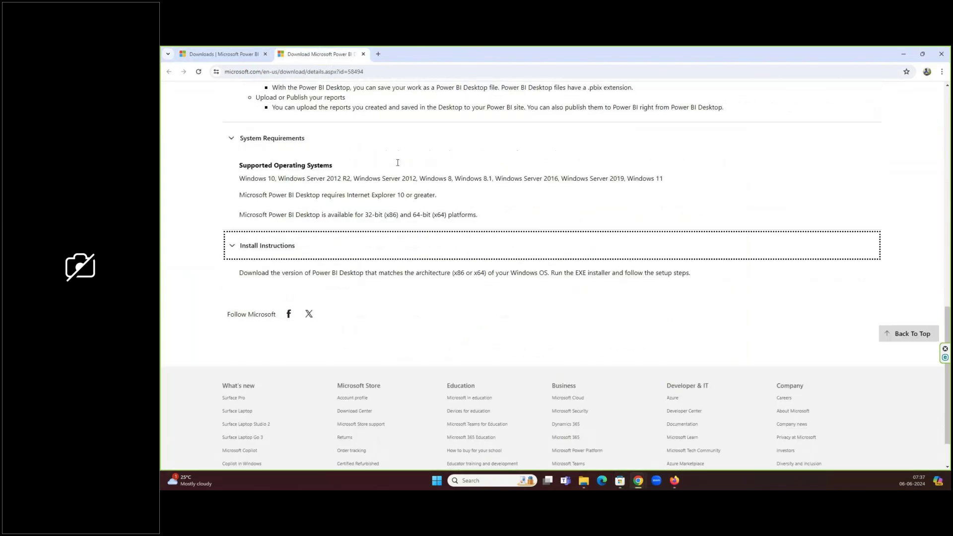
{"action": "scroll", "coordinate": [949, 180], "scroll_direction": "up", "scroll_amount": 10}
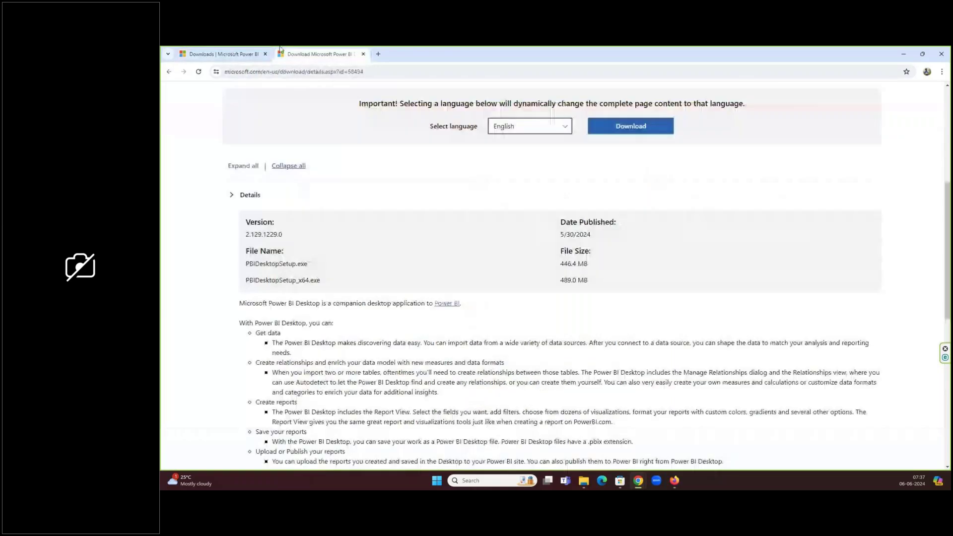
Step: Highlight the file size of PBIDesktopSetup.exe in the Download Center details and minimise the browser once the download pages are reviewed
{"action": "scroll", "coordinate": [457, 175], "scroll_direction": "up", "scroll_amount": 1}
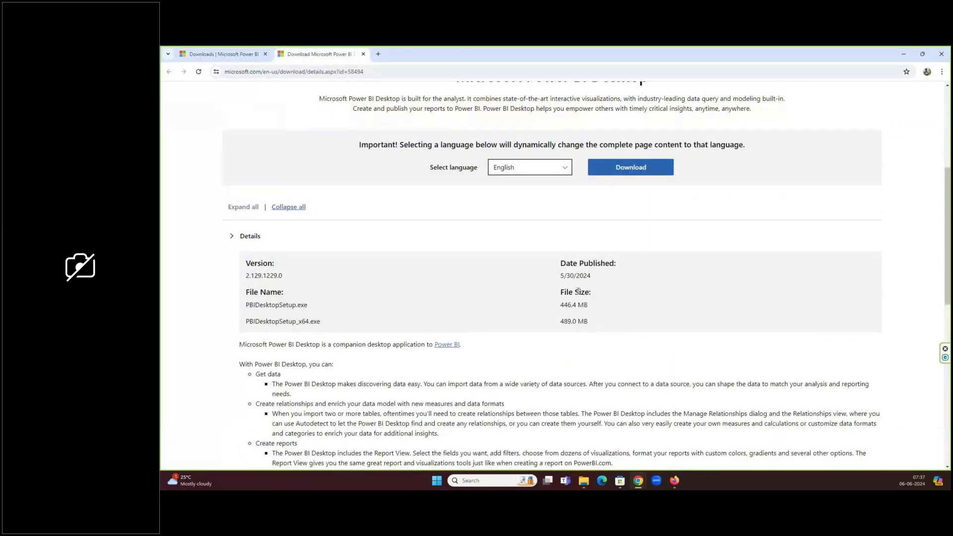
{"action": "left_click_drag", "start_coordinate": [560, 305], "coordinate": [593, 306]}
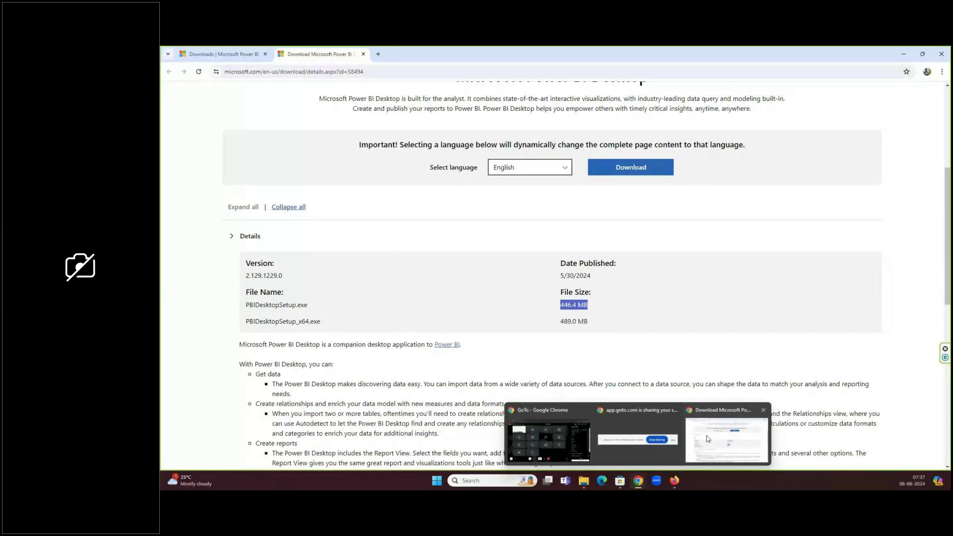
{"action": "left_click", "coordinate": [702, 444]}
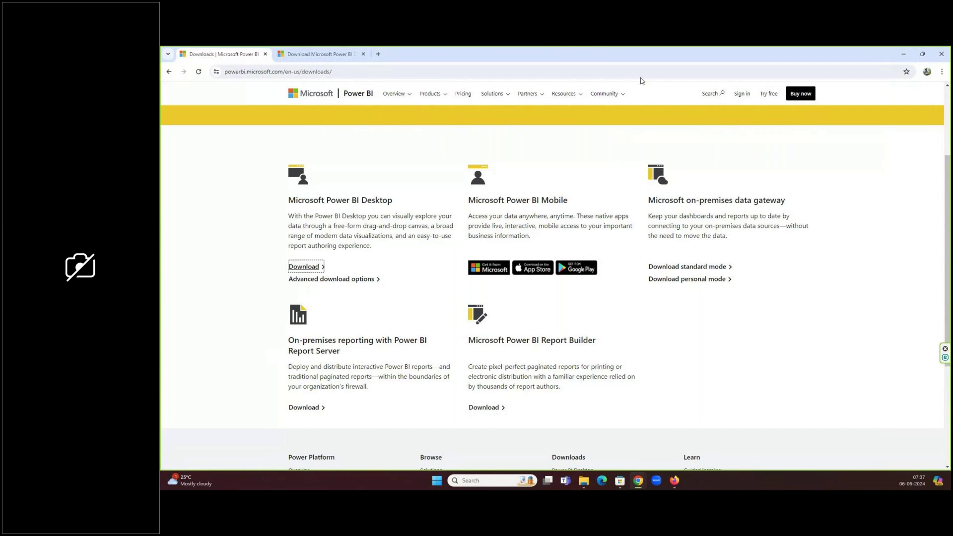
{"action": "left_click", "coordinate": [902, 56]}
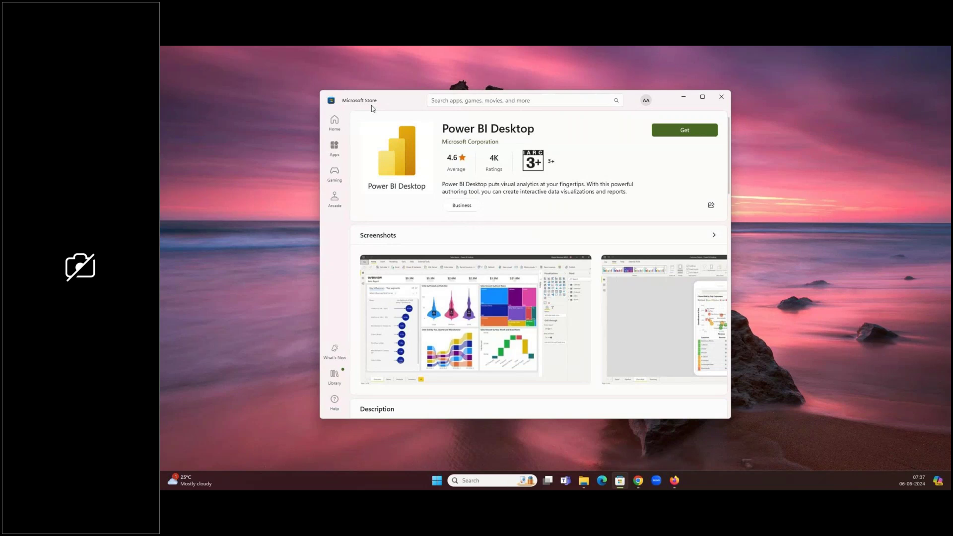
Step: Search the computer for "power", launch the installed Power BI Desktop app and minimise the Microsoft Store window
{"action": "left_click", "coordinate": [438, 481]}
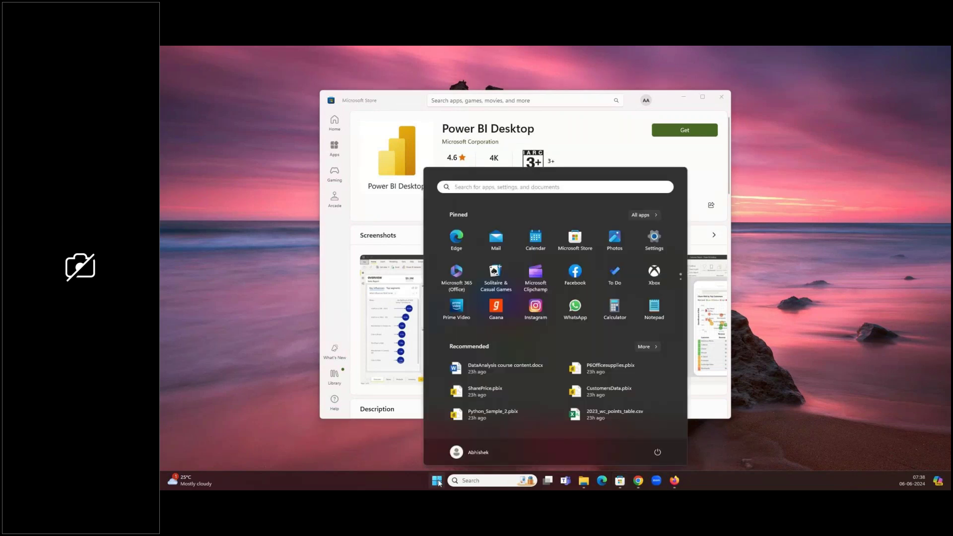
{"action": "left_click", "coordinate": [437, 481]}
{"action": "left_click", "coordinate": [438, 481]}
{"action": "type", "text": "power"}
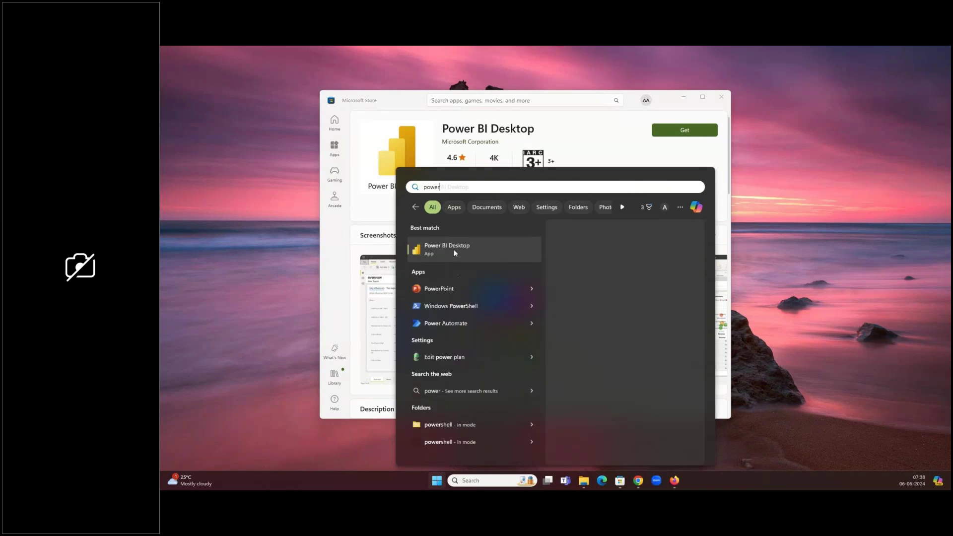
{"action": "left_click", "coordinate": [454, 249]}
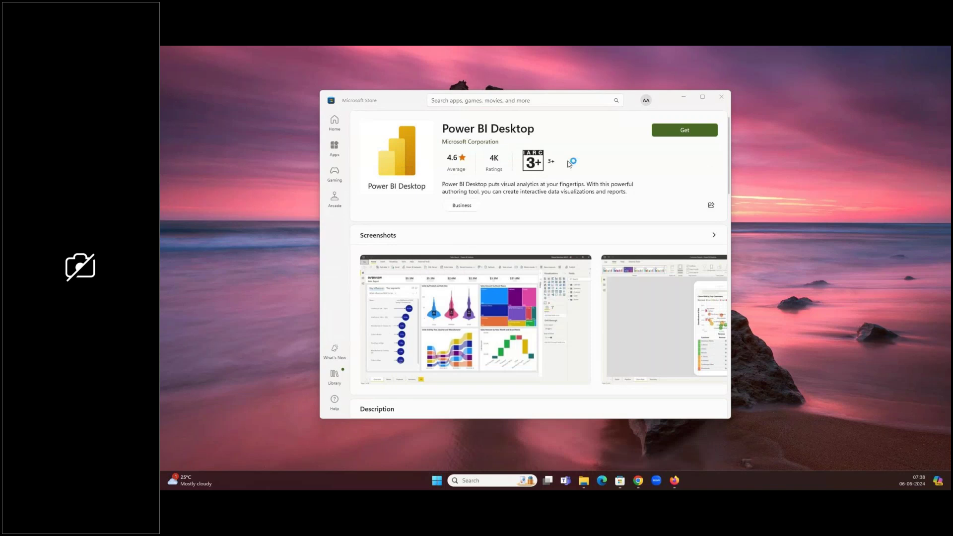
{"action": "left_click", "coordinate": [684, 98]}
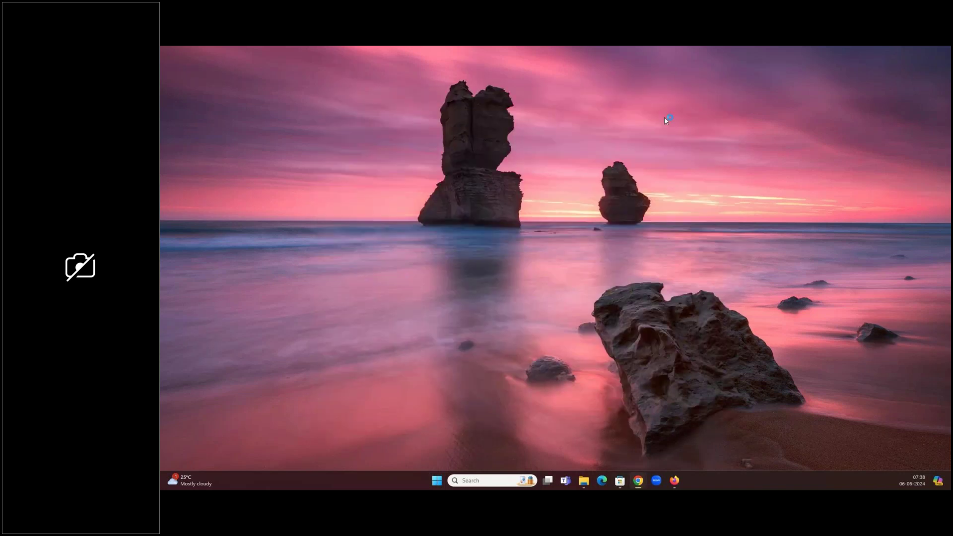
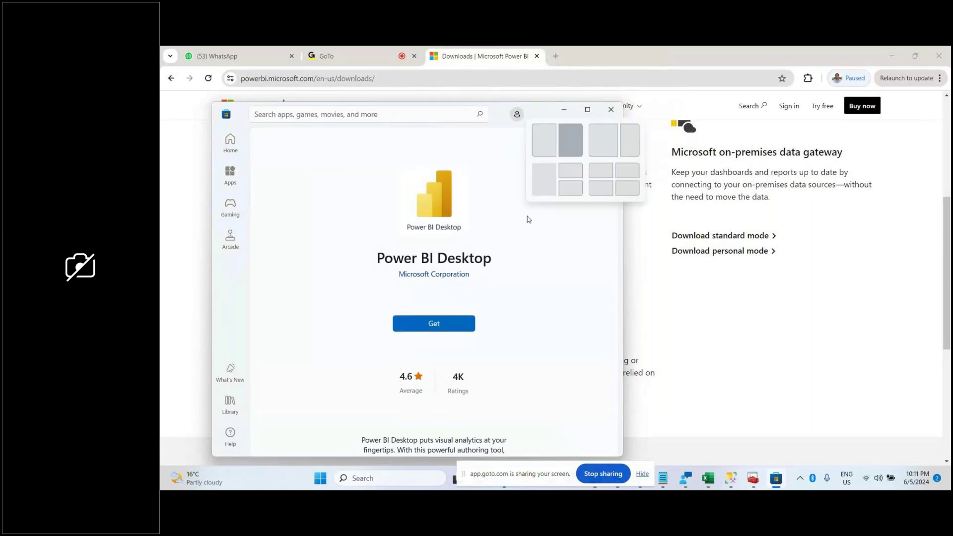
Step: Start the Power BI Desktop download from its Microsoft Store page
{"action": "left_click", "coordinate": [435, 329]}
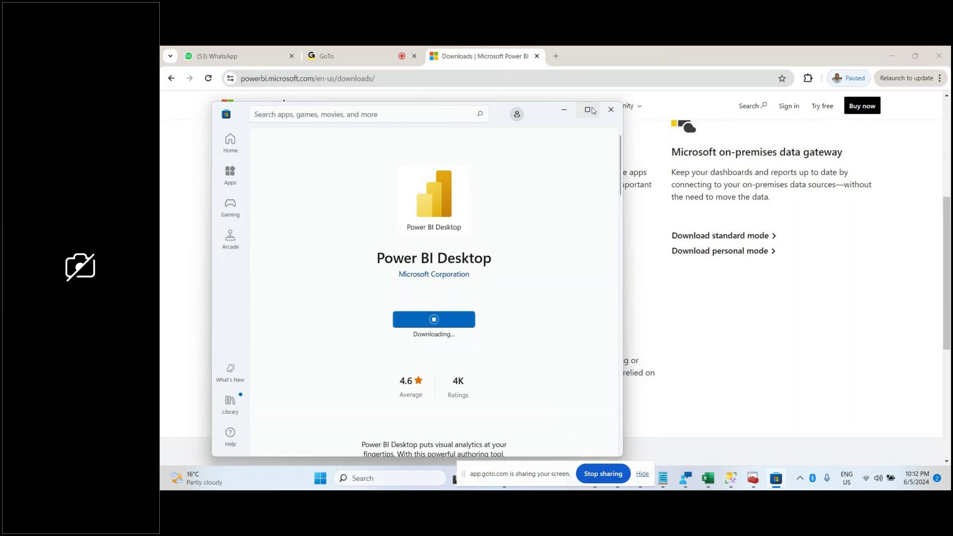
{"action": "mouse_move", "coordinate": [587, 111]}
Step: Search the web for "internet speed test" in a new browser tab and run the test offered by Google
{"action": "left_click", "coordinate": [556, 56]}
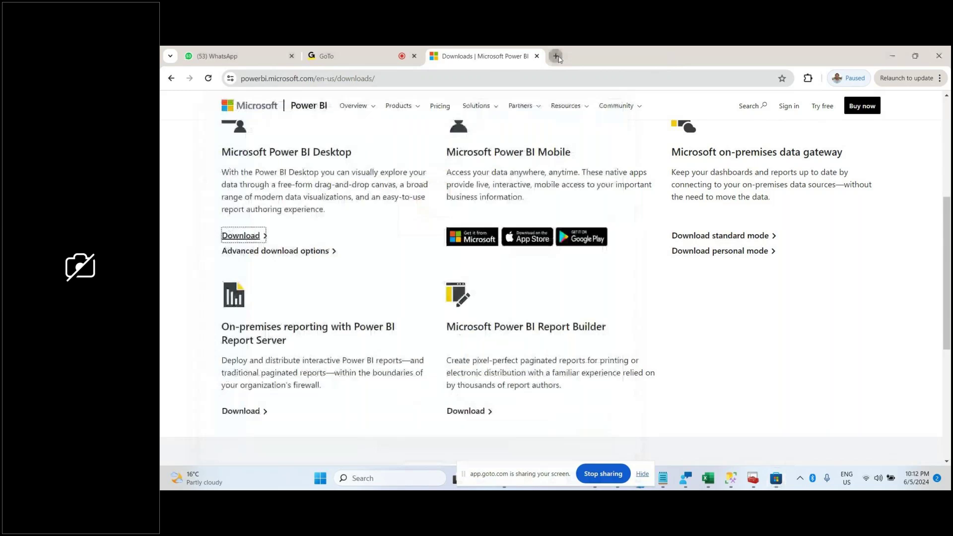
{"action": "type", "text": "internet sp"}
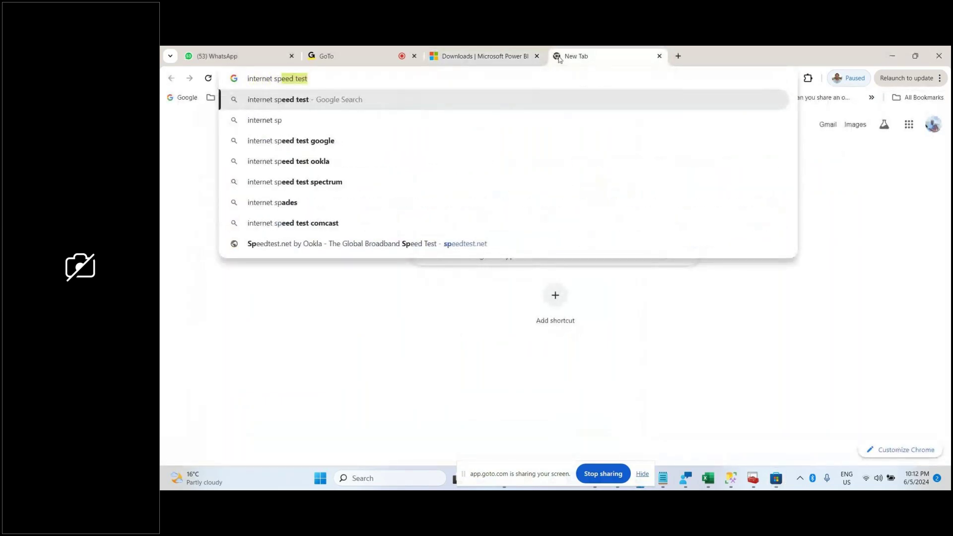
{"action": "key", "text": "Return"}
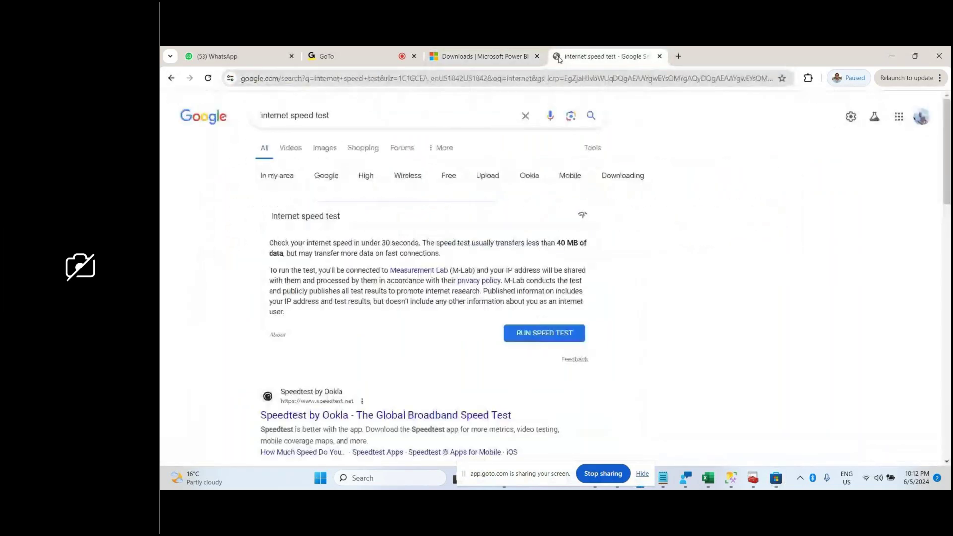
{"action": "left_click", "coordinate": [540, 339]}
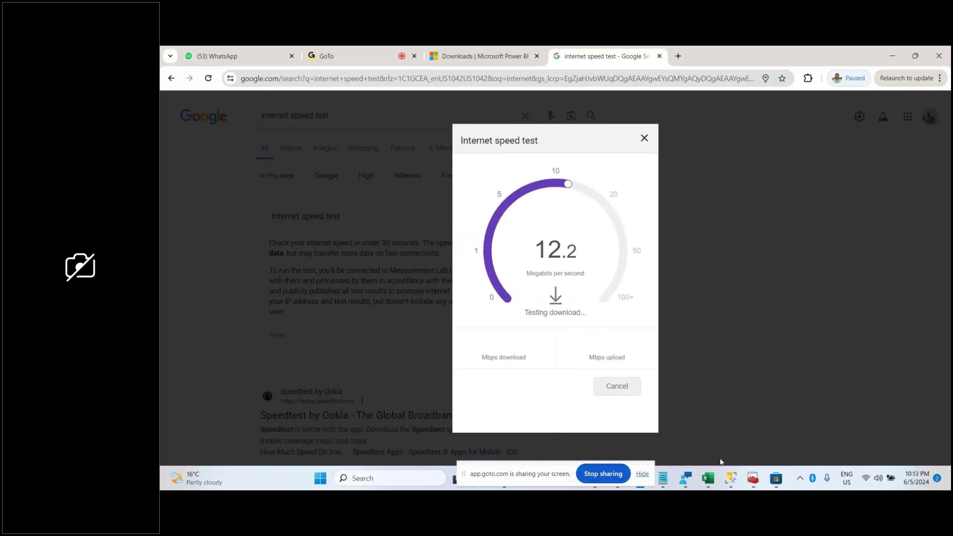
Step: Bring the Microsoft Store window beside the speed test and check the progress of the Power BI Desktop download and the test
{"action": "mouse_move", "coordinate": [776, 485]}
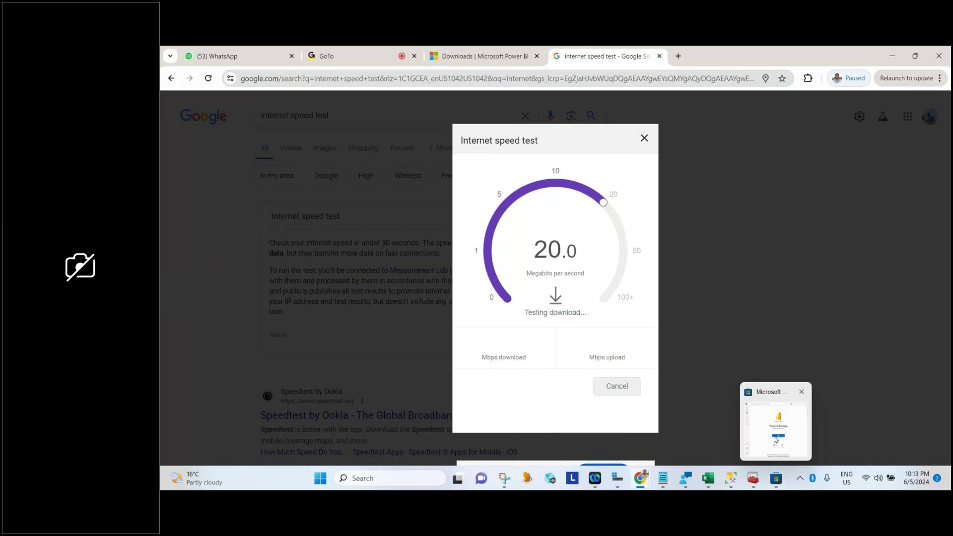
{"action": "mouse_move", "coordinate": [776, 439]}
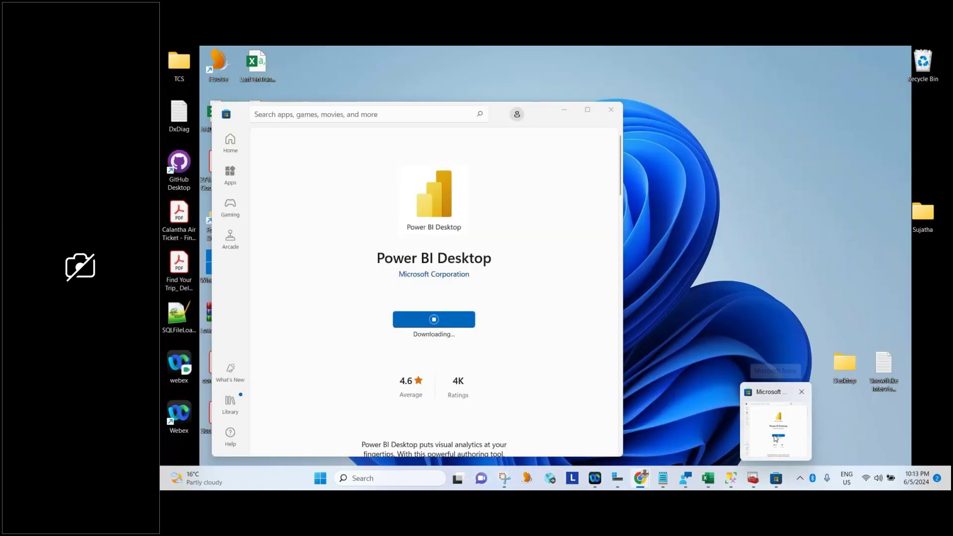
{"action": "left_click", "coordinate": [776, 438]}
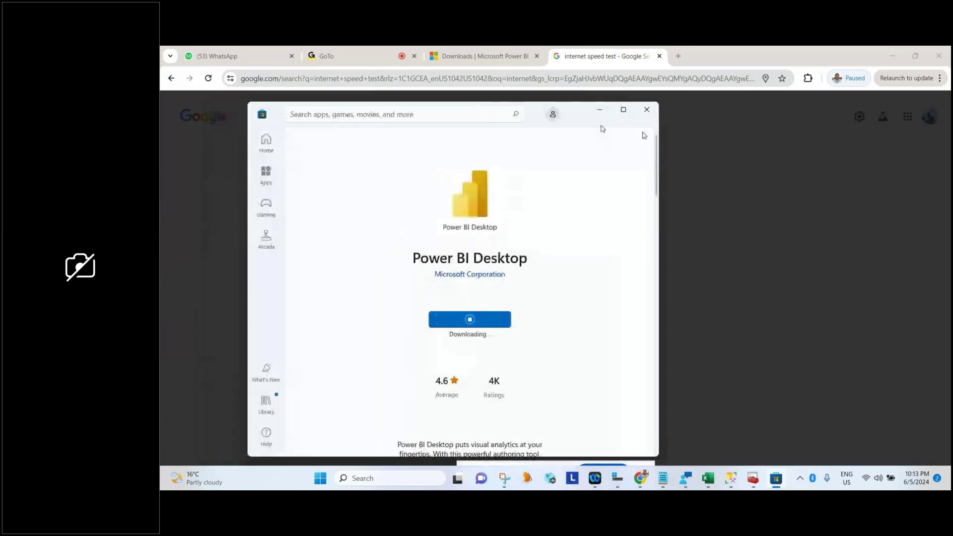
{"action": "left_click_drag", "start_coordinate": [602, 129], "coordinate": [445, 135]}
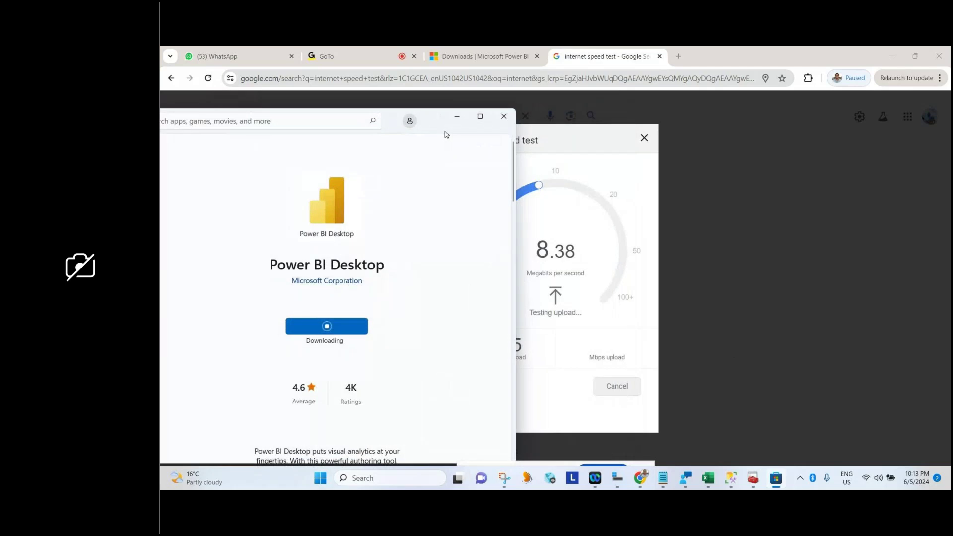
{"action": "left_click", "coordinate": [682, 138]}
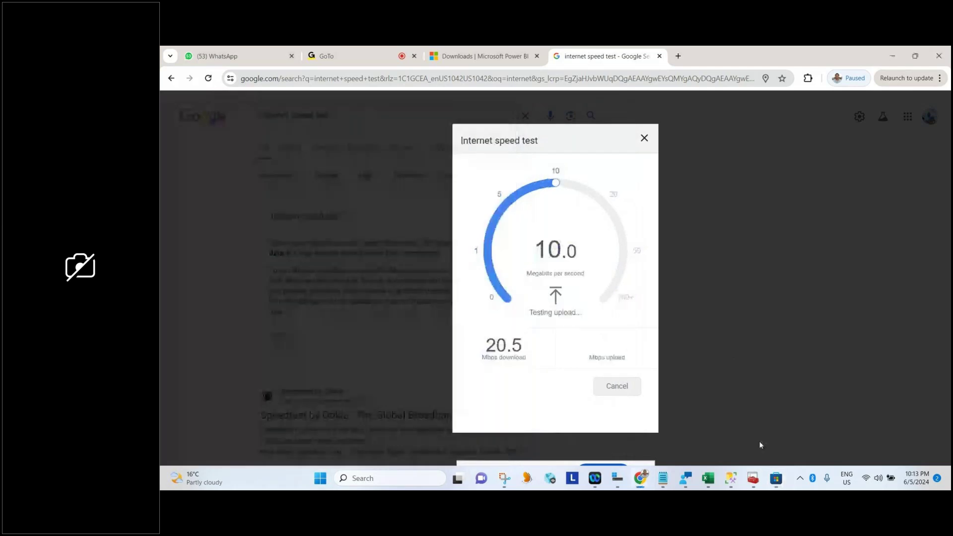
{"action": "left_click", "coordinate": [777, 479]}
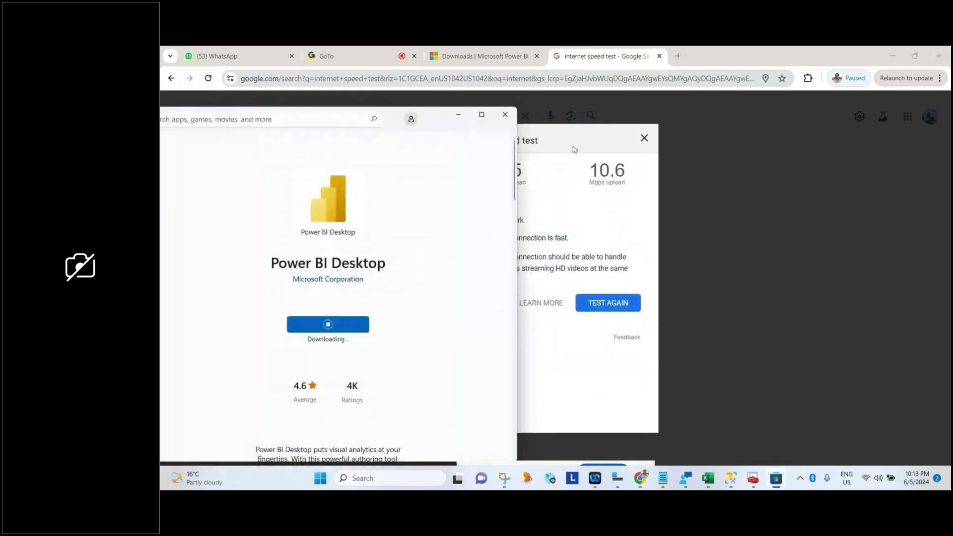
{"action": "left_click", "coordinate": [768, 479]}
{"action": "left_click", "coordinate": [774, 483]}
Step: Close the internet speed test page and minimise the browser
{"action": "left_click", "coordinate": [661, 56]}
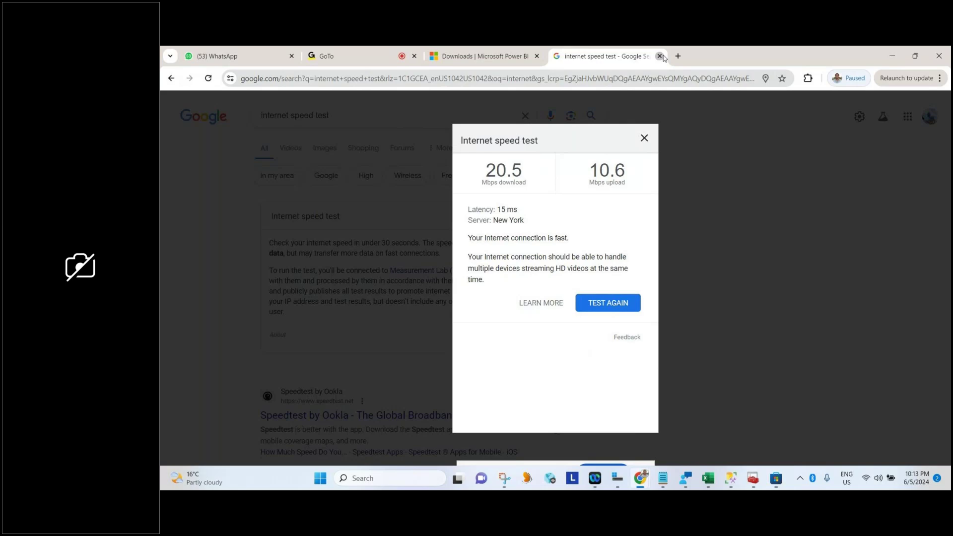
{"action": "left_click", "coordinate": [661, 56]}
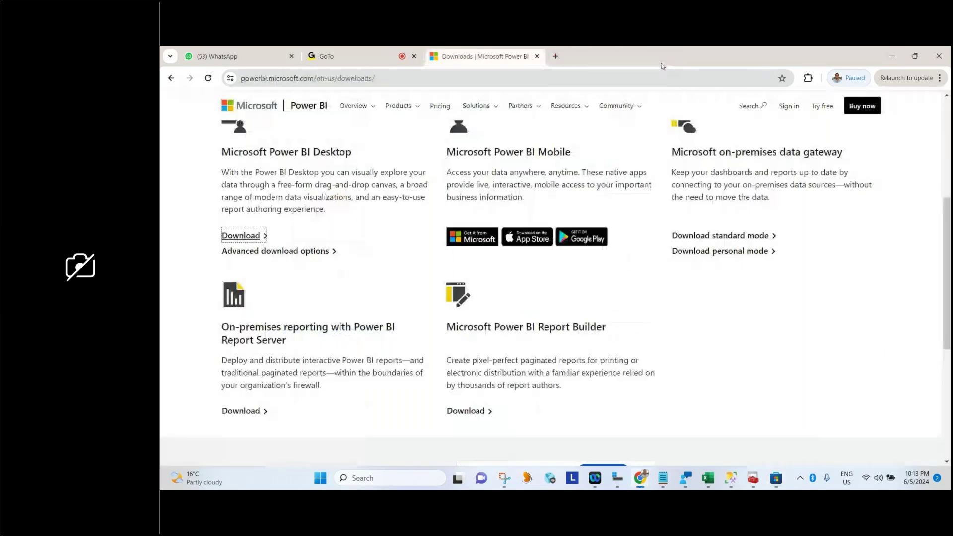
{"action": "left_click", "coordinate": [894, 55]}
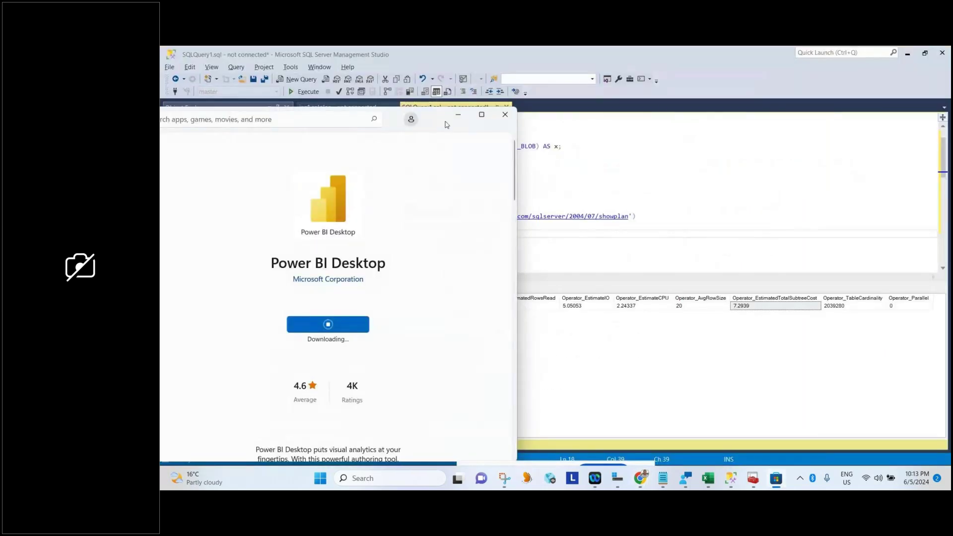
Step: Reposition the Microsoft Store window and minimise the SQL Server Management Studio, SQL Server Configuration Manager and Captures folder windows behind it
{"action": "left_click_drag", "start_coordinate": [439, 123], "coordinate": [584, 86]}
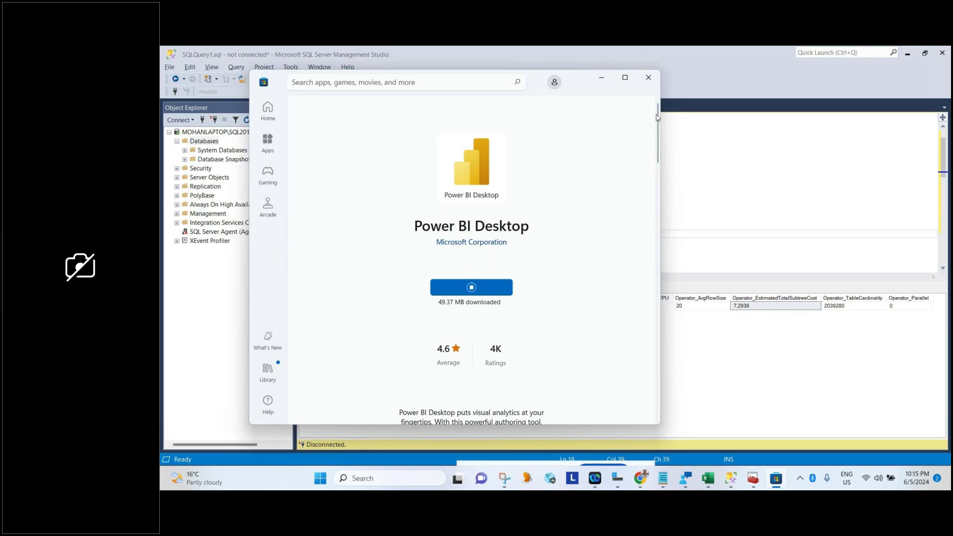
{"action": "left_click", "coordinate": [908, 52]}
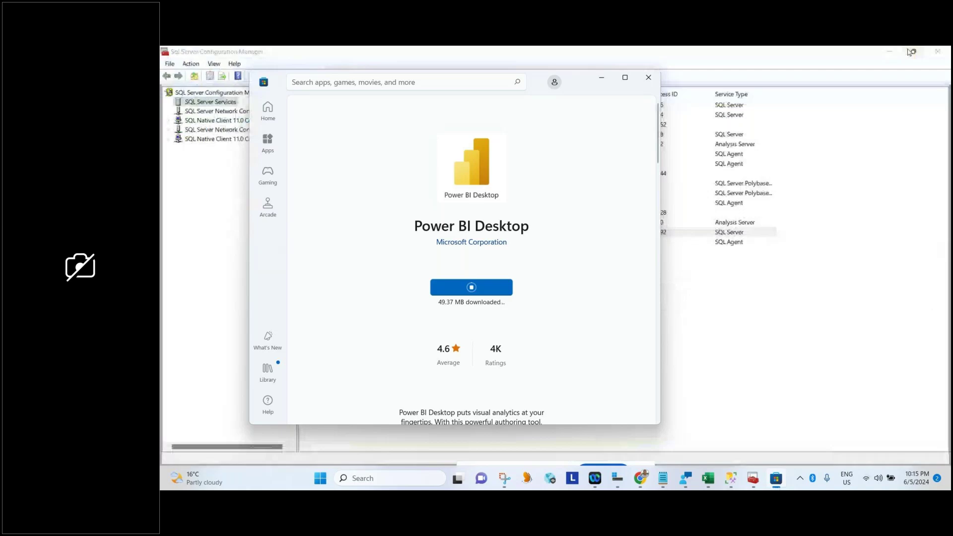
{"action": "left_click", "coordinate": [911, 52]}
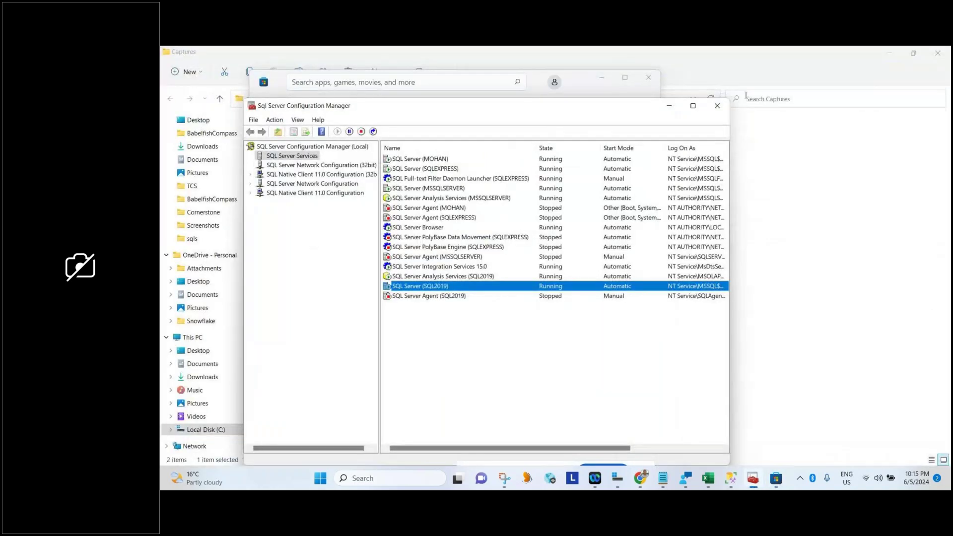
{"action": "left_click", "coordinate": [670, 106]}
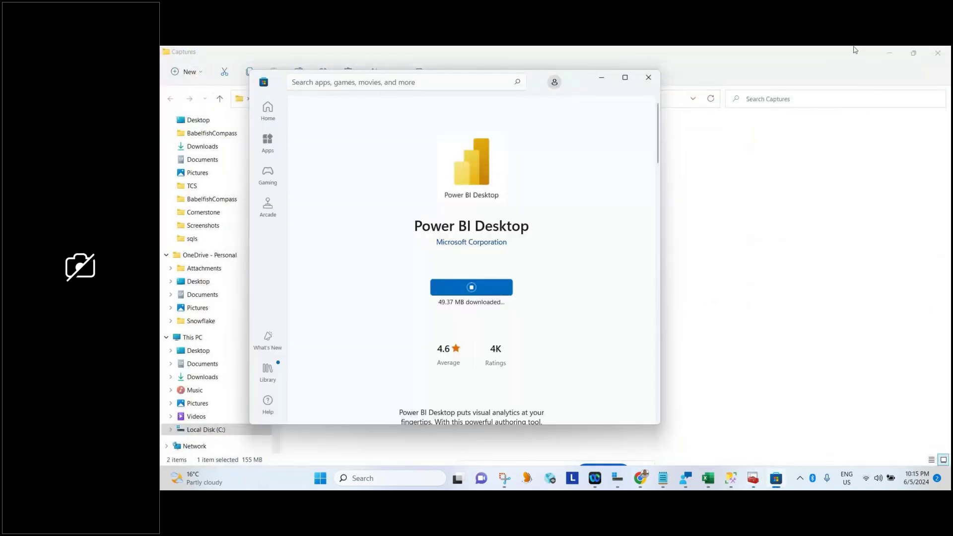
{"action": "left_click", "coordinate": [889, 53]}
{"action": "left_click", "coordinate": [890, 53]}
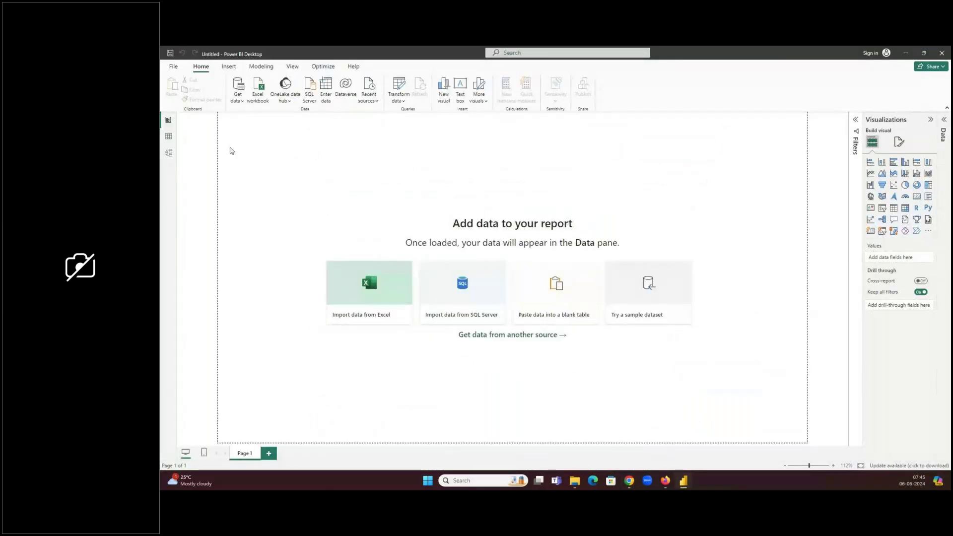
Step: Open the full Get Data source list in Power BI Desktop and show the File category
{"action": "left_click", "coordinate": [241, 102]}
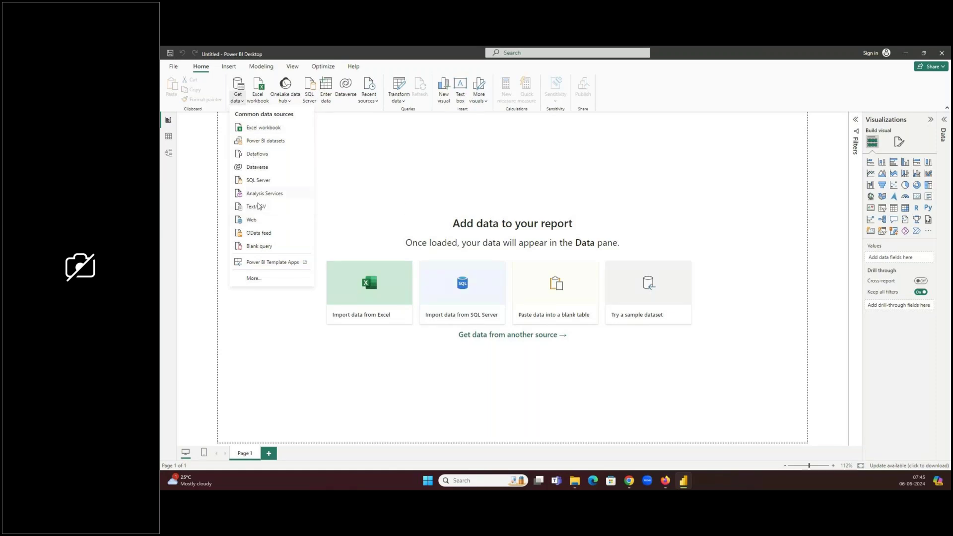
{"action": "left_click", "coordinate": [253, 278]}
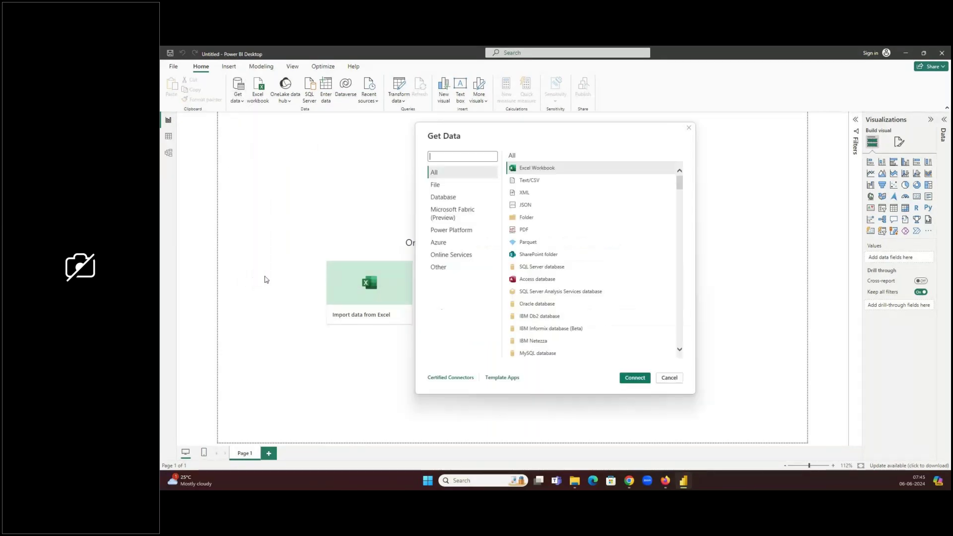
{"action": "left_click", "coordinate": [435, 184]}
Step: Switch to File Explorer, review the data files in the 6Mar24 folder and return to the Get Data dialog
{"action": "key", "text": "super+e"}
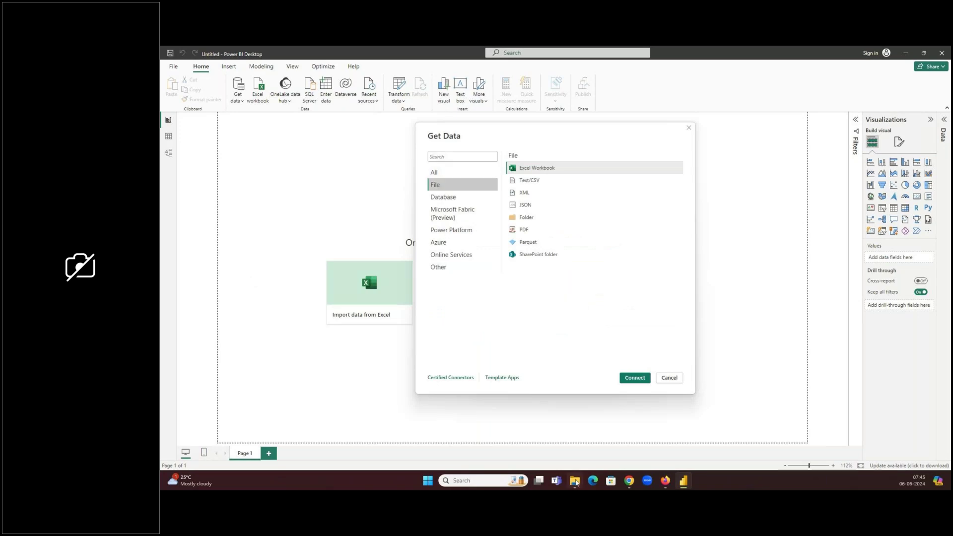
{"action": "left_click", "coordinate": [194, 255]}
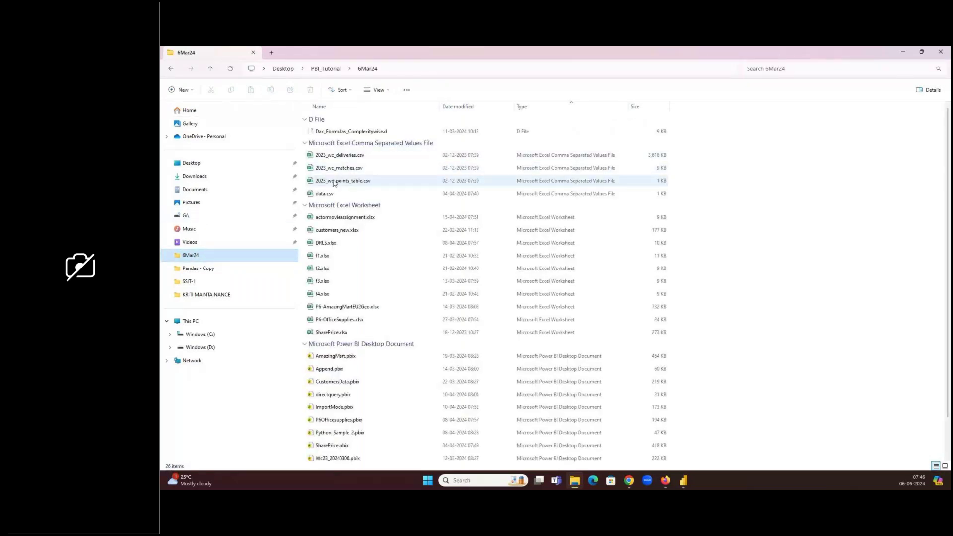
{"action": "key", "text": "super+Down"}
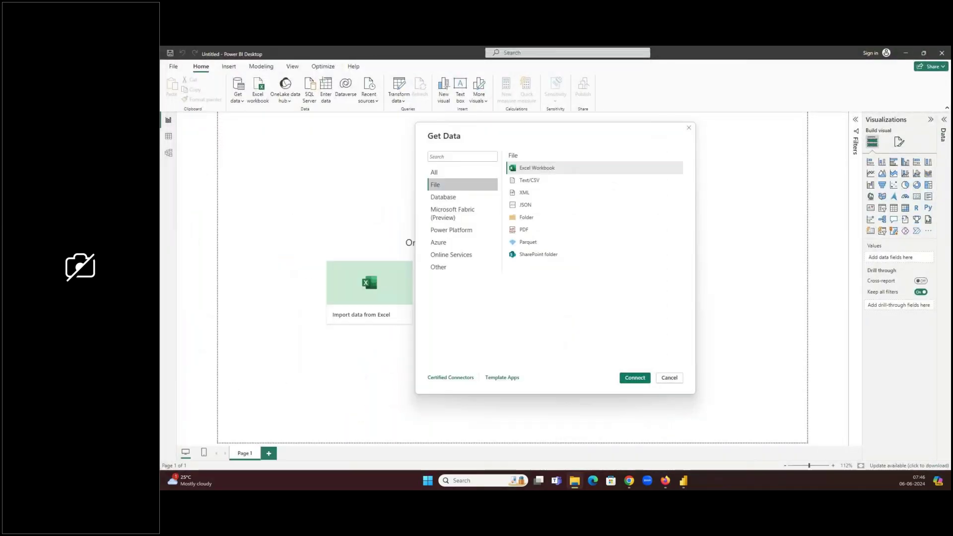
Step: Select the Text/CSV source, and locate 2023_wc_points_table.csv in the 6Mar24 folder with File Explorer placed over the Get Data dialog
{"action": "left_click", "coordinate": [532, 182]}
{"action": "left_click", "coordinate": [574, 481]}
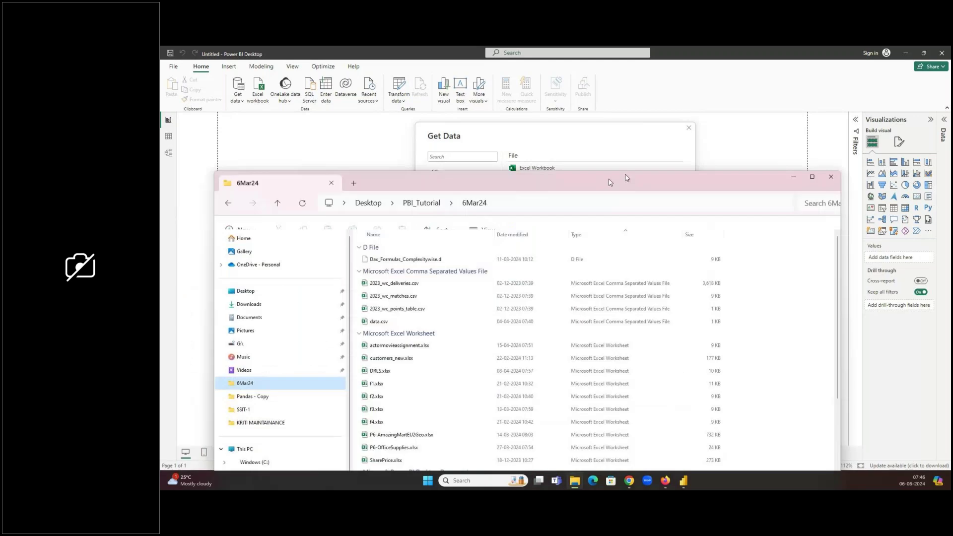
{"action": "left_click_drag", "start_coordinate": [610, 182], "coordinate": [677, 164]}
{"action": "left_click", "coordinate": [478, 293]}
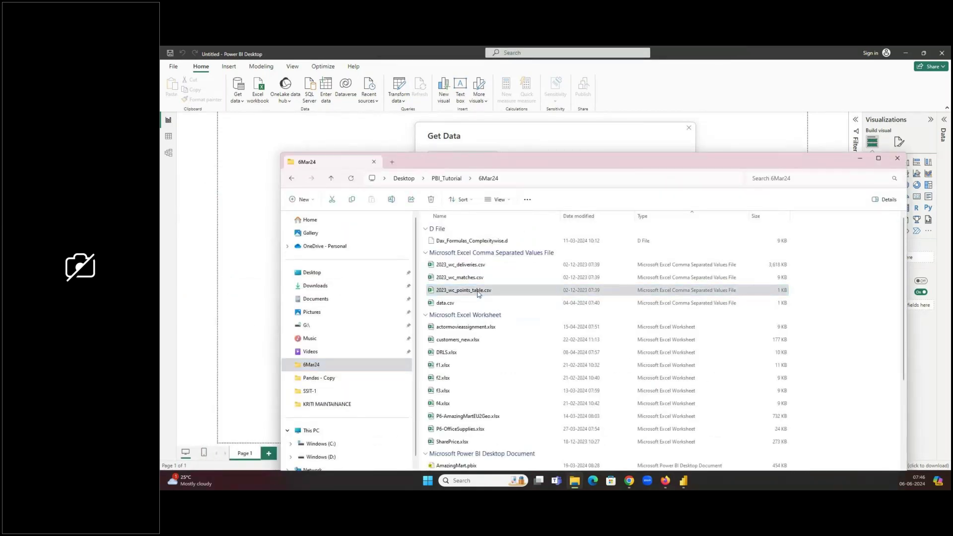
Step: Examine 2023_wc_points_table.csv as plain text in Notepad and as a table in Excel, closing both and the 6Mar24 folder window
{"action": "right_click", "coordinate": [478, 293]}
{"action": "left_click", "coordinate": [514, 268]}
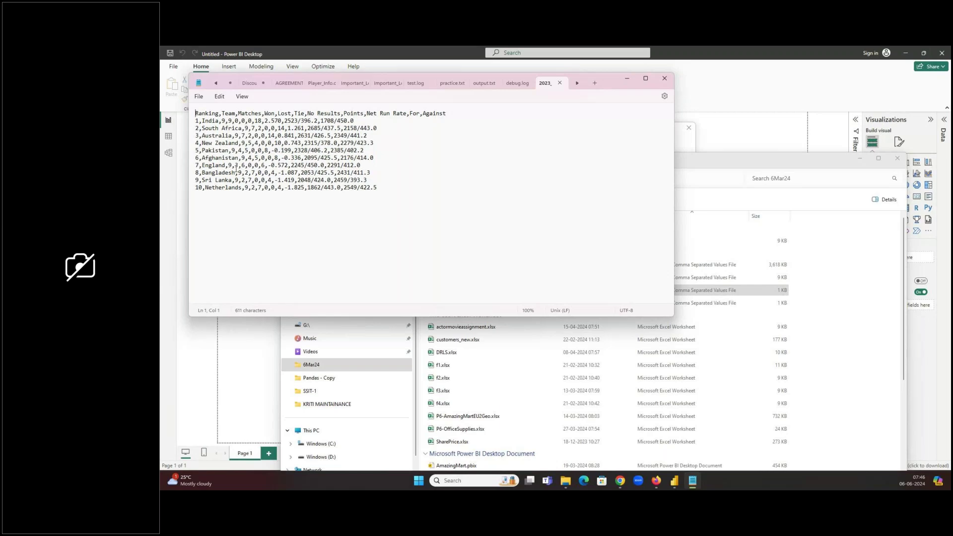
{"action": "left_click", "coordinate": [665, 79]}
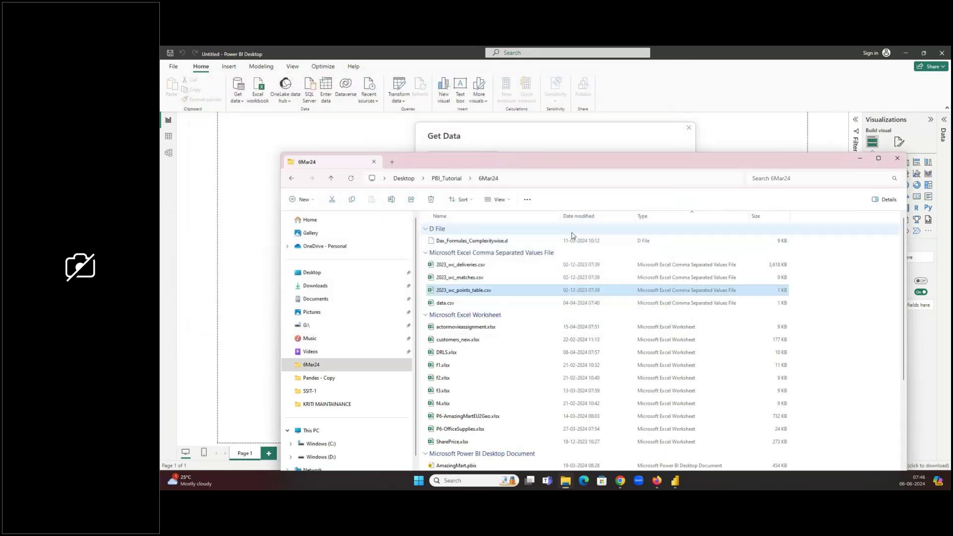
{"action": "double_click", "coordinate": [484, 293]}
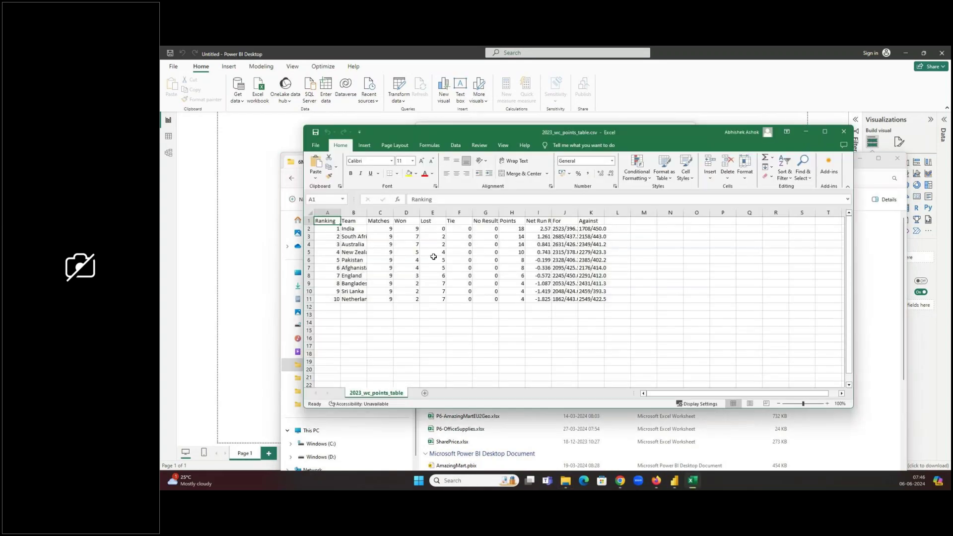
{"action": "left_click", "coordinate": [843, 131]}
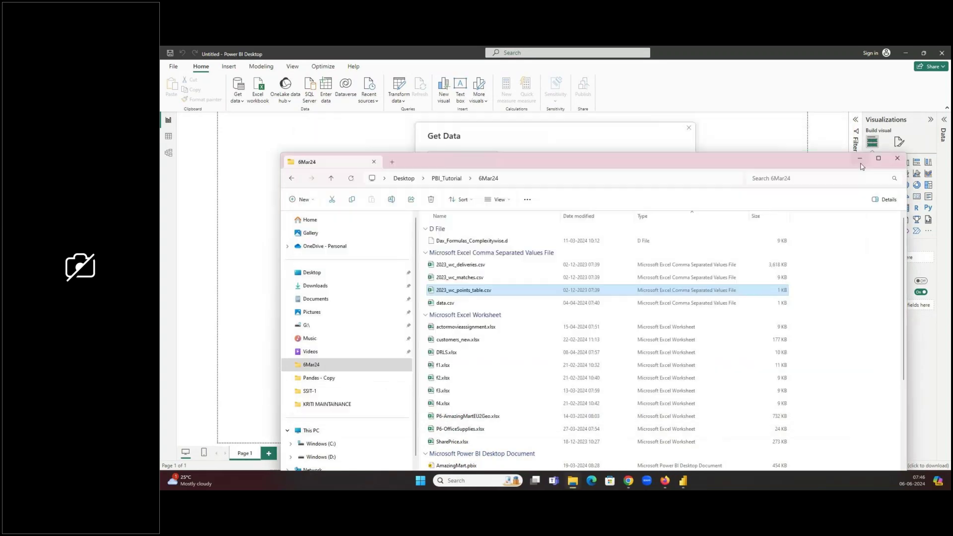
{"action": "left_click", "coordinate": [897, 157]}
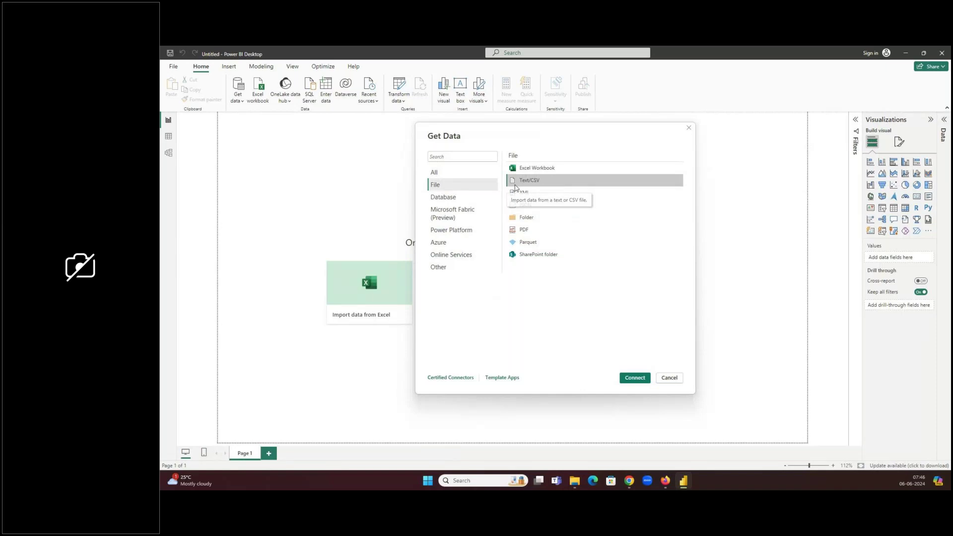
Step: Connect to the Text/CSV source and open 2023_wc_points_table.csv from the 6Mar24 folder
{"action": "left_click", "coordinate": [635, 377]}
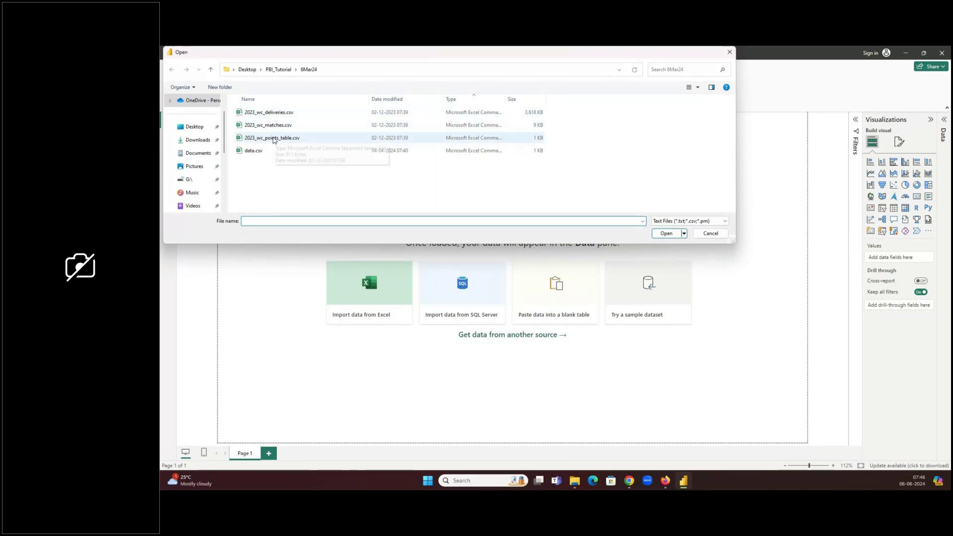
{"action": "left_click", "coordinate": [272, 139]}
{"action": "left_click", "coordinate": [668, 233]}
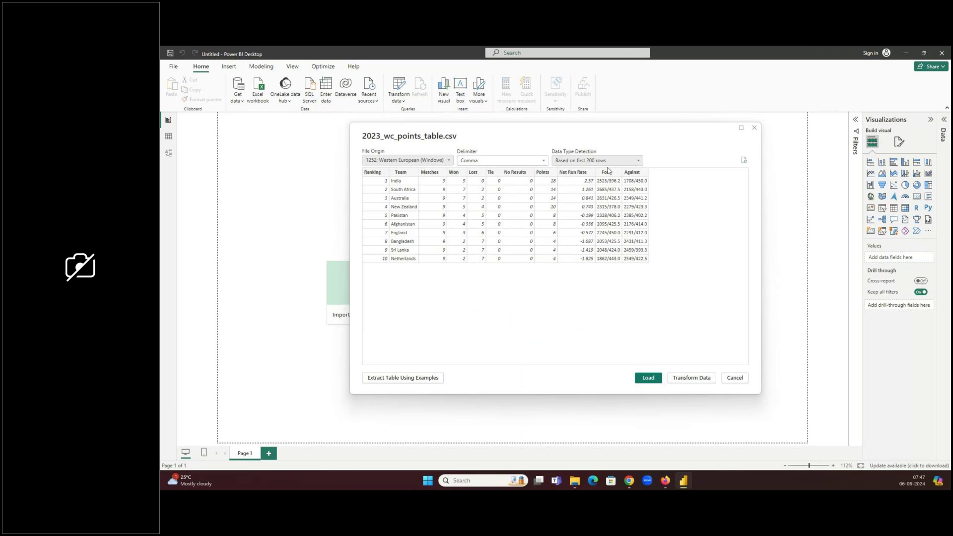
Step: Load the points table with the Comma delimiter, and list its fields in a widened Data pane
{"action": "left_click", "coordinate": [480, 166]}
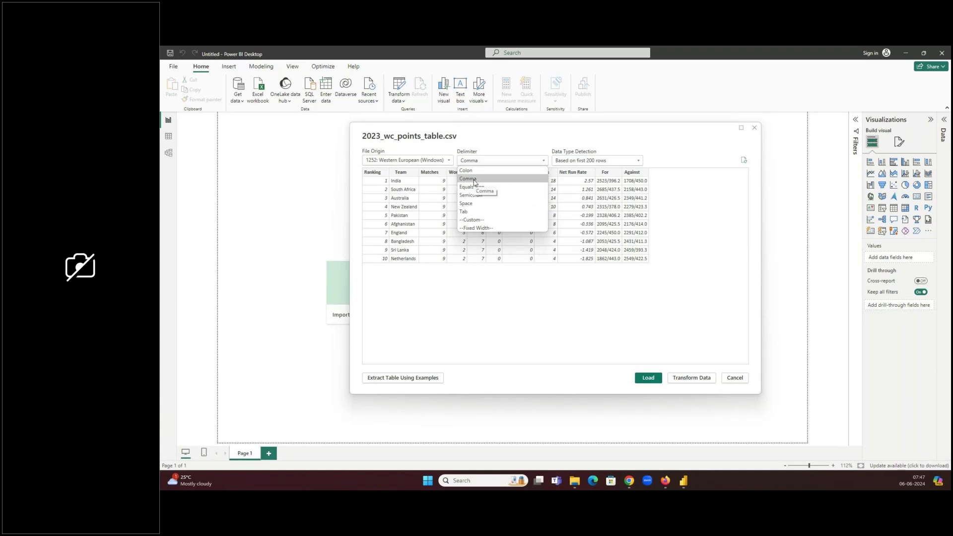
{"action": "left_click", "coordinate": [474, 182]}
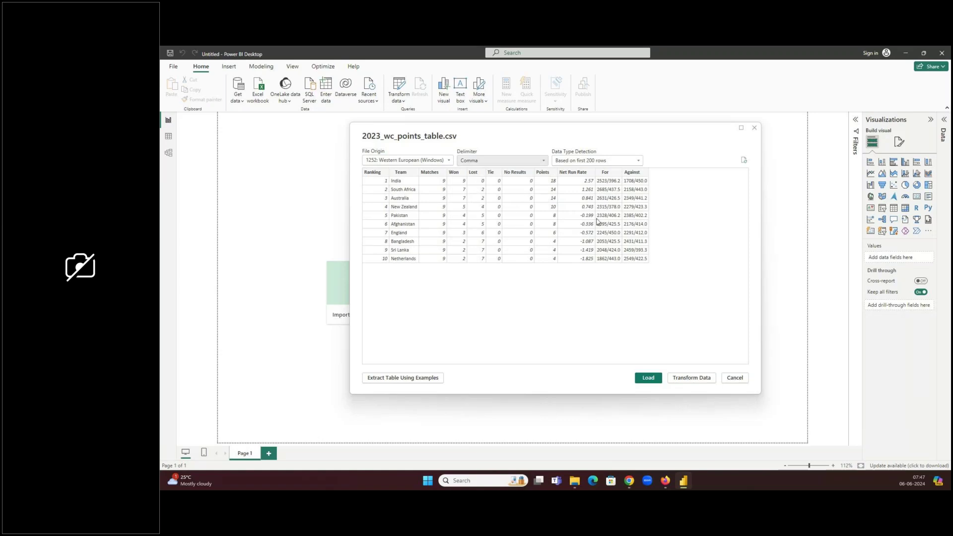
{"action": "left_click", "coordinate": [649, 378]}
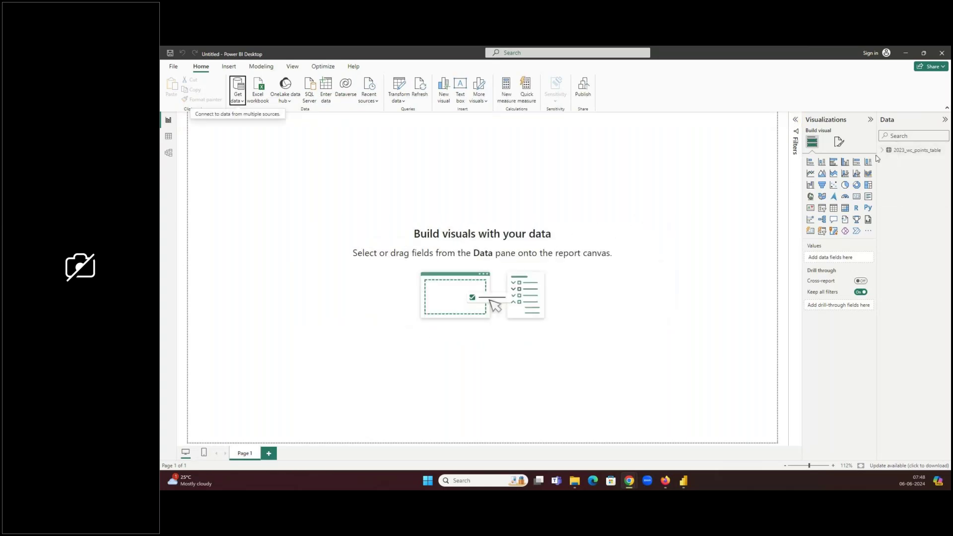
{"action": "left_click_drag", "start_coordinate": [877, 158], "coordinate": [778, 158]}
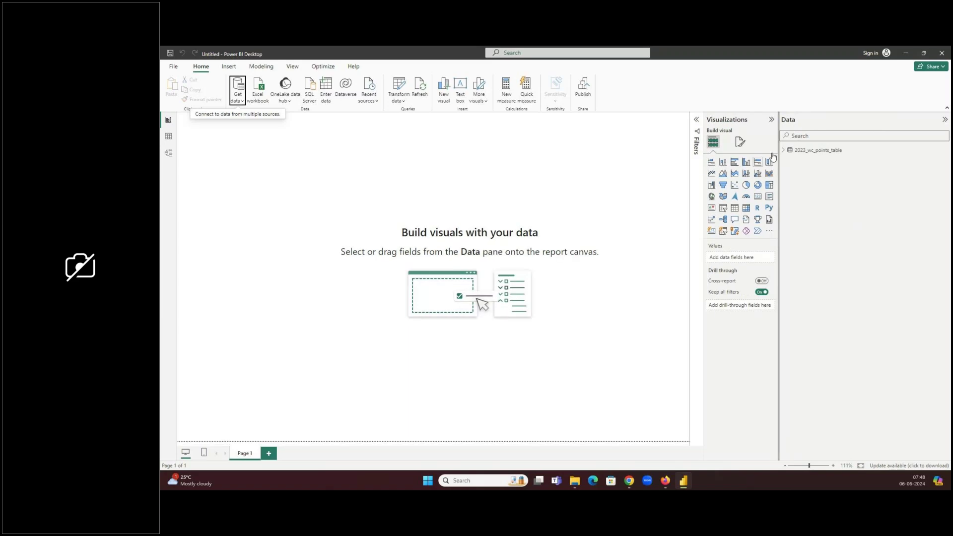
{"action": "left_click", "coordinate": [783, 150]}
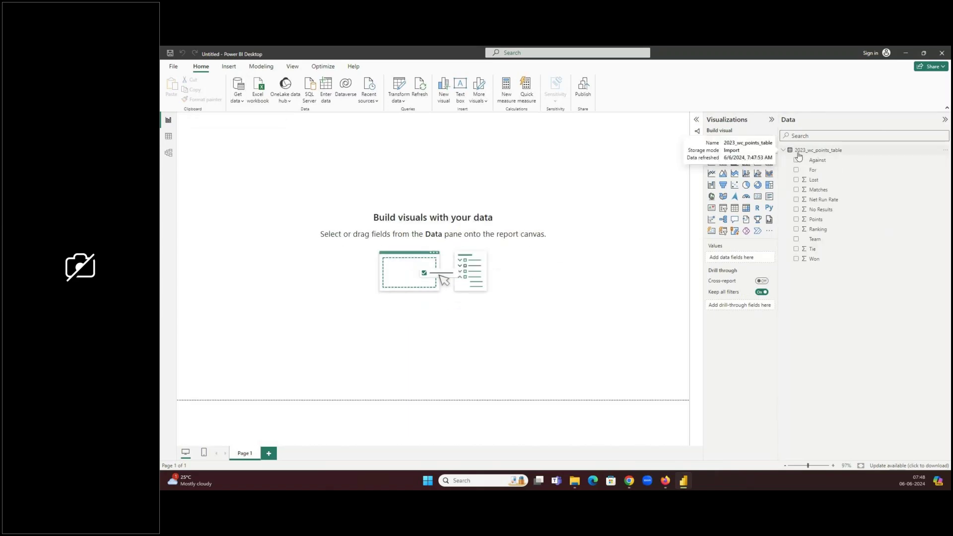
Step: Reopen 2023_wc_points_table.csv from the 6Mar24 folder in Excel and place its window beside the Power BI Data pane
{"action": "left_click", "coordinate": [575, 480]}
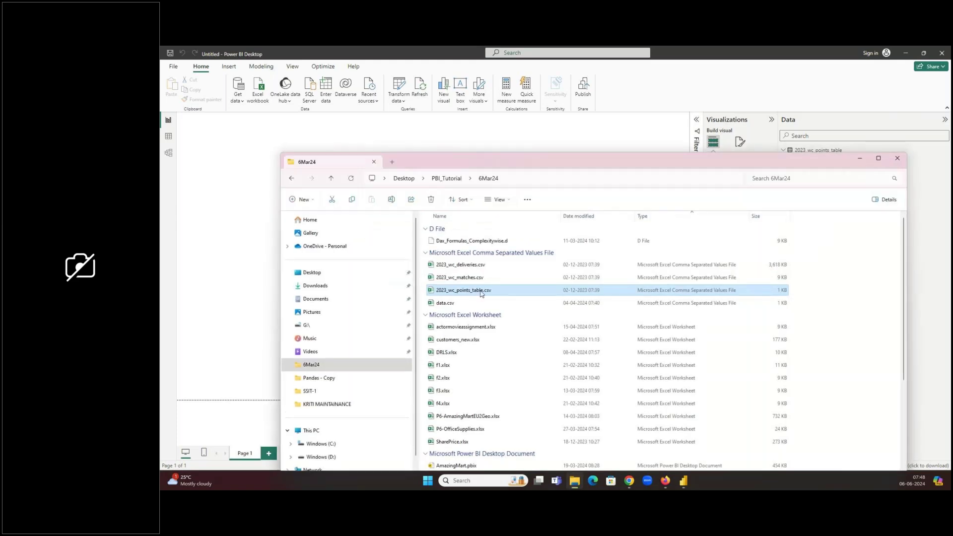
{"action": "left_click", "coordinate": [581, 143]}
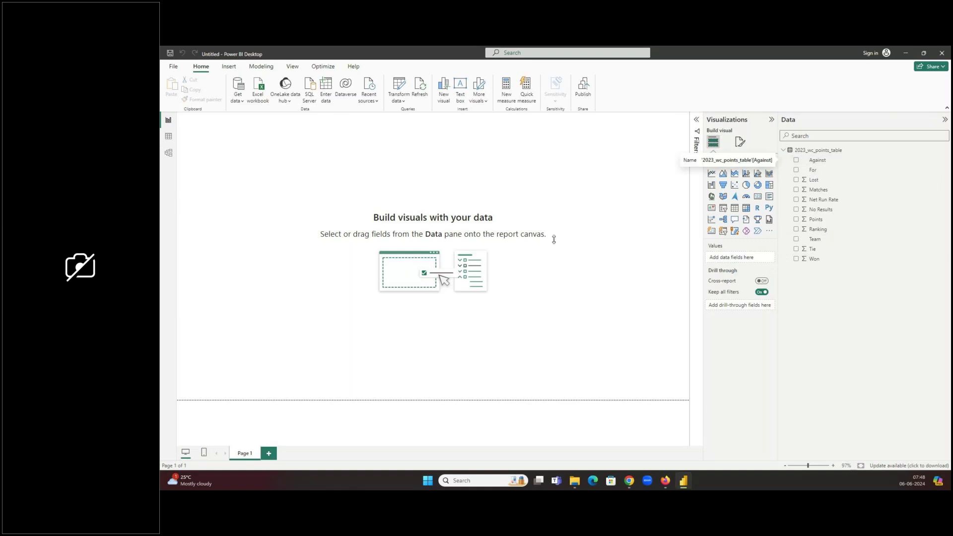
{"action": "key", "text": "alt+Tab"}
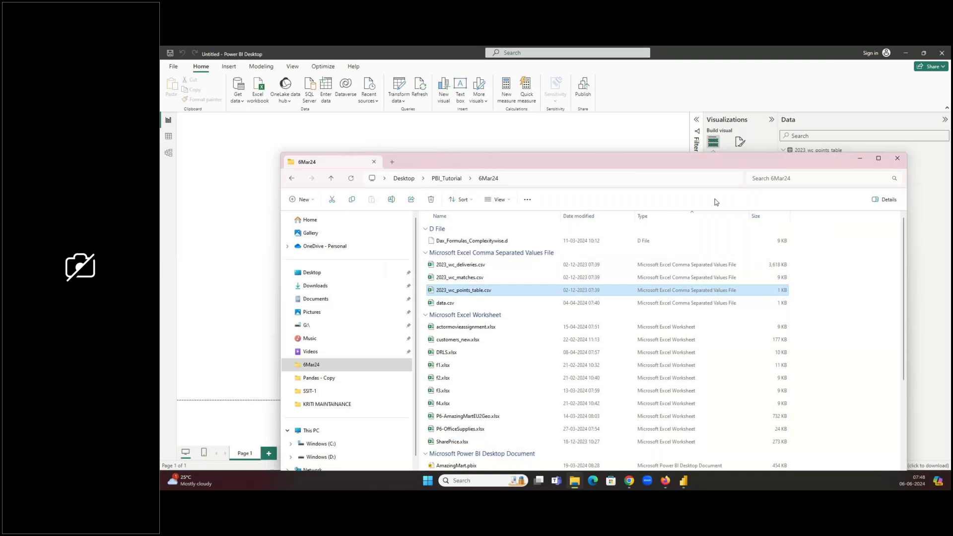
{"action": "left_click", "coordinate": [858, 158]}
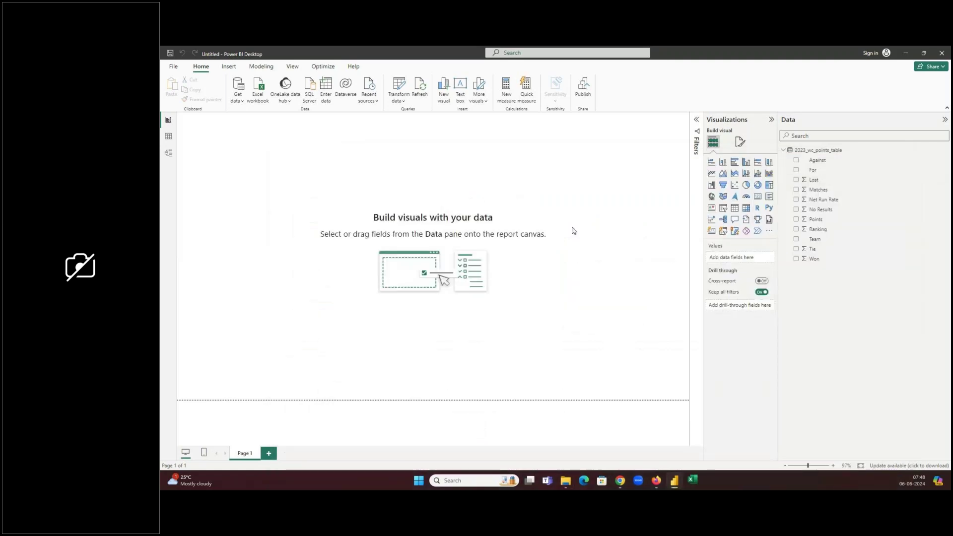
{"action": "left_click", "coordinate": [697, 482]}
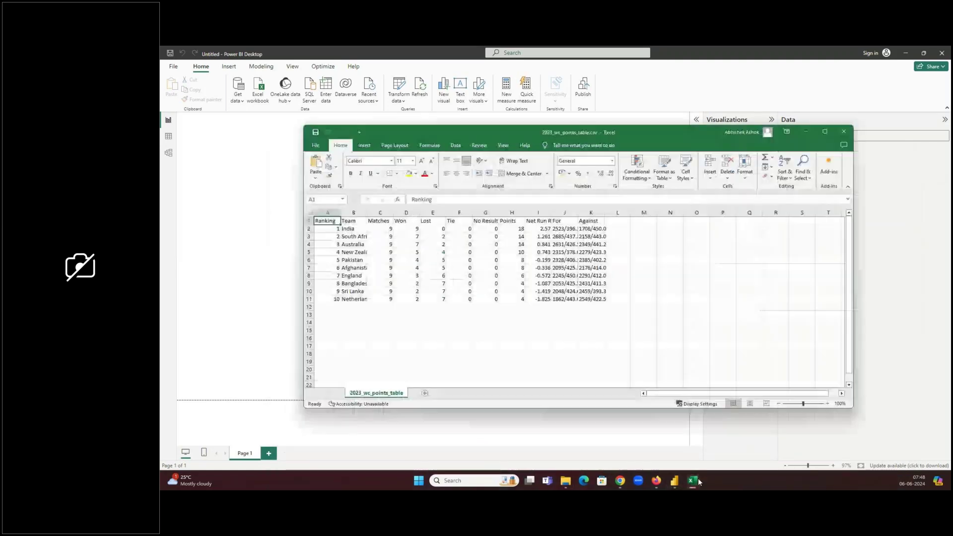
{"action": "left_click_drag", "start_coordinate": [632, 130], "coordinate": [490, 143]}
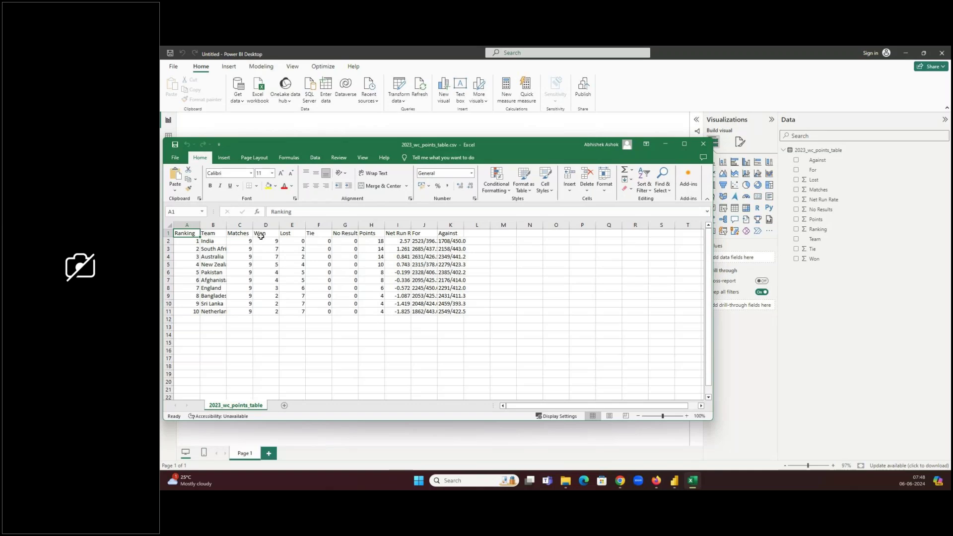
Step: Widen the For and Team columns in Excel, select the team names to compare with the Data pane fields, and close the workbook
{"action": "left_click", "coordinate": [431, 234]}
{"action": "left_click_drag", "start_coordinate": [437, 225], "coordinate": [441, 225]}
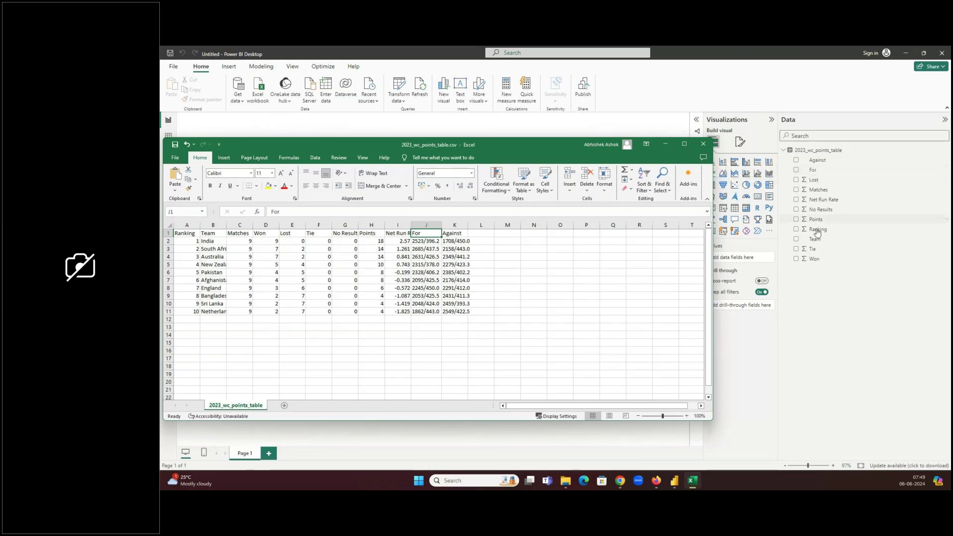
{"action": "double_click", "coordinate": [225, 224]}
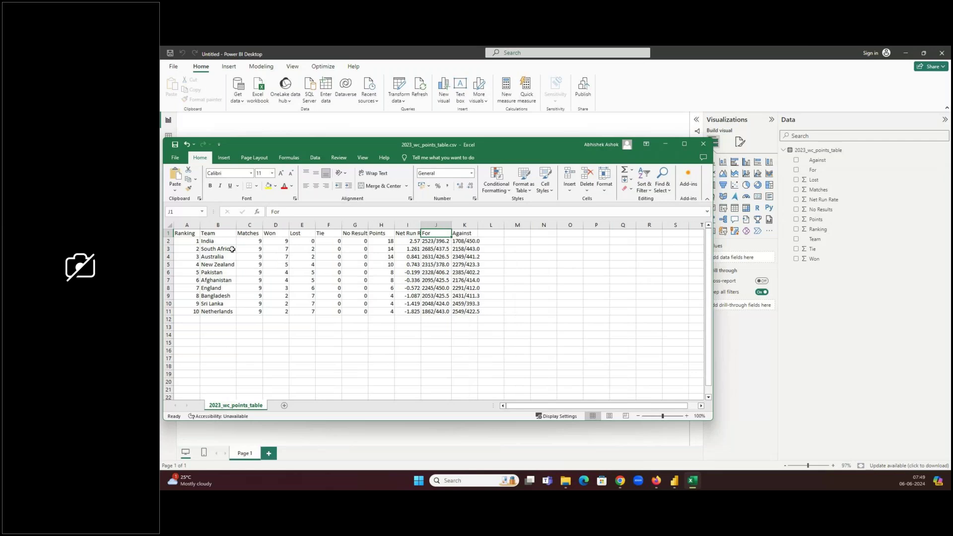
{"action": "left_click_drag", "start_coordinate": [223, 241], "coordinate": [218, 320]}
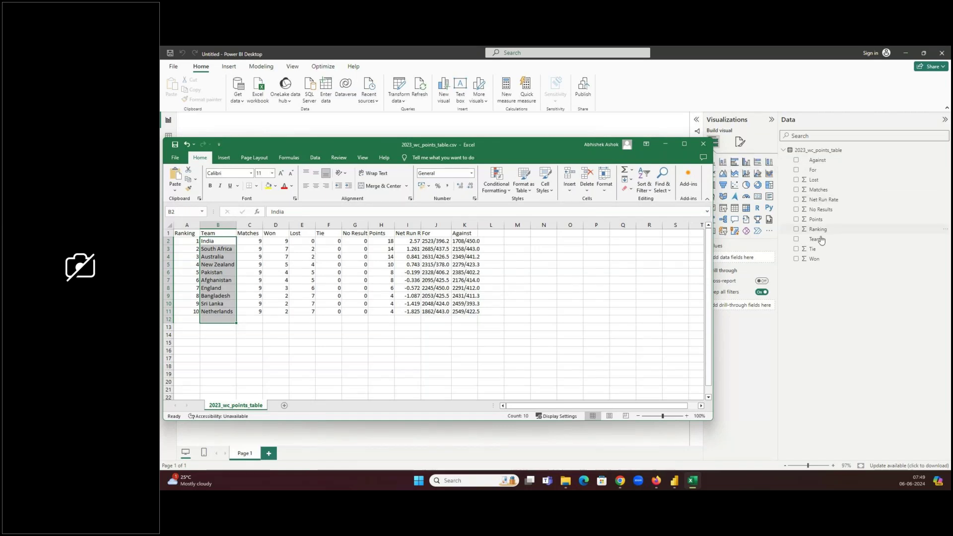
{"action": "left_click", "coordinate": [707, 144]}
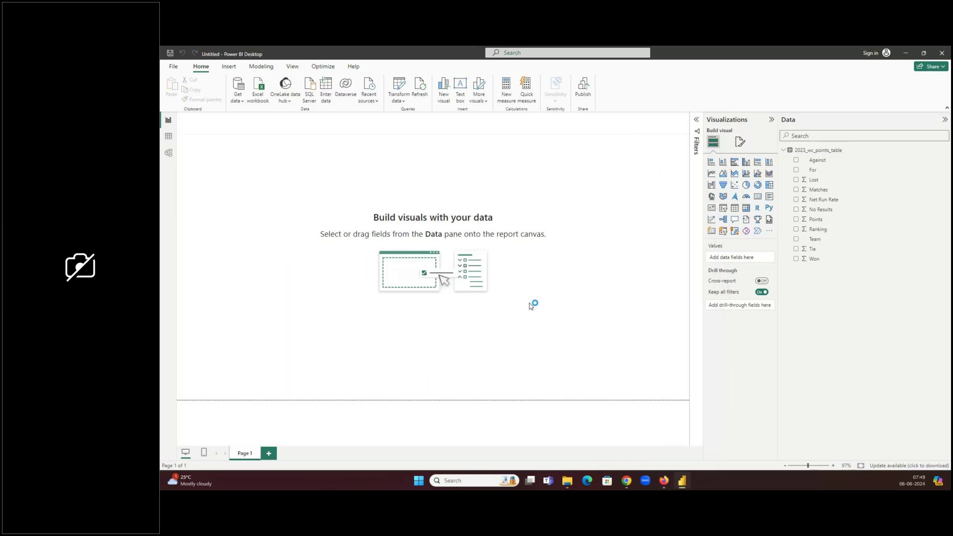
Step: Collapse and re-expand the field list of 2023_wc_points_table in the Data pane
{"action": "left_click", "coordinate": [784, 152]}
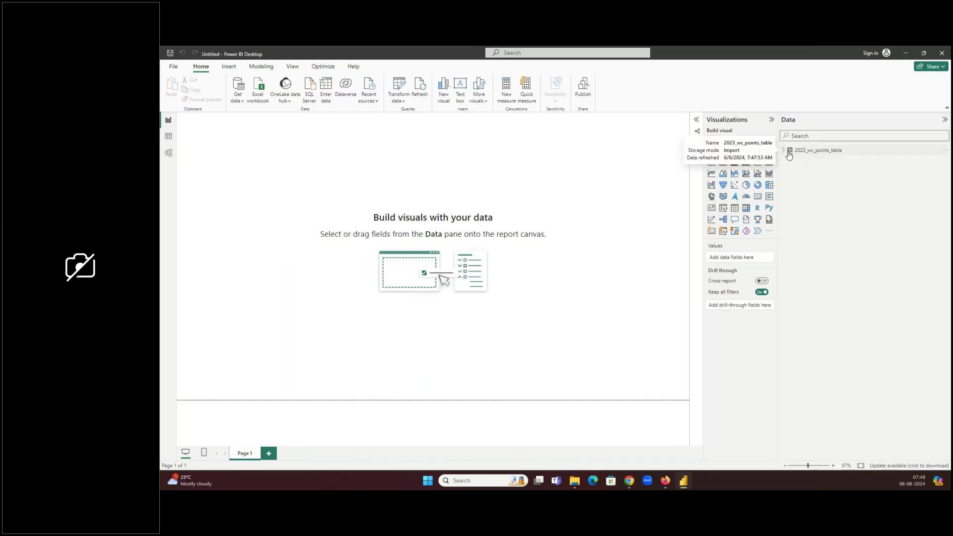
{"action": "left_click", "coordinate": [784, 151]}
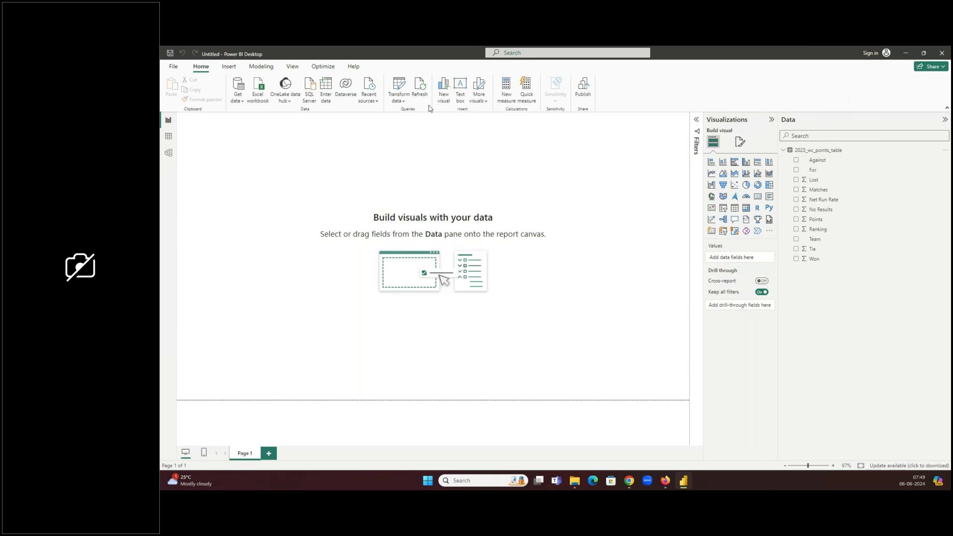
Step: Start saving a copy of the report on this device, and create and open a new folder 6June24 inside PBI_Tutorial
{"action": "left_click", "coordinate": [173, 68]}
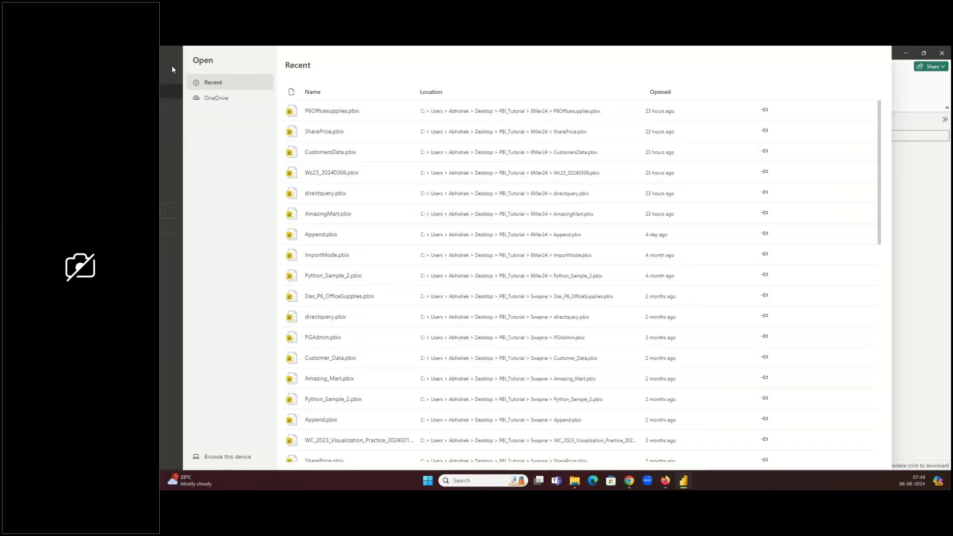
{"action": "left_click", "coordinate": [184, 121]}
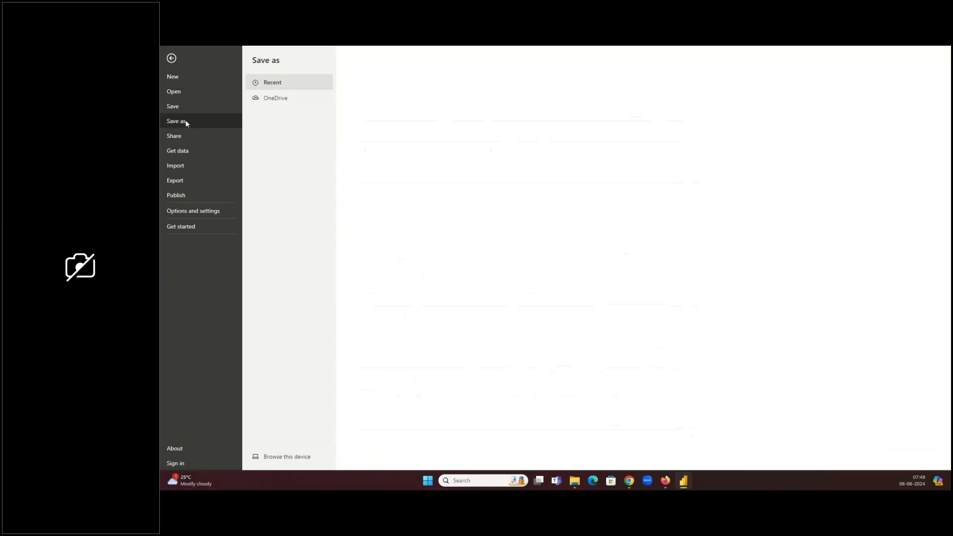
{"action": "left_click", "coordinate": [297, 456]}
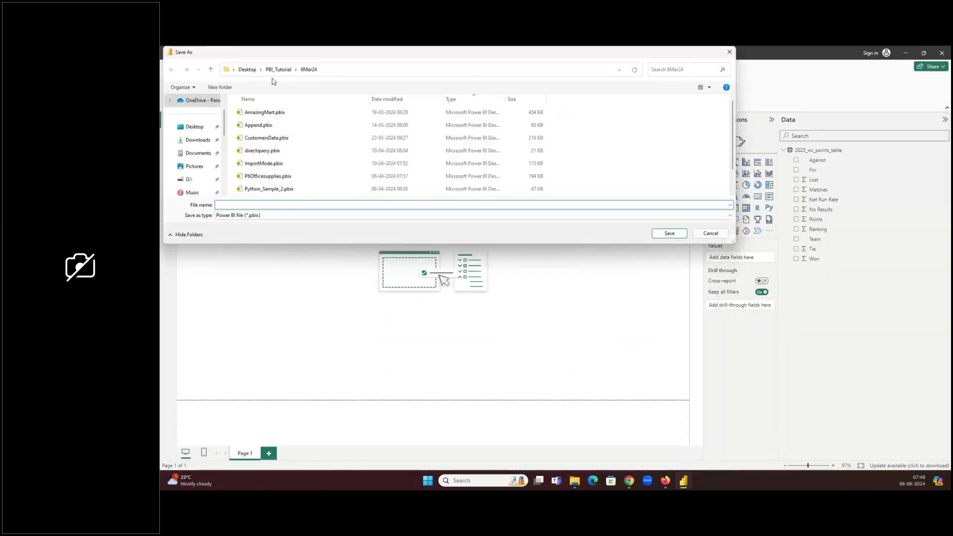
{"action": "left_click", "coordinate": [279, 70]}
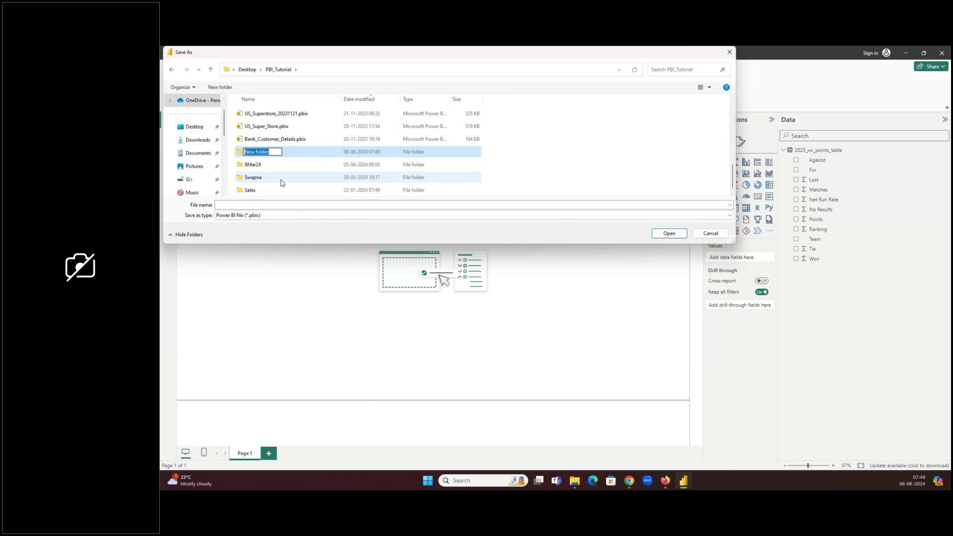
{"action": "type", "text": "6June24"}
{"action": "key", "text": "Return"}
{"action": "key", "text": "Return"}
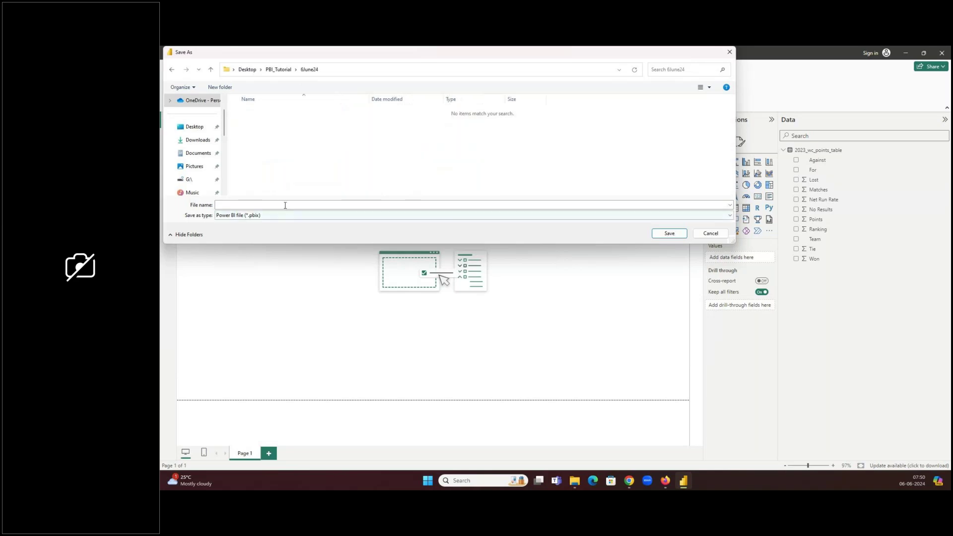
Step: Save the report as the Power BI file WC2023 in the 6June24 folder
{"action": "left_click", "coordinate": [286, 205]}
{"action": "type", "text": "WC"}
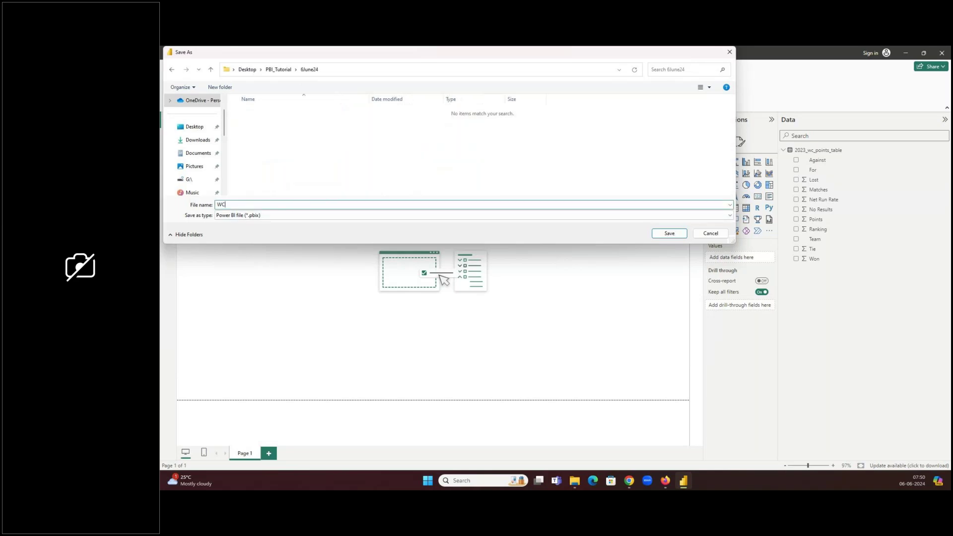
{"action": "type", "text": "2023"}
{"action": "key", "text": "Return"}
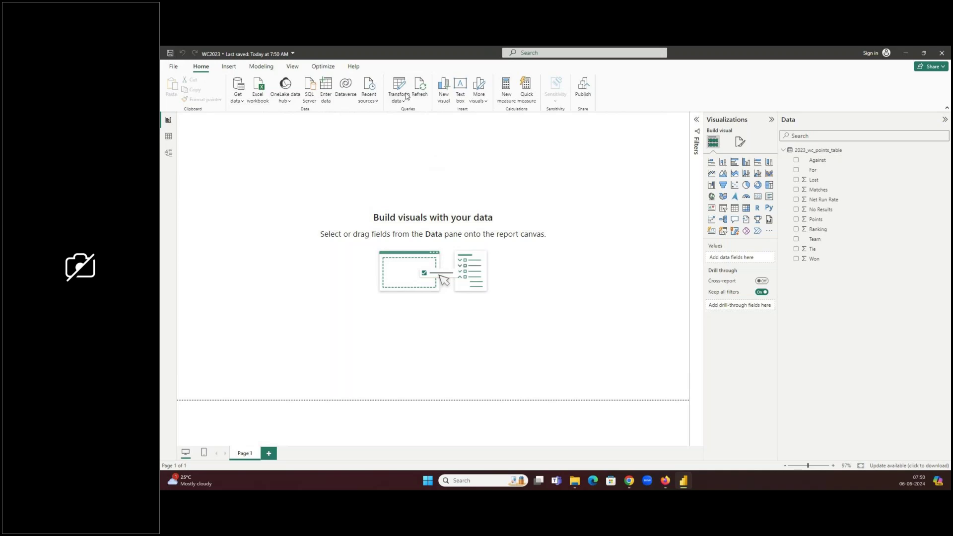
Step: Get data from a Text/CSV source and open 2023_wc_matches.csv from the PBI_Tutorial folder
{"action": "left_click", "coordinate": [240, 102]}
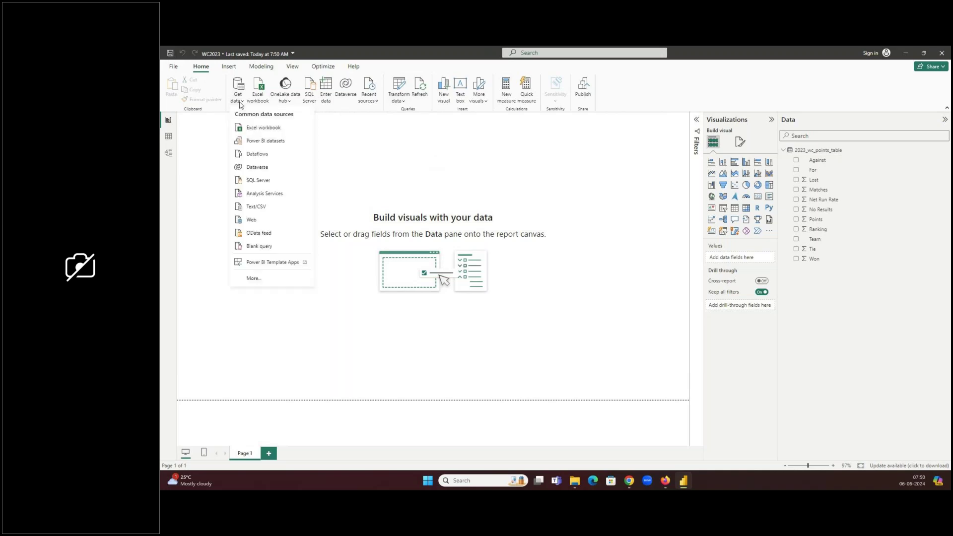
{"action": "left_click", "coordinate": [250, 207]}
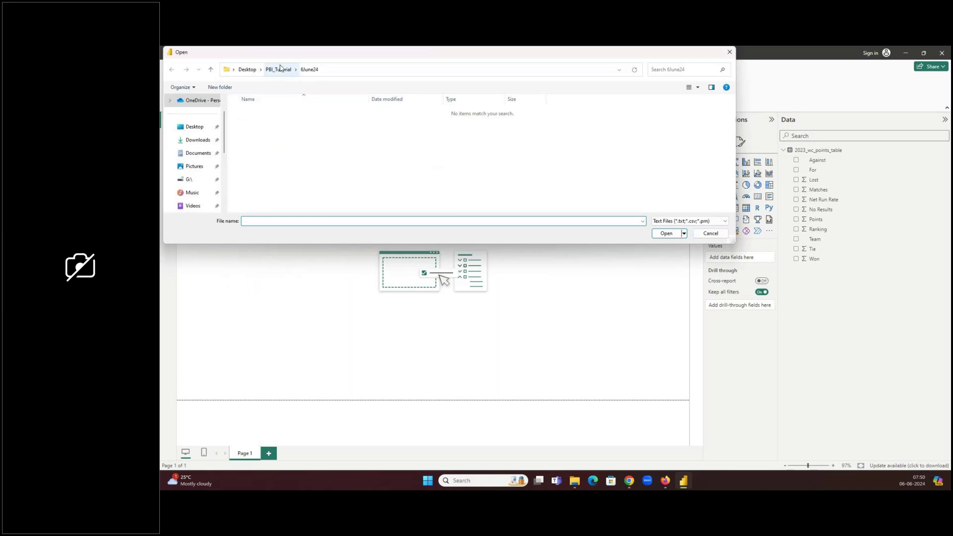
{"action": "left_click", "coordinate": [280, 70]}
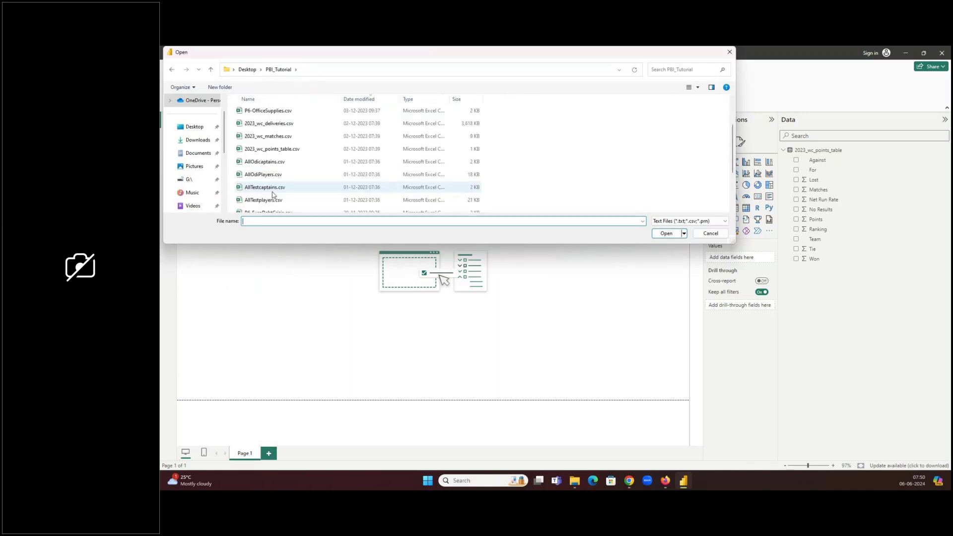
{"action": "scroll", "coordinate": [281, 186], "scroll_direction": "up", "scroll_amount": 2}
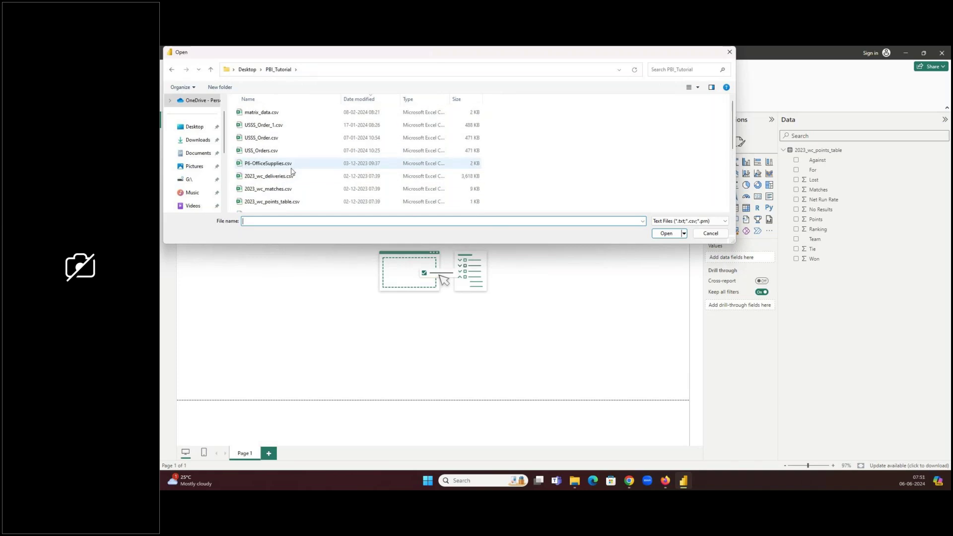
{"action": "scroll", "coordinate": [730, 130], "scroll_direction": "down", "scroll_amount": 3}
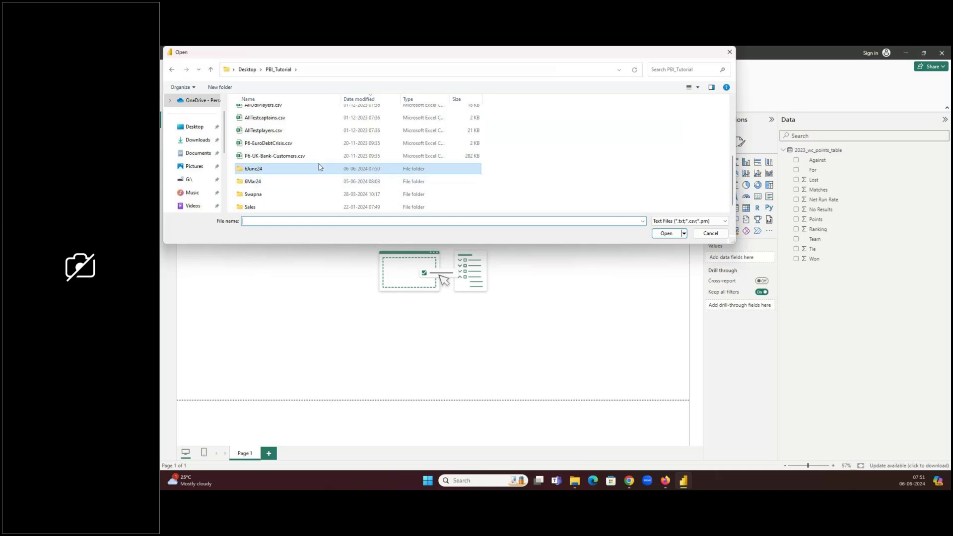
{"action": "scroll", "coordinate": [318, 164], "scroll_direction": "up", "scroll_amount": 2}
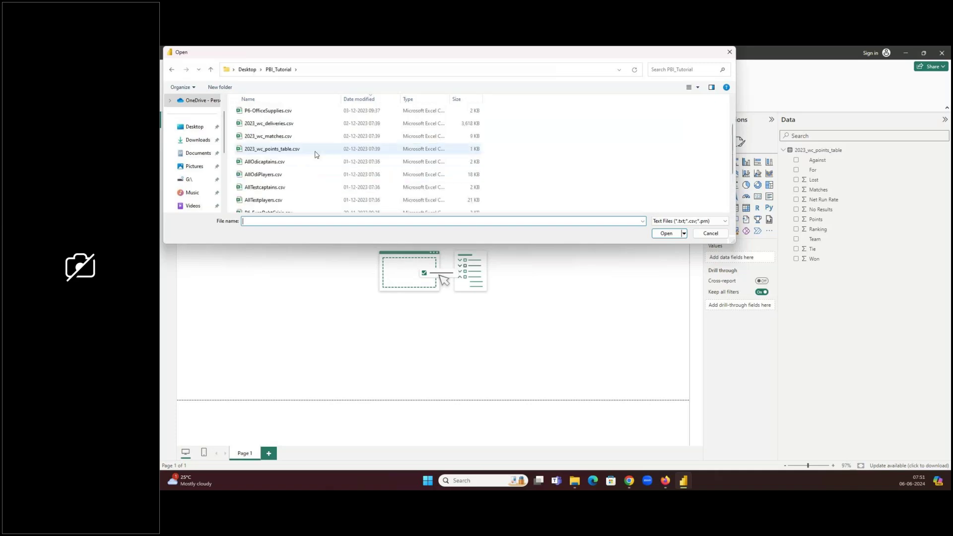
{"action": "left_click", "coordinate": [293, 138]}
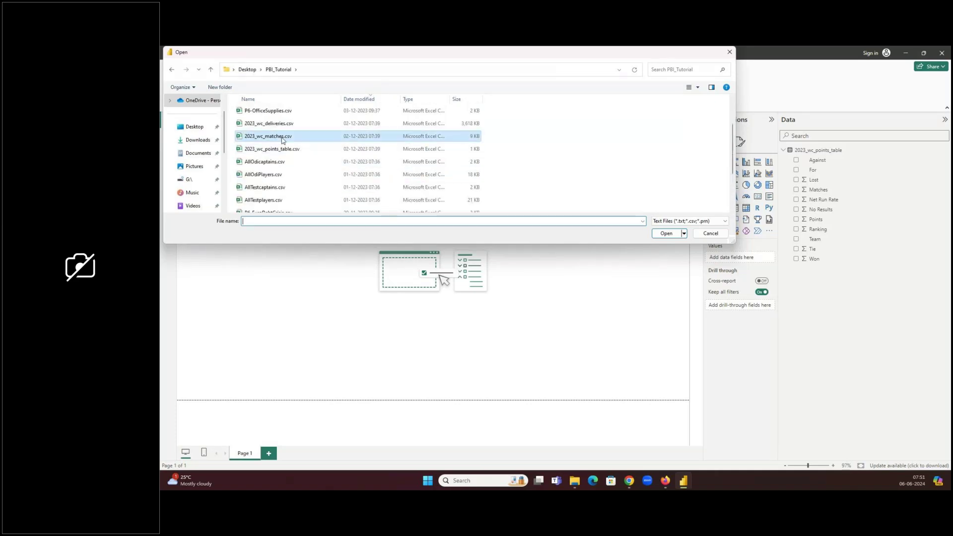
{"action": "left_click", "coordinate": [676, 233]}
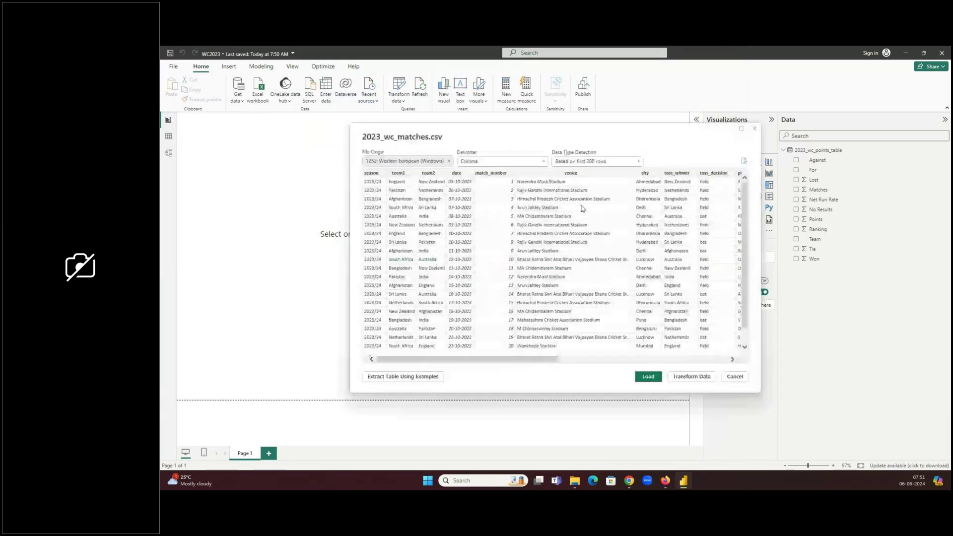
Step: Look through the preview's columns up to match_type, then open the matches data in a maximized Power Query Editor
{"action": "mouse_move", "coordinate": [471, 362]}
{"action": "left_mouse_down"}
{"action": "mouse_move", "coordinate": [645, 362]}
{"action": "mouse_move", "coordinate": [468, 362]}
{"action": "left_mouse_up"}
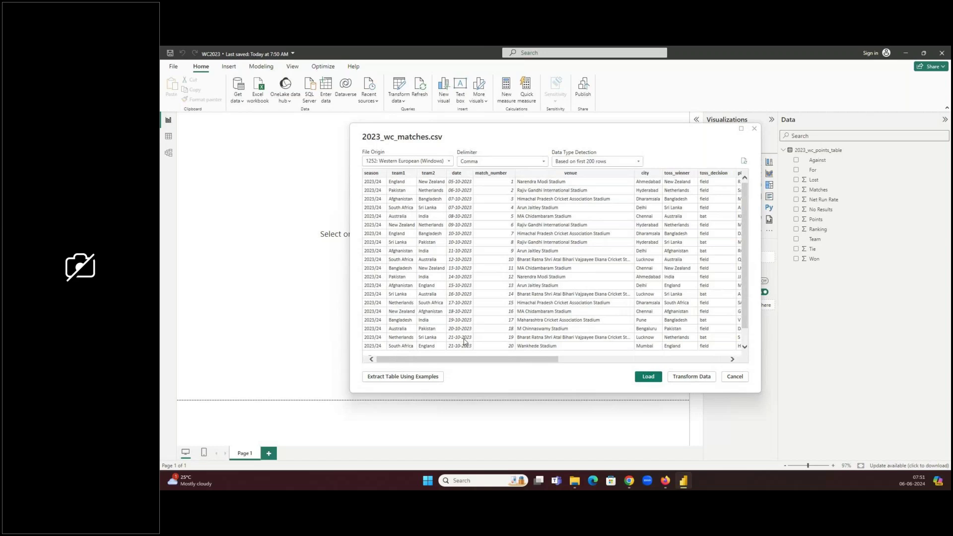
{"action": "left_click_drag", "start_coordinate": [501, 360], "coordinate": [673, 362]}
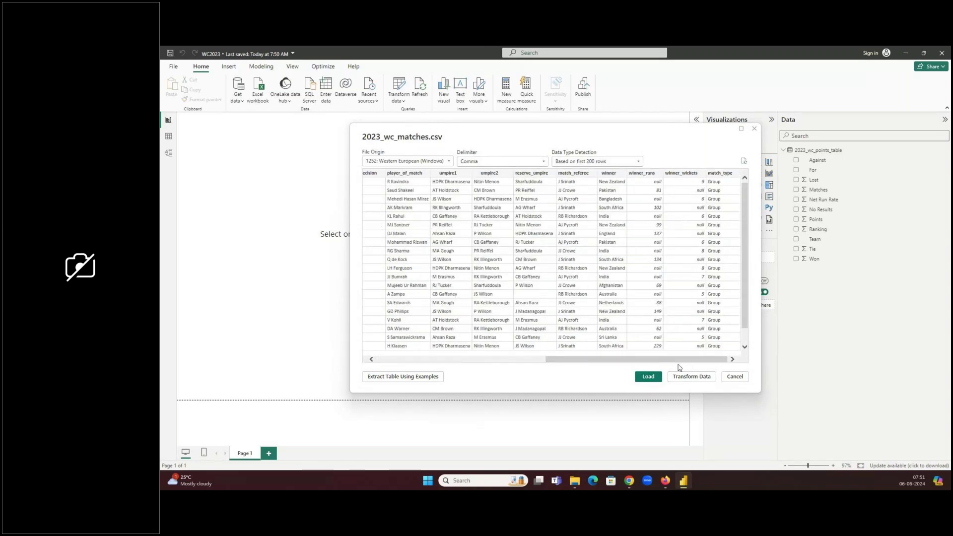
{"action": "left_click", "coordinate": [648, 376]}
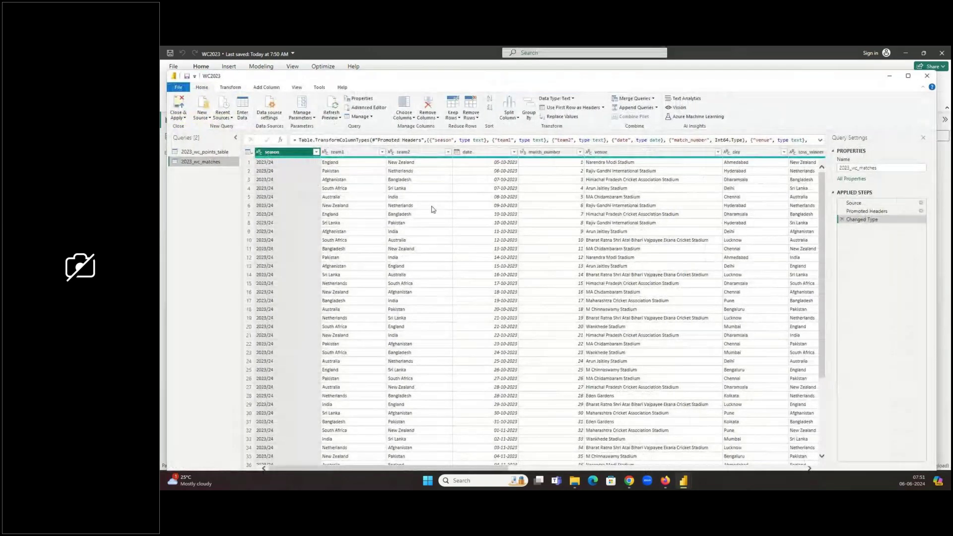
{"action": "left_click", "coordinate": [907, 76]}
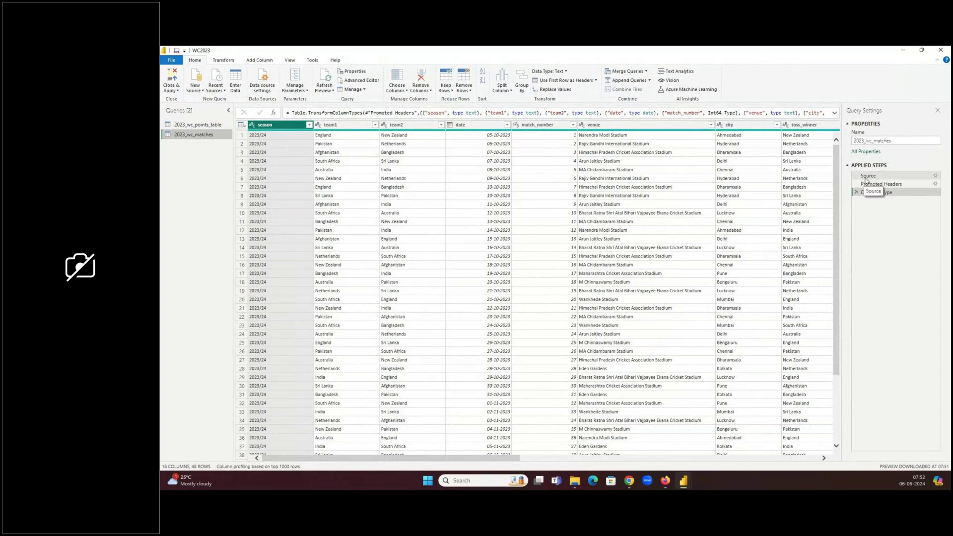
Step: Show the Source step of 2023_wc_matches and highlight the Csv.Document call, file path, Delimiter and Columns arguments in its formula
{"action": "left_click", "coordinate": [898, 176]}
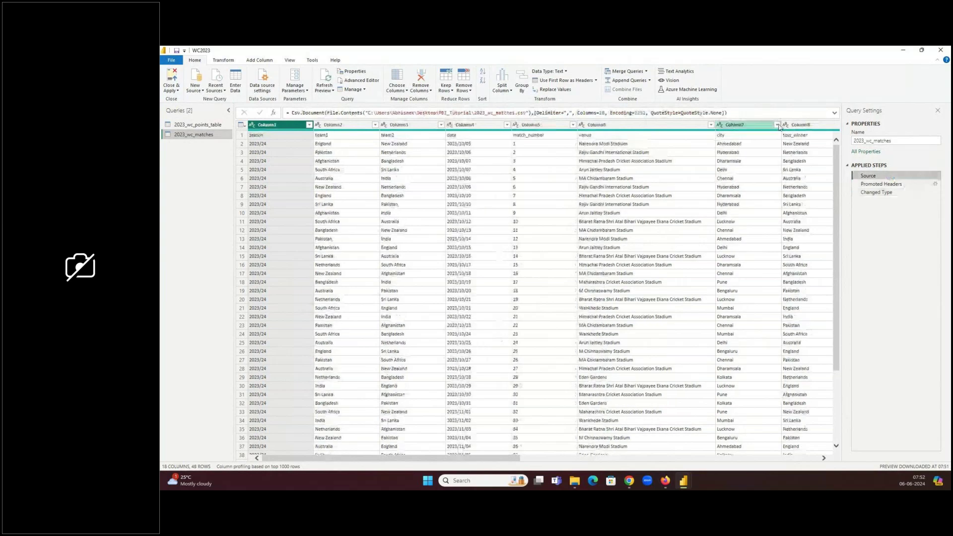
{"action": "left_click", "coordinate": [312, 112]}
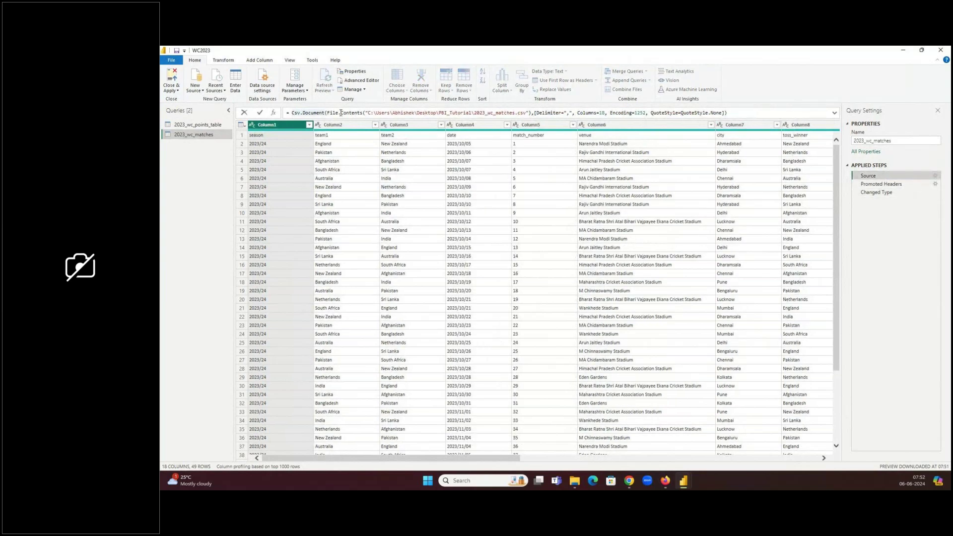
{"action": "left_click_drag", "start_coordinate": [371, 113], "coordinate": [286, 113]}
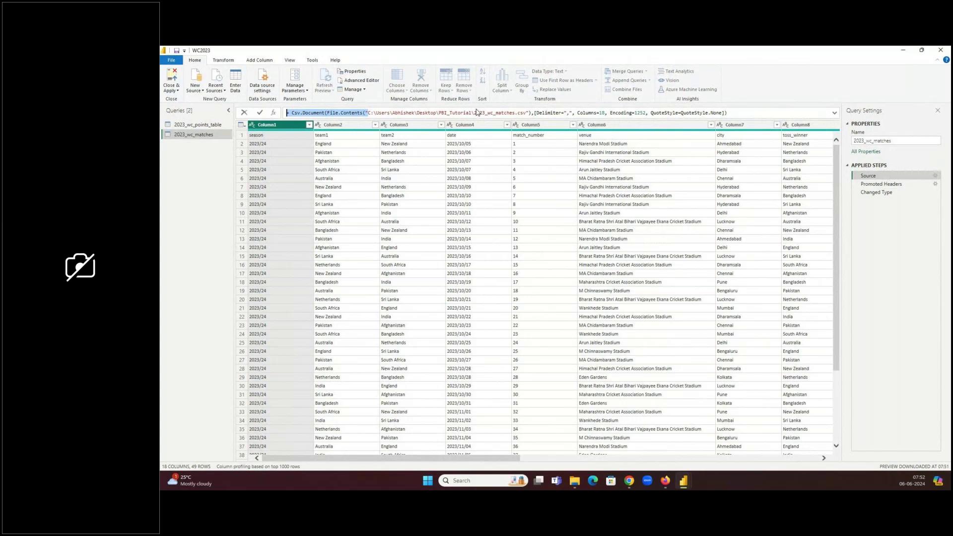
{"action": "left_click", "coordinate": [513, 113], "text": "shift"}
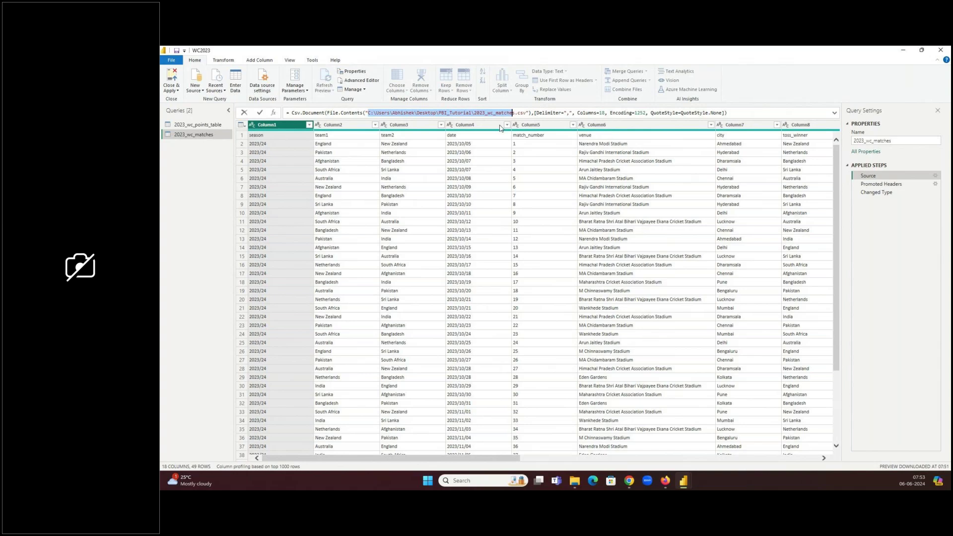
{"action": "left_click_drag", "start_coordinate": [526, 113], "coordinate": [461, 113]}
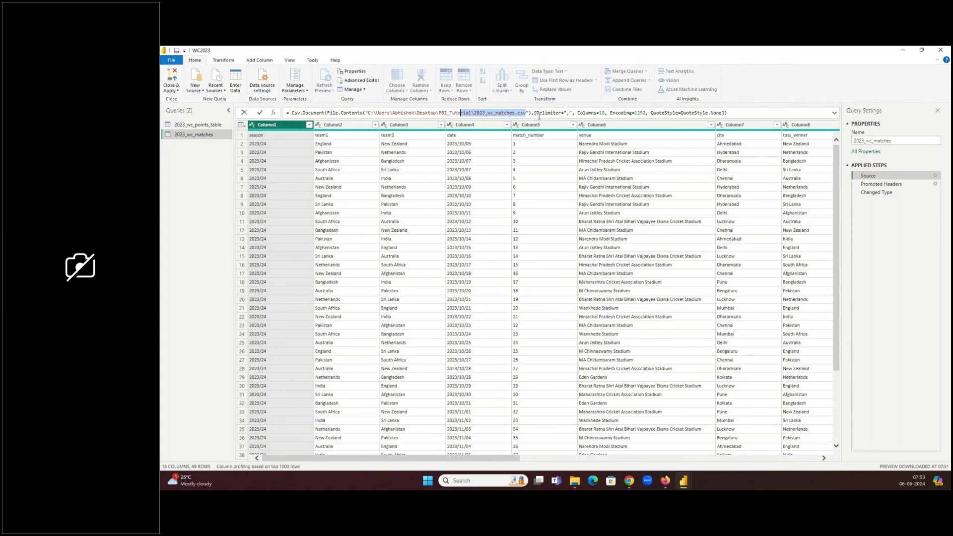
{"action": "left_click_drag", "start_coordinate": [572, 113], "coordinate": [541, 113]}
{"action": "left_click", "coordinate": [605, 112]}
{"action": "left_click_drag", "start_coordinate": [606, 113], "coordinate": [577, 113]}
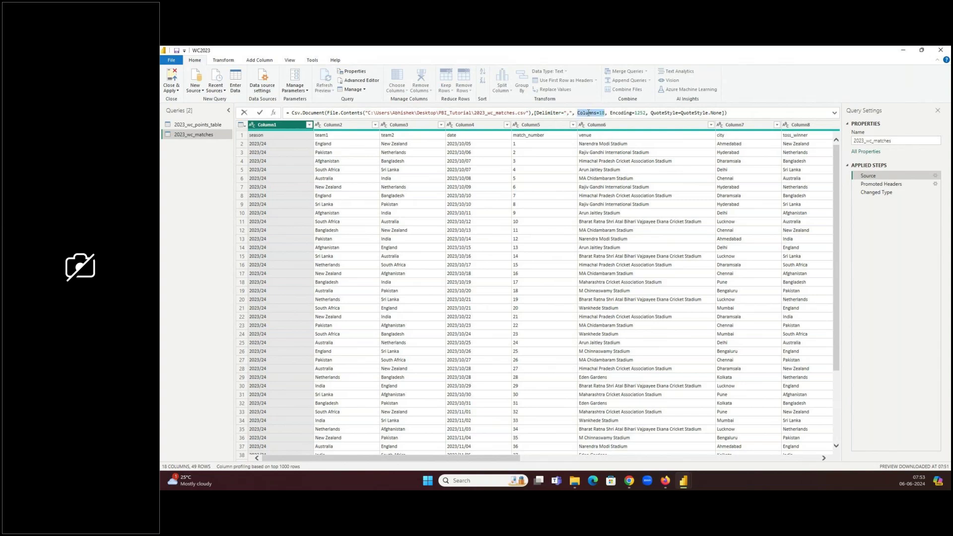
Step: Open 2023_wc_matches.csv from the 6Mar24 folder in Excel and select its header row to compare with the Source formula's Columns argument
{"action": "left_click", "coordinate": [574, 480]}
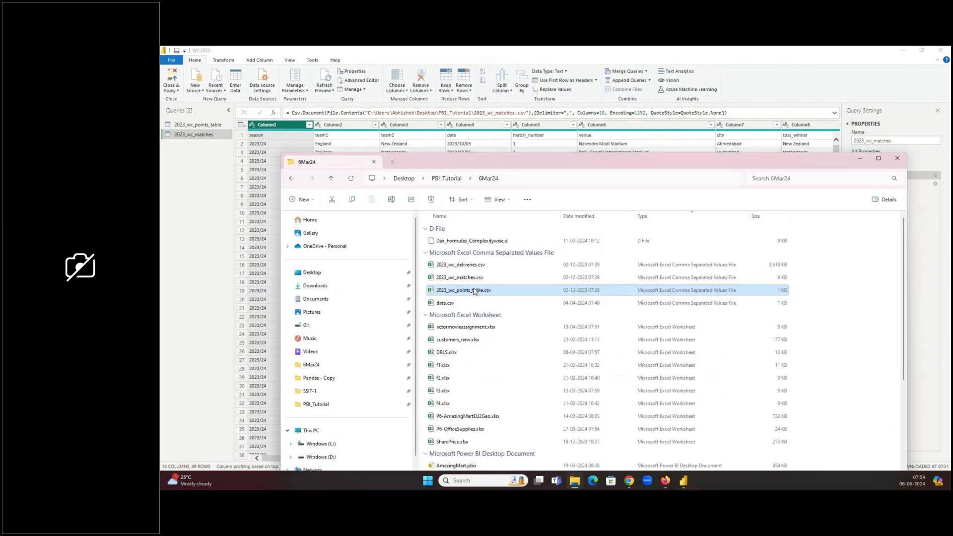
{"action": "left_click", "coordinate": [472, 278]}
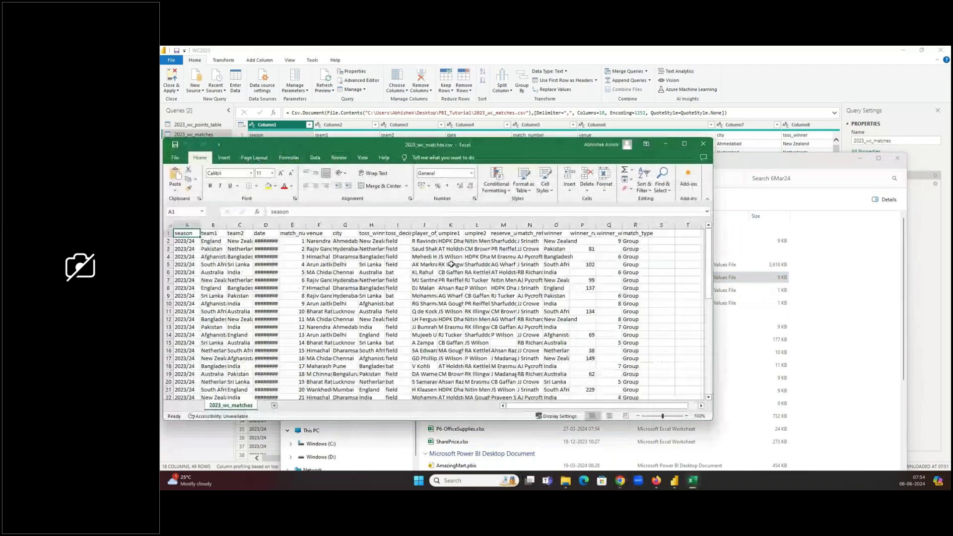
{"action": "key", "text": "ctrl+shift+Right"}
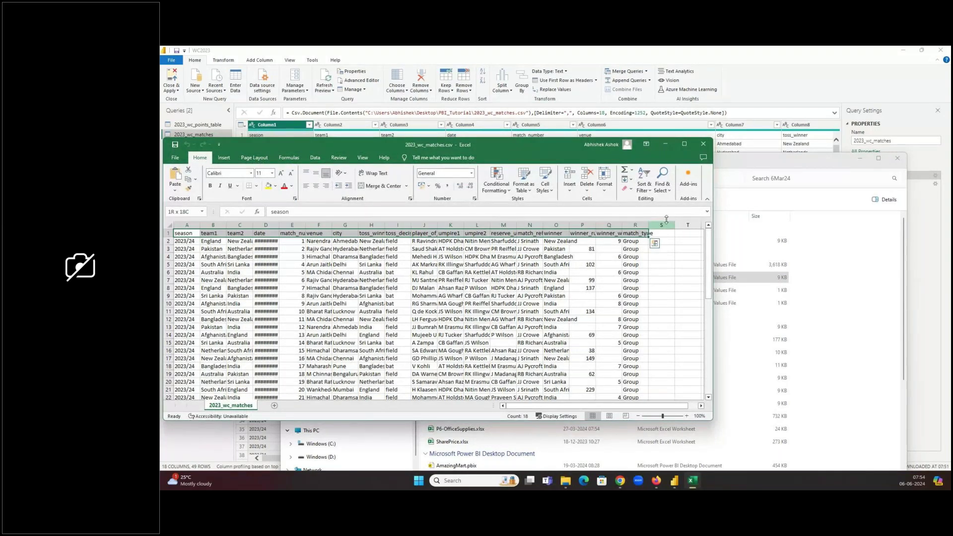
{"action": "left_click", "coordinate": [793, 145]}
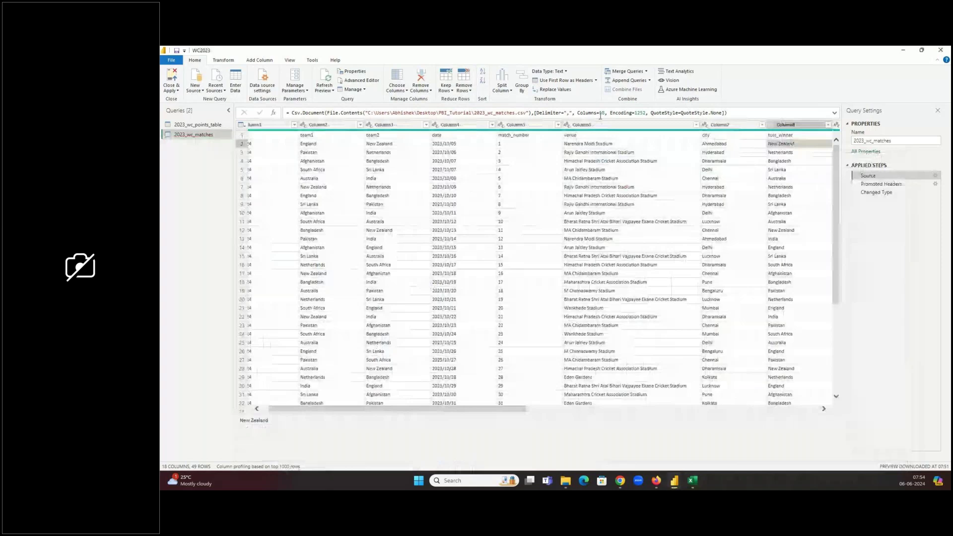
{"action": "left_click_drag", "start_coordinate": [605, 113], "coordinate": [577, 114]}
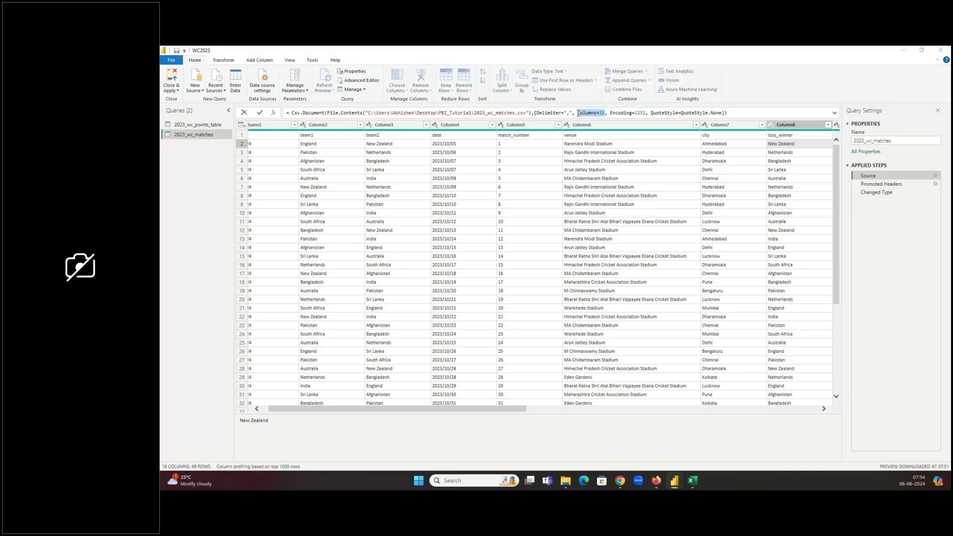
{"action": "key", "text": "alt+Tab"}
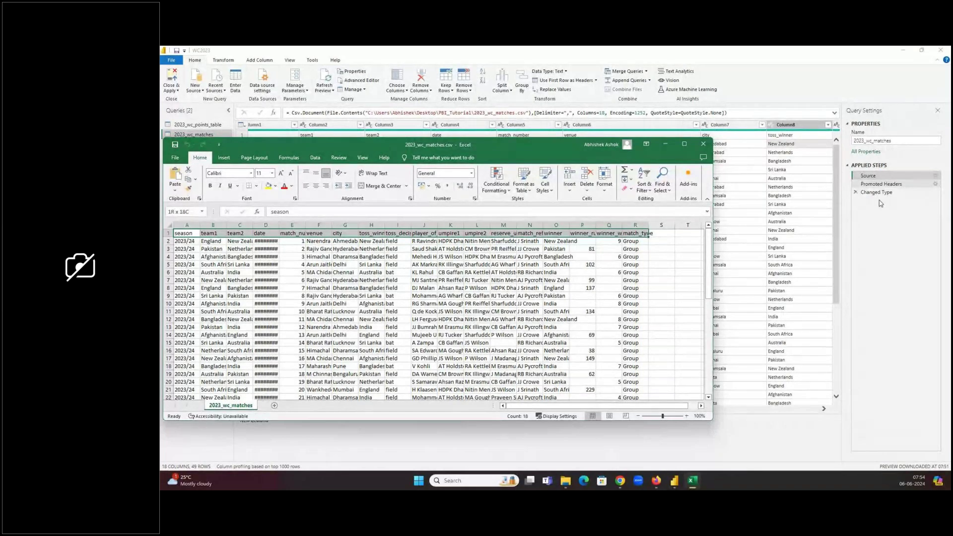
Step: Remove the Columns argument and its extra comma from the Source formula in Power Query Editor, highlight the remaining arguments, and commit the formula
{"action": "left_click", "coordinate": [604, 113]}
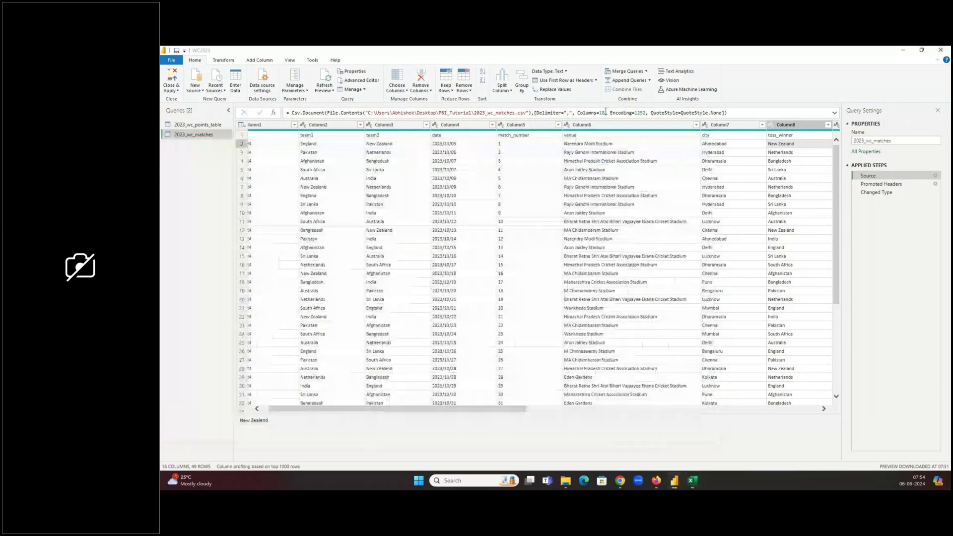
{"action": "left_click", "coordinate": [602, 113]}
{"action": "left_click_drag", "start_coordinate": [605, 114], "coordinate": [572, 114]}
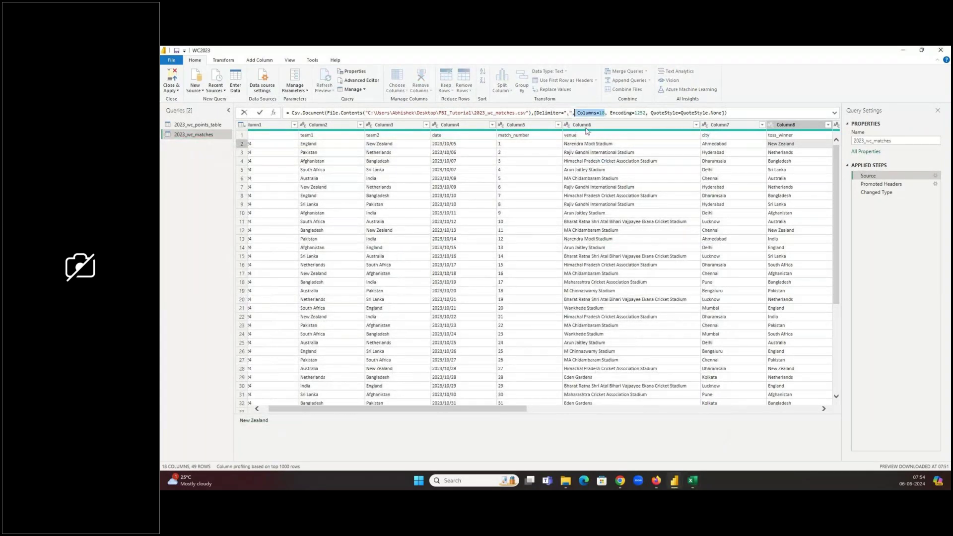
{"action": "key", "text": "Delete"}
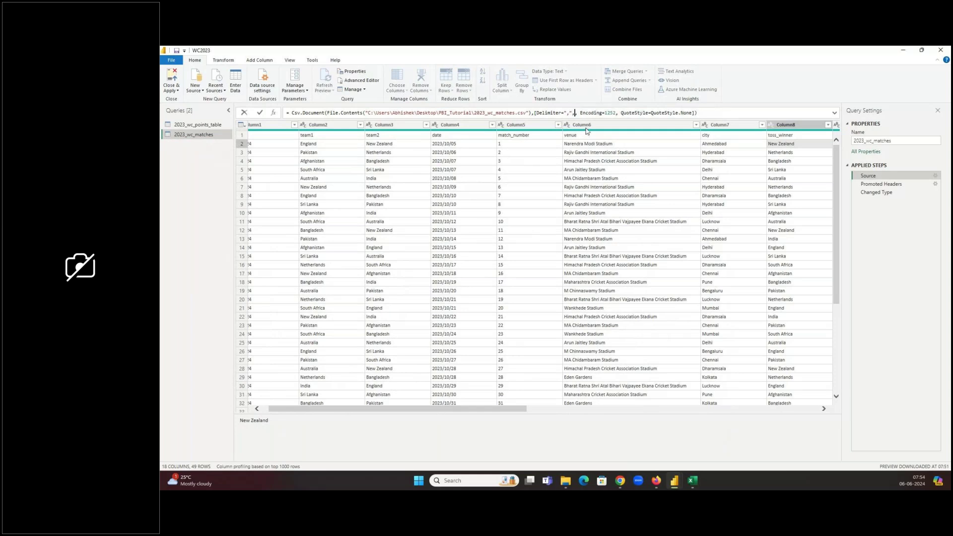
{"action": "key", "text": "Delete"}
{"action": "left_click_drag", "start_coordinate": [577, 112], "coordinate": [689, 113]}
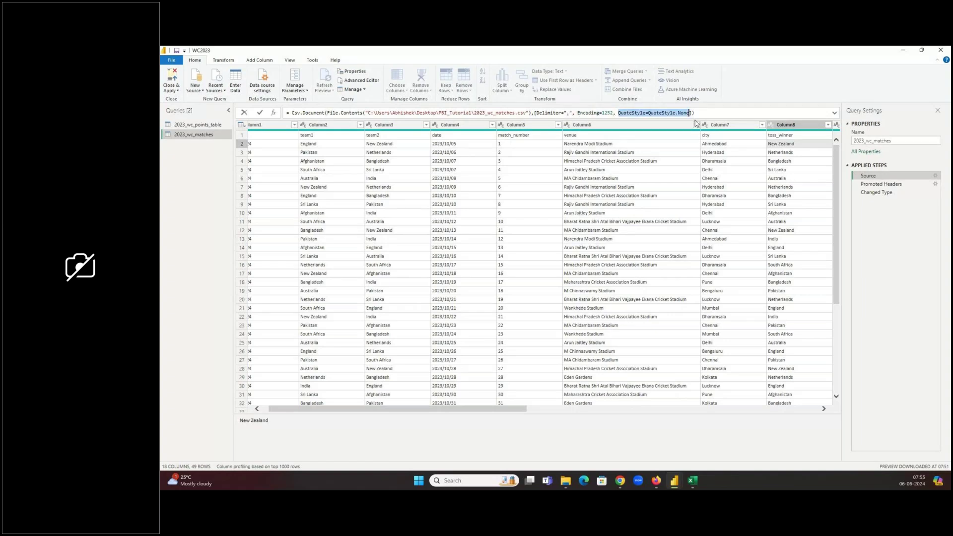
{"action": "left_click", "coordinate": [877, 188]}
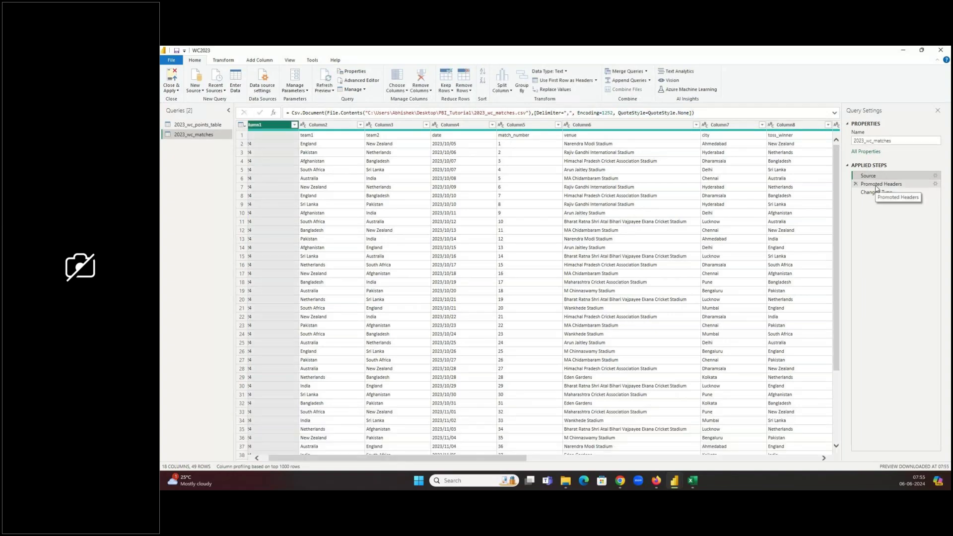
Step: Display the Source step from its first column and compare its header row with the matches workbook in Excel, returning to Power Query Editor
{"action": "left_click", "coordinate": [876, 186]}
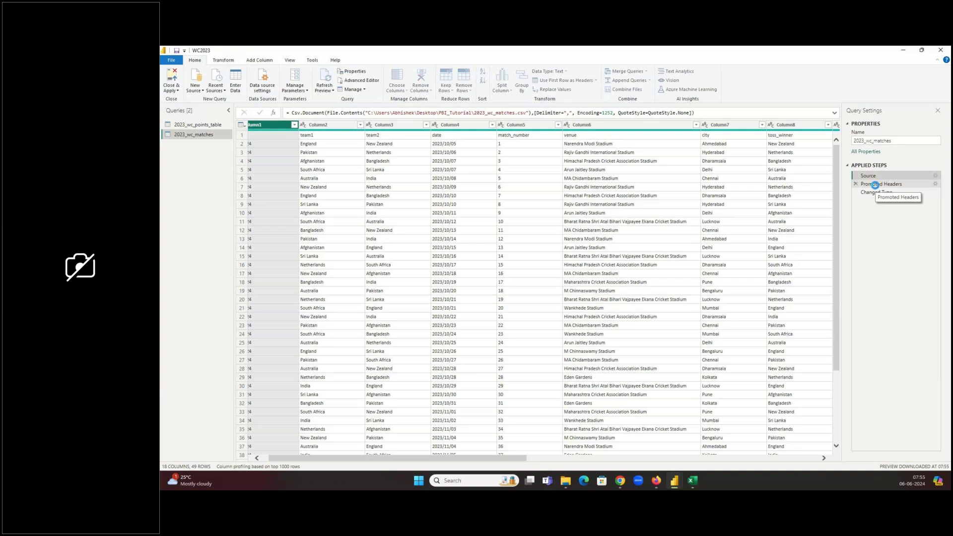
{"action": "left_click", "coordinate": [875, 176]}
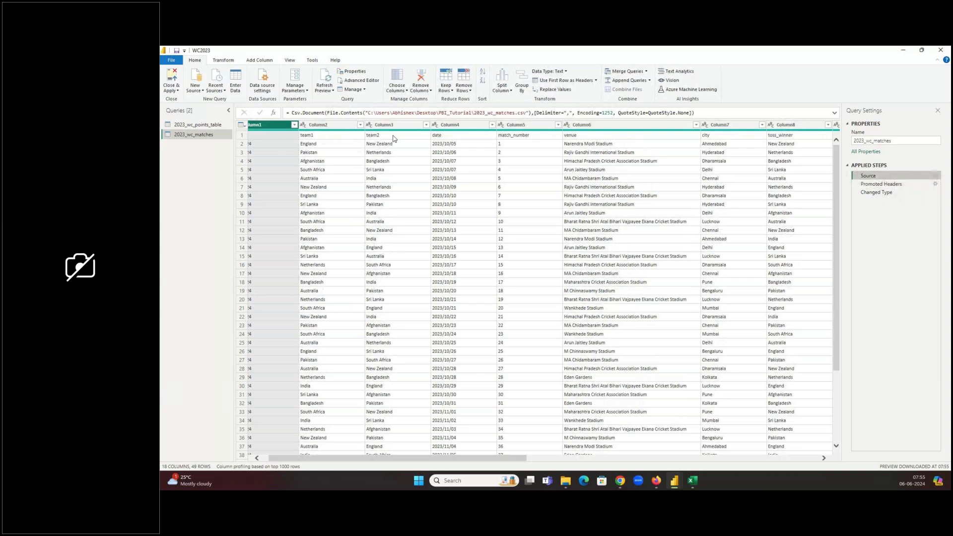
{"action": "scroll", "coordinate": [474, 458], "scroll_direction": "left", "scroll_amount": 1}
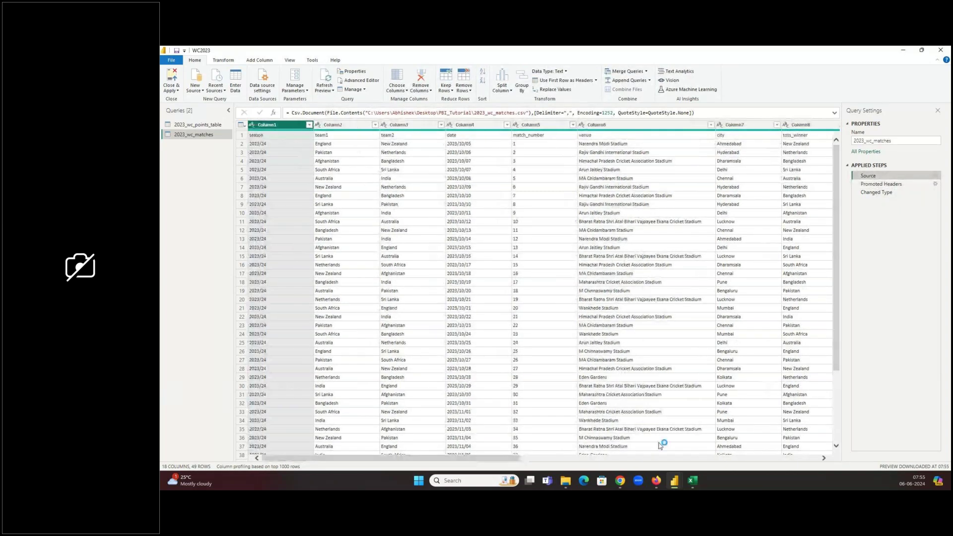
{"action": "left_click", "coordinate": [693, 480]}
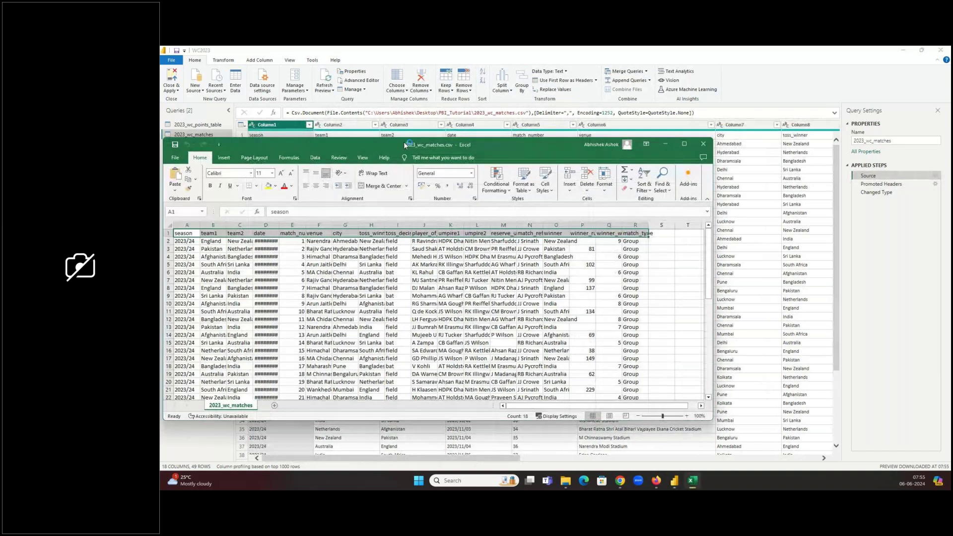
{"action": "left_click_drag", "start_coordinate": [403, 144], "coordinate": [553, 157]}
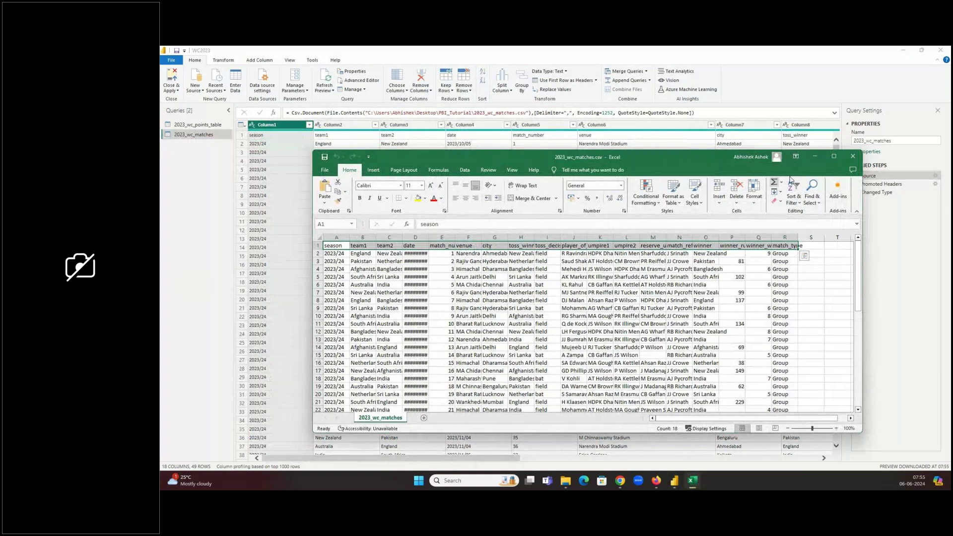
{"action": "left_click", "coordinate": [559, 148]}
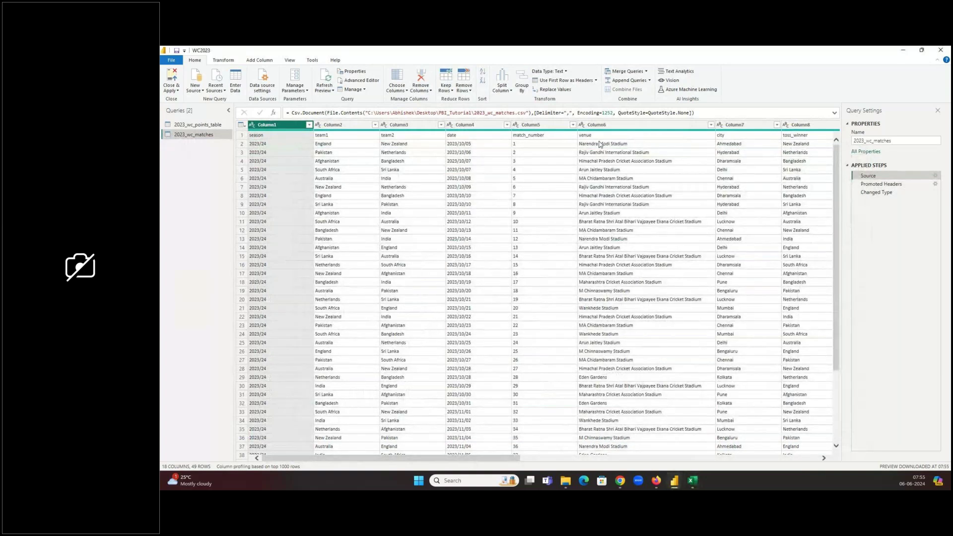
Step: Show the Promoted Headers and Changed Type steps of 2023_wc_matches, highlighting the date, winner_runs and match_number type assignments in the full Changed Type formula
{"action": "left_click", "coordinate": [886, 184]}
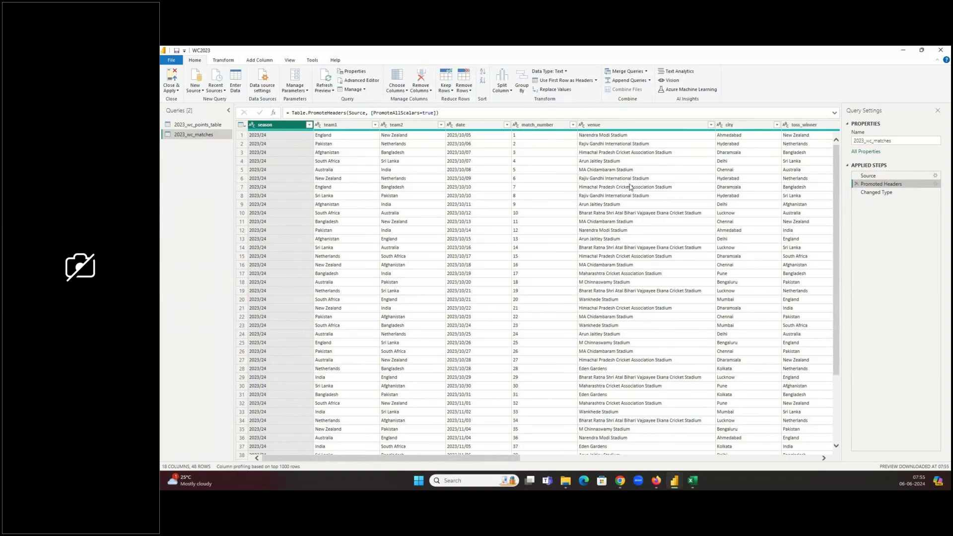
{"action": "left_click", "coordinate": [875, 194]}
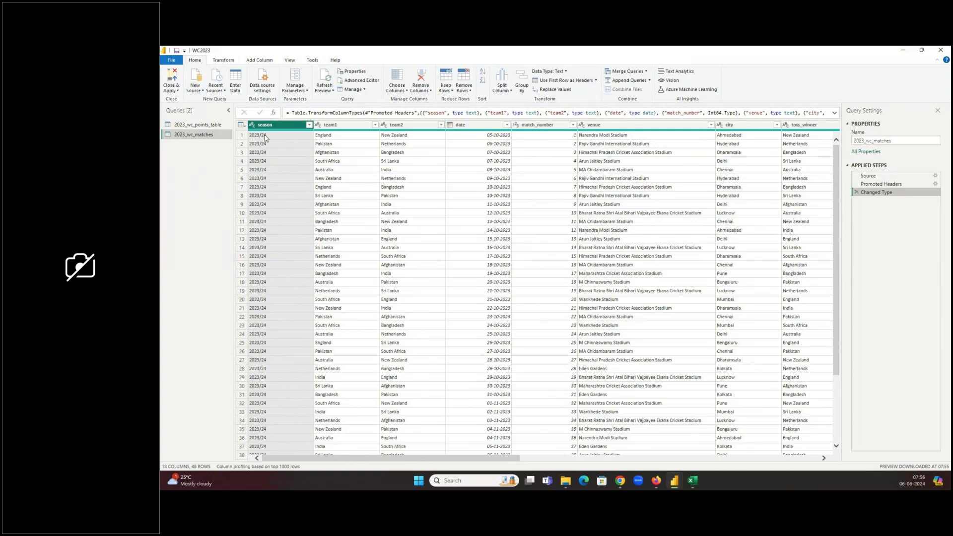
{"action": "left_click", "coordinate": [834, 114]}
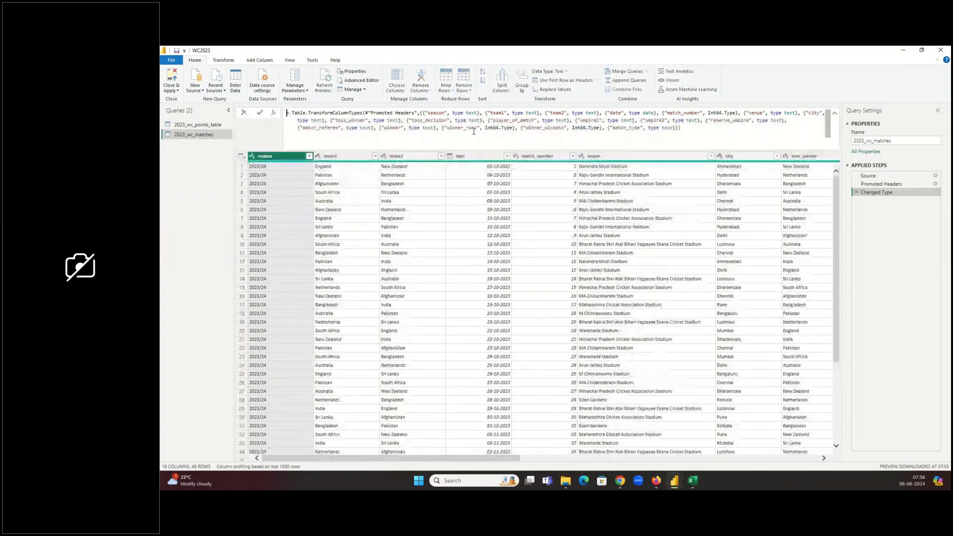
{"action": "double_click", "coordinate": [531, 112]}
{"action": "double_click", "coordinate": [648, 113]}
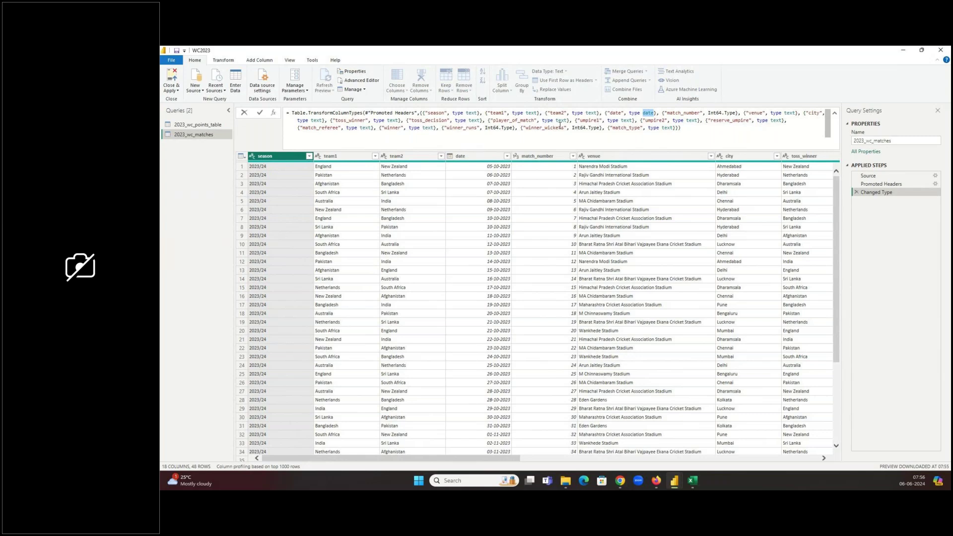
{"action": "left_click", "coordinate": [687, 130]}
{"action": "left_click_drag", "start_coordinate": [517, 128], "coordinate": [454, 126]}
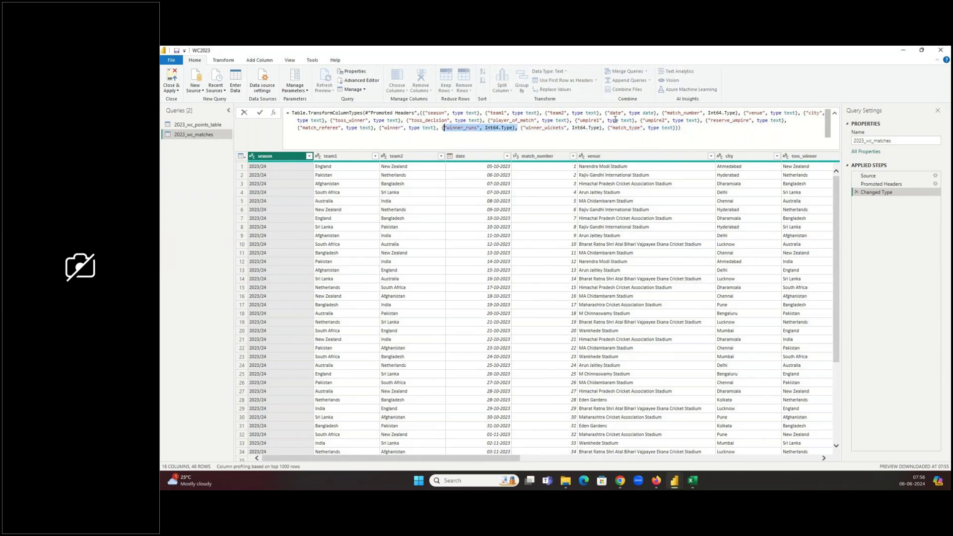
{"action": "double_click", "coordinate": [731, 113]}
{"action": "double_click", "coordinate": [714, 113]}
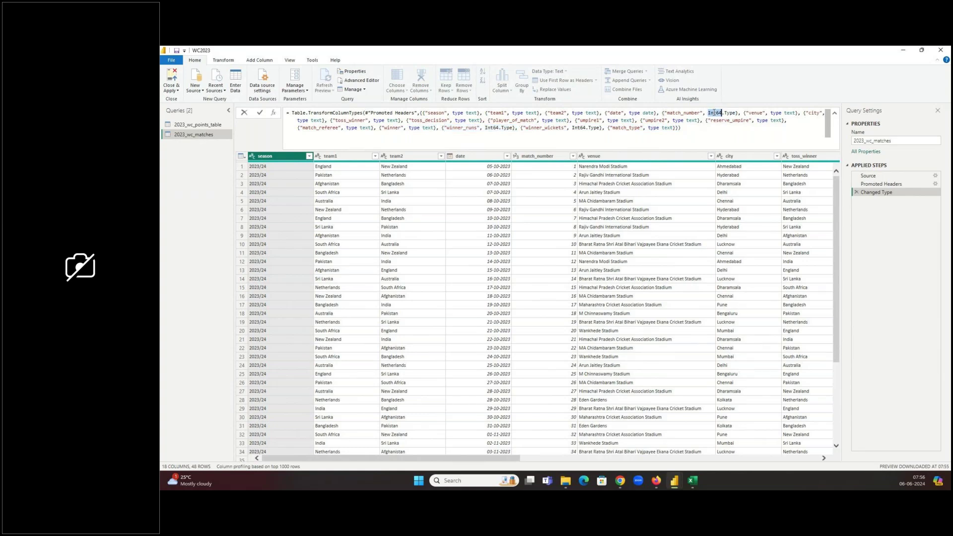
Step: Compare the last columns of 2023_wc_matches, including winner_runs and winner_wickets, between the Source and Changed Type steps
{"action": "left_click", "coordinate": [508, 460]}
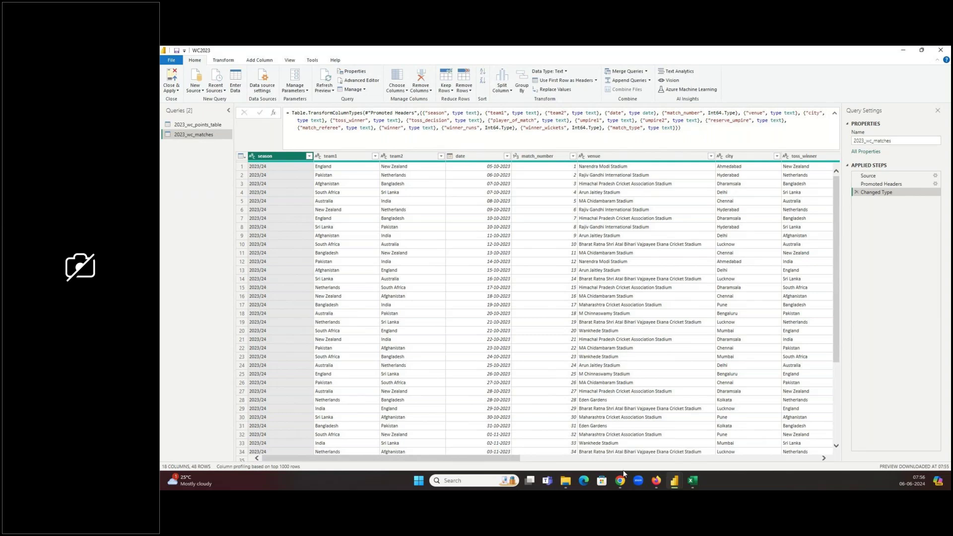
{"action": "left_click_drag", "start_coordinate": [508, 458], "coordinate": [286, 289]}
{"action": "left_click", "coordinate": [870, 180]}
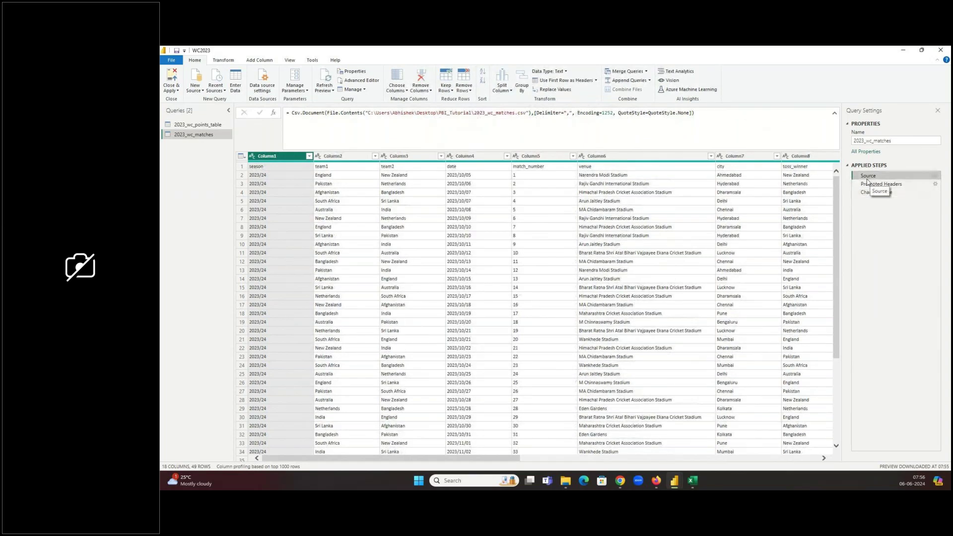
{"action": "left_click_drag", "start_coordinate": [455, 462], "coordinate": [764, 461]}
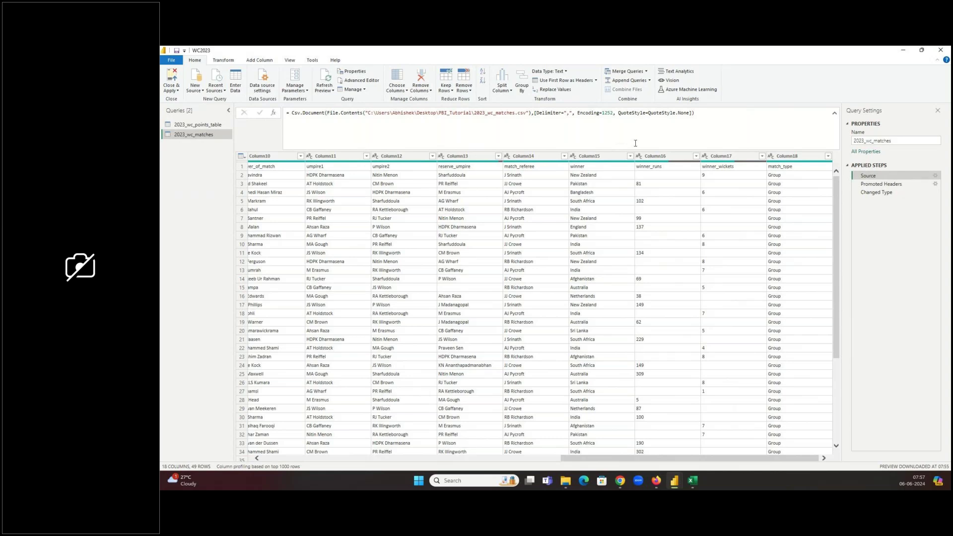
{"action": "left_click", "coordinate": [882, 193]}
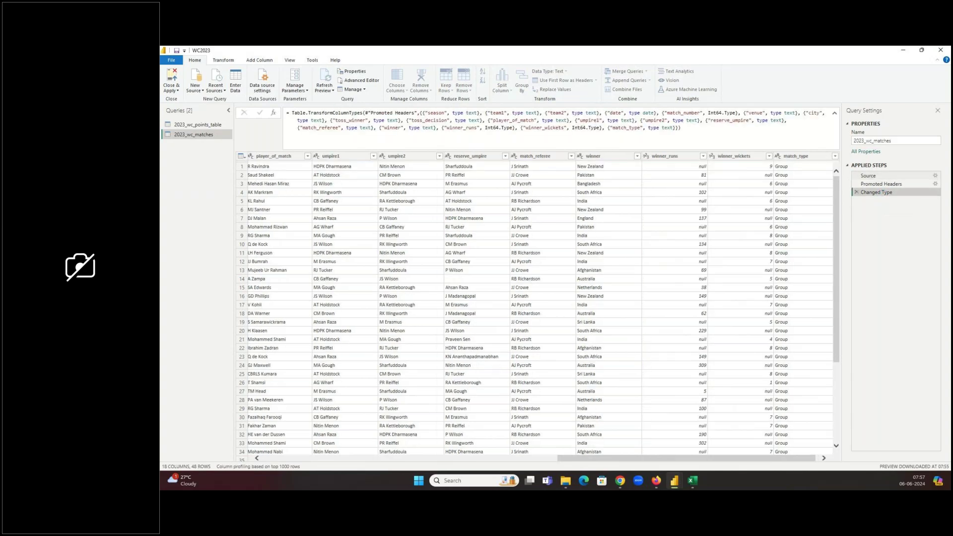
Step: Close Power Query Editor with the changes applied, and list the 2023_wc_matches fields with 2023_wc_points_table collapsed
{"action": "left_click", "coordinate": [171, 90]}
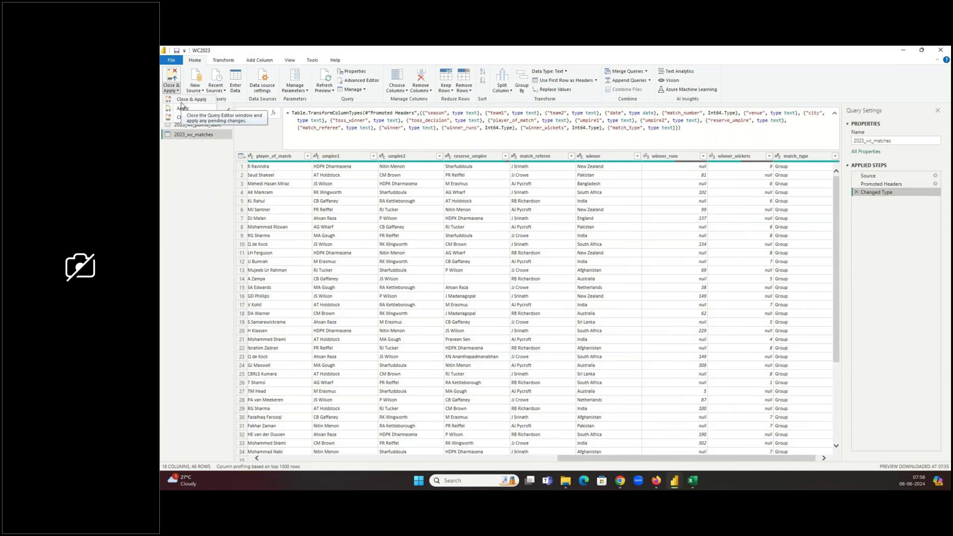
{"action": "left_click", "coordinate": [182, 117]}
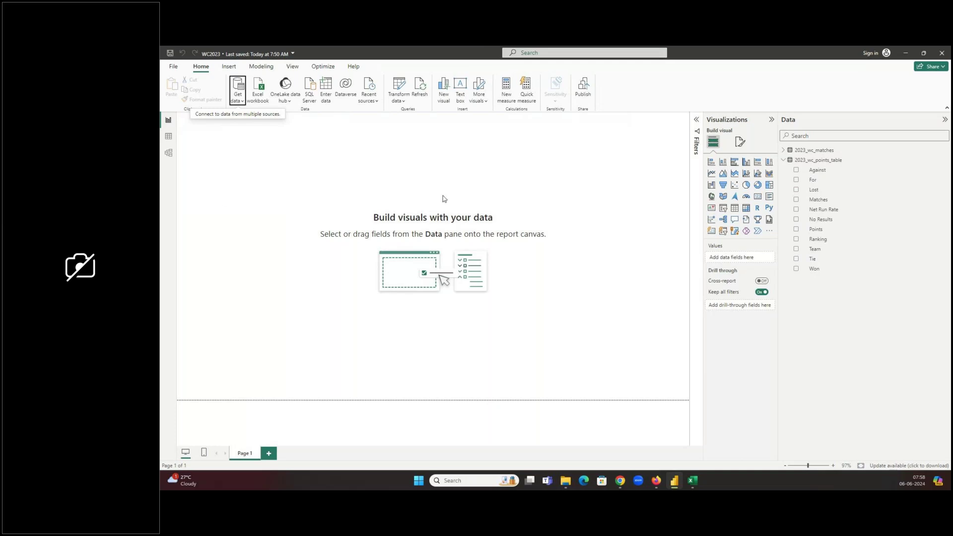
{"action": "left_click", "coordinate": [571, 482]}
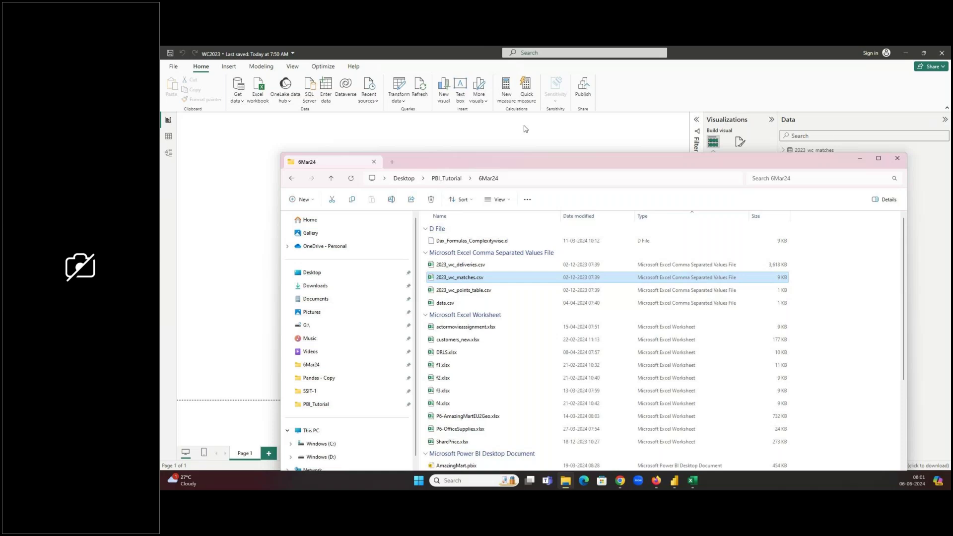
{"action": "left_click", "coordinate": [859, 159]}
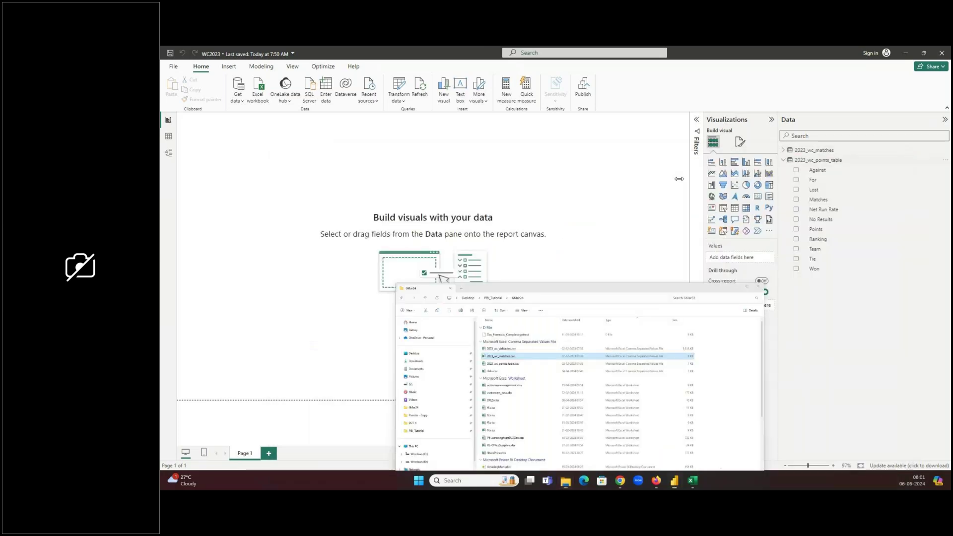
{"action": "left_click", "coordinate": [783, 162]}
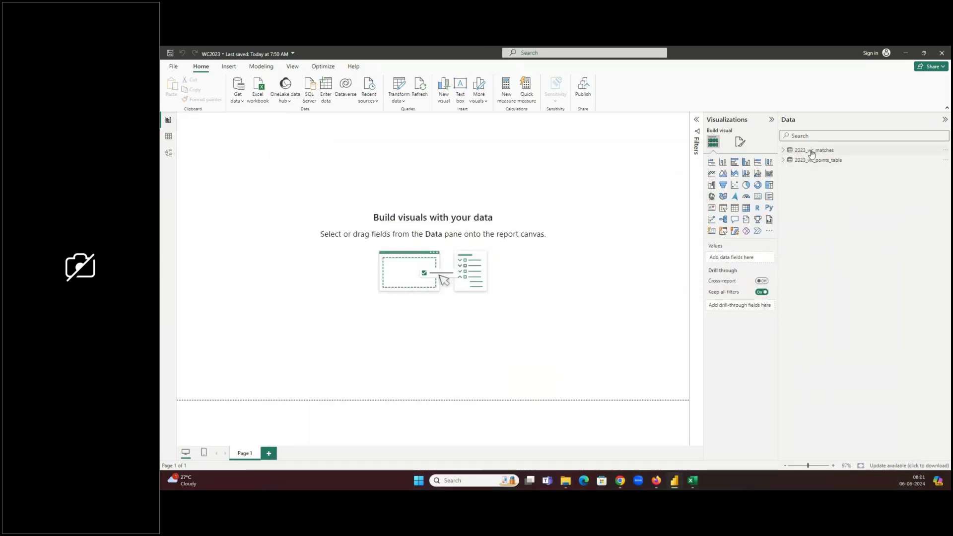
{"action": "left_click", "coordinate": [784, 150]}
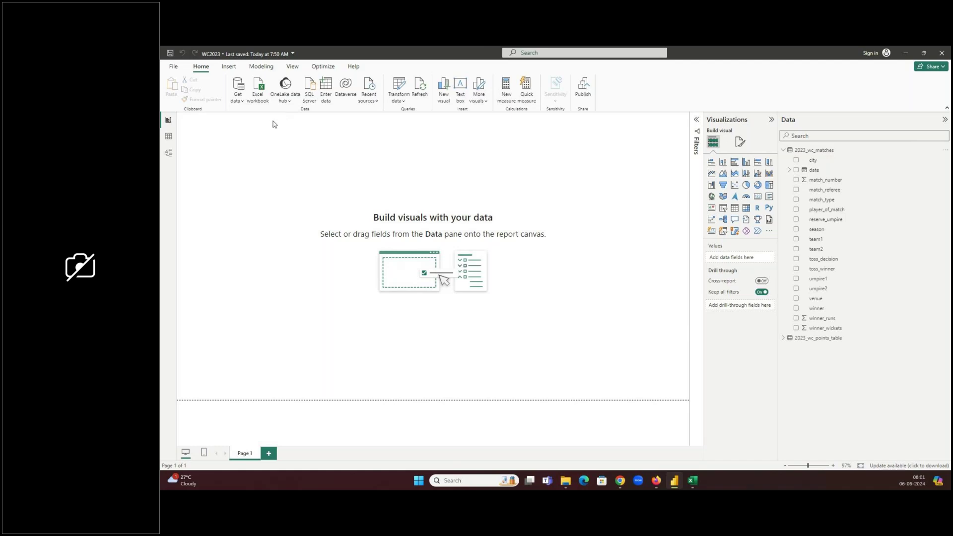
Step: Import 2023_wc_deliveries.csv from the 6Mar24 folder with the Text/CSV connector and open it for transformation in Power Query Editor
{"action": "left_click", "coordinate": [243, 90]}
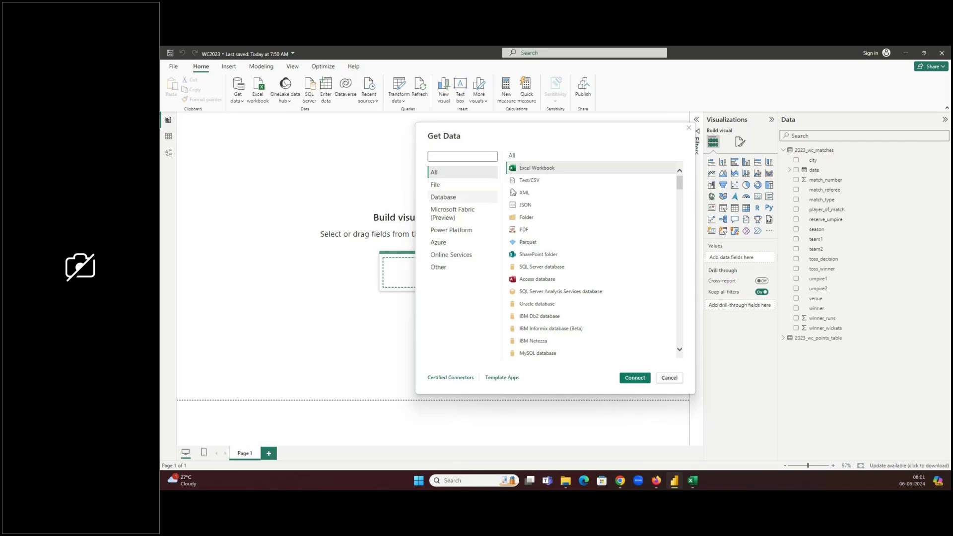
{"action": "left_click", "coordinate": [533, 185]}
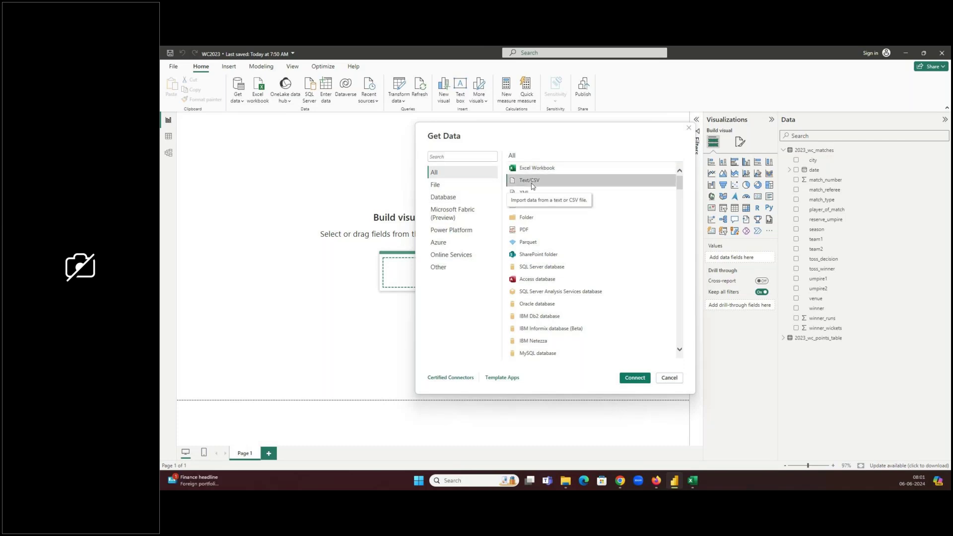
{"action": "left_click", "coordinate": [634, 377]}
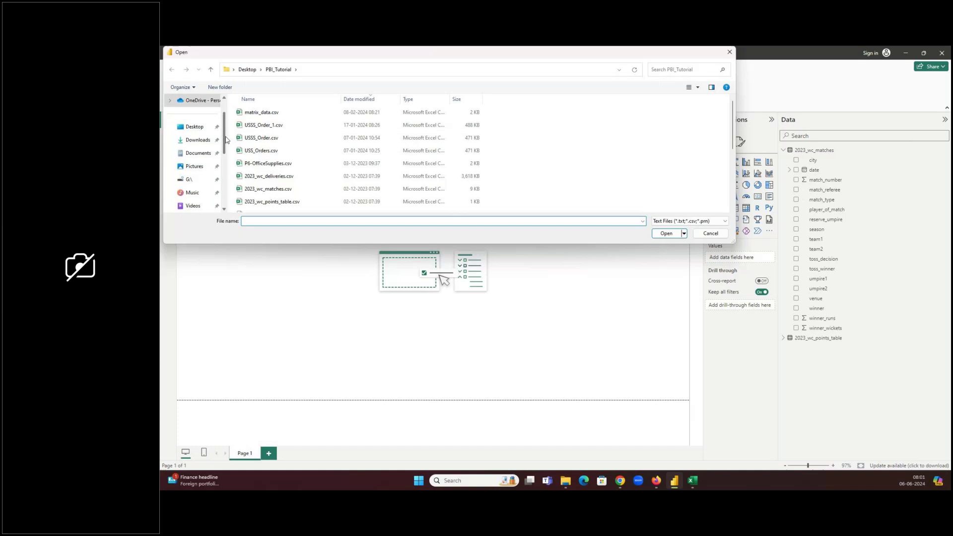
{"action": "scroll", "coordinate": [227, 167], "scroll_direction": "down", "scroll_amount": 3}
{"action": "left_click", "coordinate": [193, 153]}
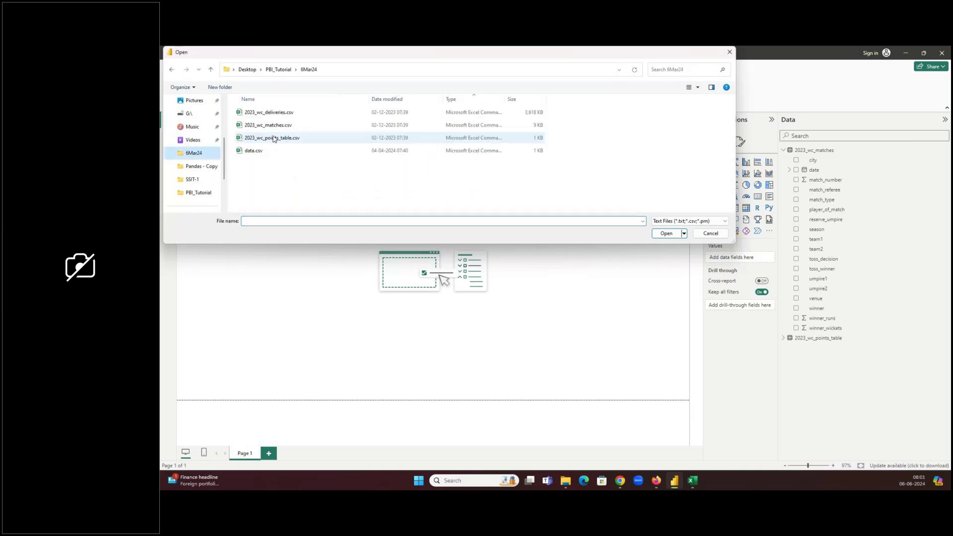
{"action": "left_click", "coordinate": [278, 115]}
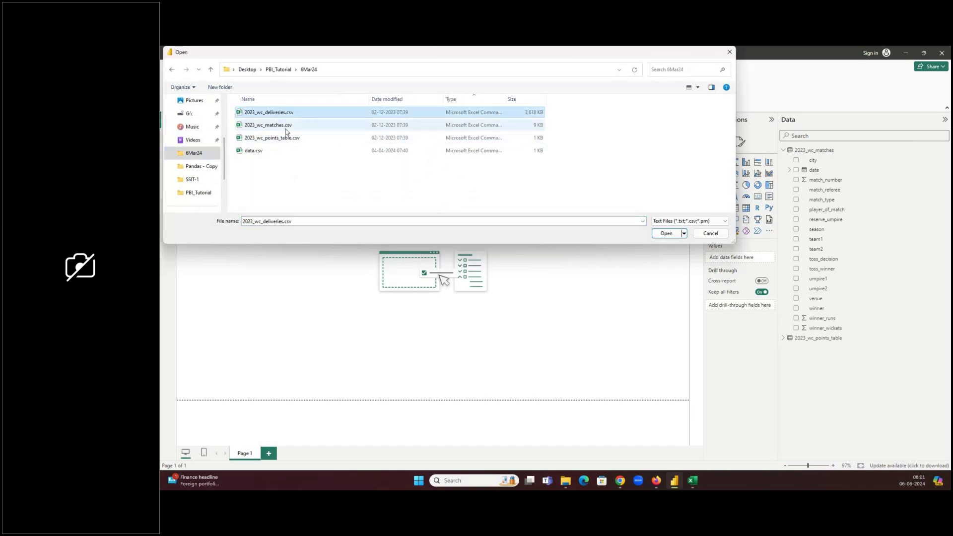
{"action": "left_click", "coordinate": [668, 233]}
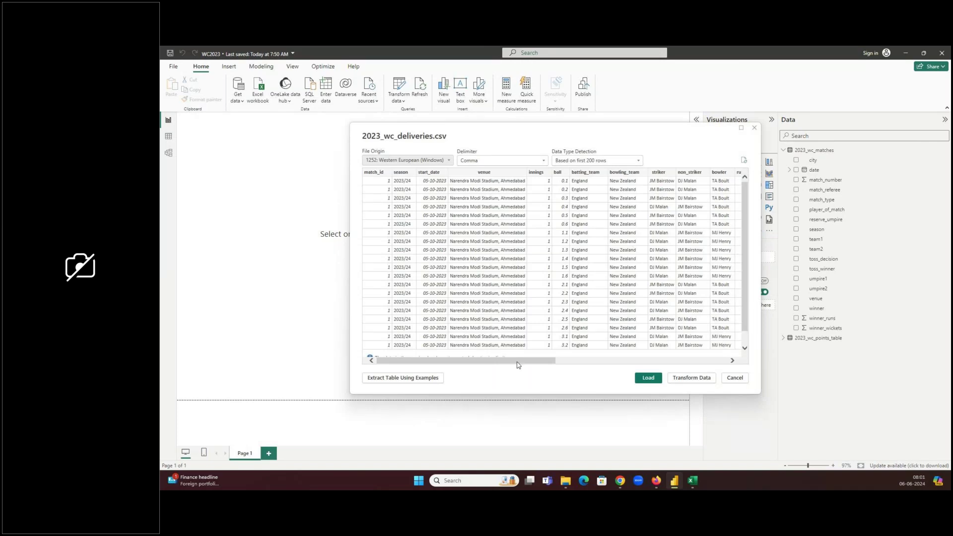
{"action": "left_click", "coordinate": [690, 377]}
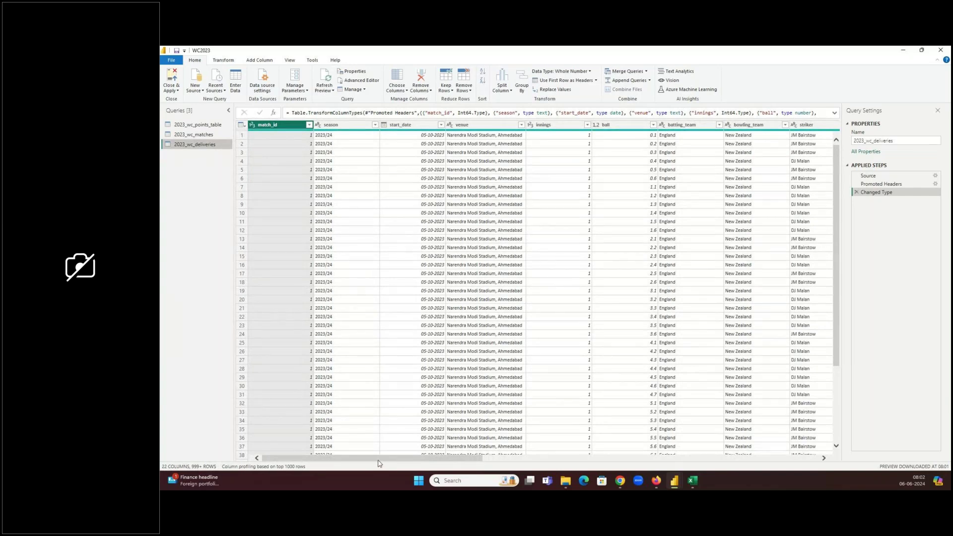
Step: Examine the 2023_wc_deliveries columns, including ball, bowler, runs_off_bat and wides, through to other_player_dismissed
{"action": "left_click_drag", "start_coordinate": [378, 461], "coordinate": [476, 461]}
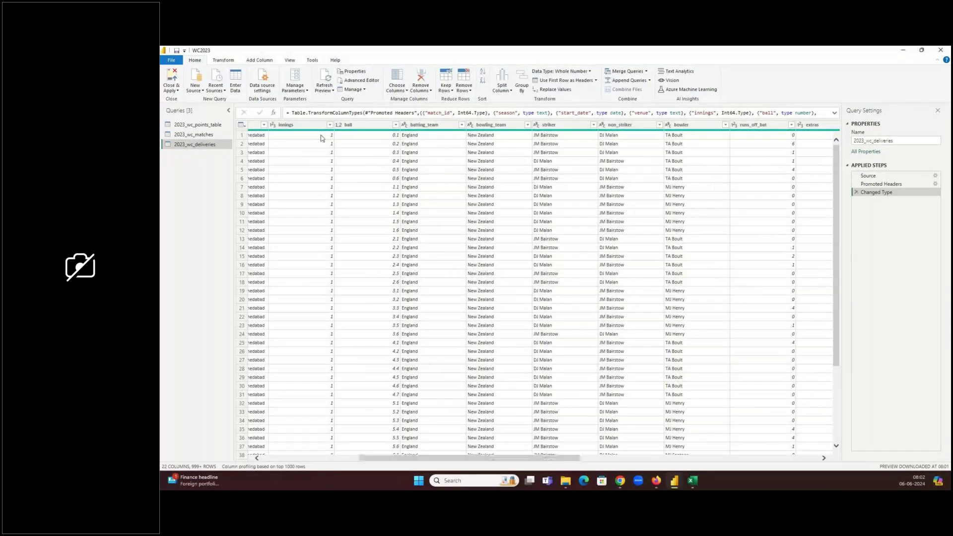
{"action": "left_click", "coordinate": [353, 127]}
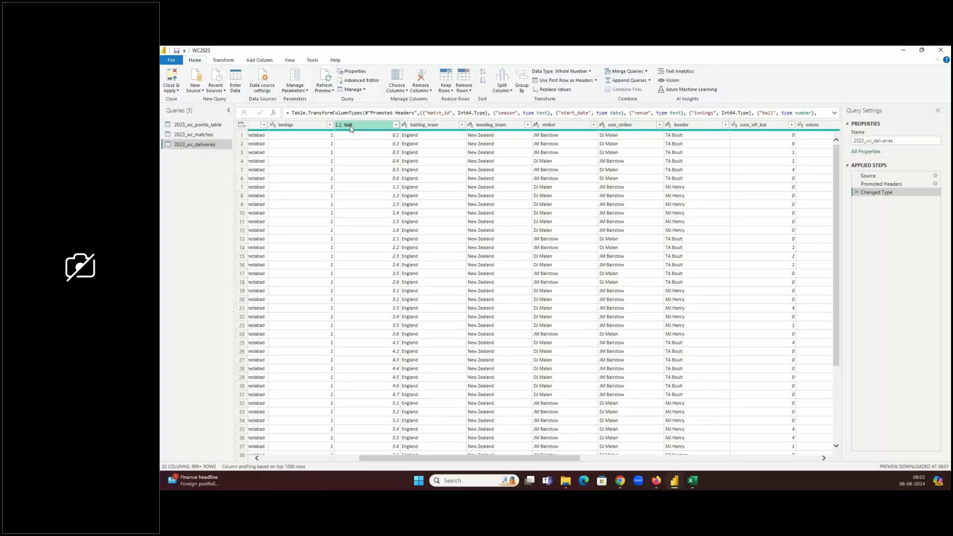
{"action": "left_click_drag", "start_coordinate": [577, 458], "coordinate": [674, 461]}
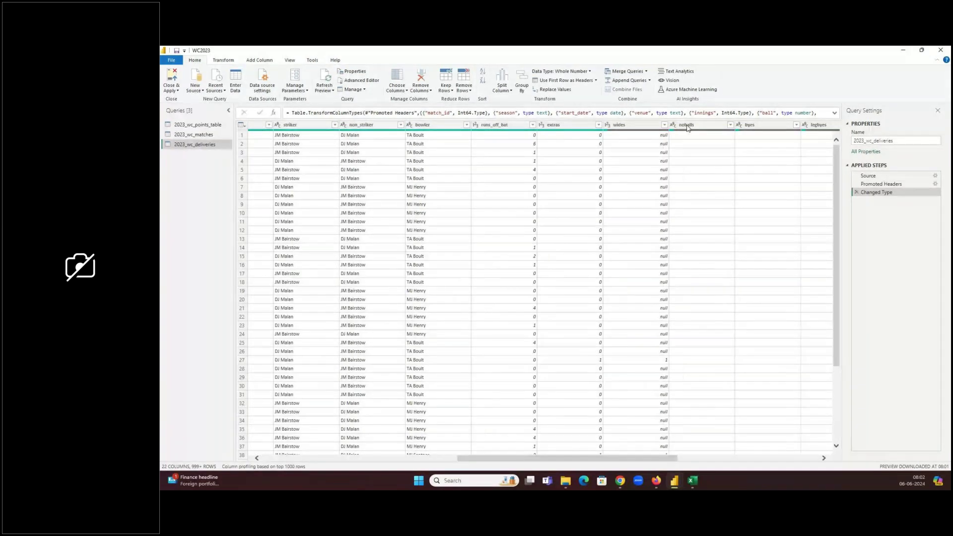
{"action": "left_click", "coordinate": [497, 125]}
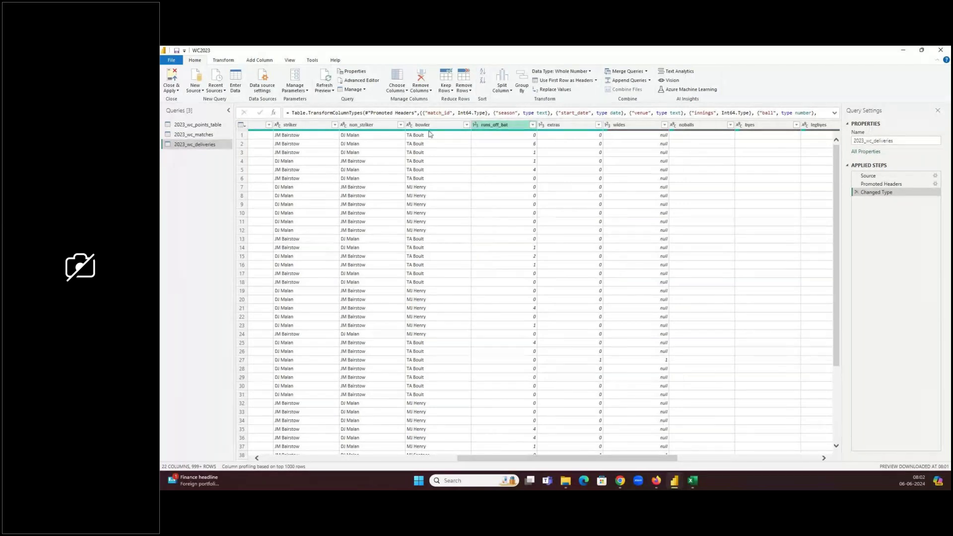
{"action": "left_click", "coordinate": [410, 125]}
{"action": "left_click", "coordinate": [616, 125]}
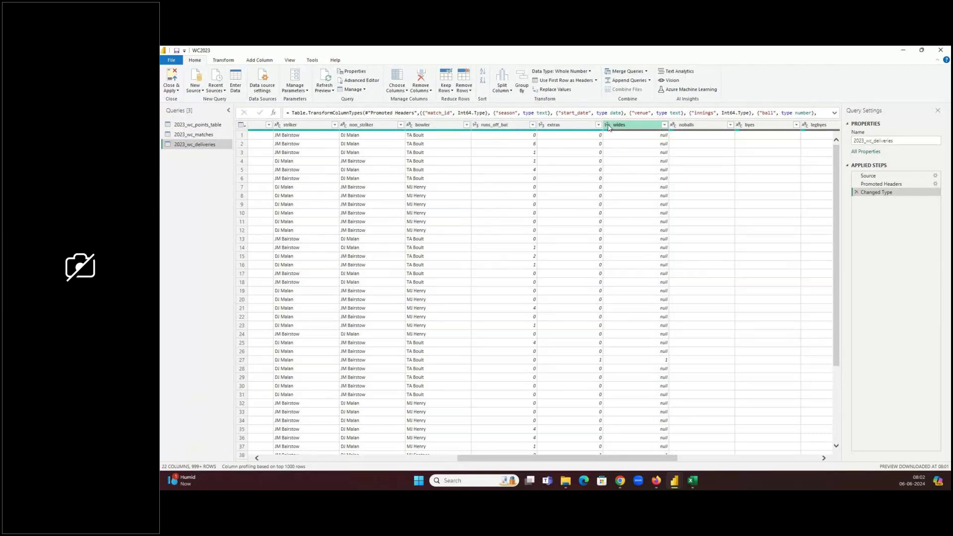
{"action": "left_click", "coordinate": [418, 137]}
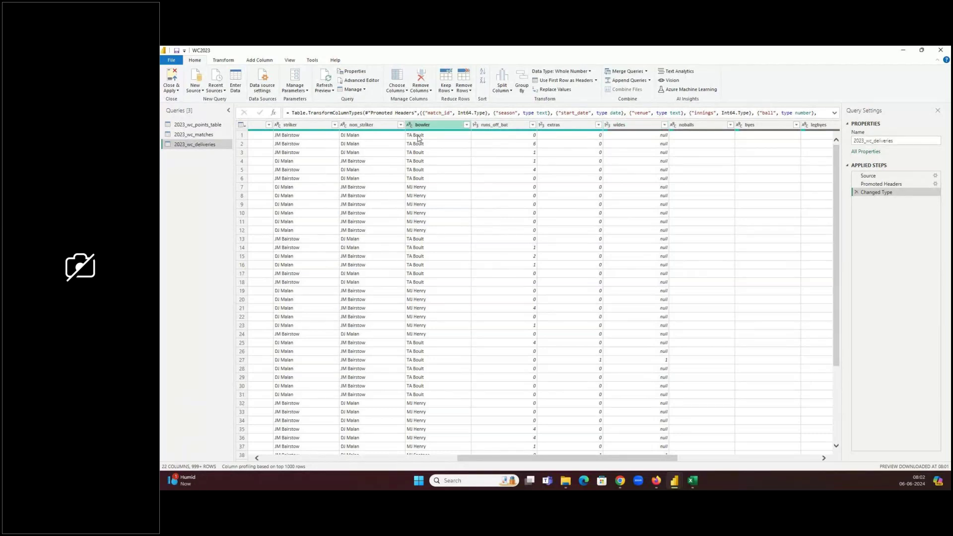
{"action": "left_click_drag", "start_coordinate": [490, 458], "coordinate": [392, 463]}
{"action": "left_click_drag", "start_coordinate": [574, 460], "coordinate": [804, 460]}
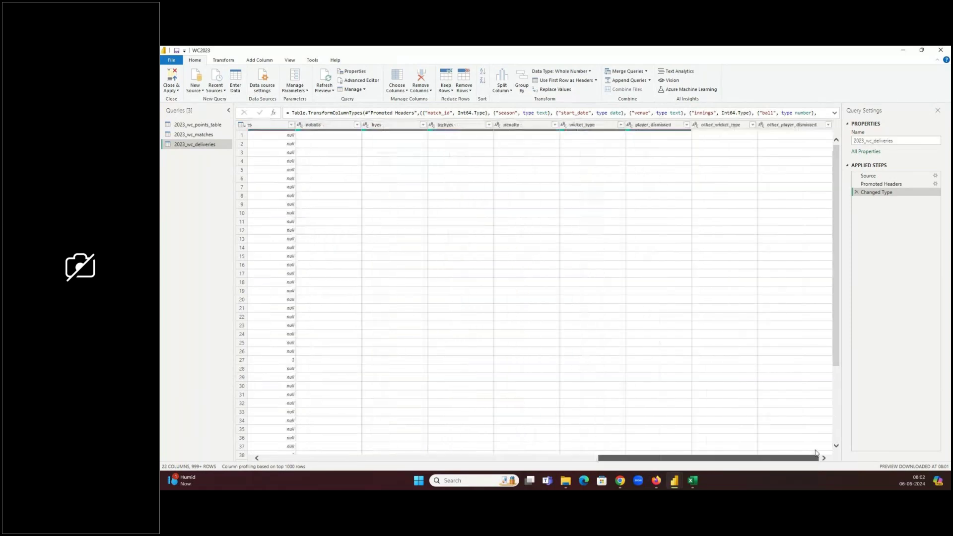
Step: Close Power Query Editor with the changes applied, and list the 2023_wc_deliveries fields with 2023_wc_matches collapsed
{"action": "left_click", "coordinate": [176, 81]}
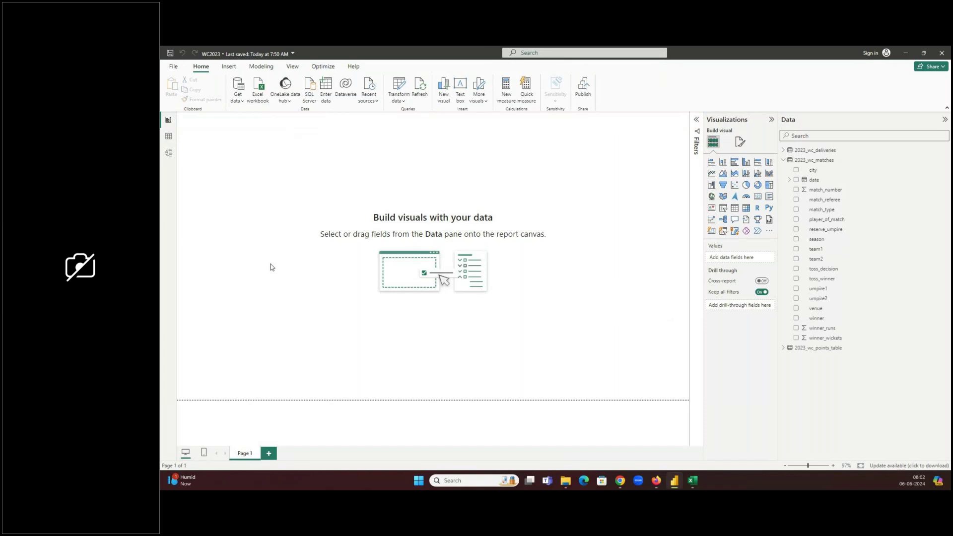
{"action": "left_click", "coordinate": [784, 161]}
{"action": "left_click", "coordinate": [832, 150]}
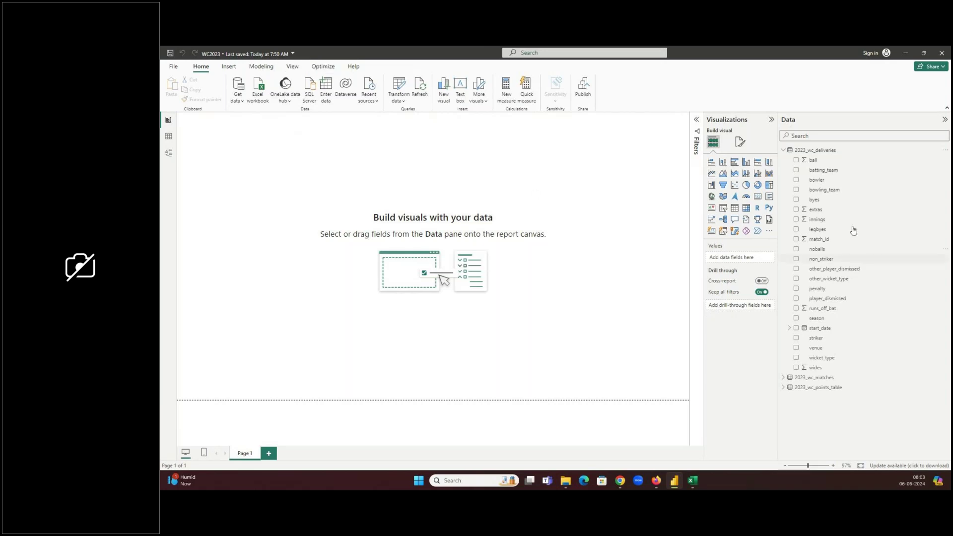
Step: Save the WC2023 report file
{"action": "left_click", "coordinate": [169, 53]}
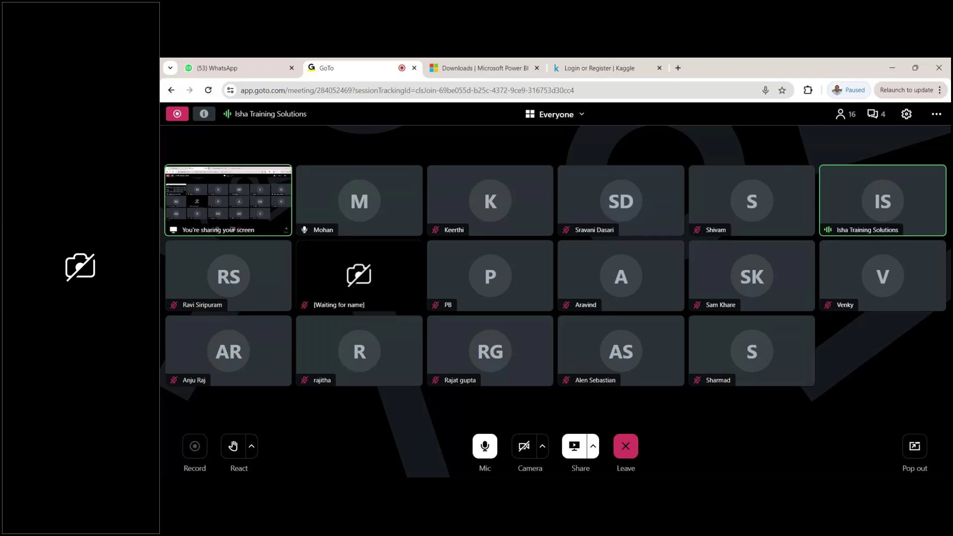
Step: Switch the GoTo meeting's shared content to the entire screen
{"action": "mouse_move", "coordinate": [707, 361]}
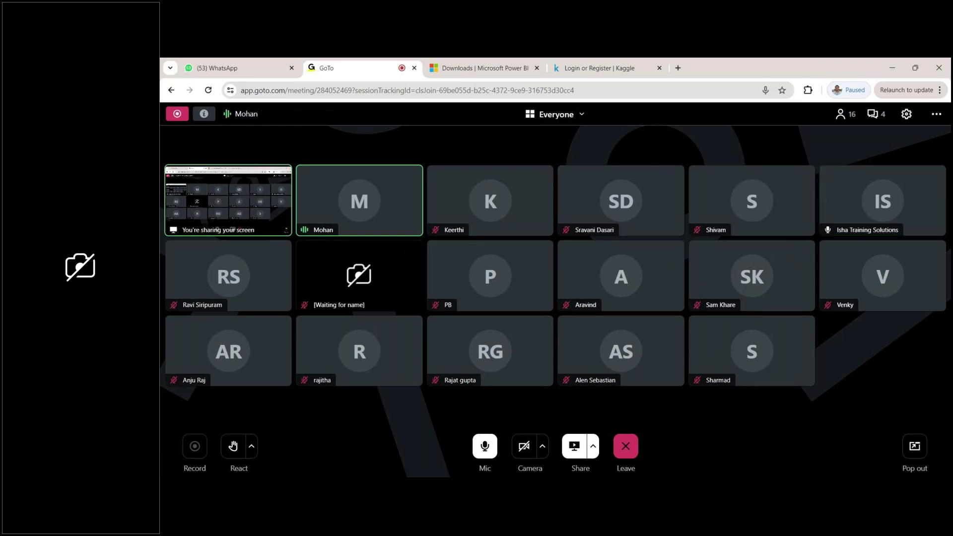
{"action": "left_click", "coordinate": [592, 452]}
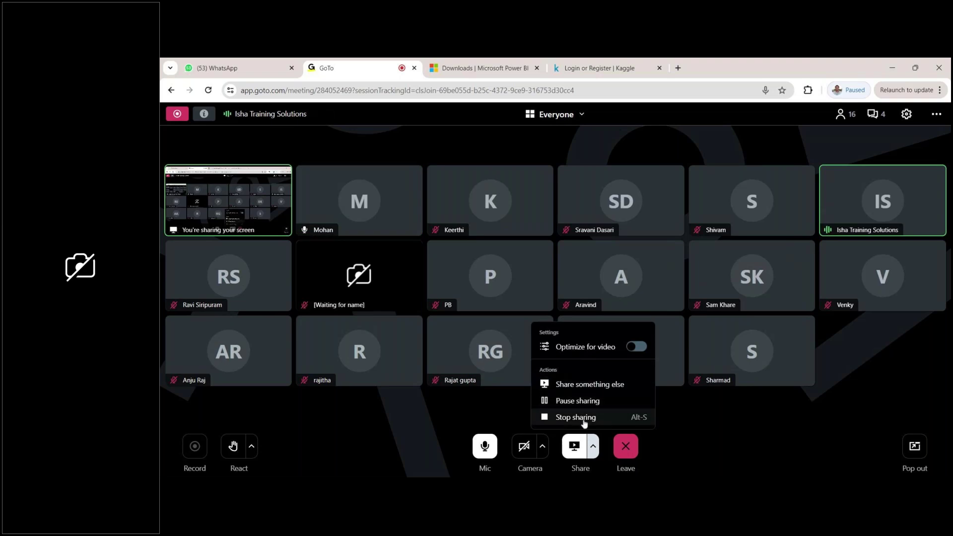
{"action": "left_click", "coordinate": [585, 392]}
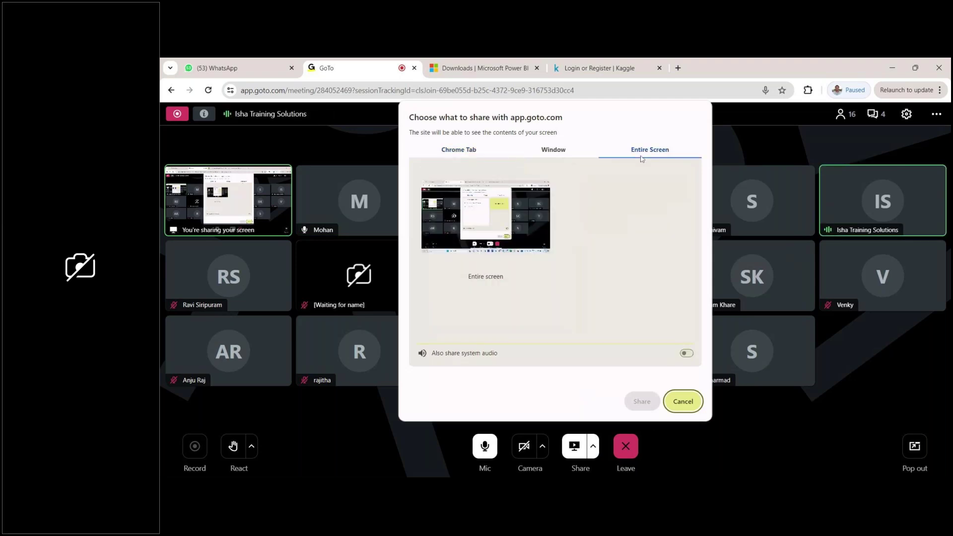
{"action": "left_click", "coordinate": [533, 197]}
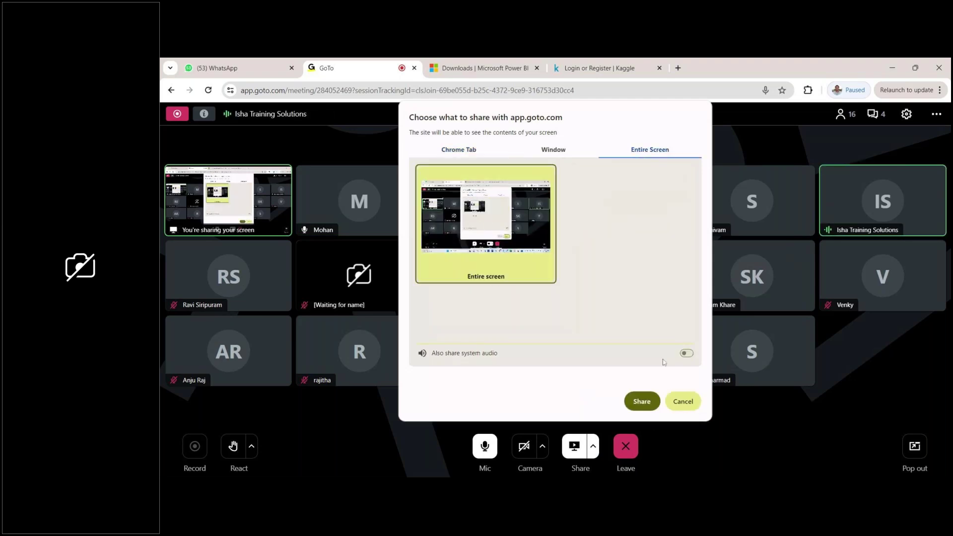
{"action": "left_click", "coordinate": [647, 402]}
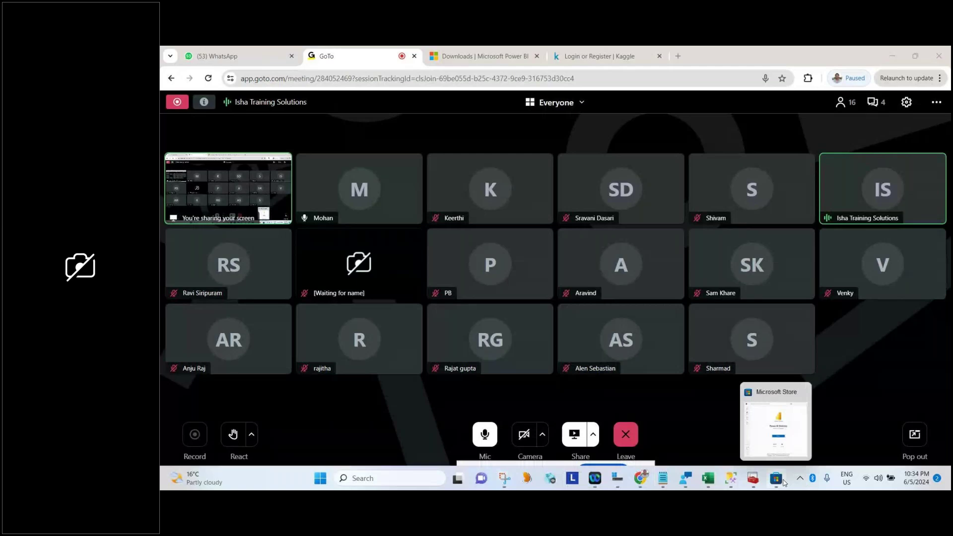
Step: Bring up Microsoft Store's Power BI Desktop page, then look through the Desktop and Downloads folders, sorting Downloads by date modified
{"action": "left_click", "coordinate": [783, 482]}
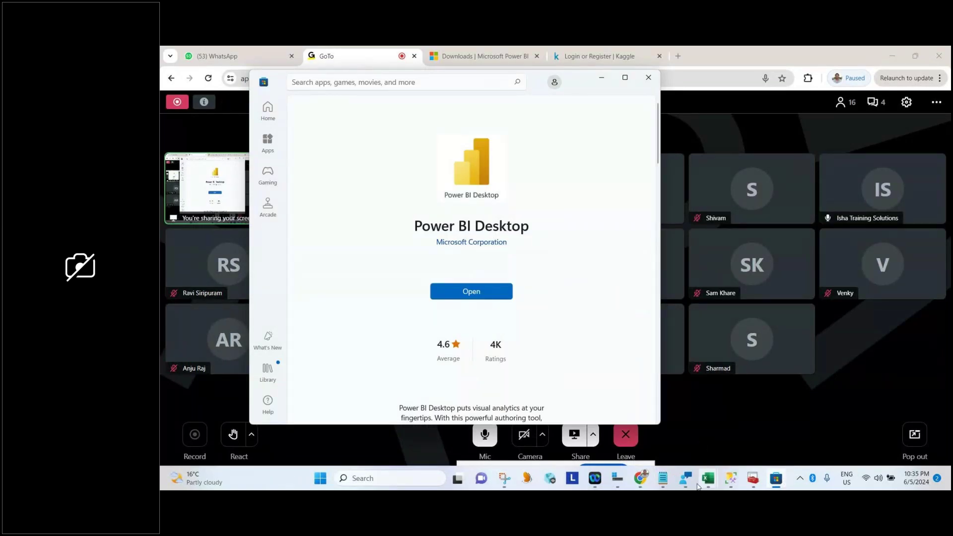
{"action": "mouse_move", "coordinate": [504, 478]}
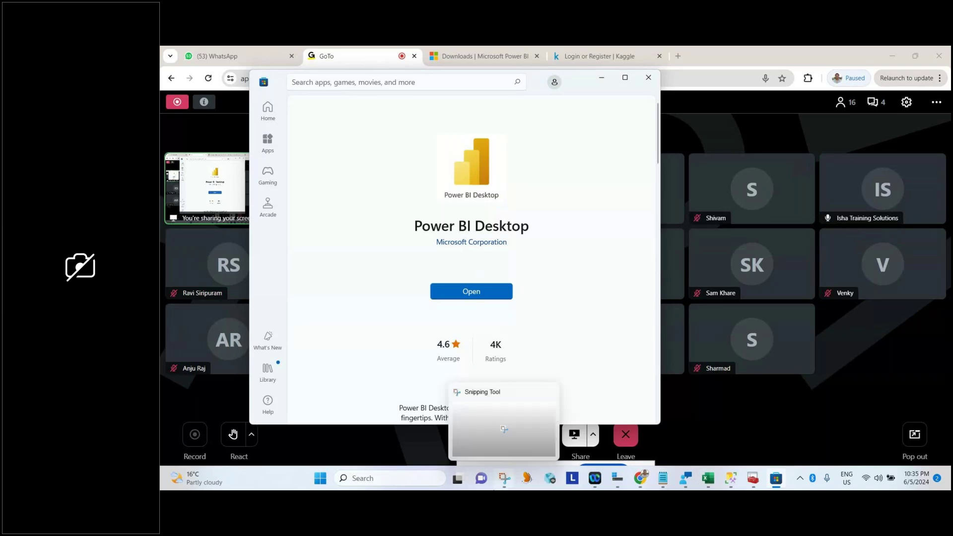
{"action": "key", "text": "super+e"}
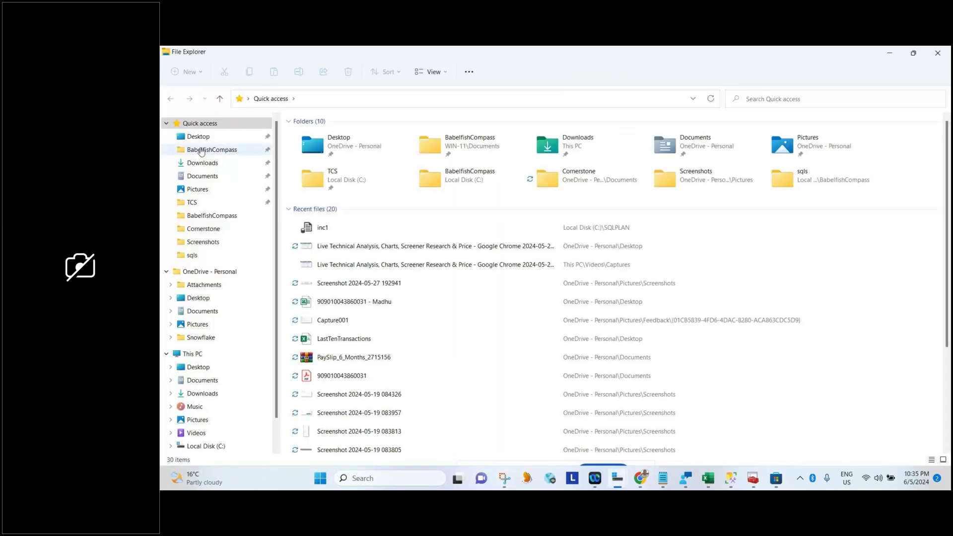
{"action": "left_click", "coordinate": [200, 138]}
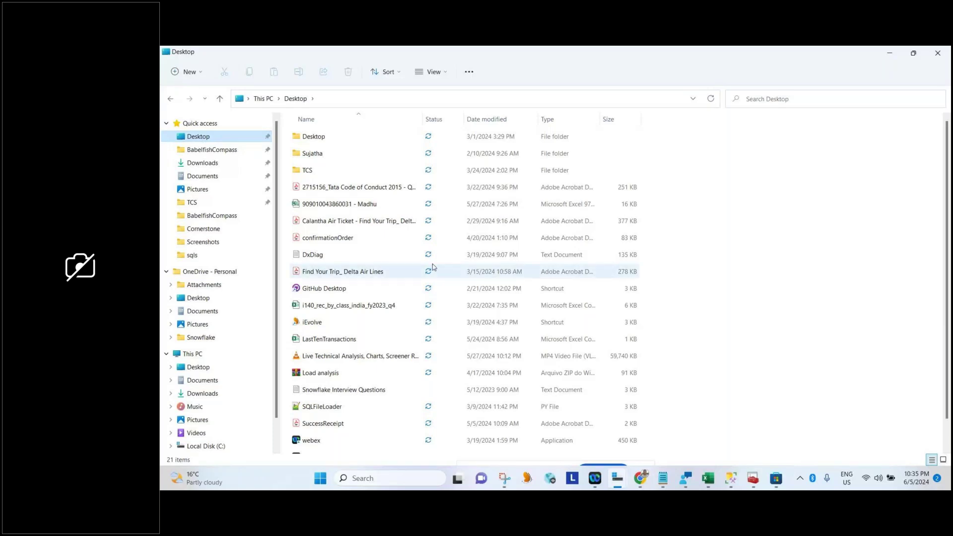
{"action": "left_click", "coordinate": [215, 165]}
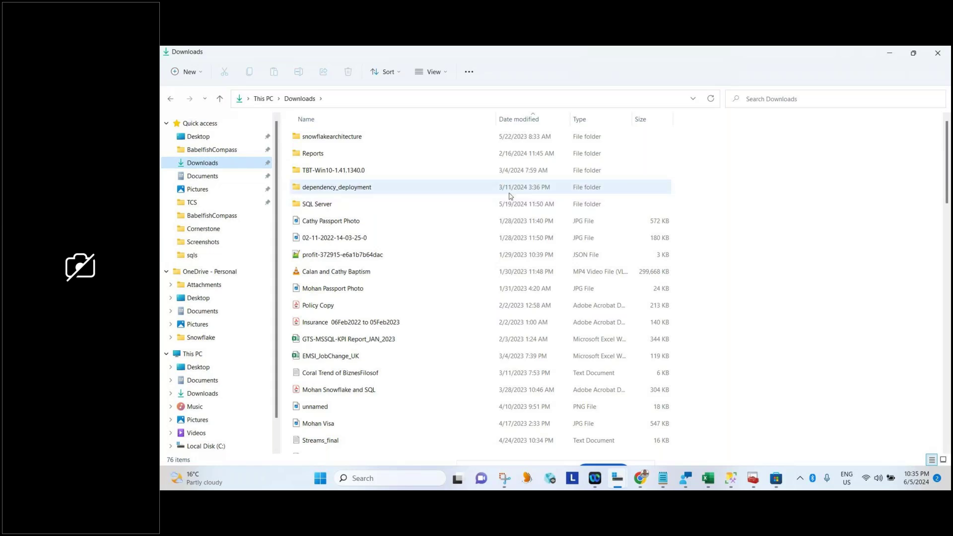
{"action": "left_click", "coordinate": [526, 124]}
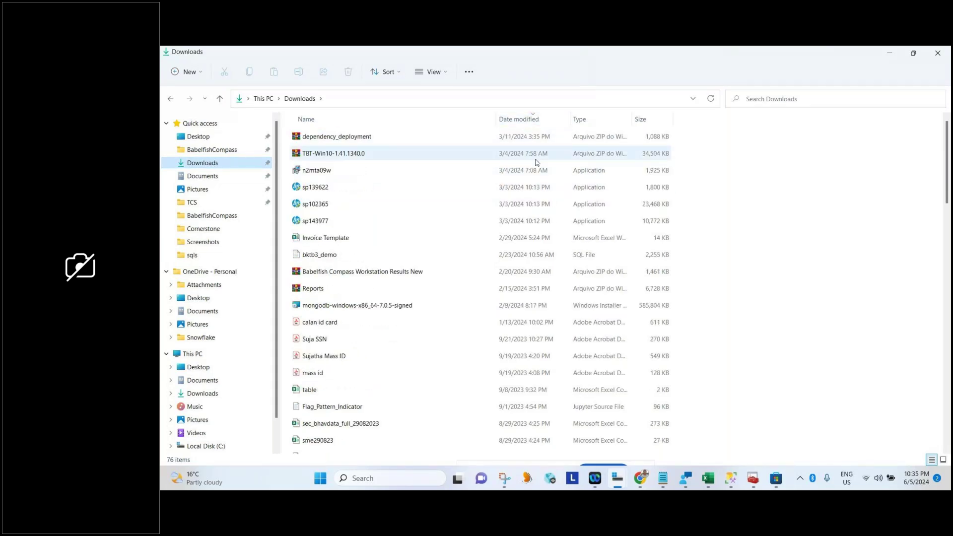
{"action": "left_click", "coordinate": [528, 120]}
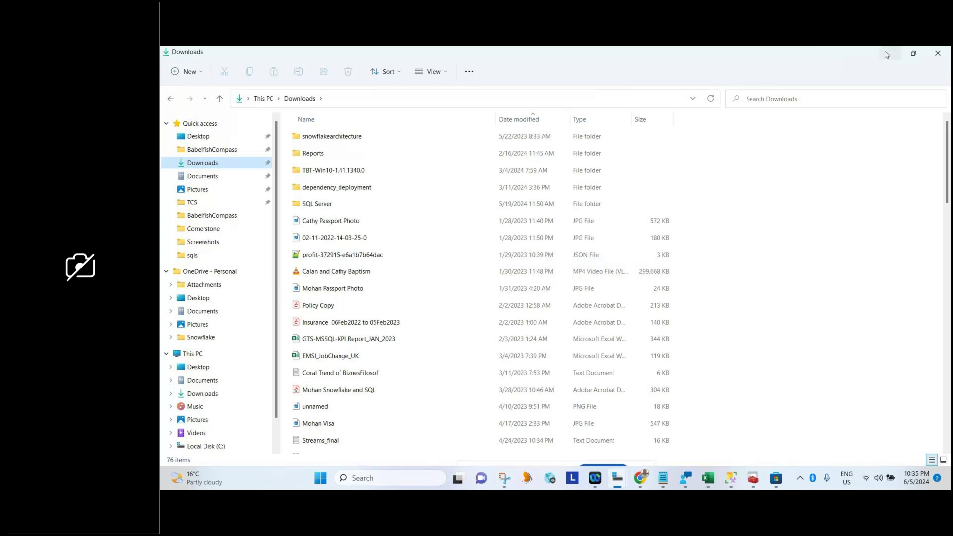
{"action": "left_click", "coordinate": [888, 54]}
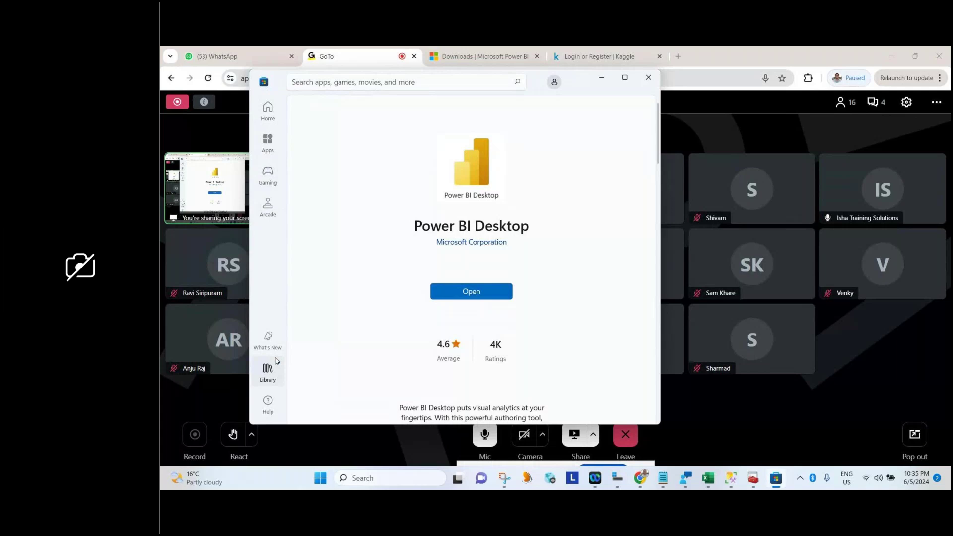
Step: Launch Power BI Desktop from its Microsoft Store page and minimize the Store window
{"action": "left_click", "coordinate": [471, 293]}
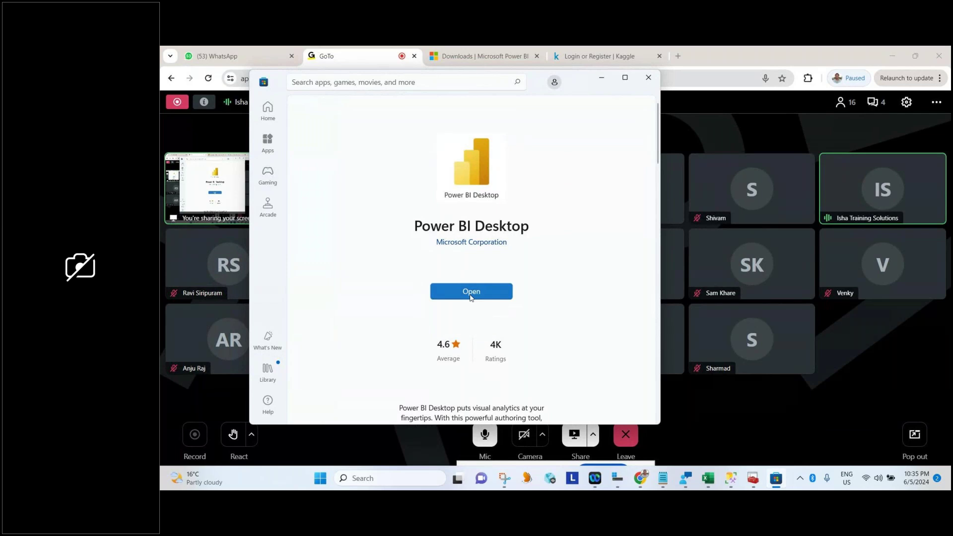
{"action": "left_click", "coordinate": [471, 294]}
{"action": "left_click", "coordinate": [776, 478]}
{"action": "left_click", "coordinate": [776, 478]}
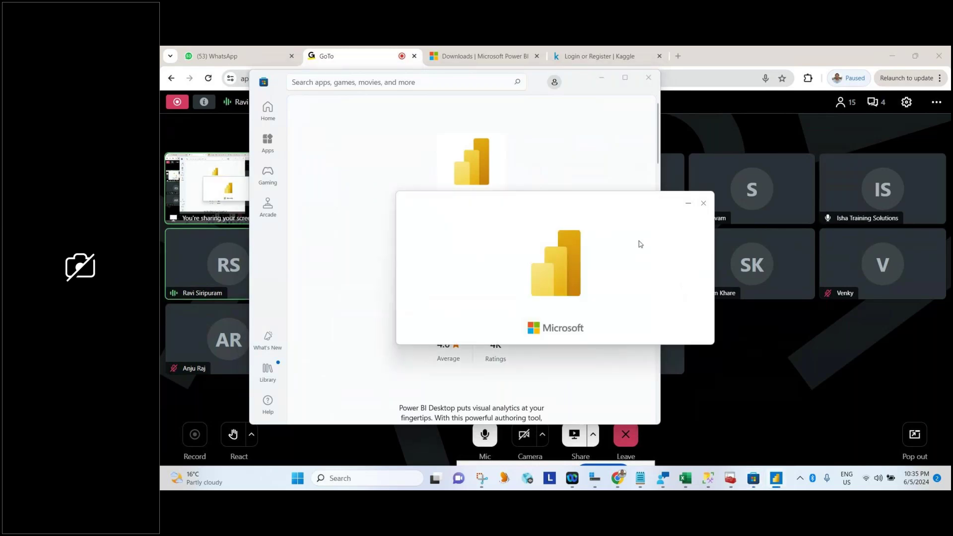
{"action": "left_click", "coordinate": [602, 78]}
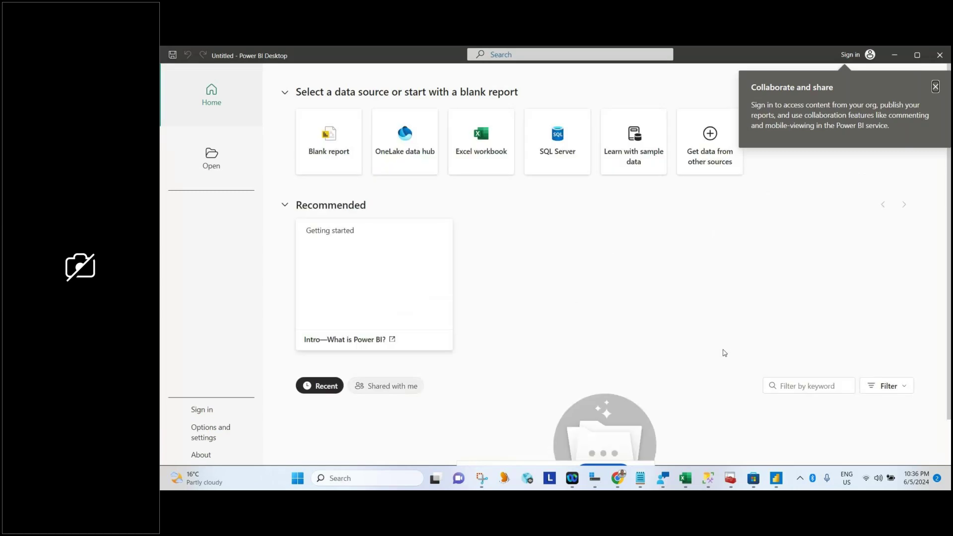
Step: Dismiss the Collaborate and share notice and start a blank report in Power BI Desktop
{"action": "left_click", "coordinate": [936, 87]}
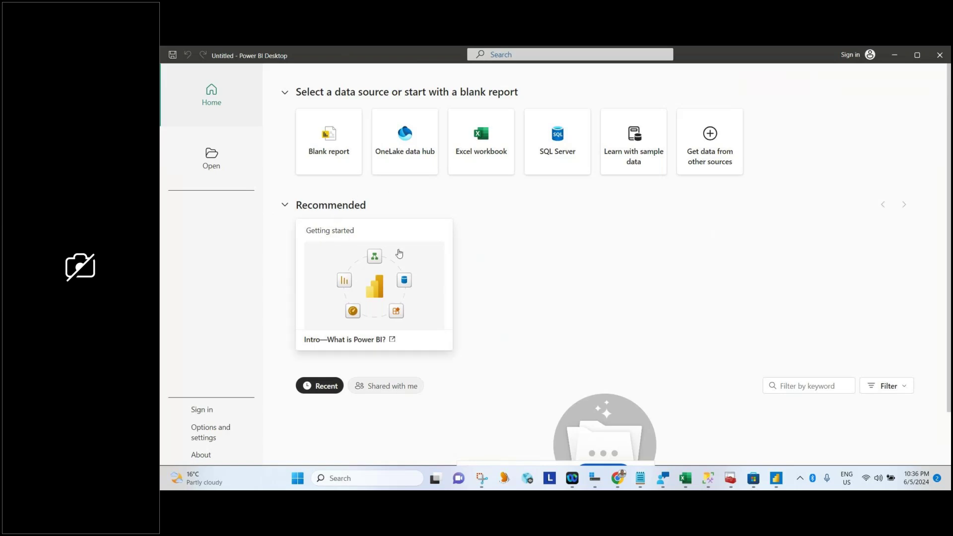
{"action": "left_click", "coordinate": [222, 165]}
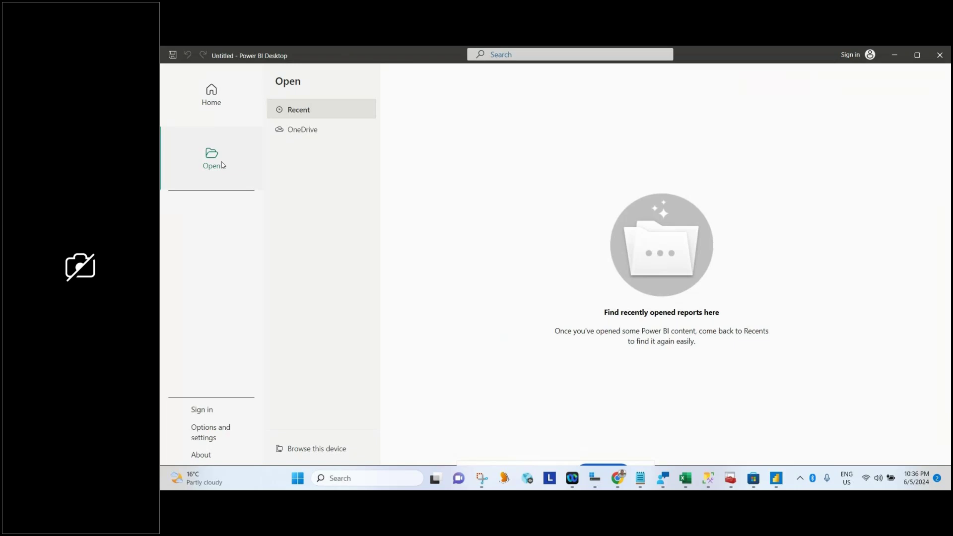
{"action": "left_click", "coordinate": [754, 477]}
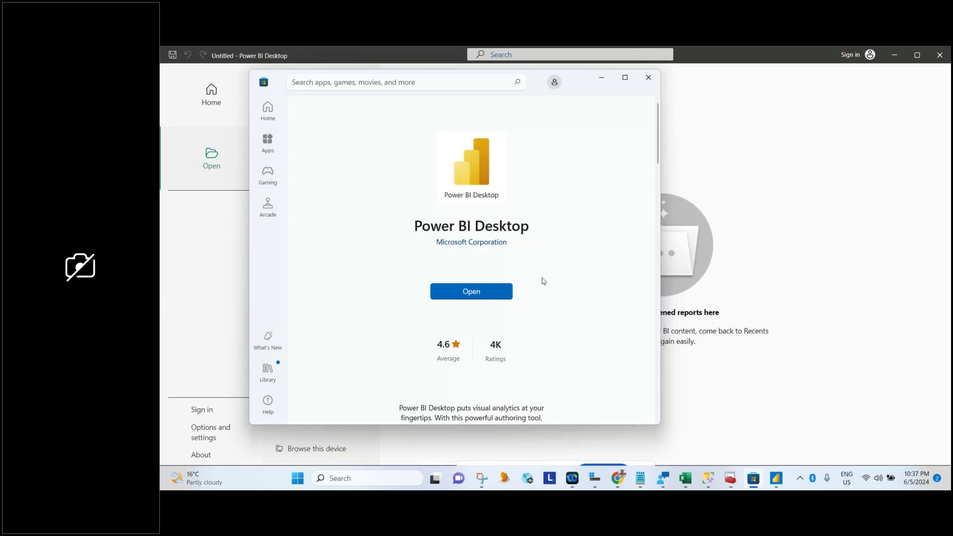
{"action": "left_click", "coordinate": [602, 81]}
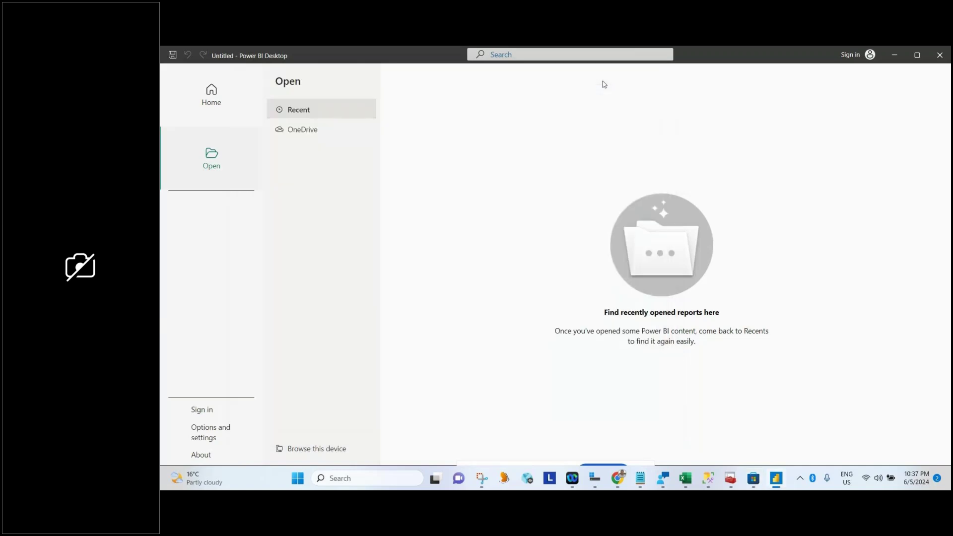
{"action": "left_click", "coordinate": [224, 104]}
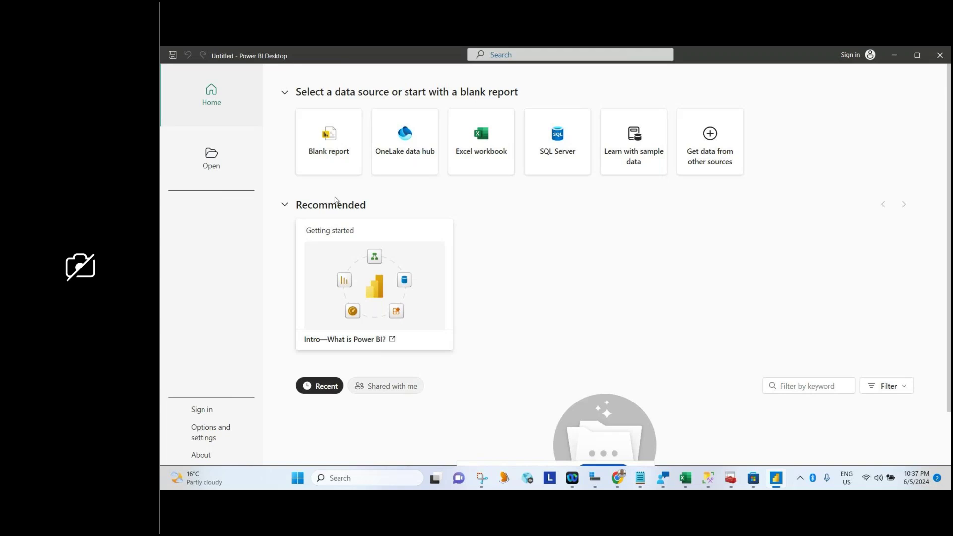
{"action": "left_click", "coordinate": [331, 169]}
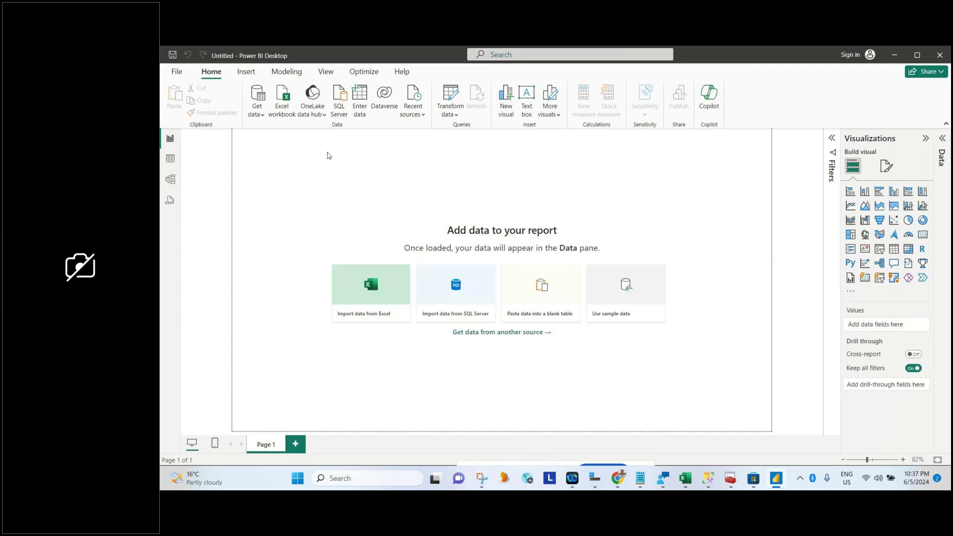
Step: Check the newly installed Power BI Desktop's version, bitness and release month in its About information, and close it
{"action": "left_click", "coordinate": [402, 72]}
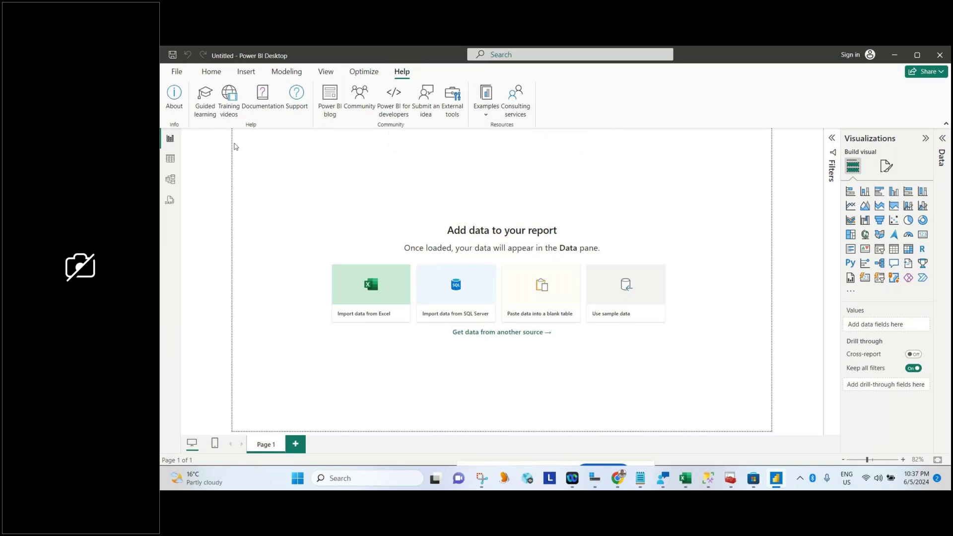
{"action": "left_click", "coordinate": [180, 110]}
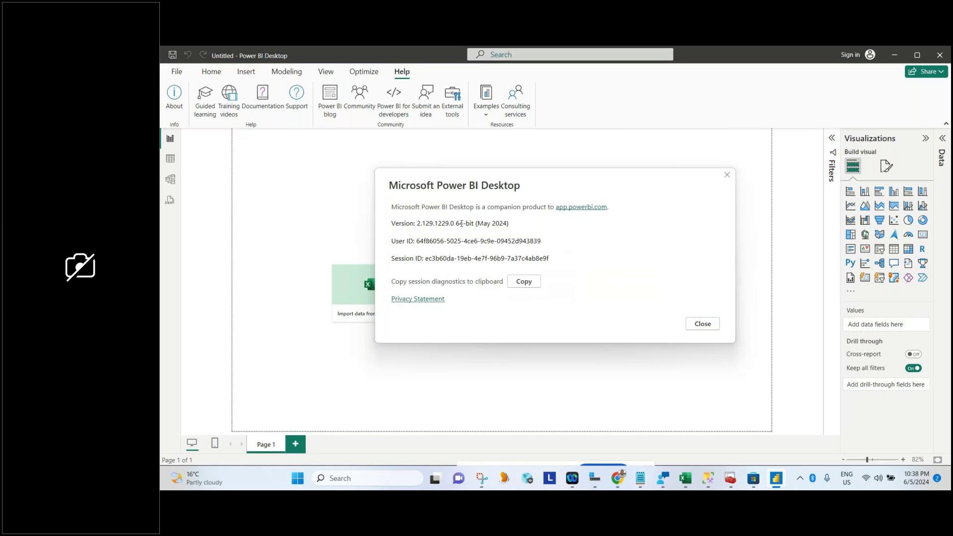
{"action": "double_click", "coordinate": [468, 224]}
{"action": "double_click", "coordinate": [501, 225]}
{"action": "left_click", "coordinate": [527, 227]}
{"action": "left_click", "coordinate": [702, 325]}
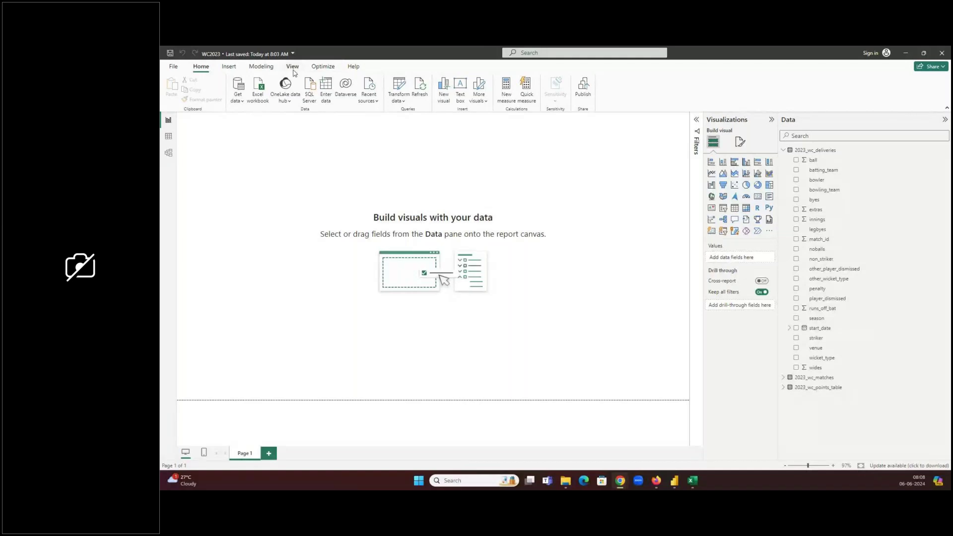
Step: Check the release month of the Power BI Desktop running the WC2023 report in its About information, and close it
{"action": "left_click", "coordinate": [353, 67]}
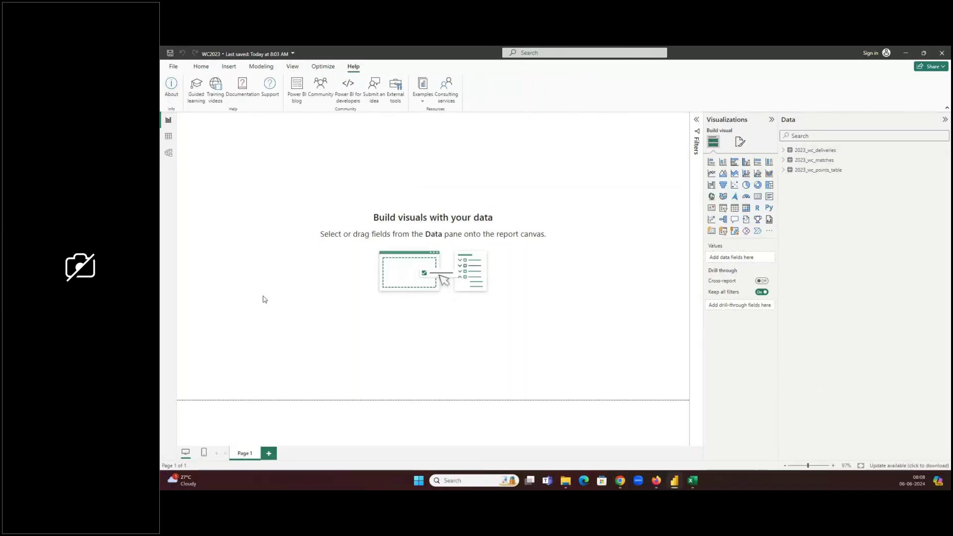
{"action": "left_click_drag", "start_coordinate": [492, 232], "coordinate": [538, 232]}
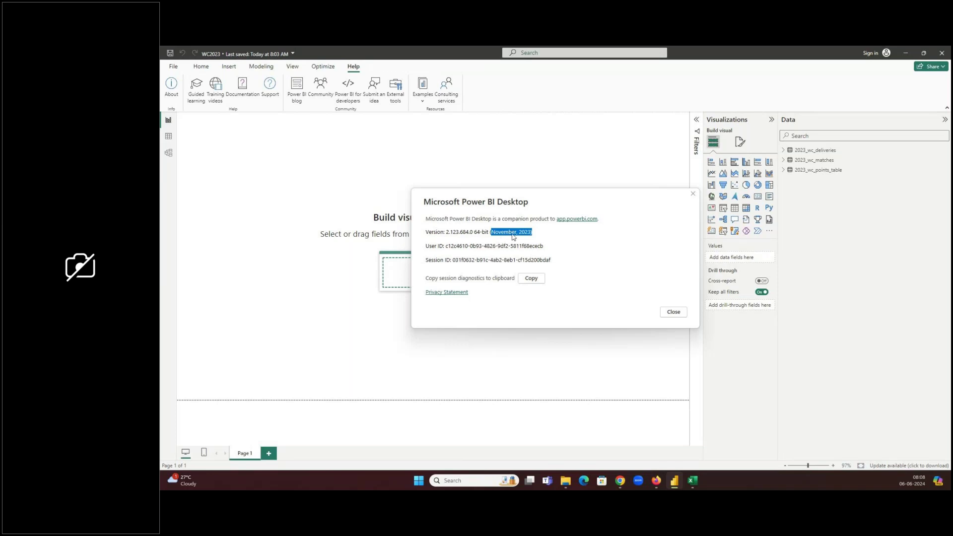
{"action": "left_click", "coordinate": [673, 313]}
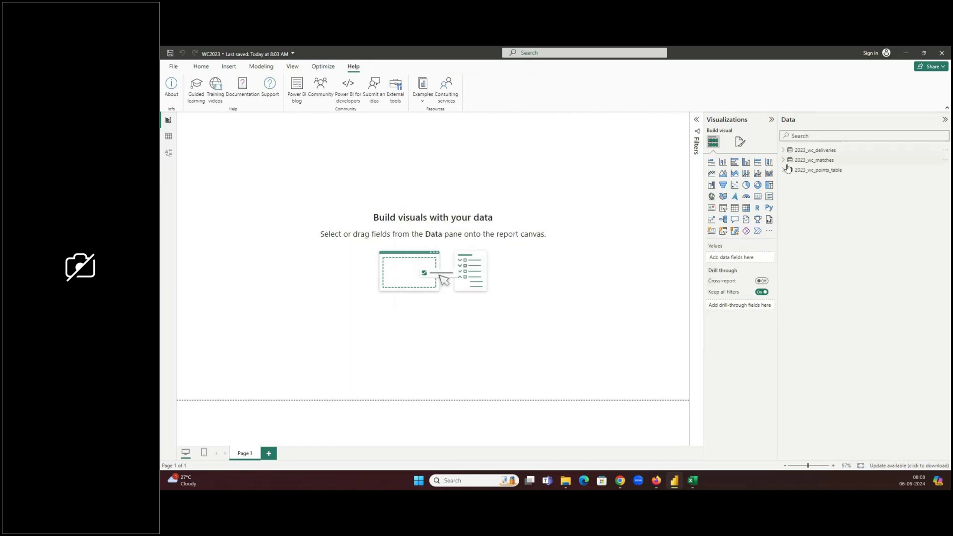
Step: Examine the rows of 2023_wc_deliveries and 2023_wc_points_table in Table view
{"action": "left_click", "coordinate": [204, 66]}
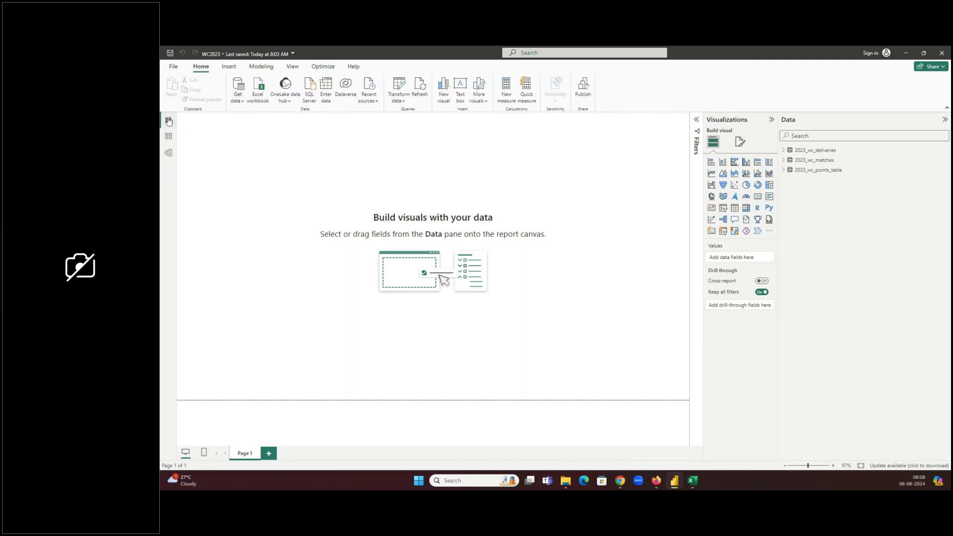
{"action": "left_click", "coordinate": [168, 137]}
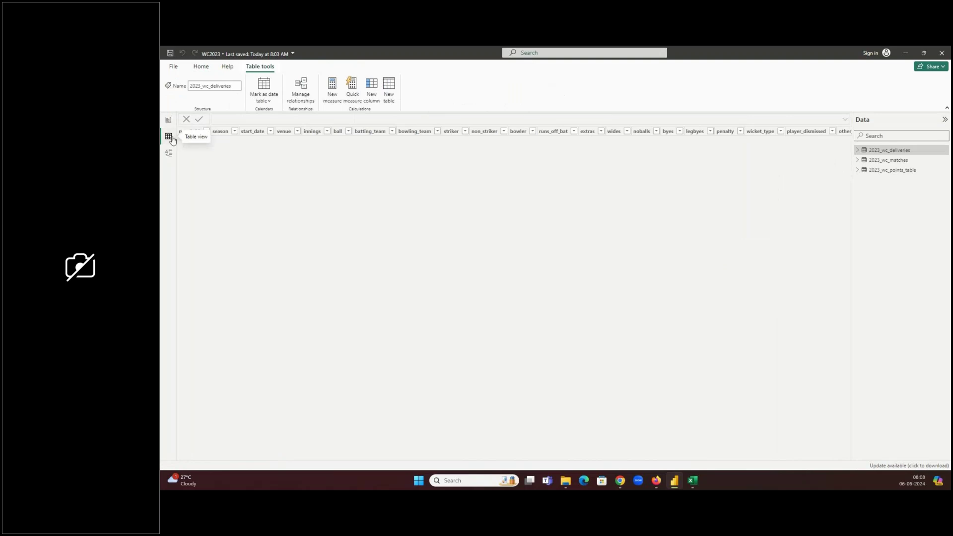
{"action": "left_click", "coordinate": [861, 152]}
{"action": "left_click", "coordinate": [856, 151]}
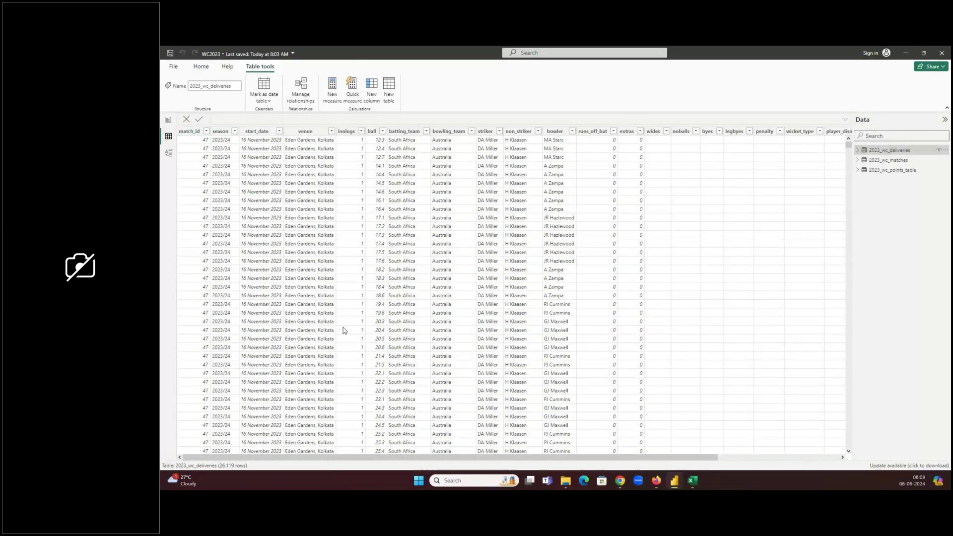
{"action": "left_click", "coordinate": [869, 170]}
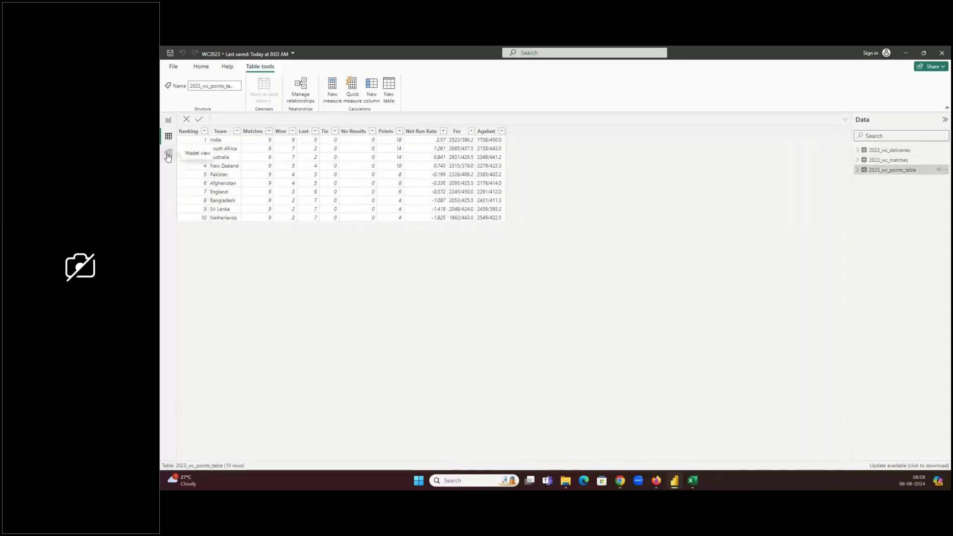
Step: Spread the 2023_wc_deliveries and 2023_wc_matches tables apart in Model view, and select the relationship between 2023_wc_points_table and 2023_wc_matches
{"action": "left_click", "coordinate": [168, 154]}
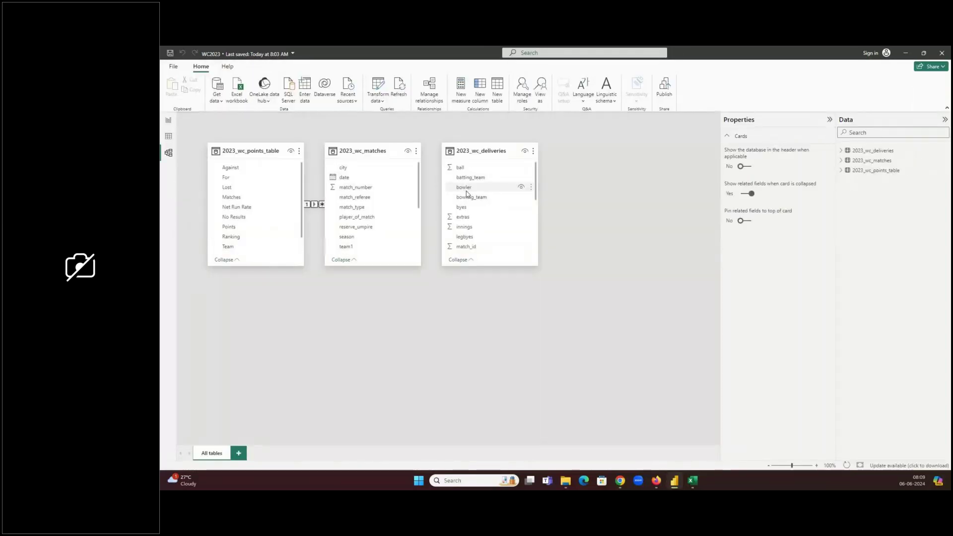
{"action": "left_click_drag", "start_coordinate": [489, 151], "coordinate": [534, 166]}
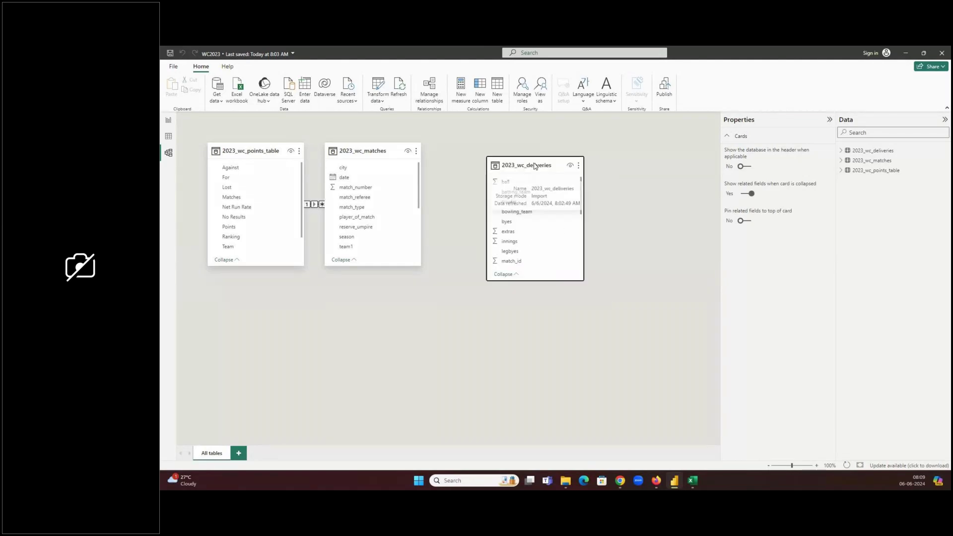
{"action": "left_click_drag", "start_coordinate": [364, 151], "coordinate": [403, 296]}
{"action": "left_click", "coordinate": [310, 350]}
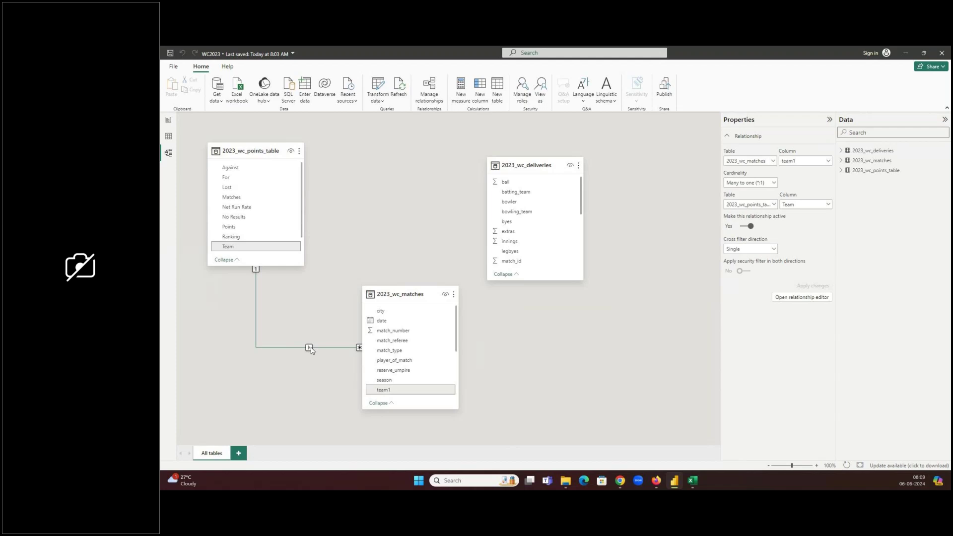
Step: Open 2023_wc_points_table.csv from the 6Mar24 folder in Excel and arrange it side by side with a narrowed 2023_wc_matches.csv window
{"action": "left_click", "coordinate": [571, 481]}
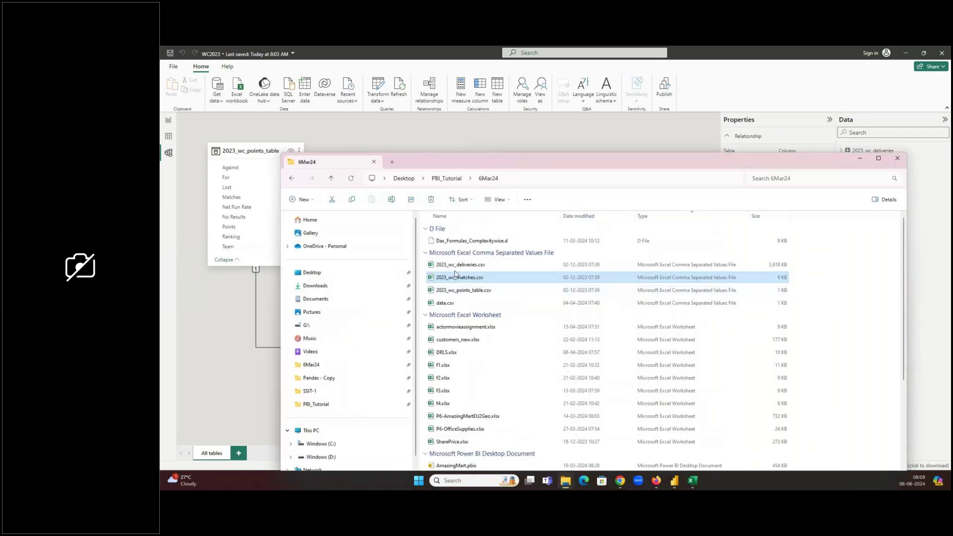
{"action": "left_click", "coordinate": [474, 291]}
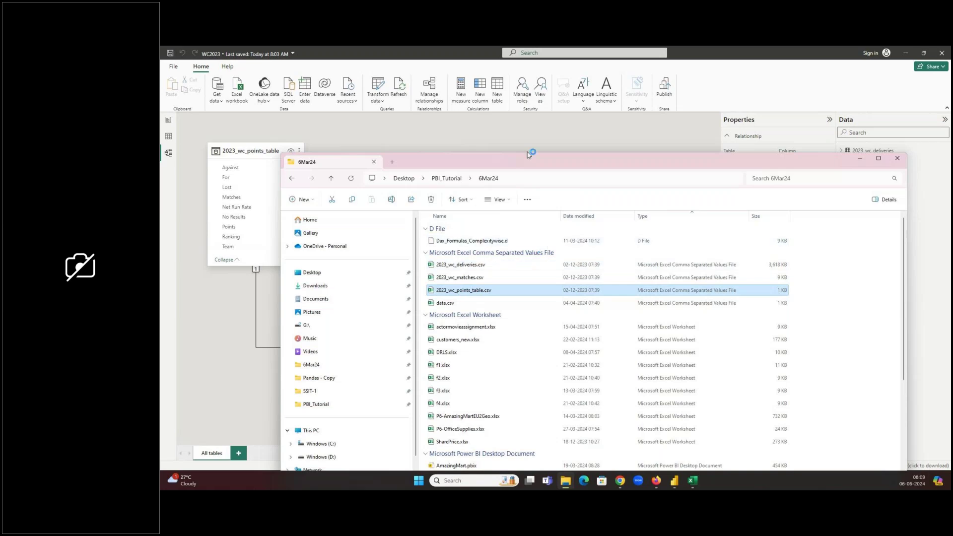
{"action": "left_click_drag", "start_coordinate": [529, 165], "coordinate": [675, 165]}
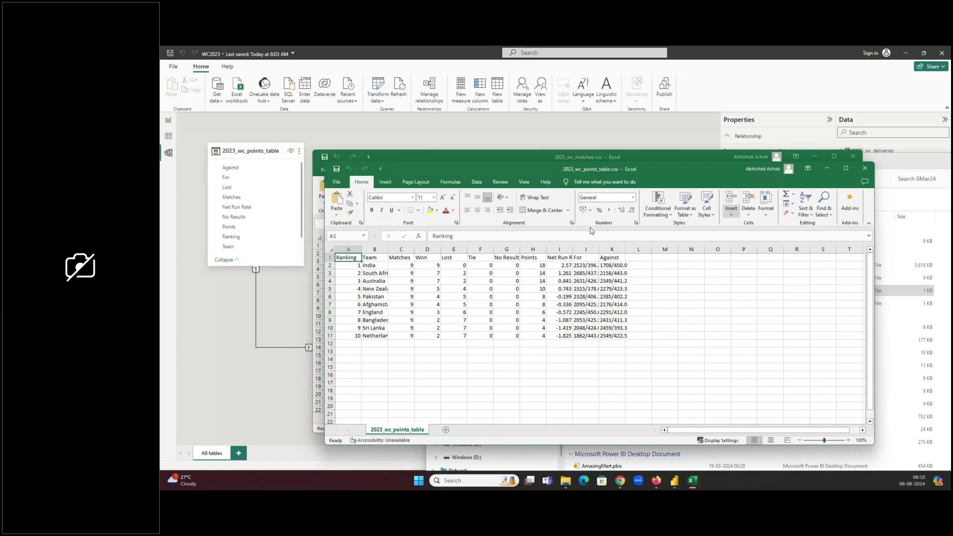
{"action": "left_click_drag", "start_coordinate": [602, 156], "coordinate": [346, 160]}
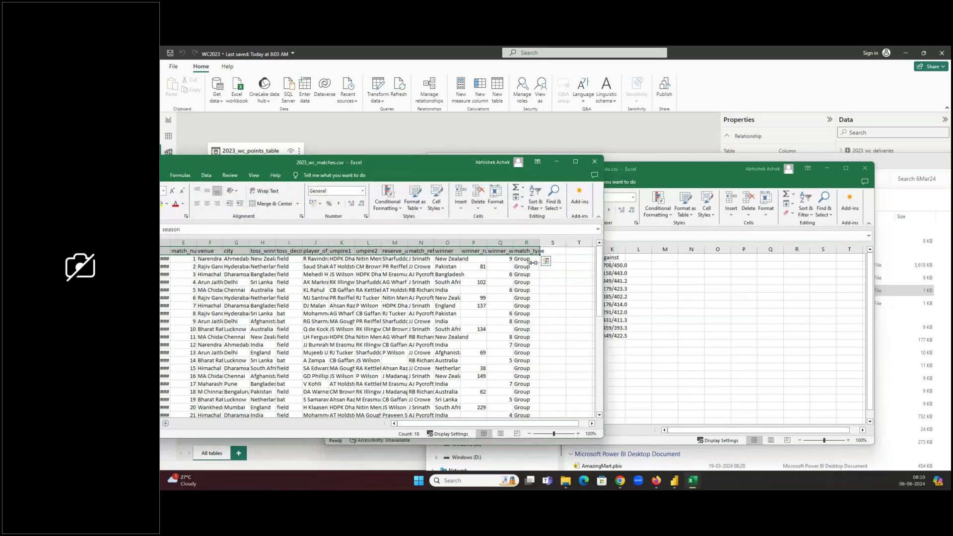
{"action": "left_click_drag", "start_coordinate": [533, 262], "coordinate": [294, 261]}
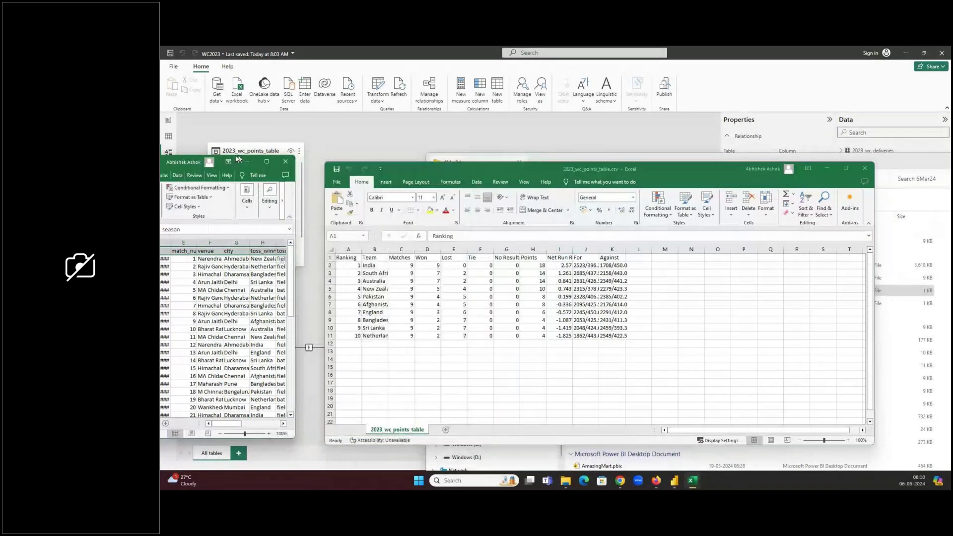
{"action": "left_click_drag", "start_coordinate": [189, 162], "coordinate": [292, 166]}
{"action": "left_click_drag", "start_coordinate": [544, 171], "coordinate": [636, 165]}
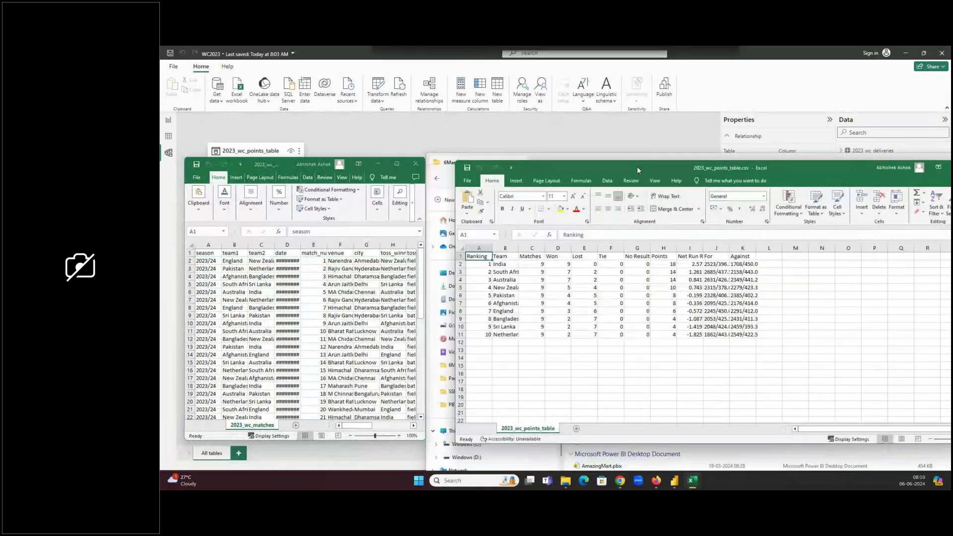
Step: Fit the Team column of 2023_wc_points_table and the team1 column of 2023_wc_matches to their contents, and fill both columns yellow
{"action": "double_click", "coordinate": [518, 248]}
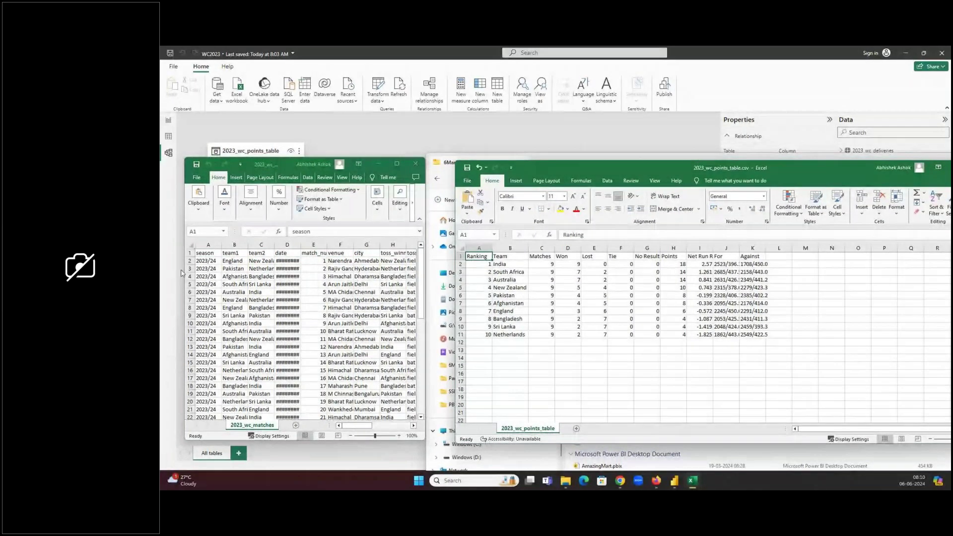
{"action": "double_click", "coordinate": [248, 244]}
{"action": "left_click", "coordinate": [242, 245]}
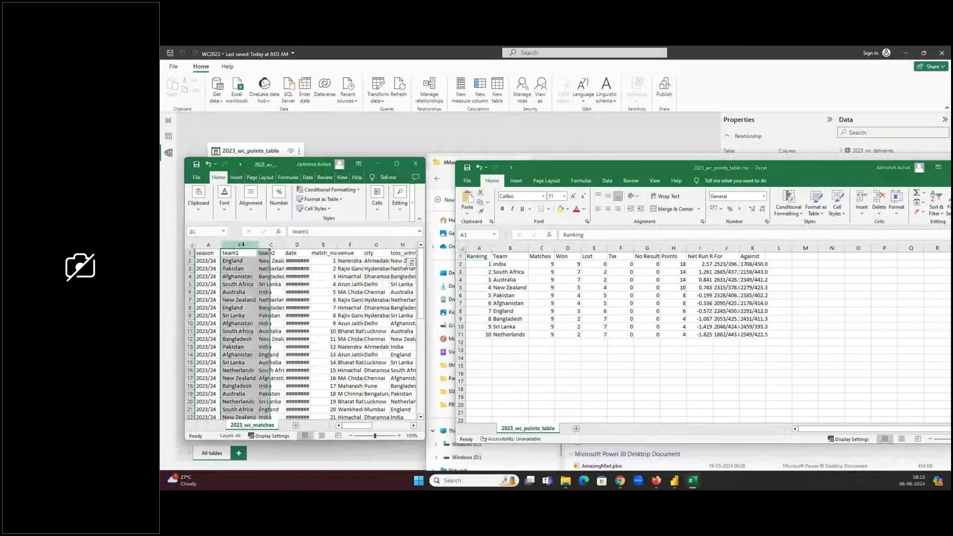
{"action": "left_click", "coordinate": [511, 248]}
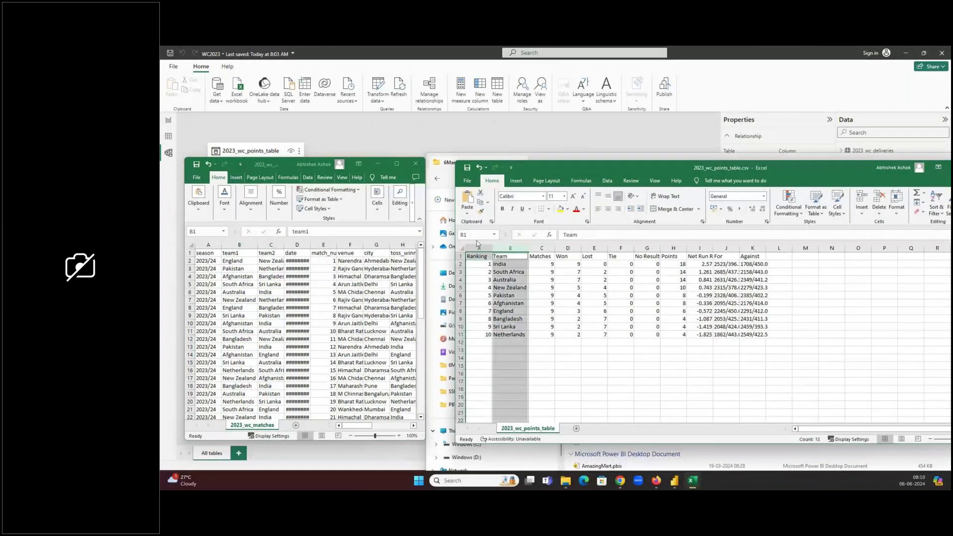
{"action": "left_click", "coordinate": [560, 209]}
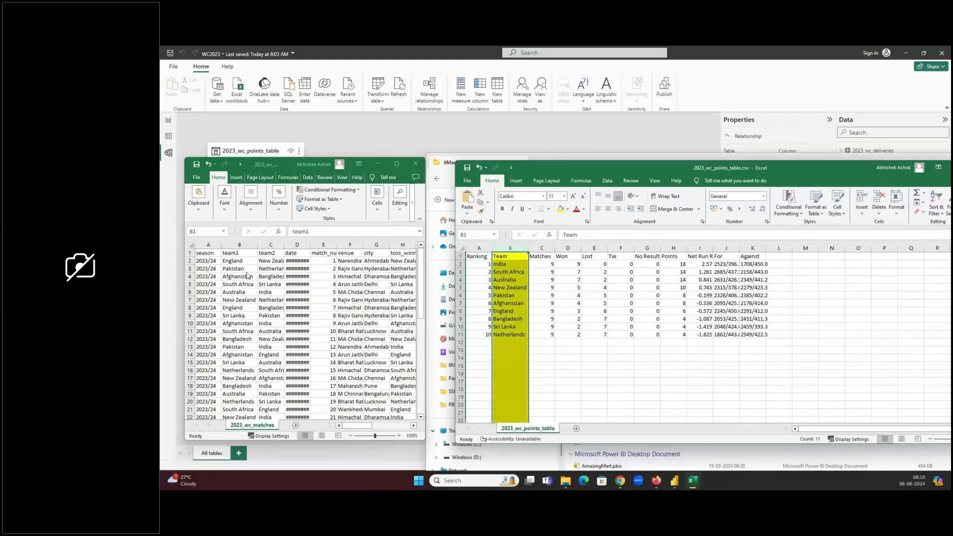
{"action": "left_click", "coordinate": [237, 246]}
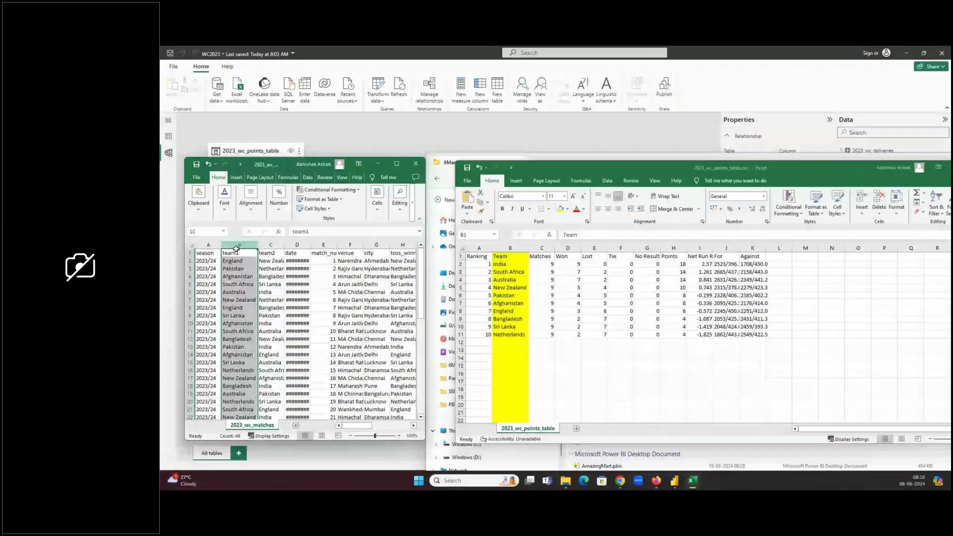
{"action": "left_click", "coordinate": [396, 163]}
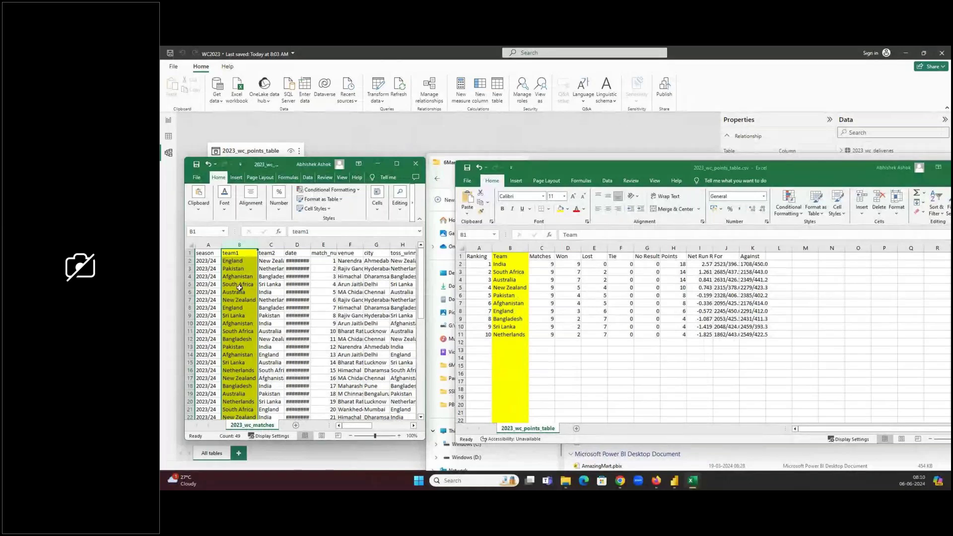
Step: Switch to Power BI and open the relationship between 2023_wc_matches and 2023_wc_points_table in the relationship editor, moving the dialog clear of the diagram
{"action": "left_click", "coordinate": [418, 147]}
{"action": "left_click", "coordinate": [308, 349]}
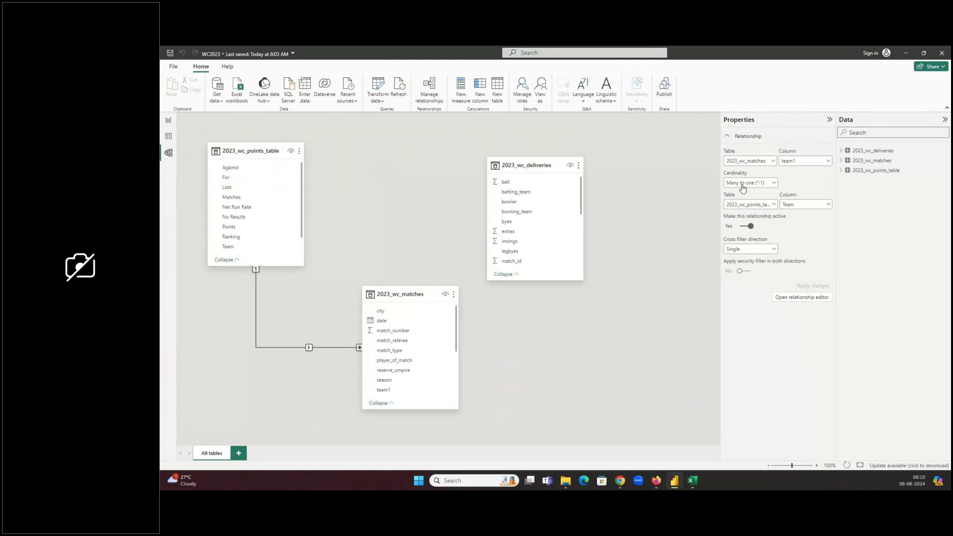
{"action": "left_click", "coordinate": [803, 299]}
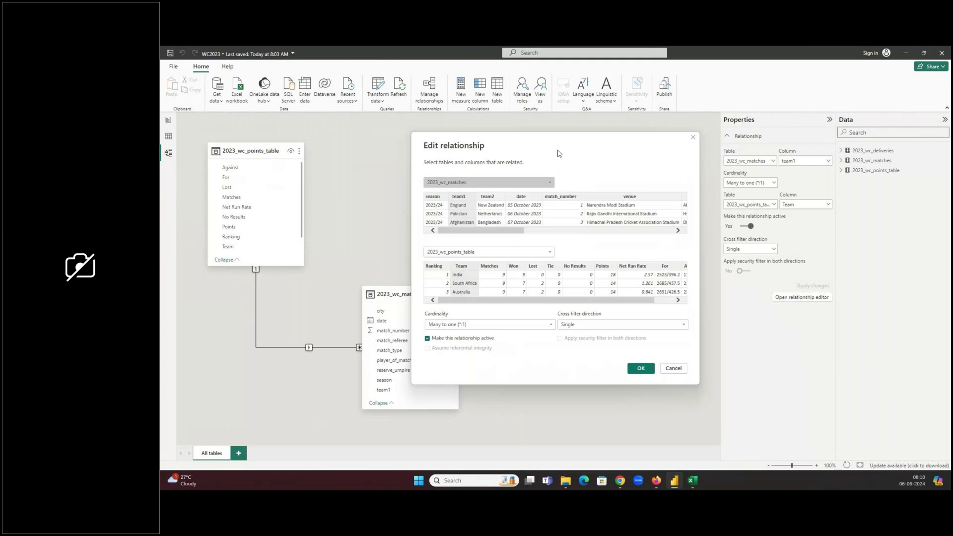
{"action": "left_click_drag", "start_coordinate": [558, 153], "coordinate": [773, 180]}
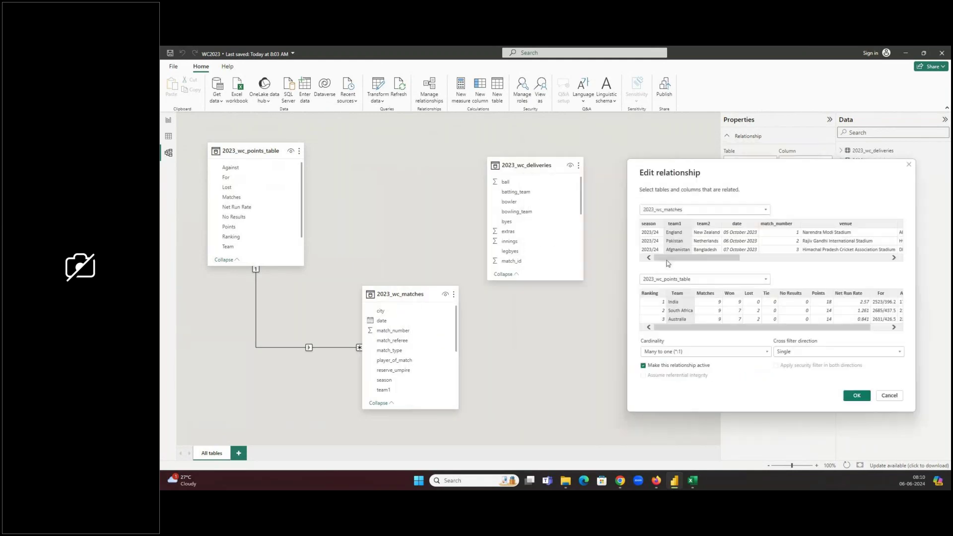
Step: Switch back to both CSV files in Excel, select the Team header in 2023_wc_points_table, and show the data tools
{"action": "key", "text": "alt+Tab"}
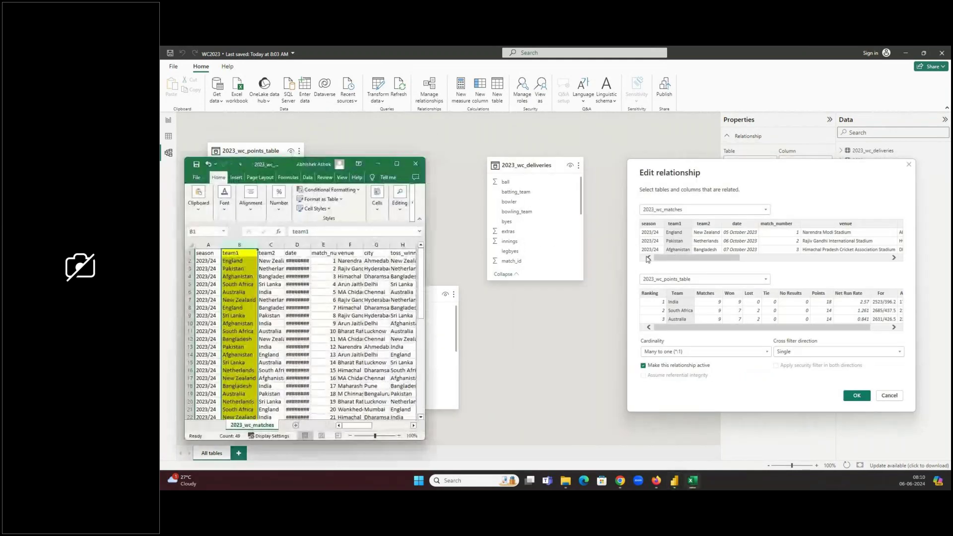
{"action": "key", "text": "alt+Tab"}
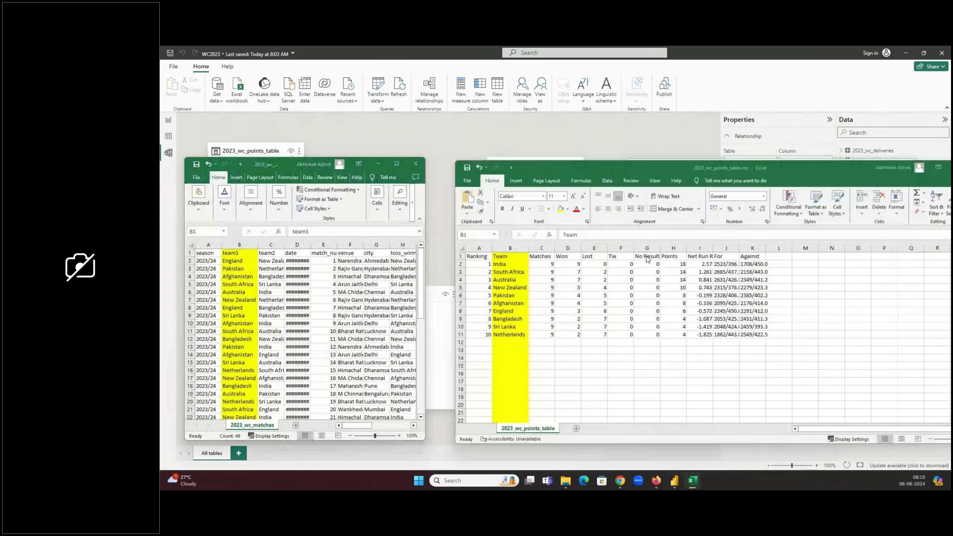
{"action": "left_click", "coordinate": [524, 257]}
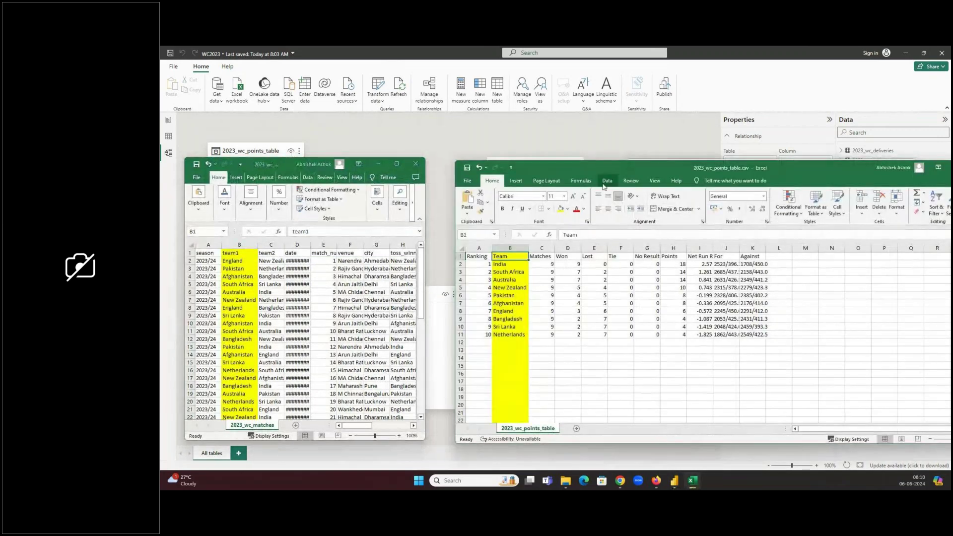
{"action": "left_click", "coordinate": [607, 181]}
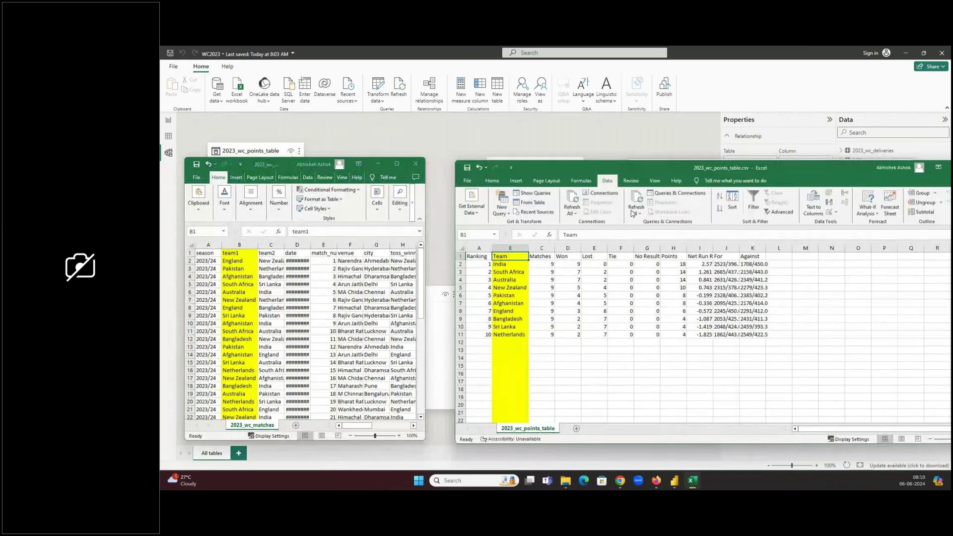
Step: Add filters to the 2023_wc_points_table sheet and filter its Team column to India only
{"action": "left_click", "coordinate": [753, 211]}
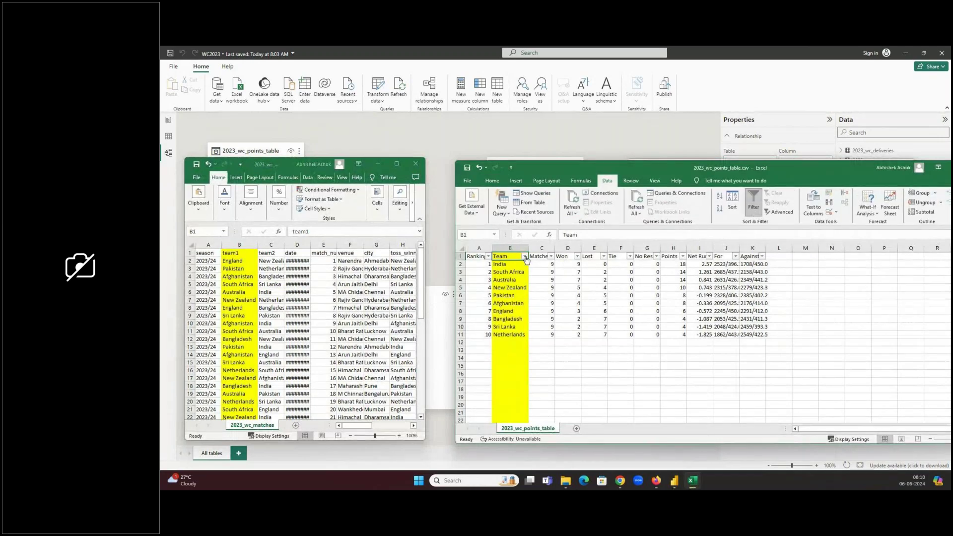
{"action": "left_click", "coordinate": [524, 257]}
{"action": "left_click", "coordinate": [442, 347]}
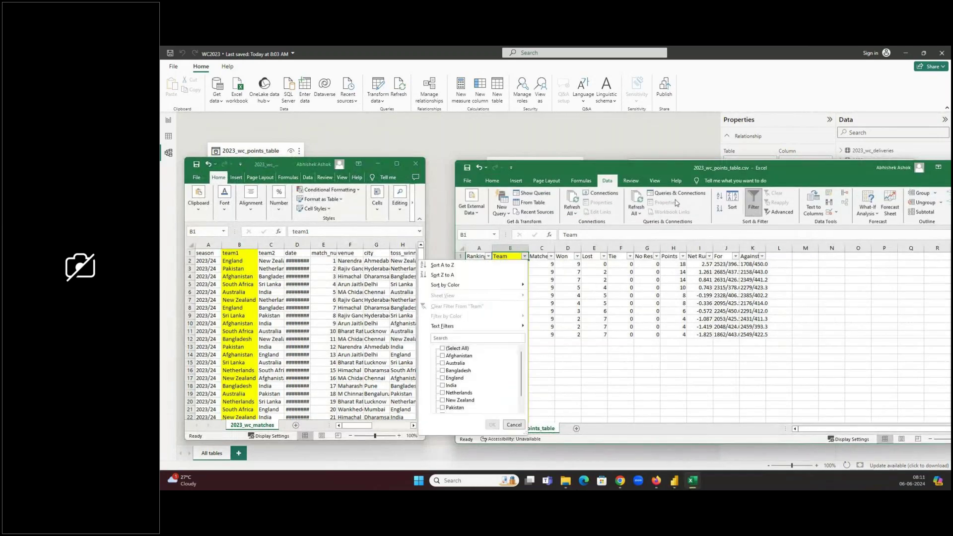
{"action": "left_click", "coordinate": [452, 385]}
{"action": "left_click", "coordinate": [492, 426]}
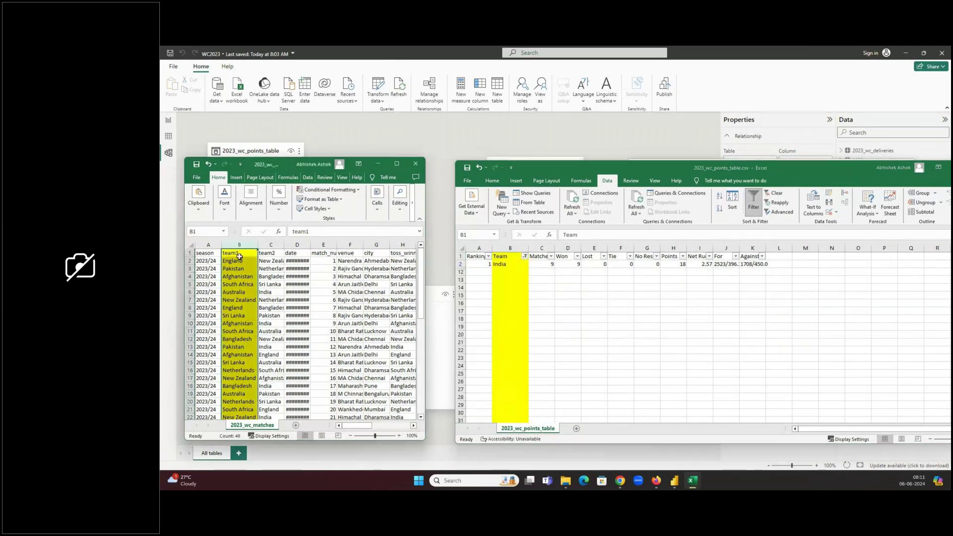
Step: Add filters to the 2023_wc_matches sheet and filter its team1 column to India only
{"action": "left_click", "coordinate": [239, 255]}
{"action": "left_click", "coordinate": [306, 178]}
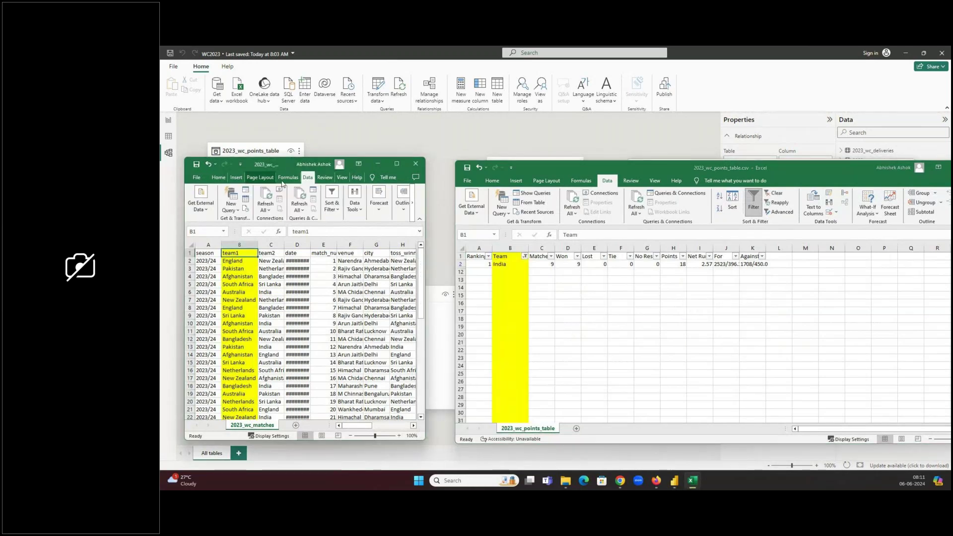
{"action": "left_click", "coordinate": [331, 198]}
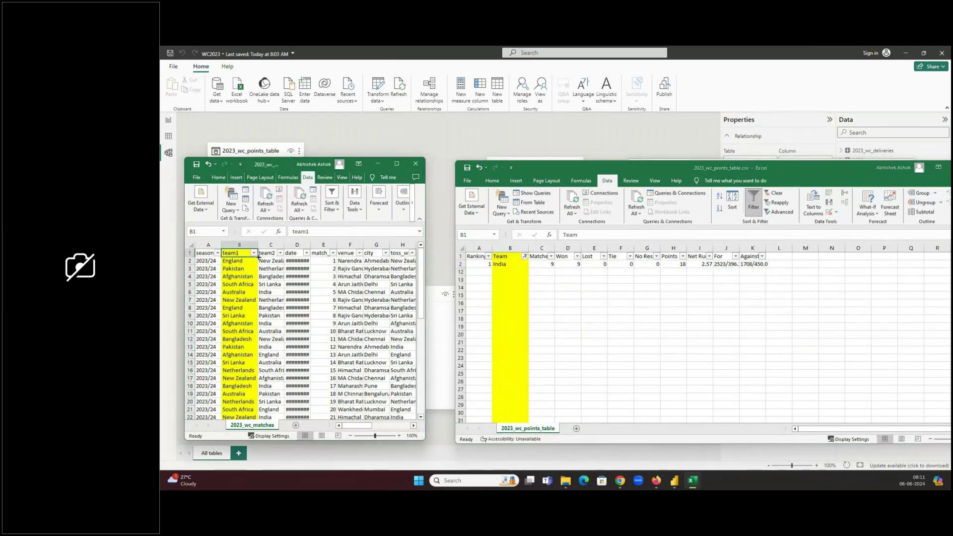
{"action": "left_click", "coordinate": [253, 253]}
{"action": "left_click", "coordinate": [185, 344]}
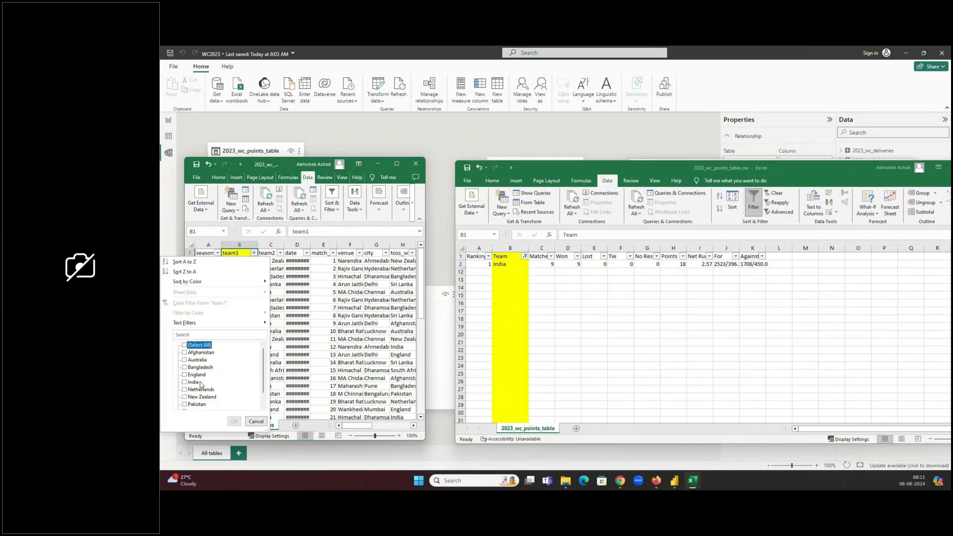
{"action": "left_click", "coordinate": [194, 382]}
{"action": "left_click", "coordinate": [233, 422]}
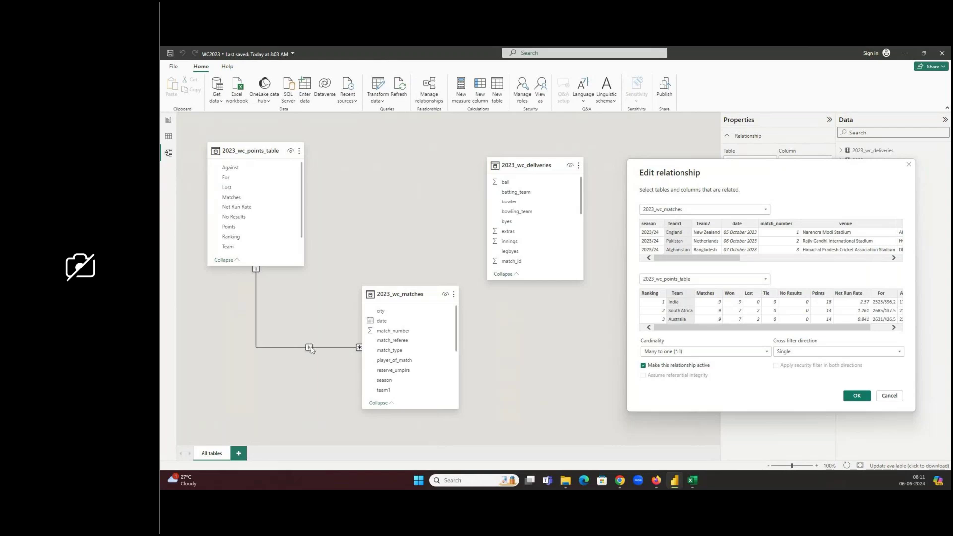
Step: Swap the places of the 2023_wc_matches and 2023_wc_points_table workbooks and narrow the points table window so both show side by side
{"action": "key", "text": "alt+Tab"}
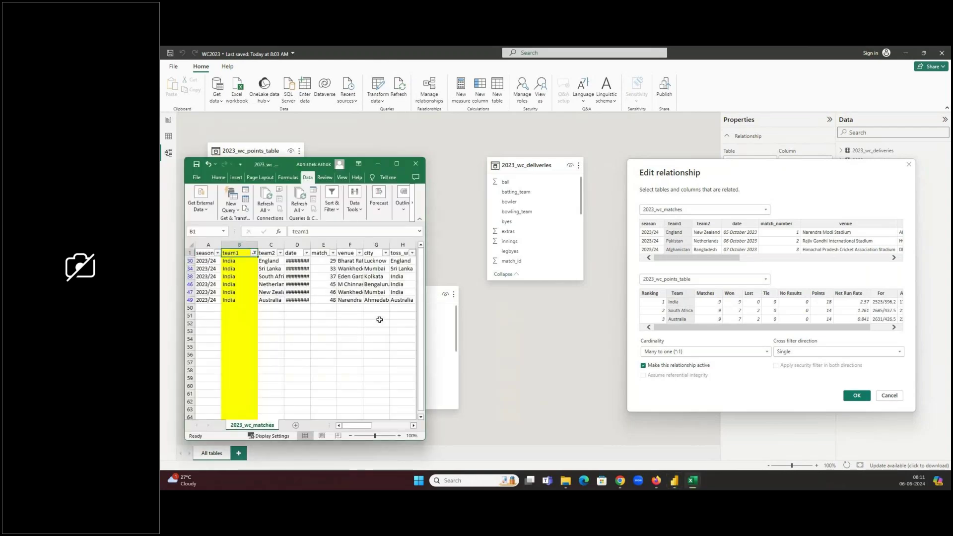
{"action": "key", "text": "alt+Tab"}
{"action": "key", "text": "Down"}
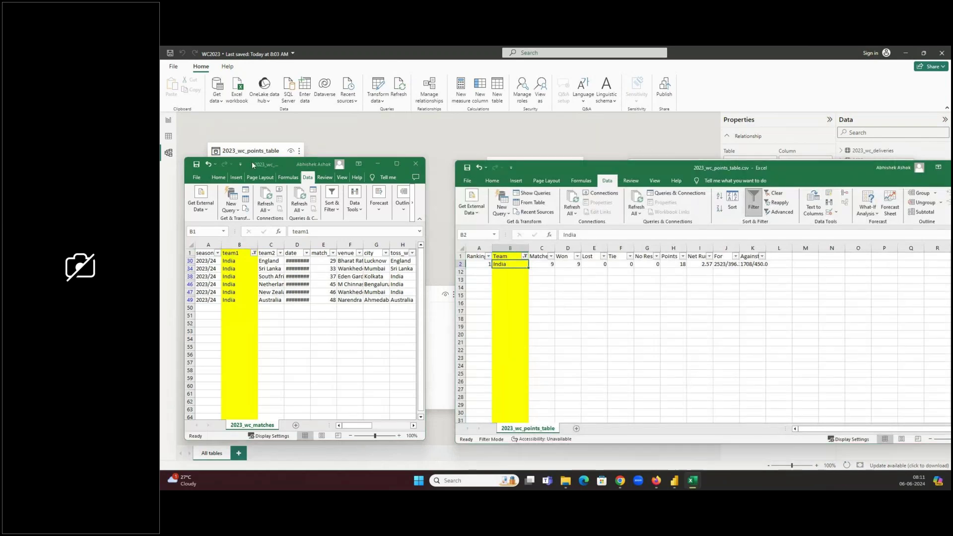
{"action": "left_click_drag", "start_coordinate": [276, 167], "coordinate": [765, 179]}
{"action": "left_click_drag", "start_coordinate": [620, 168], "coordinate": [324, 165]}
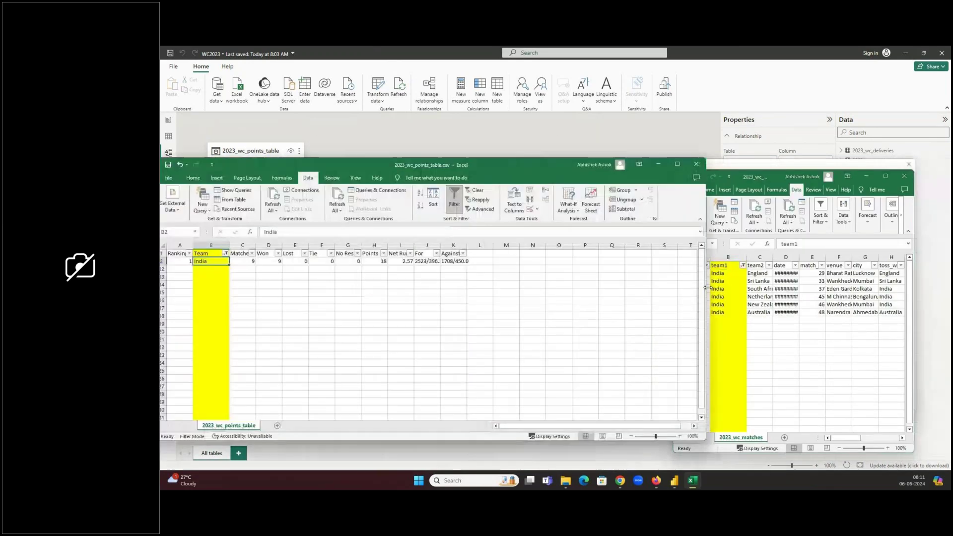
{"action": "left_click_drag", "start_coordinate": [447, 288], "coordinate": [443, 288]}
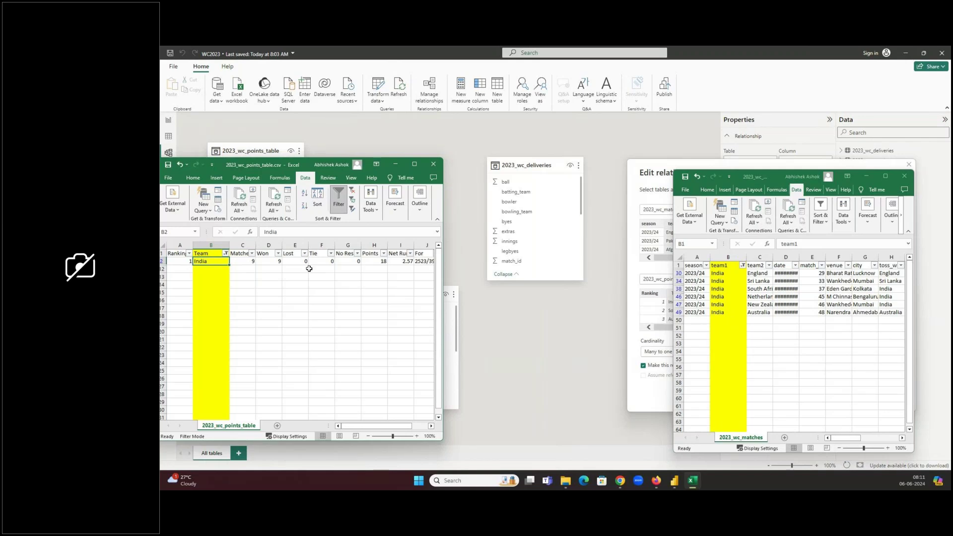
Step: Compare the relationship settings in Power BI Desktop with the India rows of the points table and matches workbooks
{"action": "key", "text": "alt+Tab"}
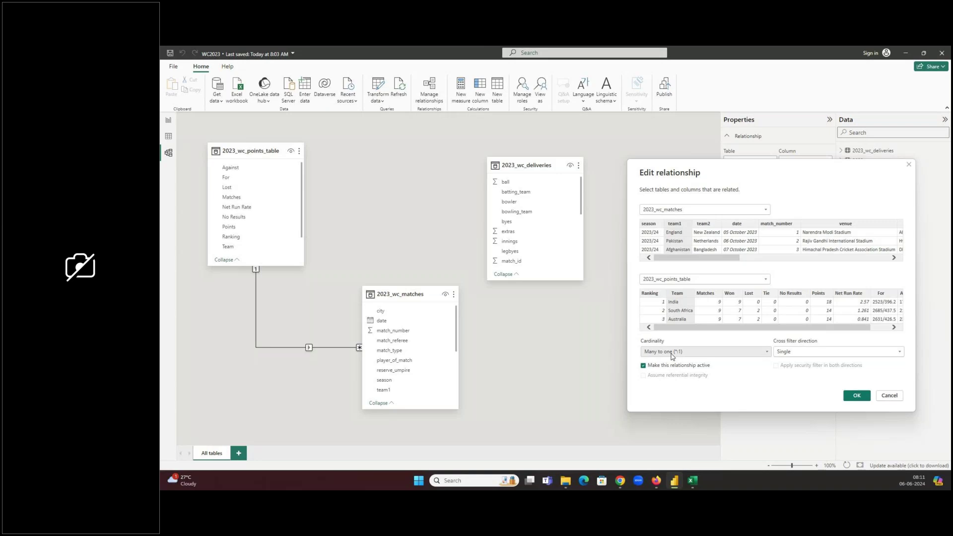
{"action": "key", "text": "alt+Tab"}
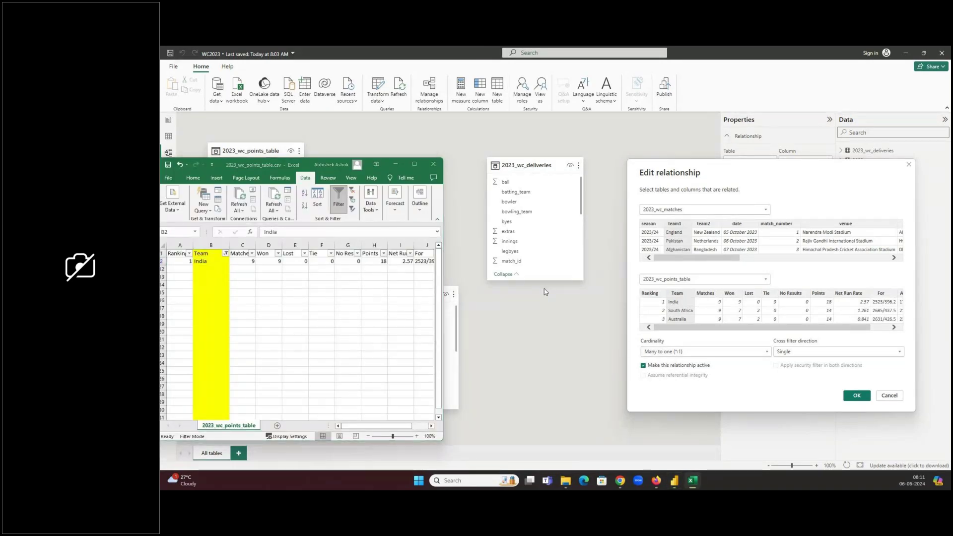
{"action": "key", "text": "alt+Tab"}
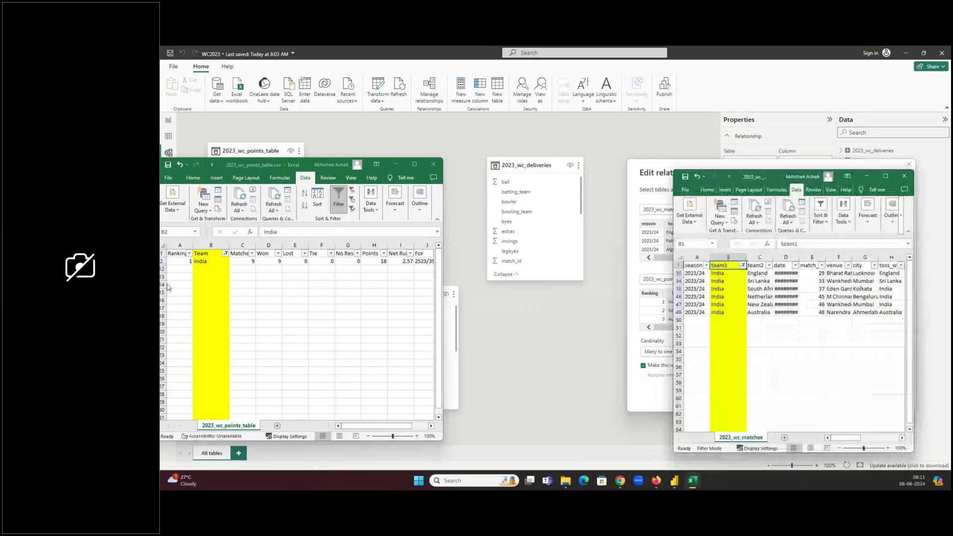
{"action": "key", "text": "alt+Tab"}
Step: Review the relationship's cardinality options, keep Many to one with Single cross filter direction, and save the relationship
{"action": "left_click", "coordinate": [661, 352]}
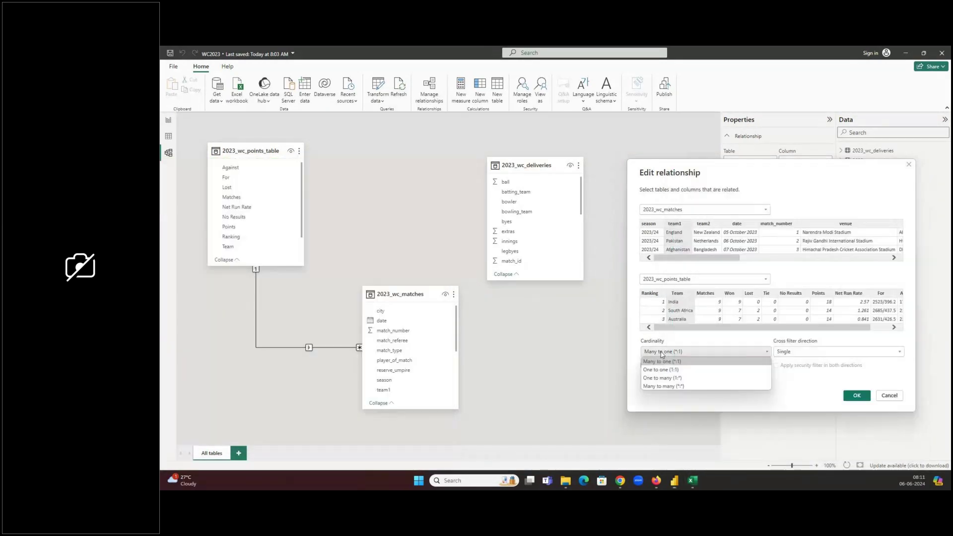
{"action": "left_click", "coordinate": [662, 353]}
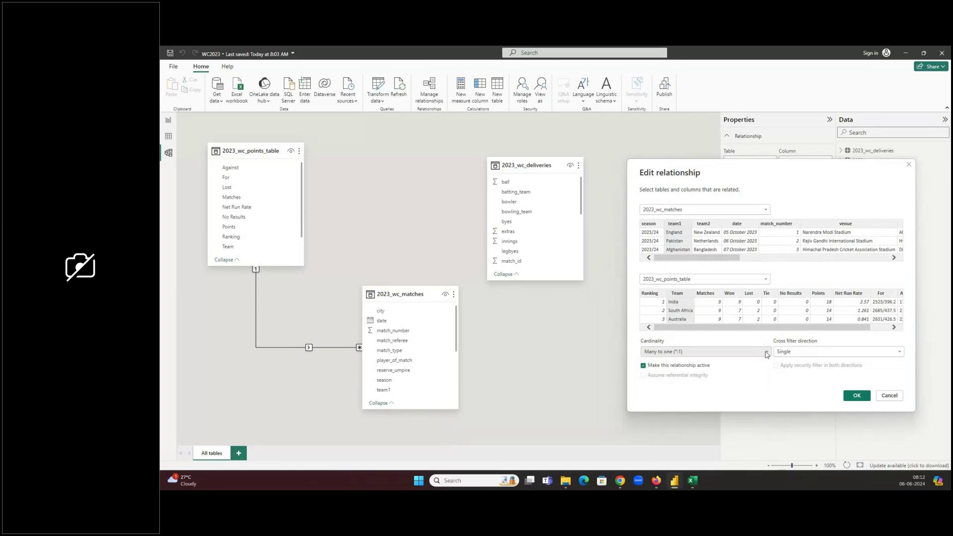
{"action": "left_click", "coordinate": [799, 354]}
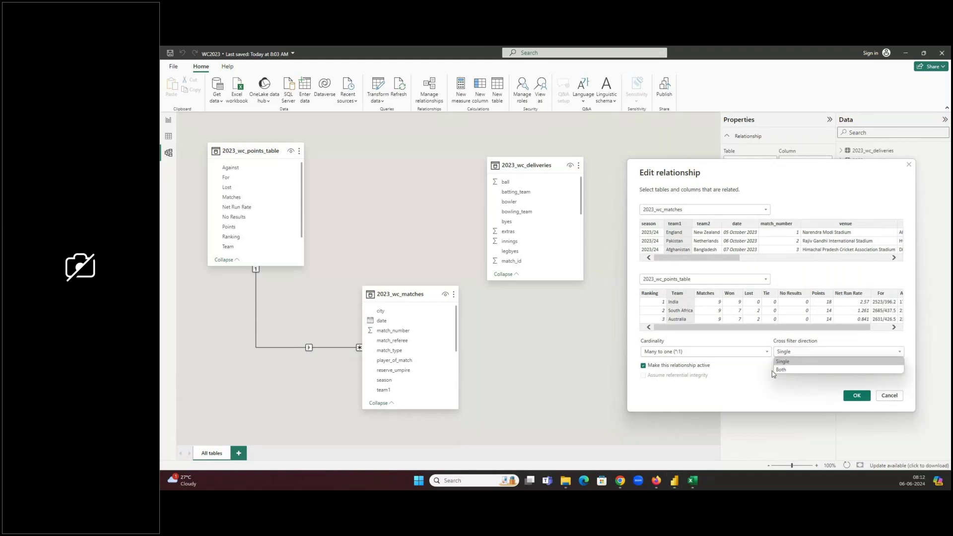
{"action": "left_click", "coordinate": [792, 362]}
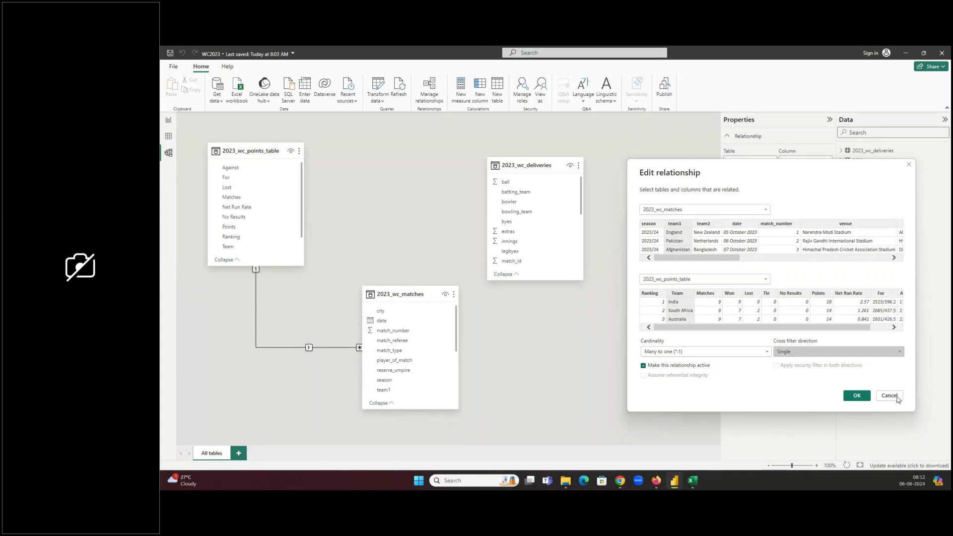
{"action": "left_click", "coordinate": [850, 397]}
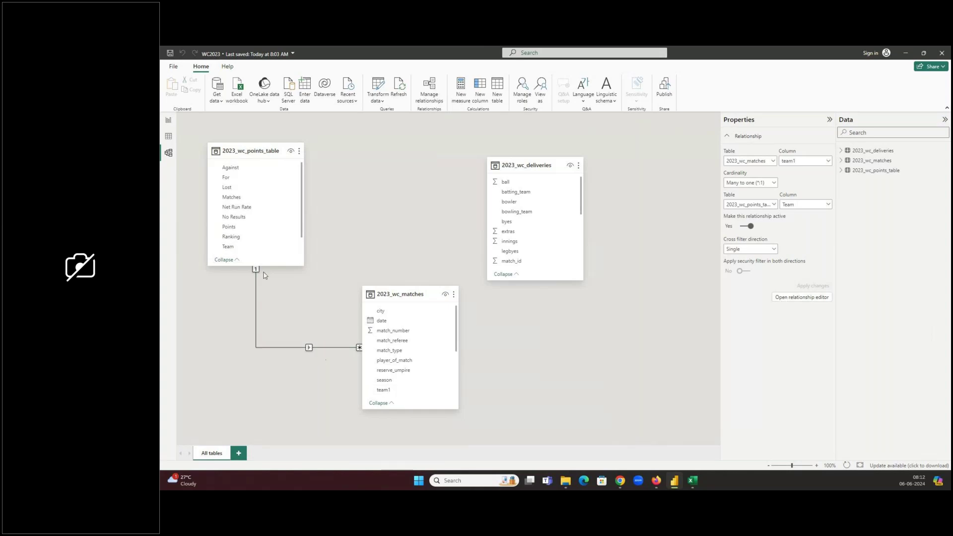
Step: Deactivate the relationship between 2023_wc_matches and 2023_wc_points_table, save it, and make it active again
{"action": "double_click", "coordinate": [267, 347]}
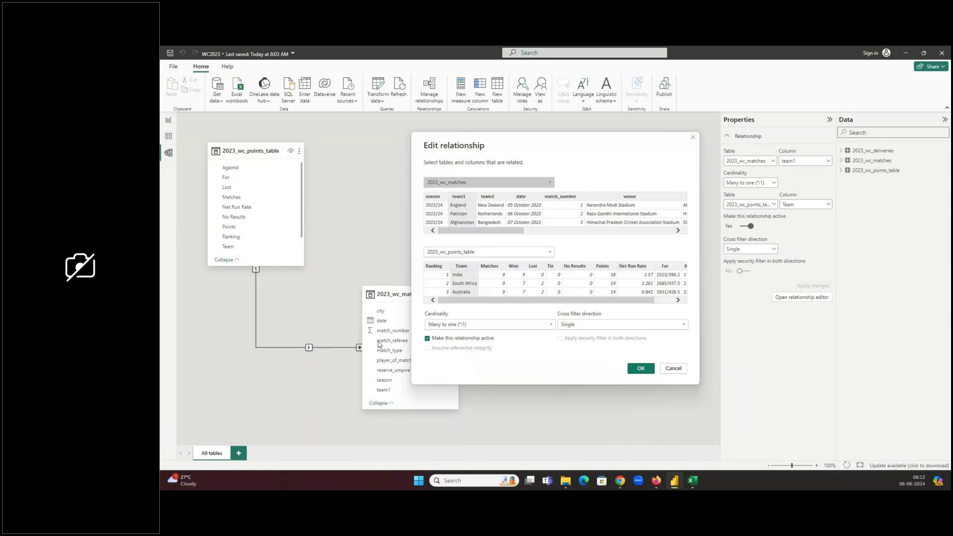
{"action": "left_click", "coordinate": [428, 339]}
{"action": "left_click", "coordinate": [640, 369]}
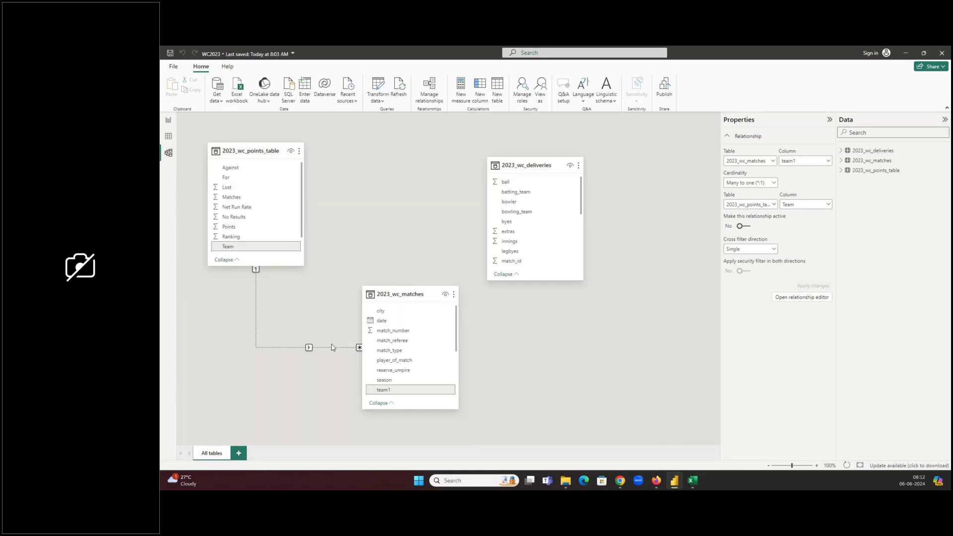
{"action": "left_click", "coordinate": [800, 297]}
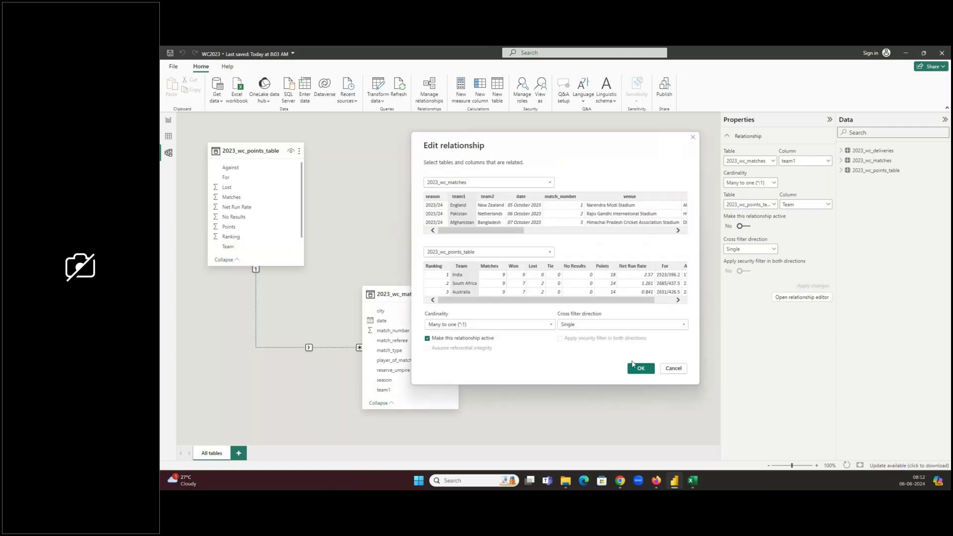
{"action": "left_click", "coordinate": [639, 368]}
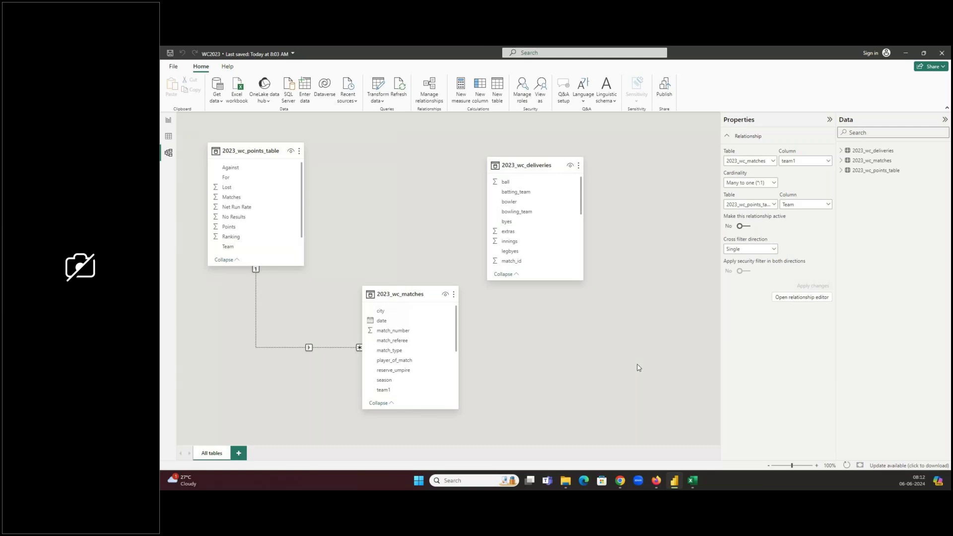
Step: Spread out the model diagram by moving 2023_wc_deliveries farther away and raising 2023_wc_matches between the other two tables
{"action": "left_click_drag", "start_coordinate": [547, 168], "coordinate": [619, 160]}
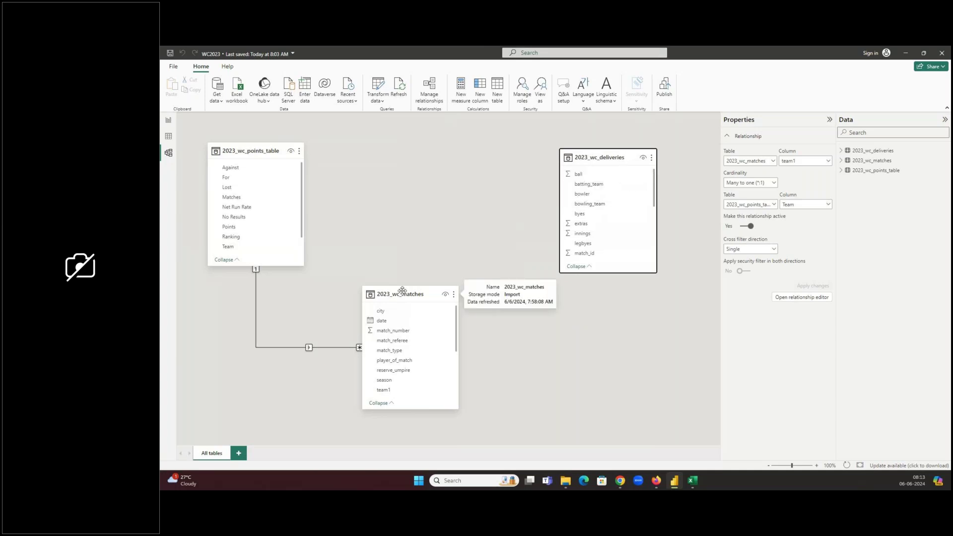
{"action": "left_click_drag", "start_coordinate": [401, 289], "coordinate": [401, 196]}
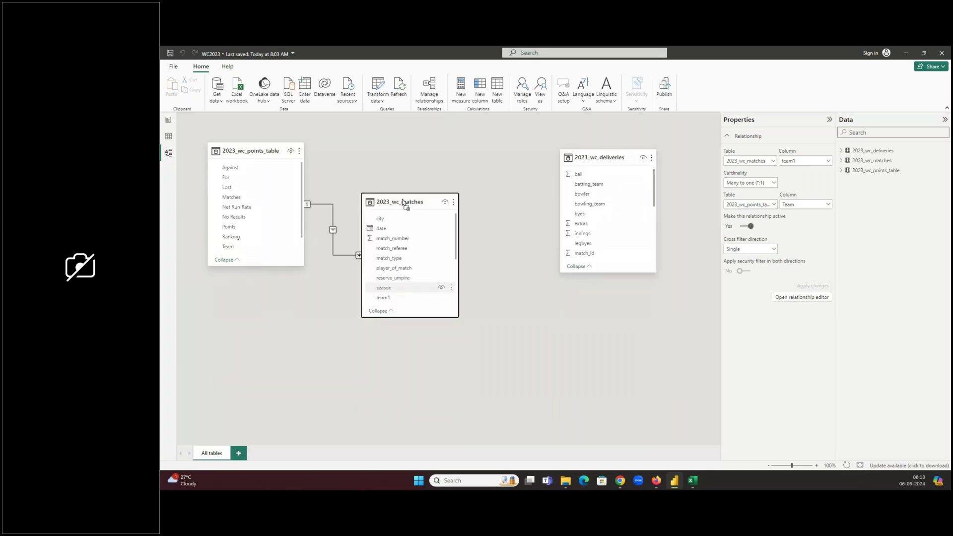
Step: Open 2023_wc_deliveries.csv from the 6Mar24 folder in Excel and widen its window to show more columns
{"action": "left_click", "coordinate": [566, 481]}
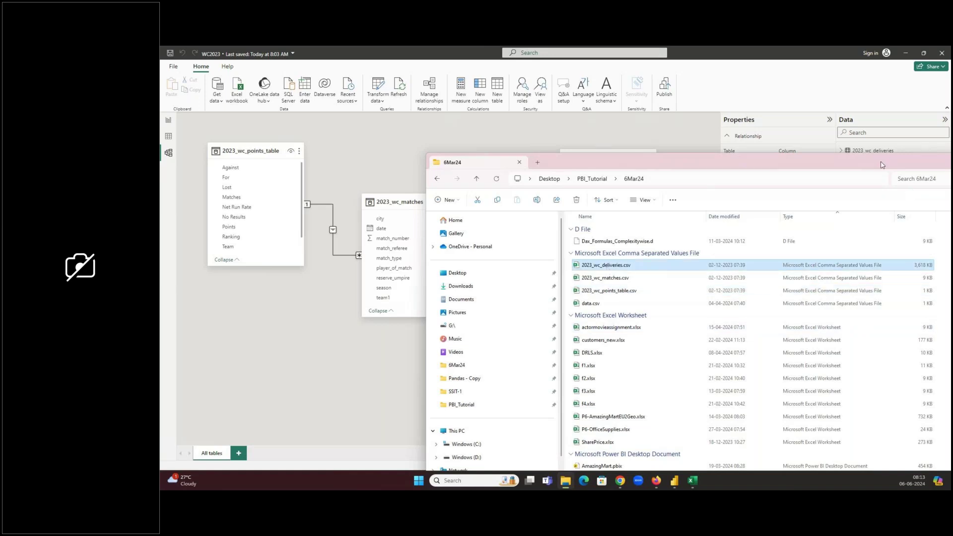
{"action": "left_click_drag", "start_coordinate": [881, 165], "coordinate": [741, 209]}
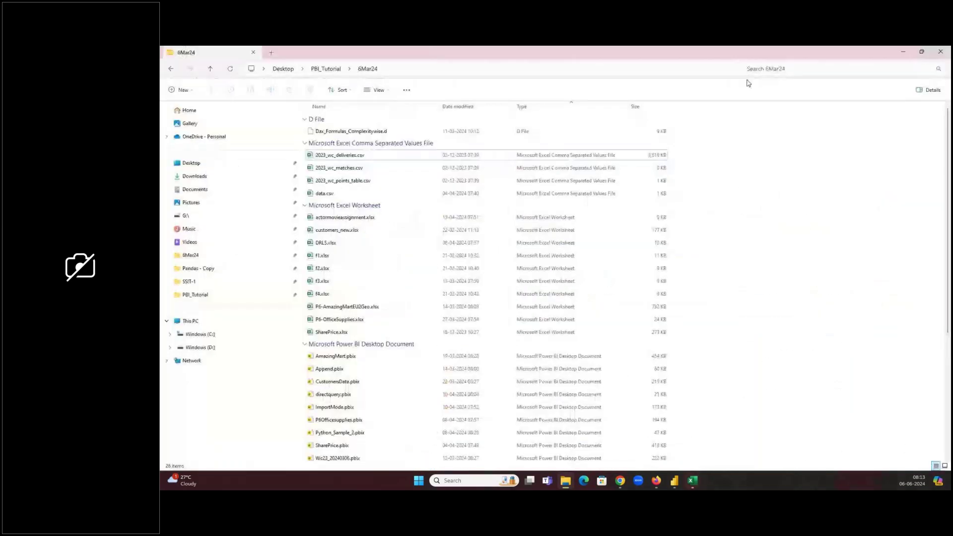
{"action": "left_click_drag", "start_coordinate": [776, 50], "coordinate": [763, 221]}
{"action": "left_click", "coordinate": [760, 216]}
{"action": "mouse_move", "coordinate": [692, 481]}
{"action": "left_click", "coordinate": [642, 434]}
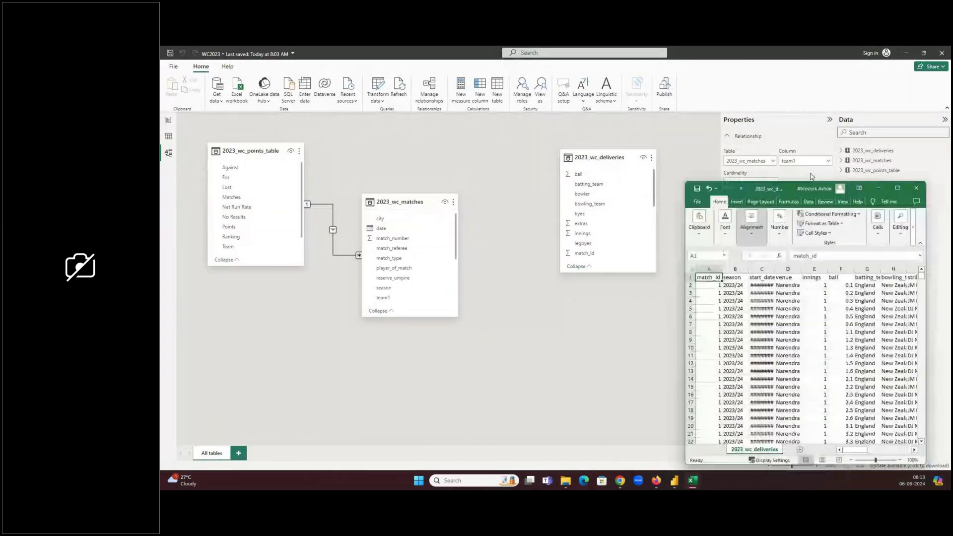
{"action": "left_click_drag", "start_coordinate": [683, 284], "coordinate": [418, 287]}
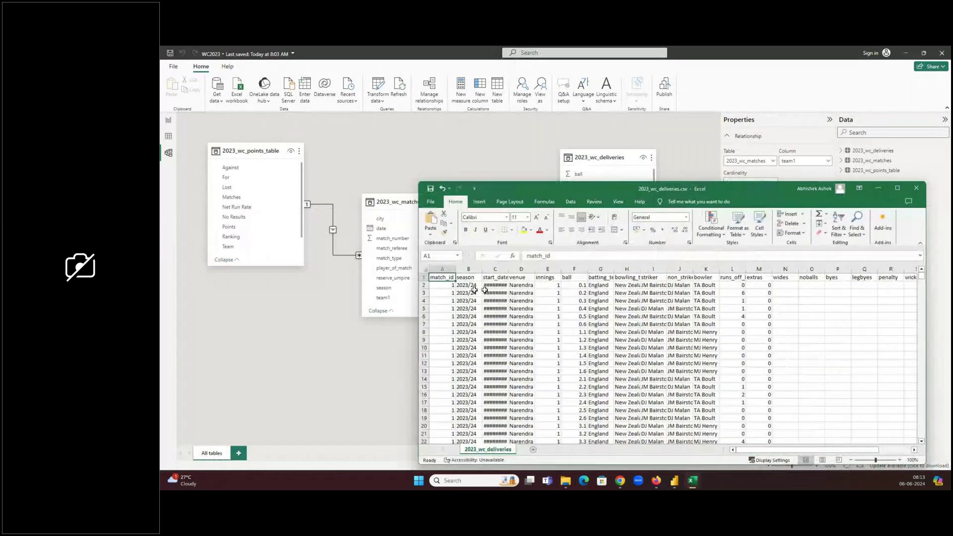
Step: Auto-fit all column widths in the 2023_wc_deliveries sheet and return to its header row
{"action": "left_click", "coordinate": [652, 277]}
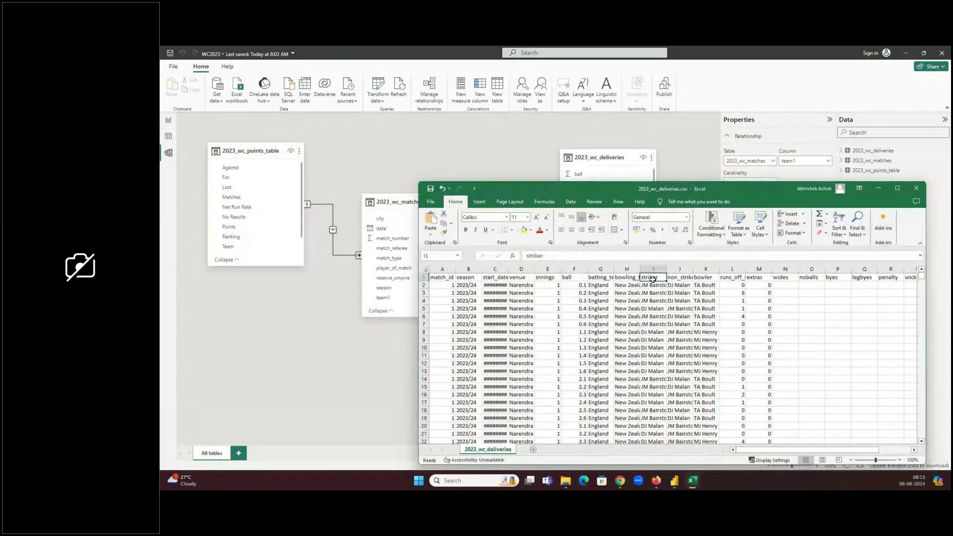
{"action": "key", "text": "ctrl+a"}
{"action": "key", "text": "alt+h"}
{"action": "key", "text": "o"}
{"action": "key", "text": "i"}
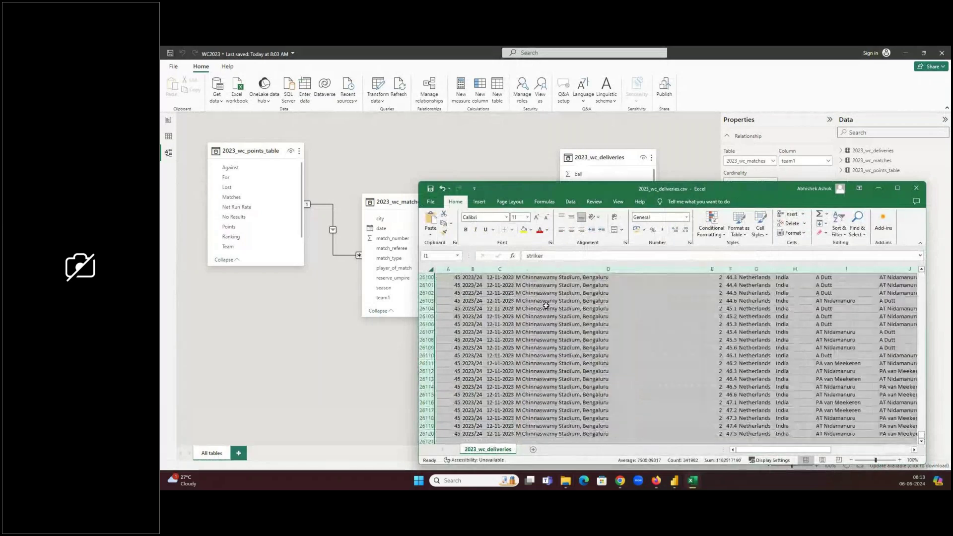
{"action": "key", "text": "ctrl+Home"}
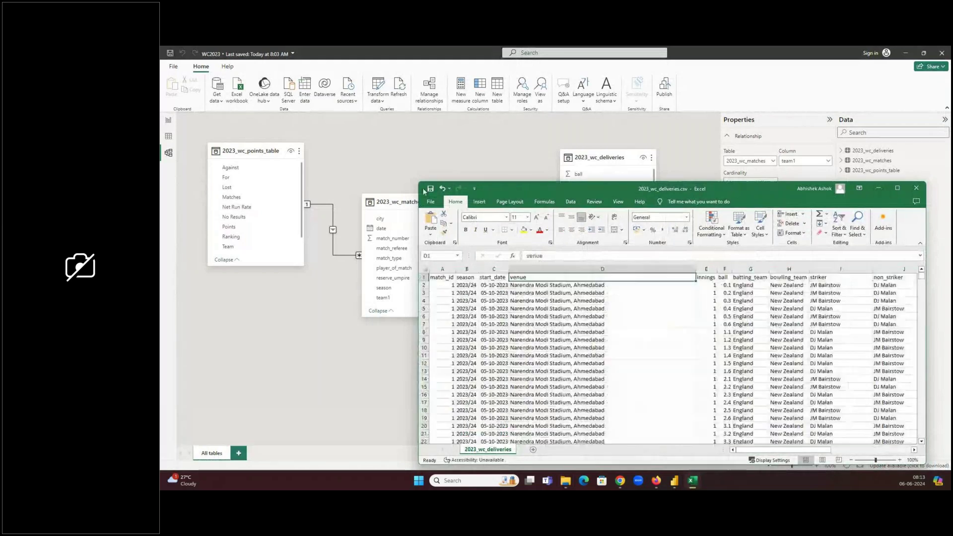
{"action": "left_click", "coordinate": [546, 277]}
Step: Shrink the 2023_wc_deliveries window, bring up the 2023_wc_points_table workbook beside it, and select India's Won cell
{"action": "left_click_drag", "start_coordinate": [417, 182], "coordinate": [497, 202]}
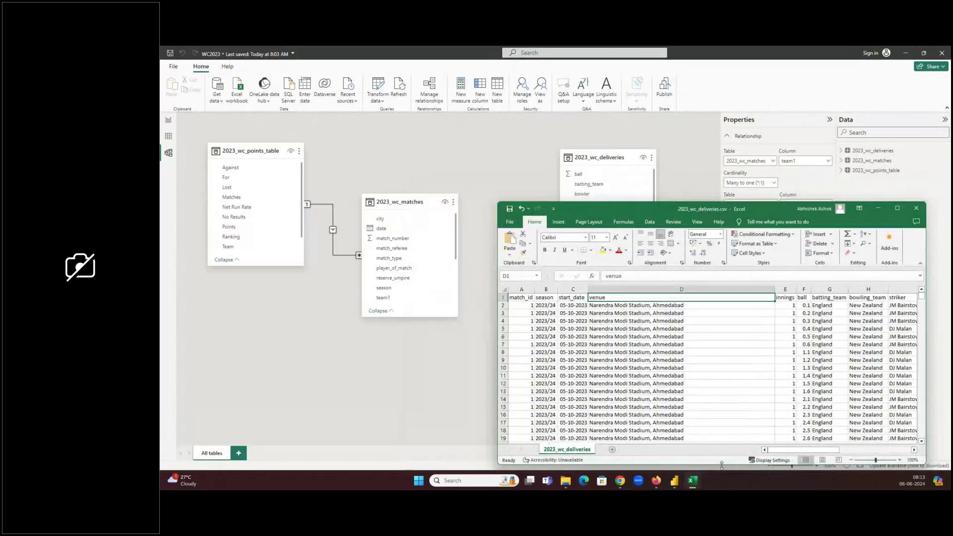
{"action": "mouse_move", "coordinate": [694, 488]}
{"action": "left_click", "coordinate": [689, 453]}
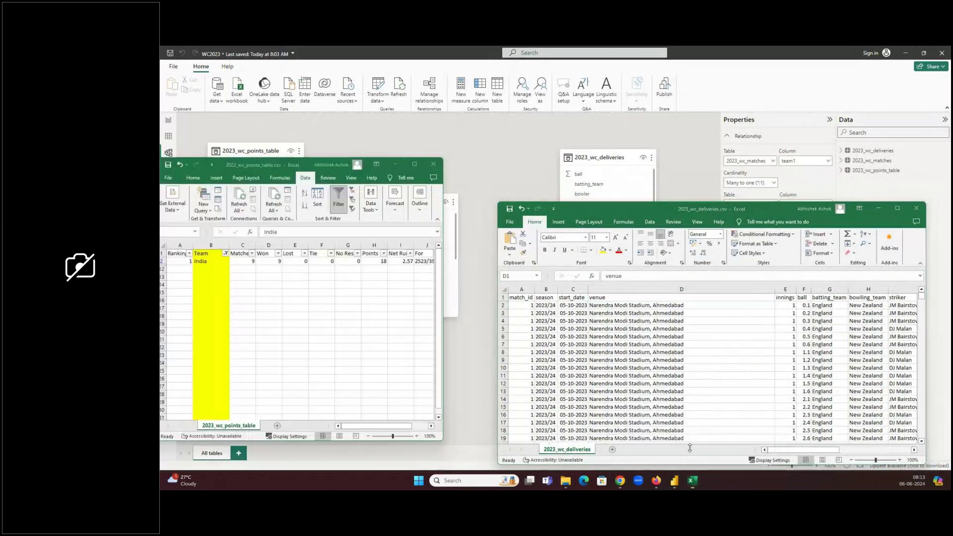
{"action": "left_click", "coordinate": [269, 261]}
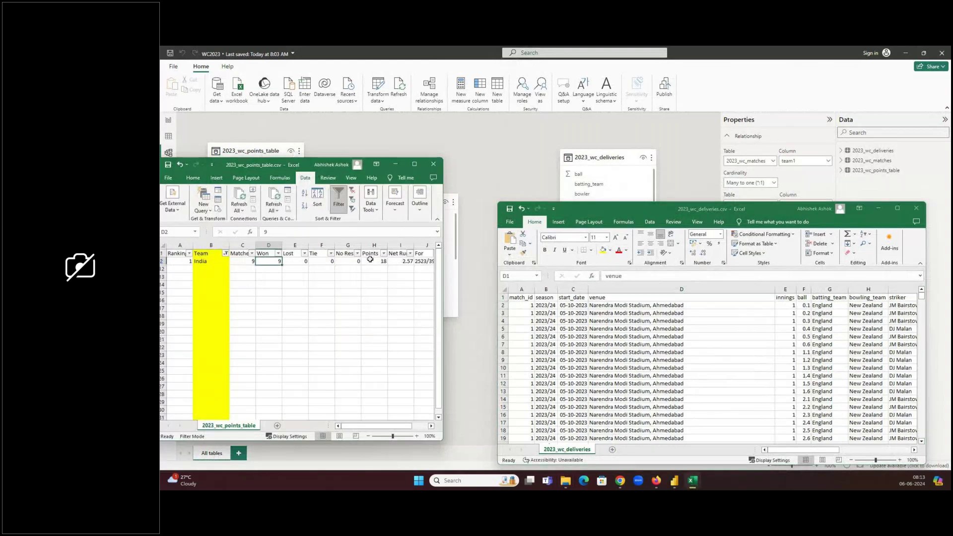
Step: Minimize the 2023_wc_points_table workbook, then bring up 2023_wc_matches away from the deliveries workbook and widen its window to show more columns
{"action": "key", "text": "ctrl+a"}
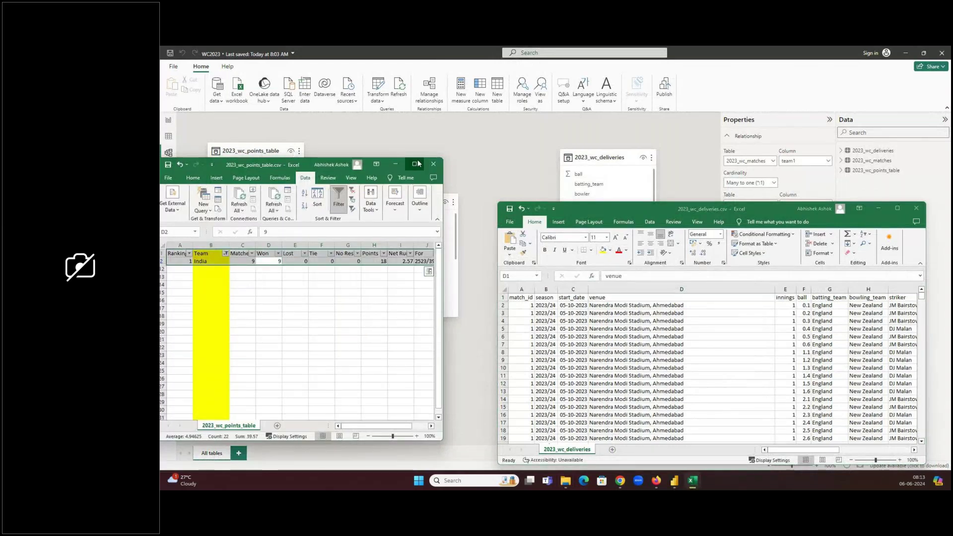
{"action": "left_click", "coordinate": [415, 164]}
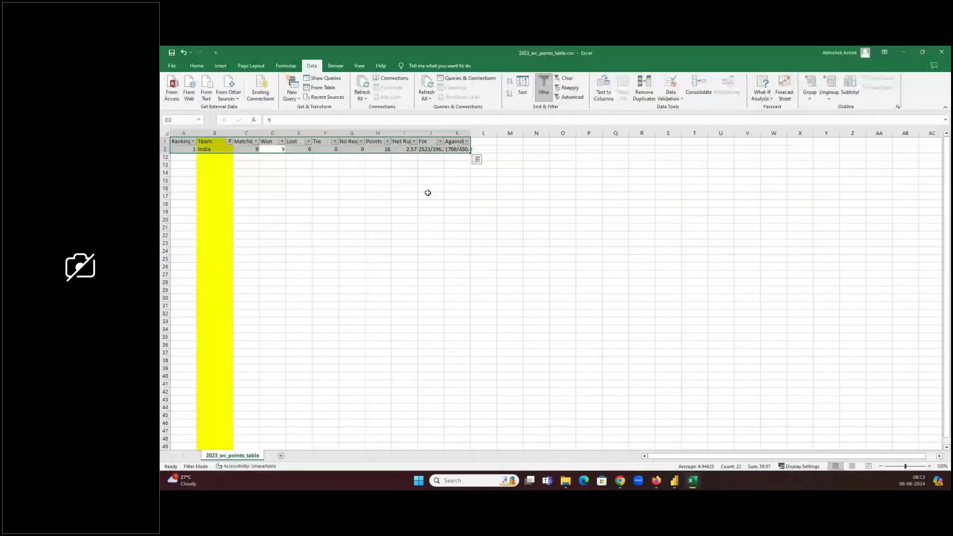
{"action": "left_click", "coordinate": [906, 58]}
{"action": "mouse_move", "coordinate": [693, 479]}
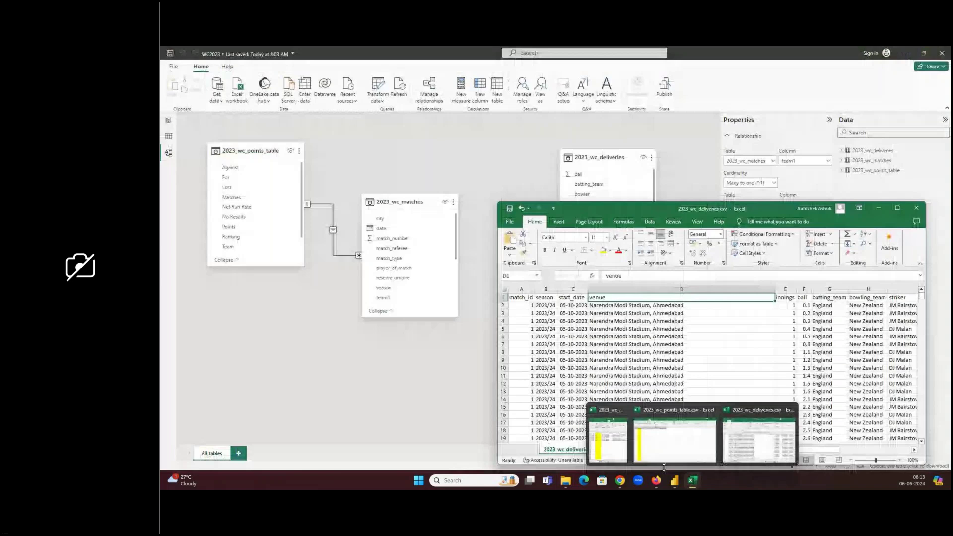
{"action": "left_click", "coordinate": [593, 424]}
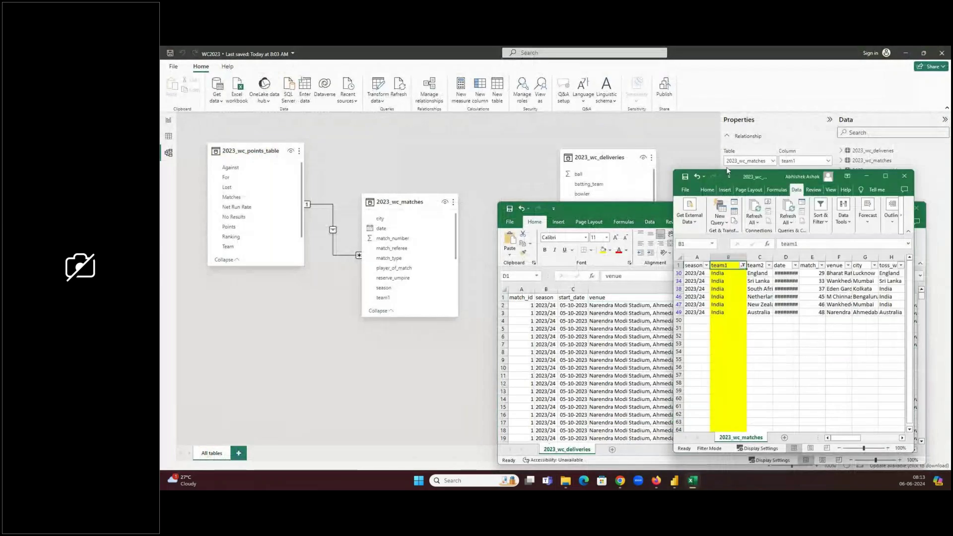
{"action": "left_click_drag", "start_coordinate": [773, 174], "coordinate": [288, 154]}
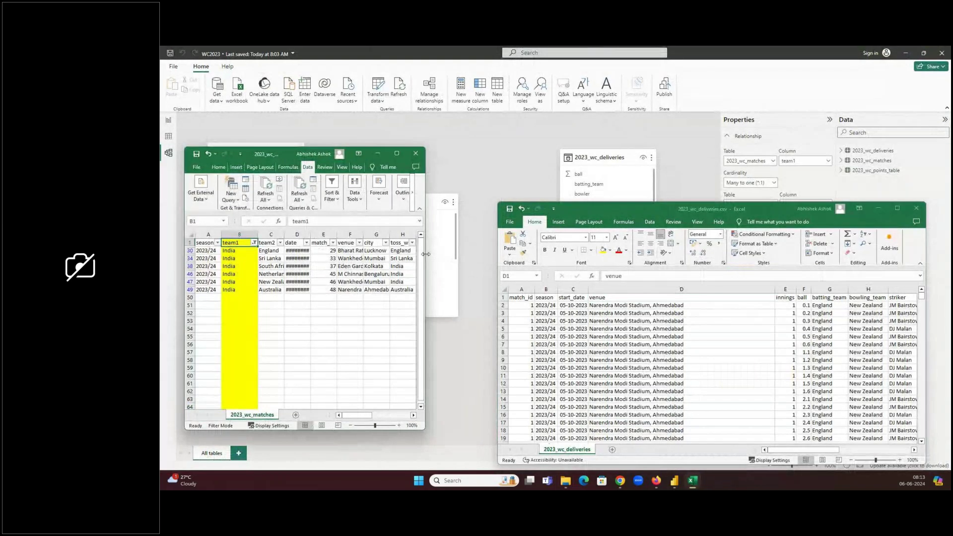
{"action": "left_click_drag", "start_coordinate": [425, 253], "coordinate": [690, 254]}
Step: Auto-fit all column widths in the 2023_wc_matches sheet and select its venue entries for India's matches
{"action": "key", "text": "ctrl+a"}
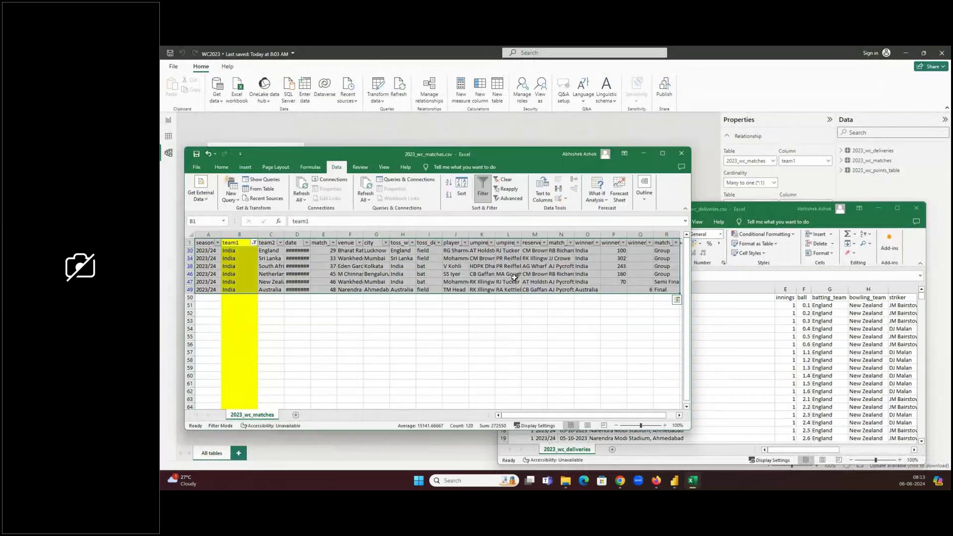
{"action": "key", "text": "ctrl+q"}
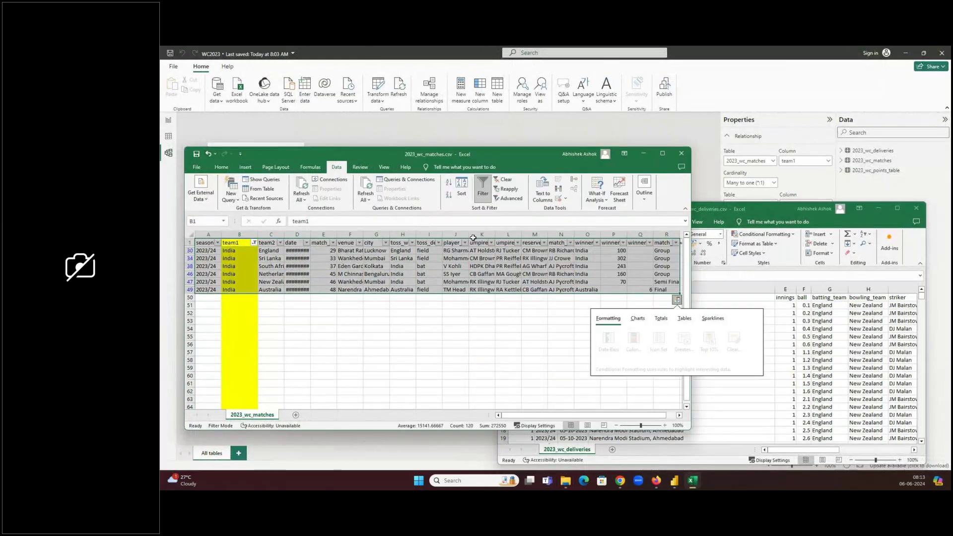
{"action": "double_click", "coordinate": [470, 234]}
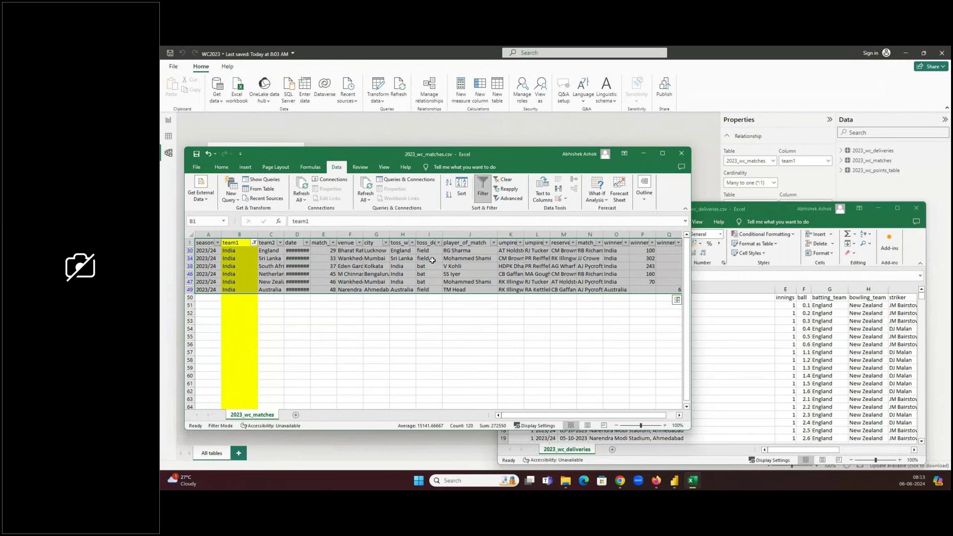
{"action": "key", "text": "ctrl+a"}
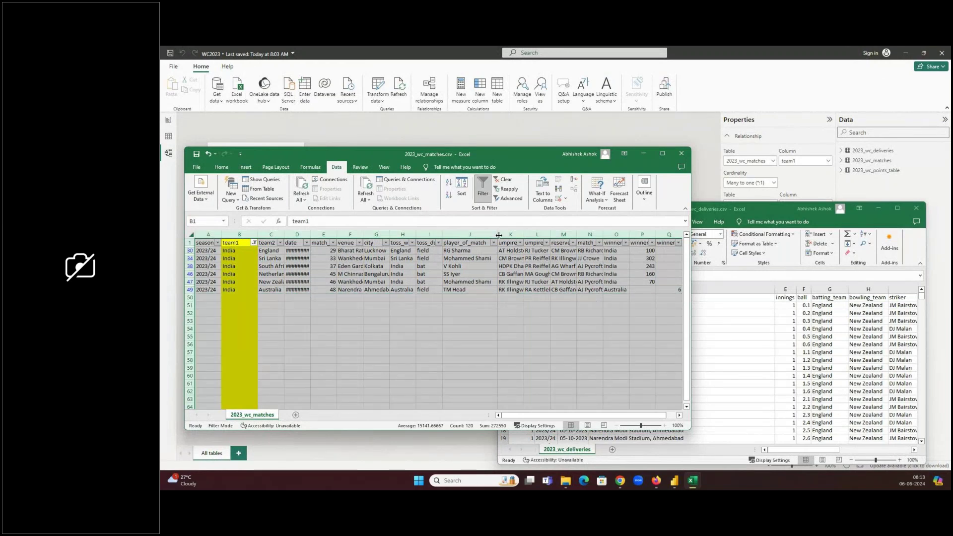
{"action": "double_click", "coordinate": [499, 235]}
{"action": "left_click_drag", "start_coordinate": [471, 243], "coordinate": [441, 290]}
Step: Arrange the 2023_wc_matches window beside 2023_wc_deliveries so both venue columns show, and select the venue column in the deliveries sheet
{"action": "left_click_drag", "start_coordinate": [519, 154], "coordinate": [653, 112]}
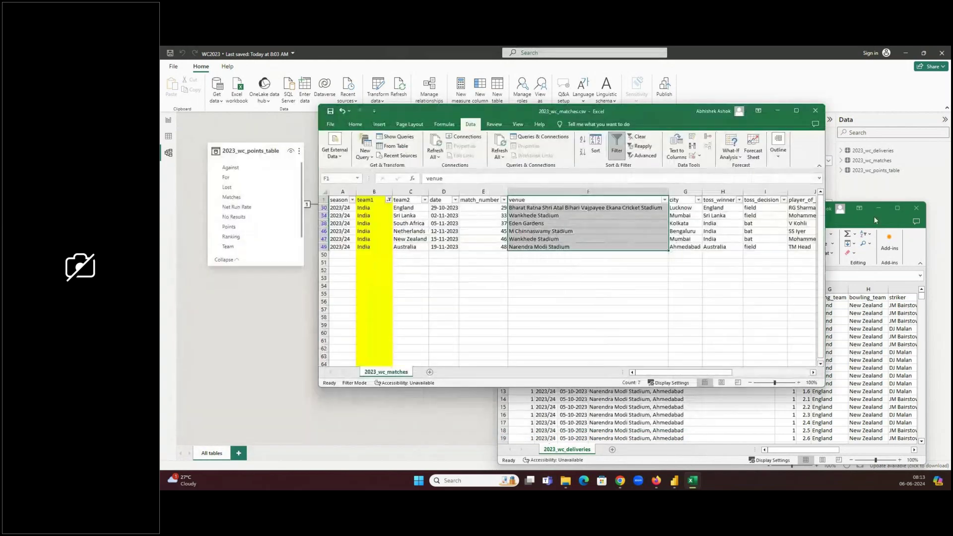
{"action": "left_click", "coordinate": [875, 220]}
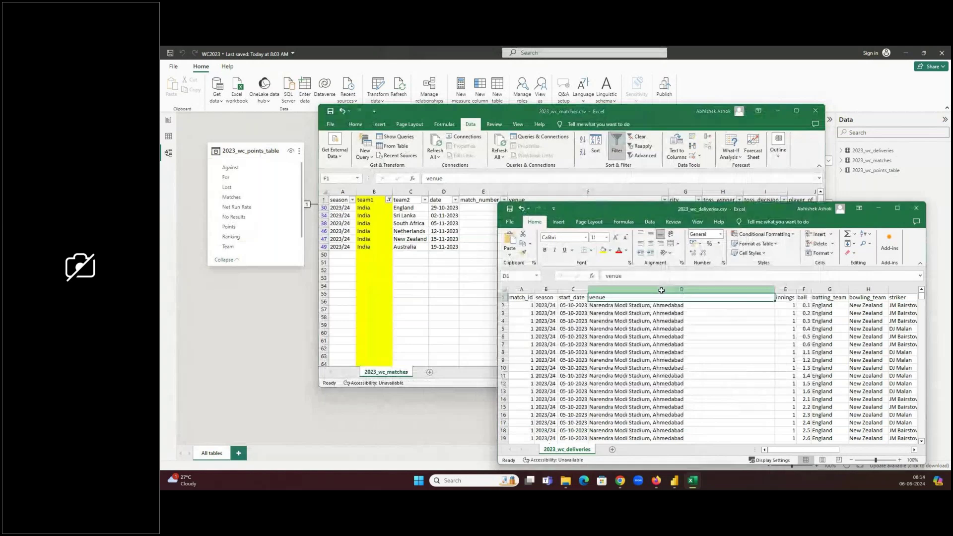
{"action": "left_click", "coordinate": [661, 289]}
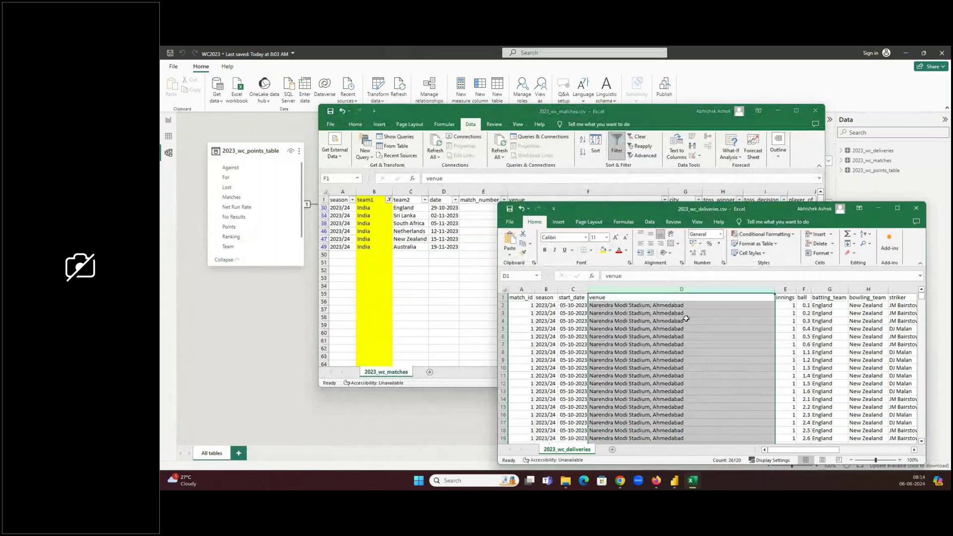
{"action": "left_click_drag", "start_coordinate": [603, 111], "coordinate": [339, 113]}
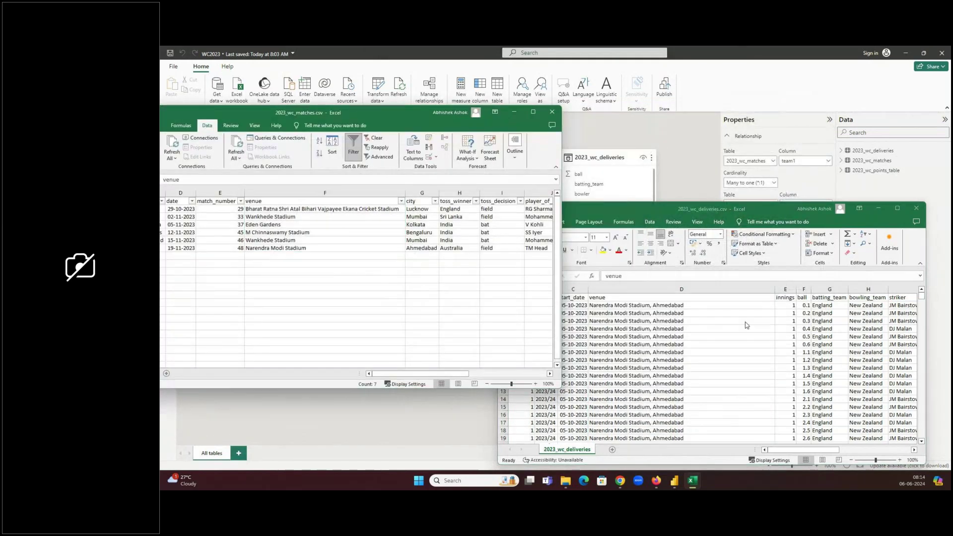
{"action": "left_click", "coordinate": [681, 290]}
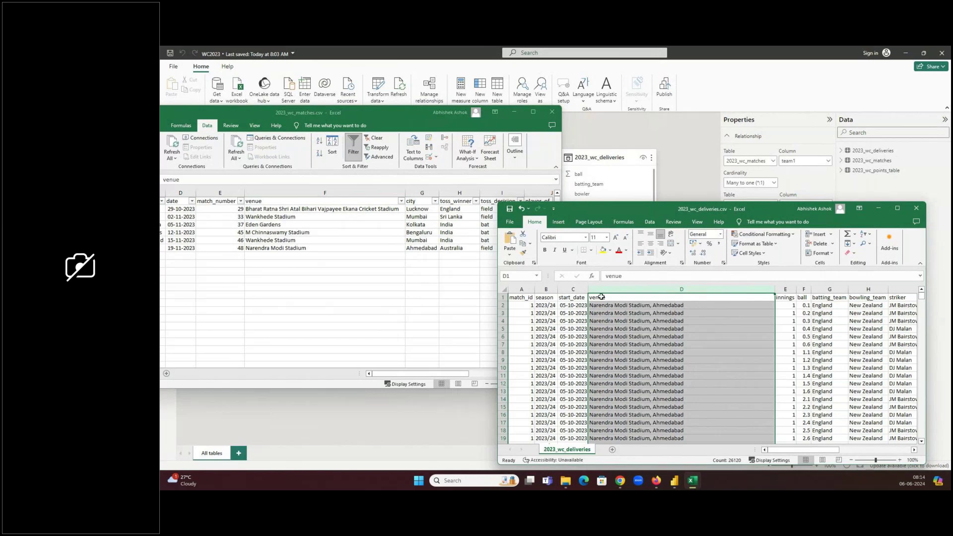
Step: Check the relationship between 2023_wc_points_table and 2023_wc_matches in the Power BI model, then return to the two Excel workbooks
{"action": "left_click", "coordinate": [694, 172]}
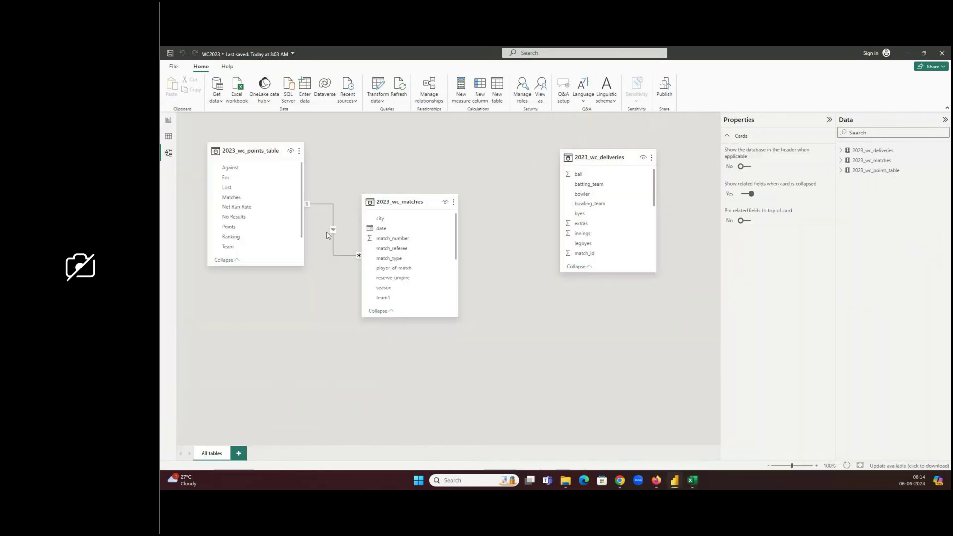
{"action": "left_click", "coordinate": [334, 232]}
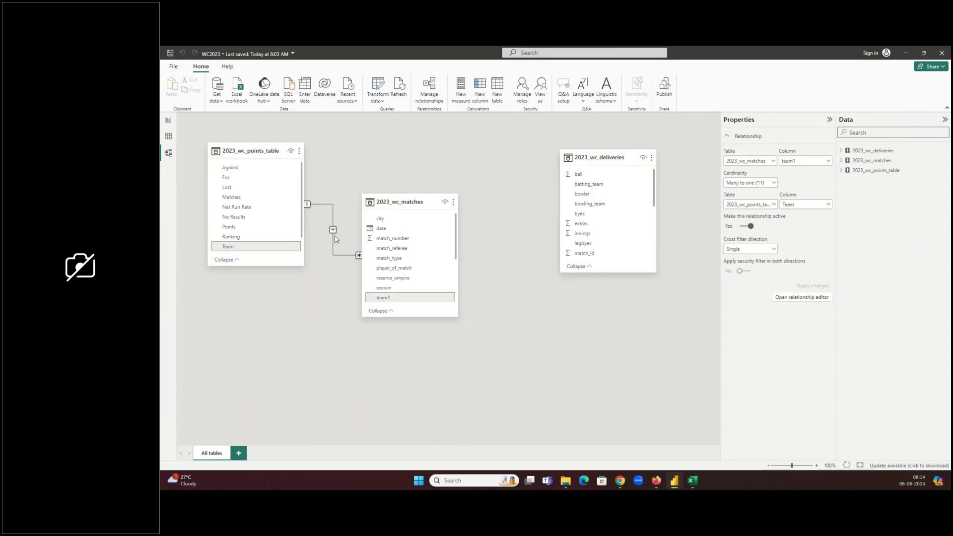
{"action": "key", "text": "alt+Tab"}
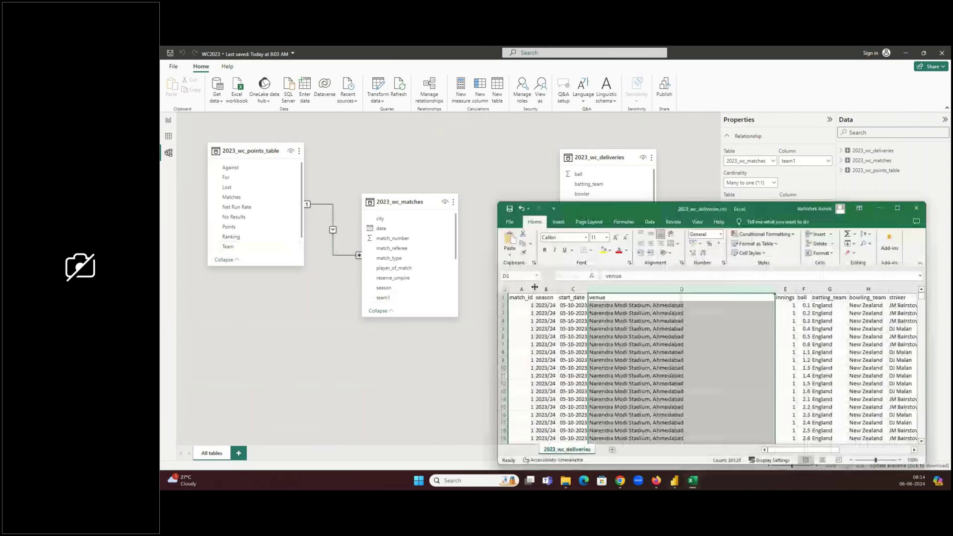
{"action": "key", "text": "alt+Tab"}
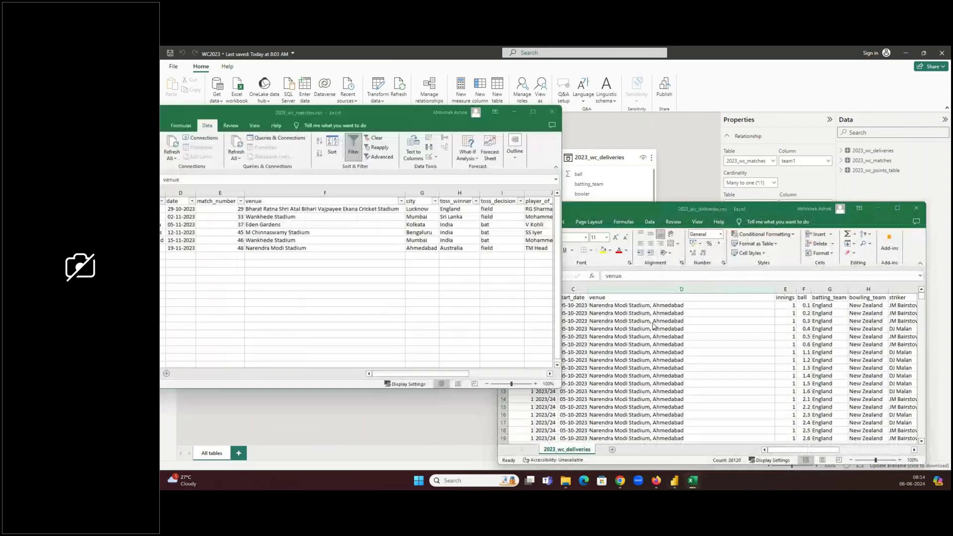
Step: Compare the venue entries in 2023_wc_matches with the venue column in 2023_wc_deliveries, ending on the last listed match's venue
{"action": "key", "text": "ctrl+shift+Down"}
{"action": "key", "text": "ctrl+c"}
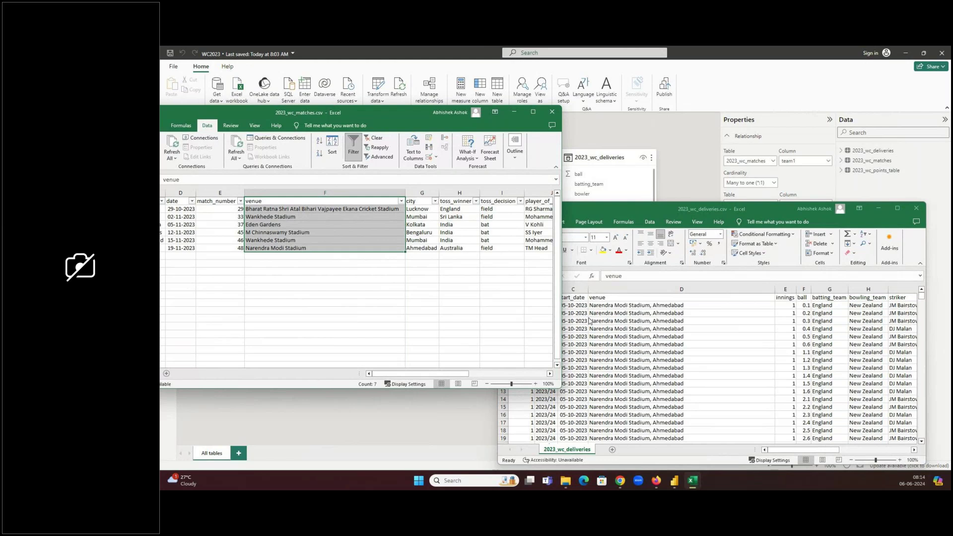
{"action": "left_click", "coordinate": [620, 315]}
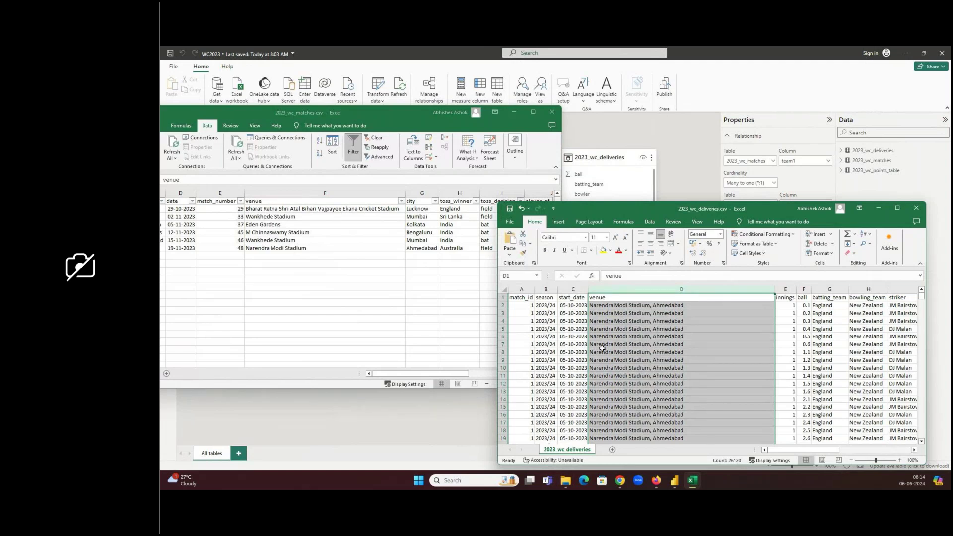
{"action": "left_click_drag", "start_coordinate": [322, 249], "coordinate": [298, 209]}
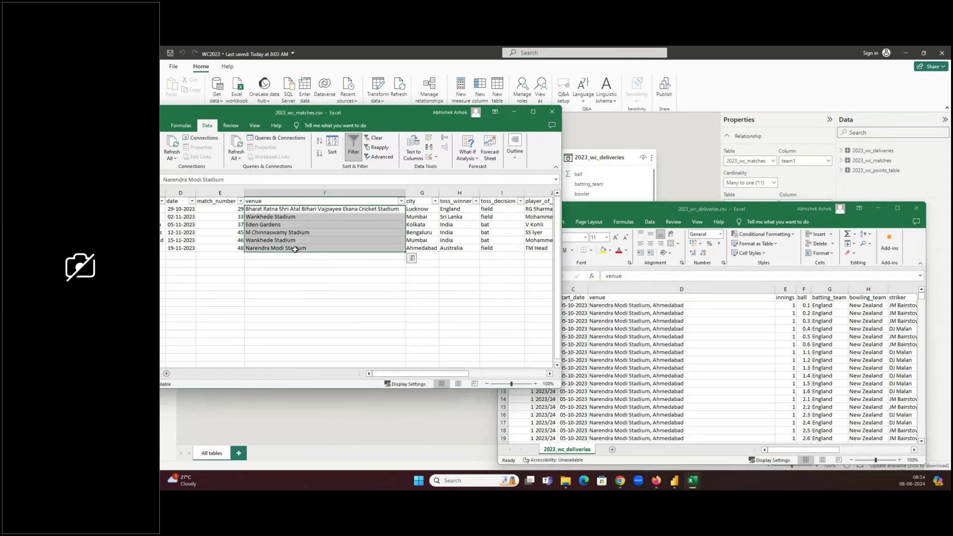
{"action": "left_click", "coordinate": [631, 311]}
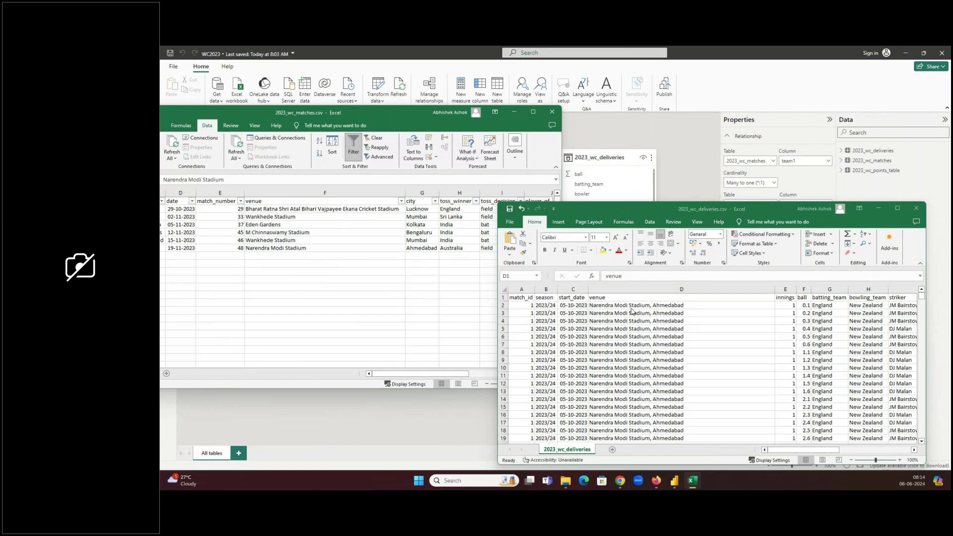
{"action": "left_click", "coordinate": [295, 248]}
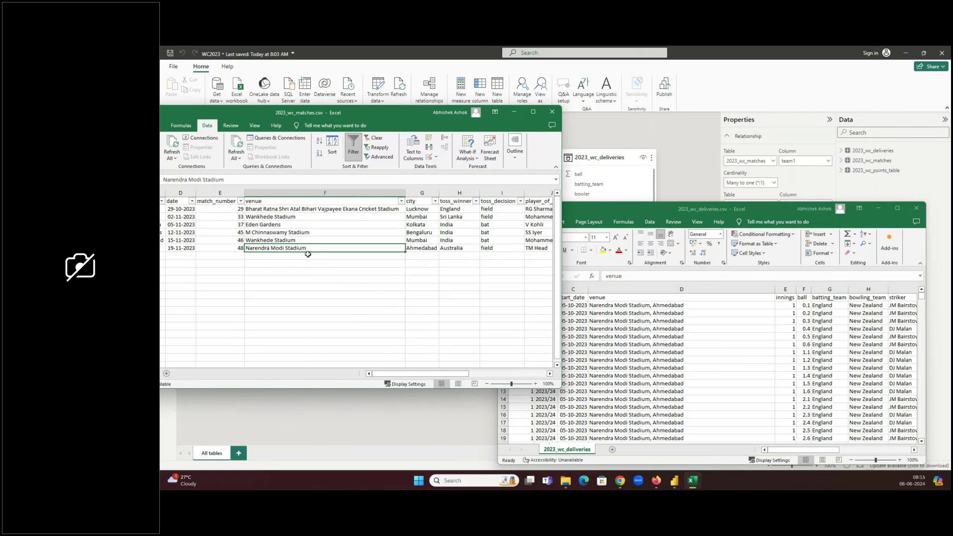
Step: Examine the full text of the first venue entry in 2023_wc_deliveries against the Narendra Modi Stadium entry in 2023_wc_matches
{"action": "left_click", "coordinate": [658, 312]}
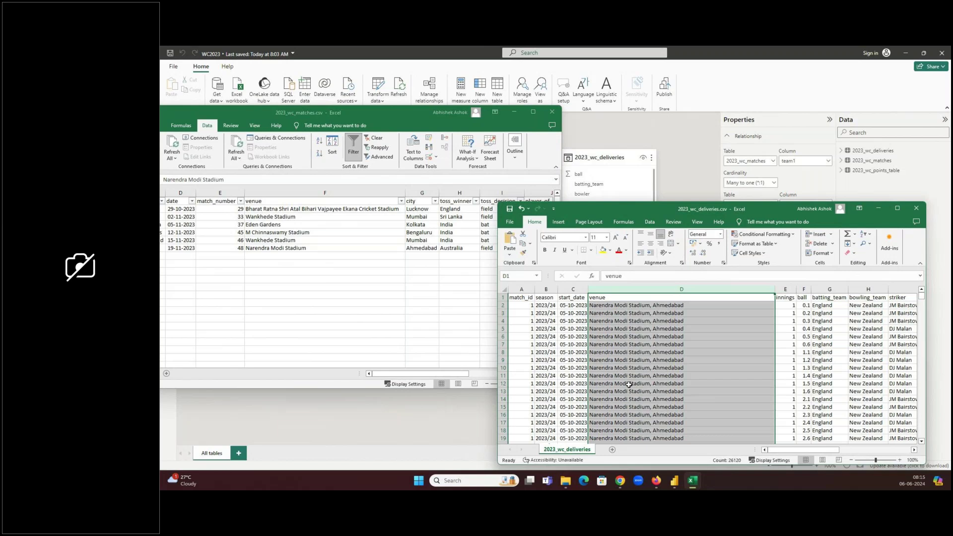
{"action": "left_click", "coordinate": [673, 305]}
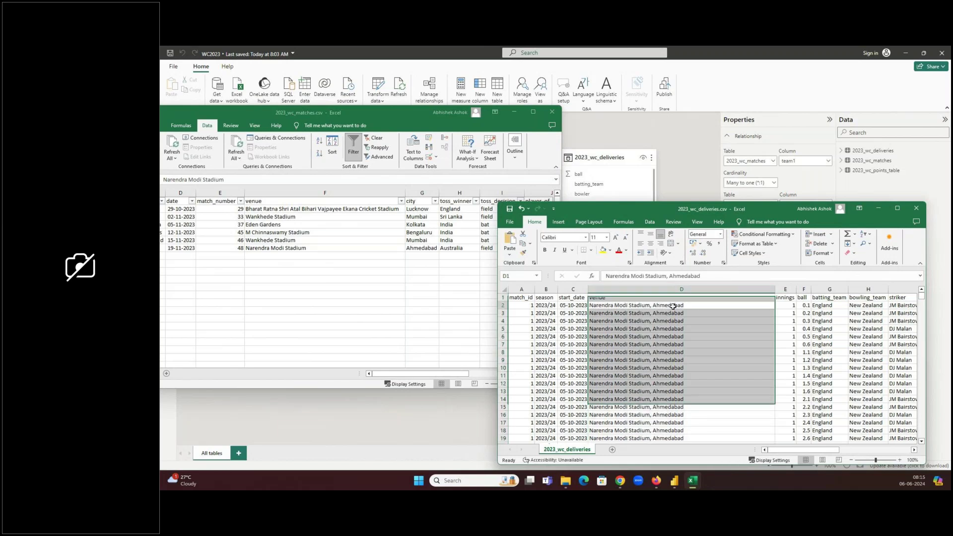
{"action": "left_click", "coordinate": [672, 305]}
{"action": "left_click_drag", "start_coordinate": [606, 276], "coordinate": [701, 276]}
{"action": "key", "text": "Escape"}
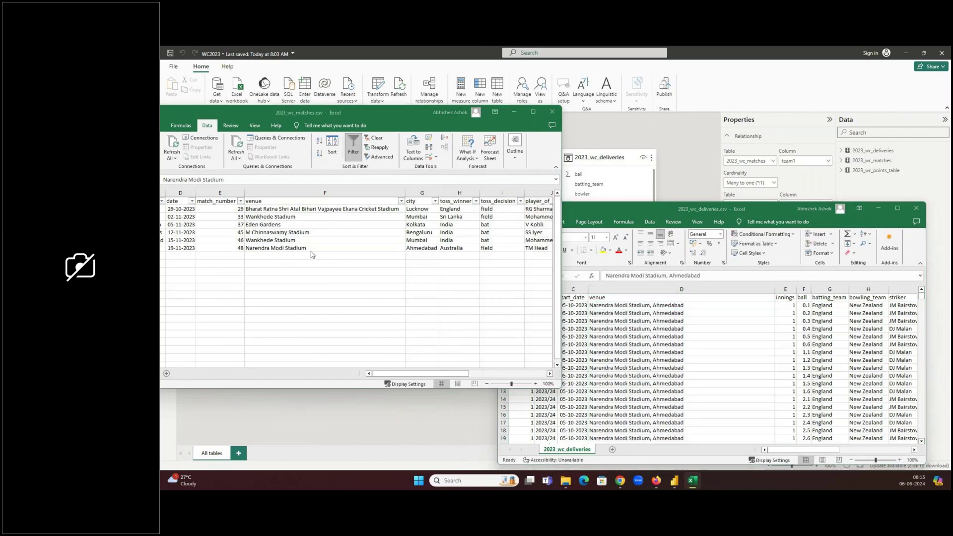
{"action": "left_click", "coordinate": [310, 248]}
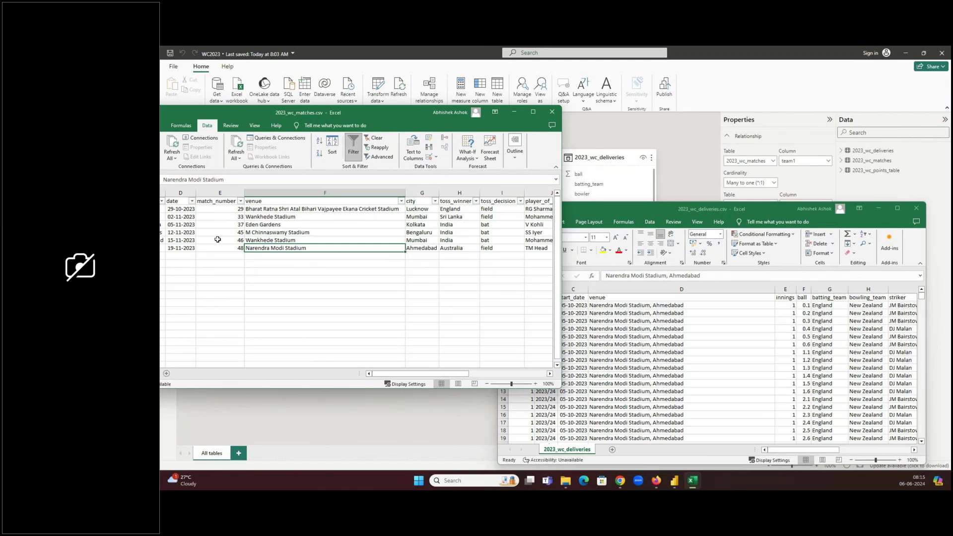
Step: Close the 2023_wc_matches, 2023_wc_deliveries and 2023_wc_points_table workbooks without saving changes
{"action": "left_click", "coordinate": [552, 113]}
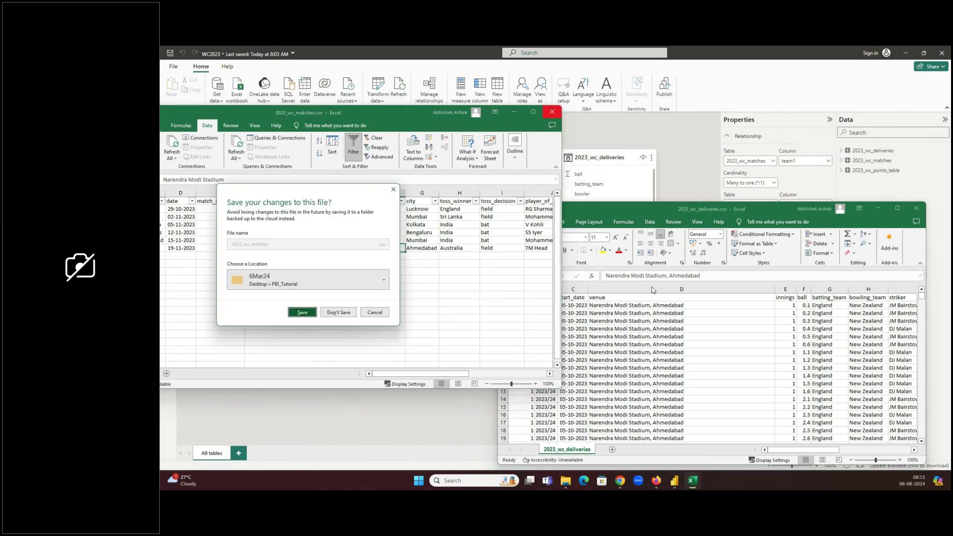
{"action": "left_click", "coordinate": [339, 313]}
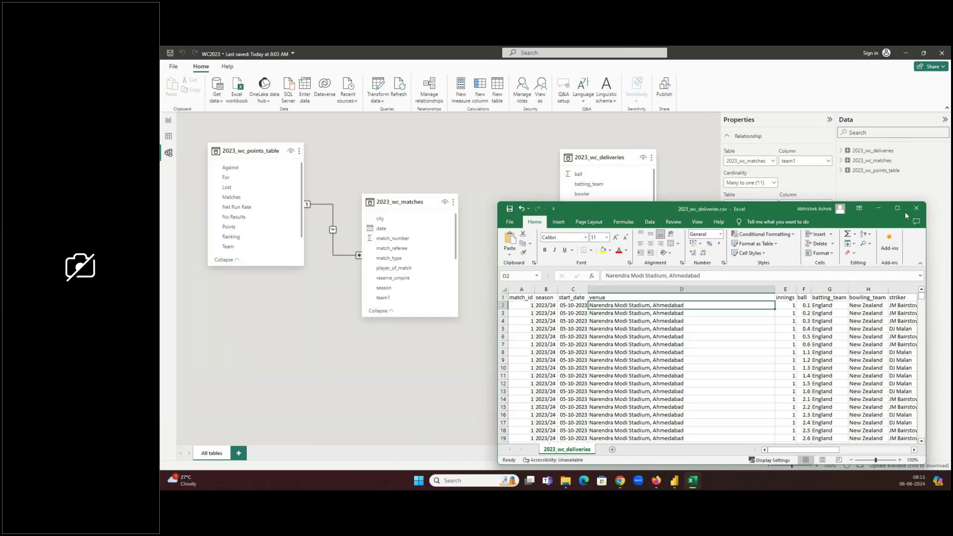
{"action": "left_click", "coordinate": [905, 210]}
{"action": "left_click", "coordinate": [741, 398]}
{"action": "mouse_move", "coordinate": [692, 480]}
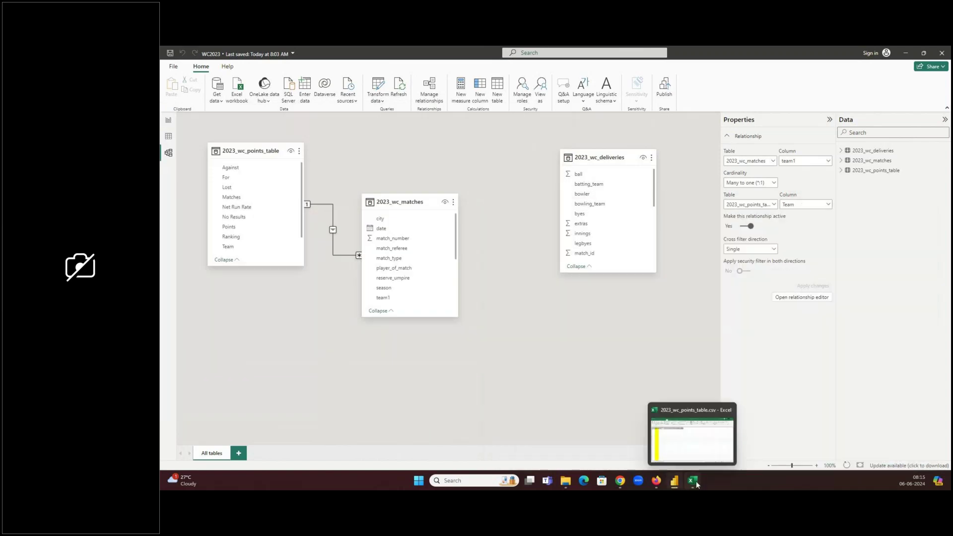
{"action": "left_click", "coordinate": [687, 447]}
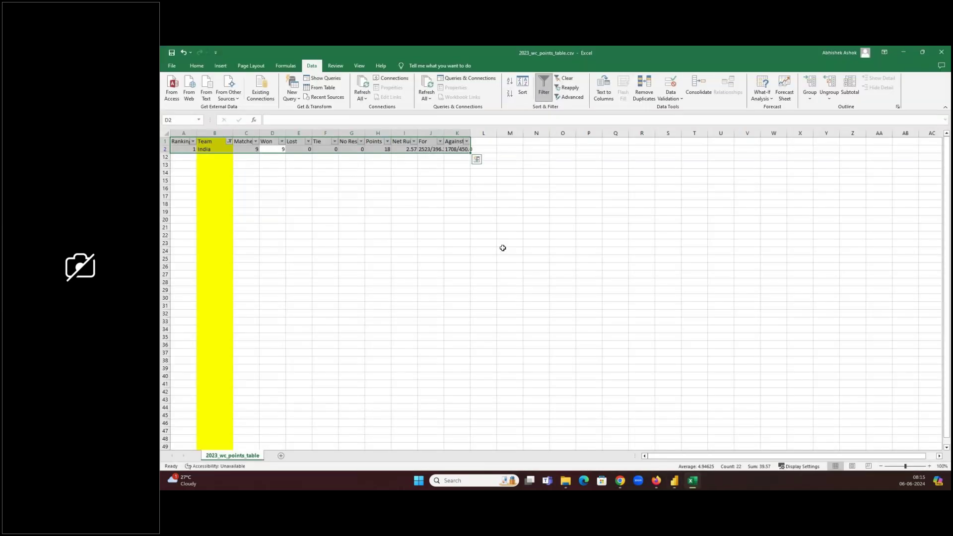
{"action": "left_click", "coordinate": [941, 52]}
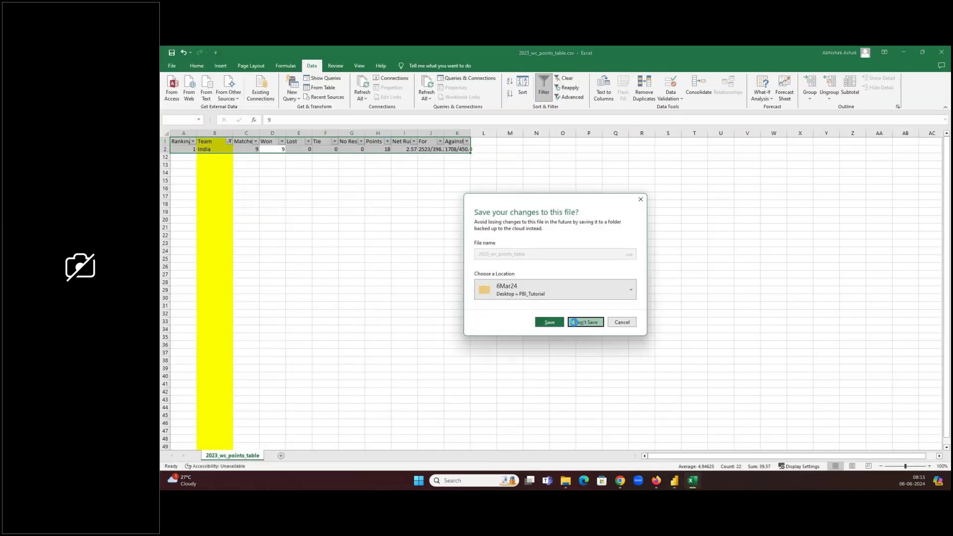
{"action": "left_click", "coordinate": [585, 320]}
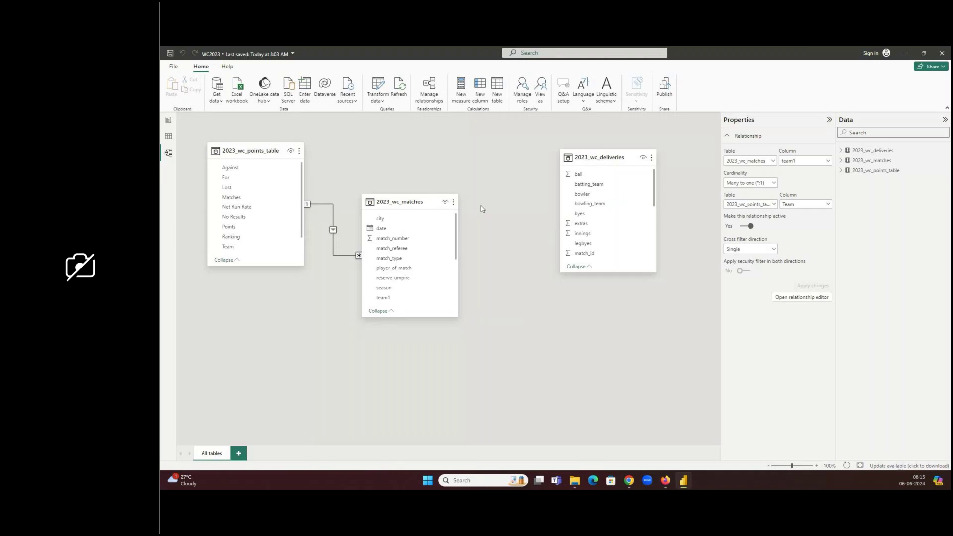
Step: Open the Power Query Editor from the WC2023 report and display the 2023_wc_matches query
{"action": "left_click", "coordinate": [383, 88]}
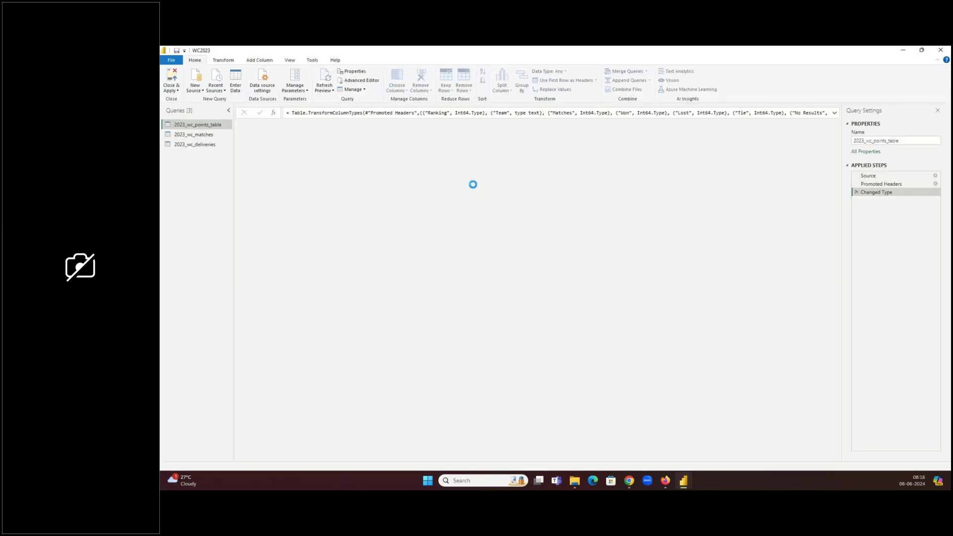
{"action": "left_click", "coordinate": [217, 136]}
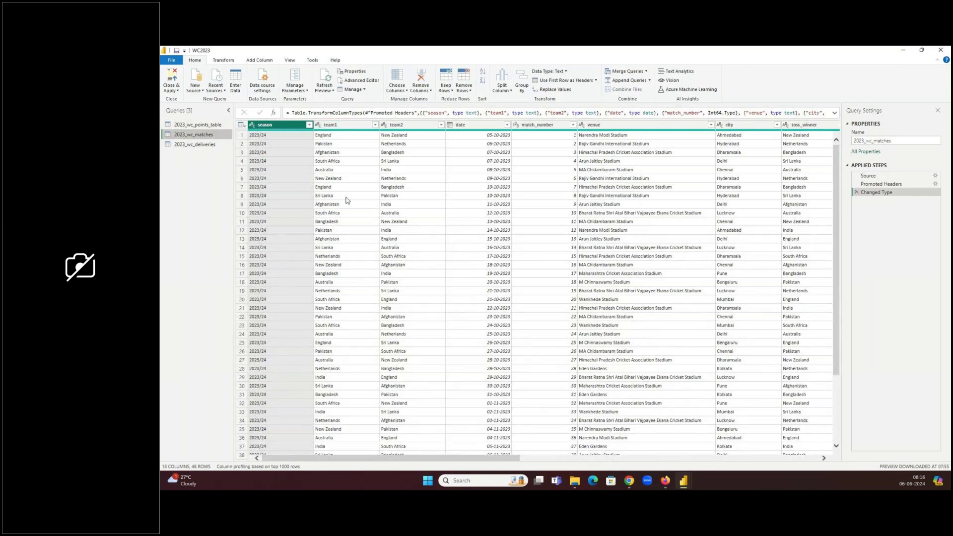
Step: Split the venue column of the 2023_wc_deliveries query by comma at each occurrence of the delimiter
{"action": "double_click", "coordinate": [379, 50]}
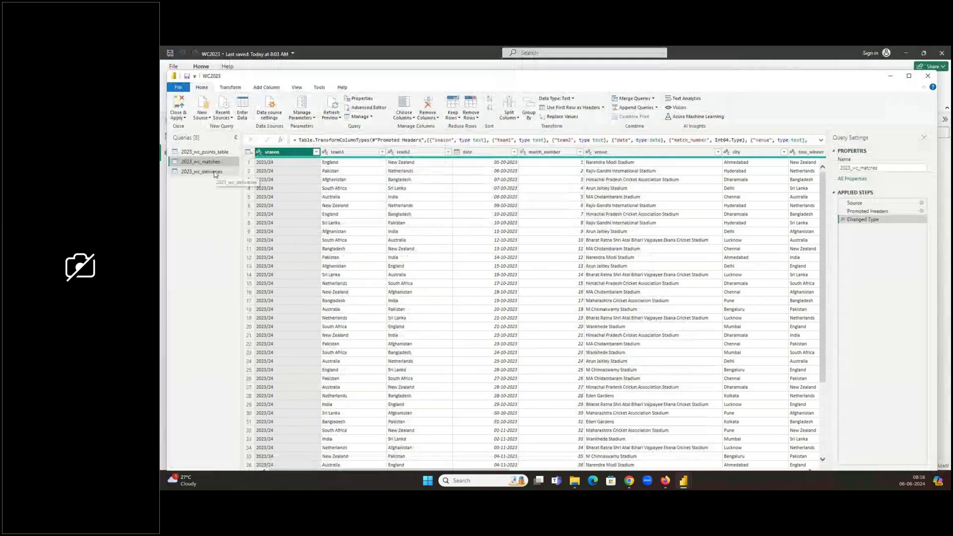
{"action": "left_click", "coordinate": [214, 172]}
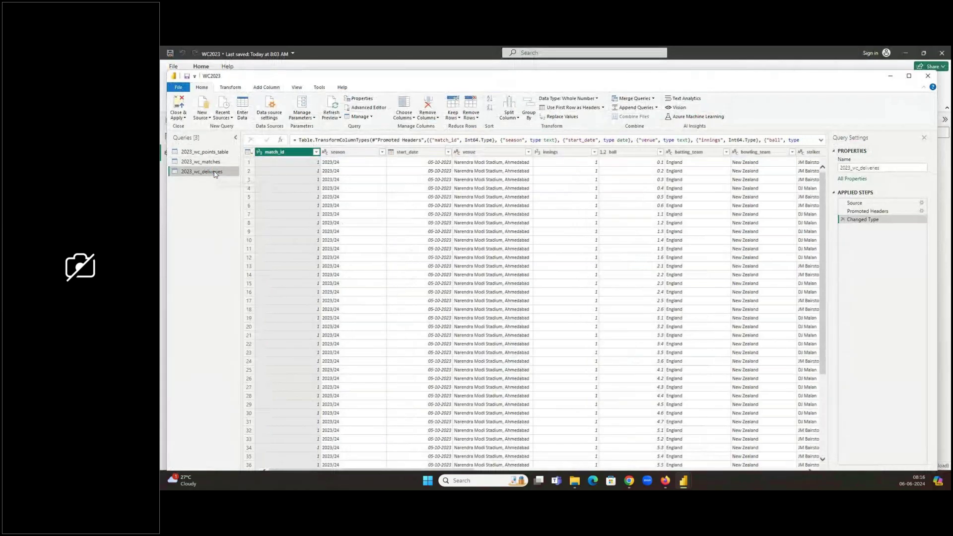
{"action": "left_click", "coordinate": [497, 154]}
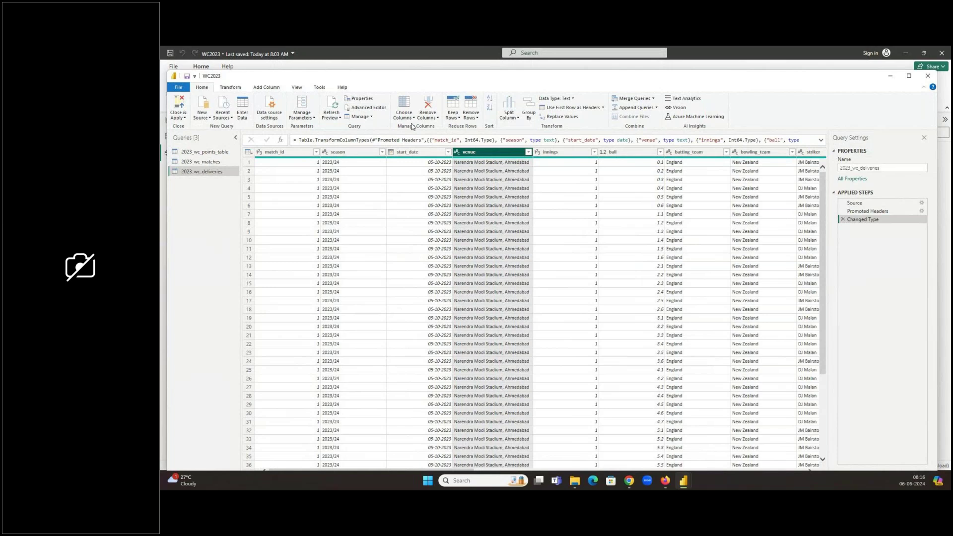
{"action": "left_click", "coordinate": [512, 120]}
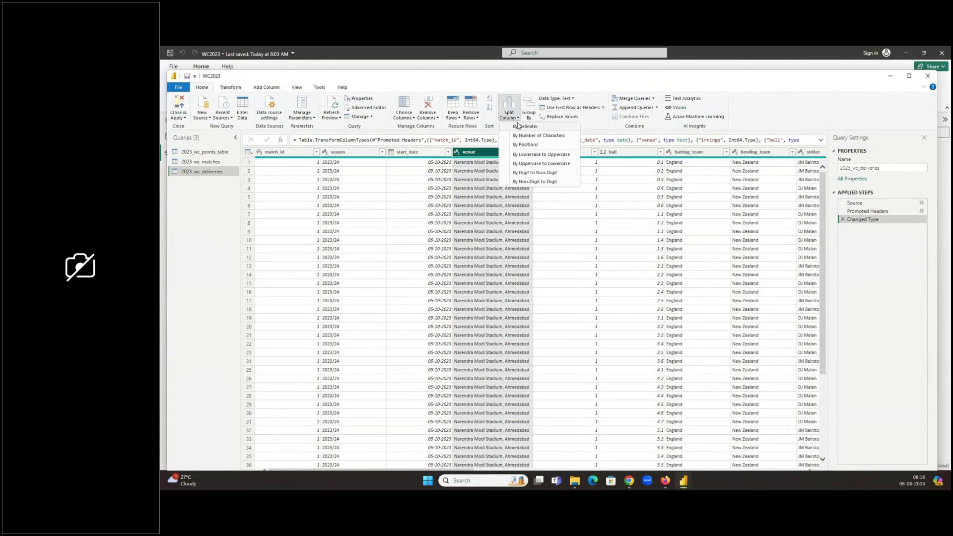
{"action": "left_click", "coordinate": [518, 172]}
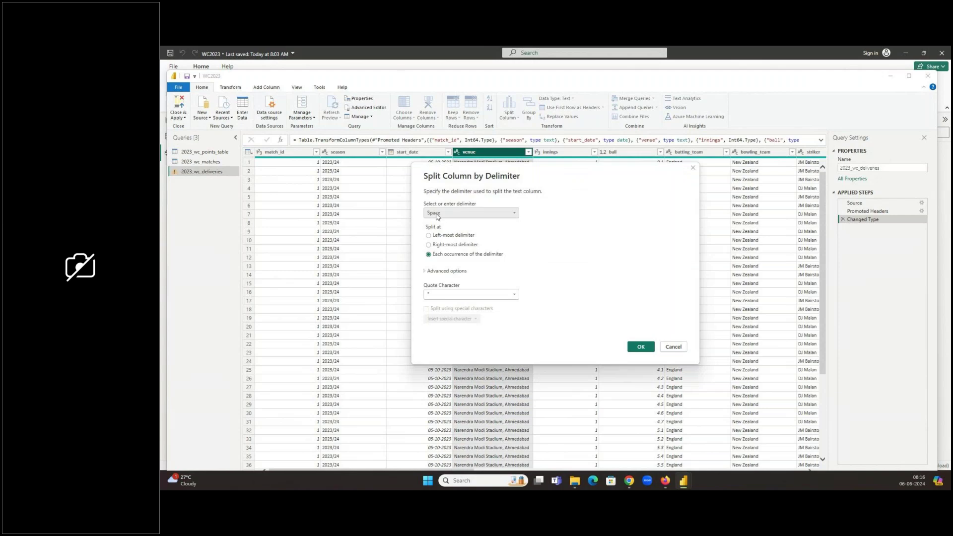
{"action": "left_click", "coordinate": [444, 213]}
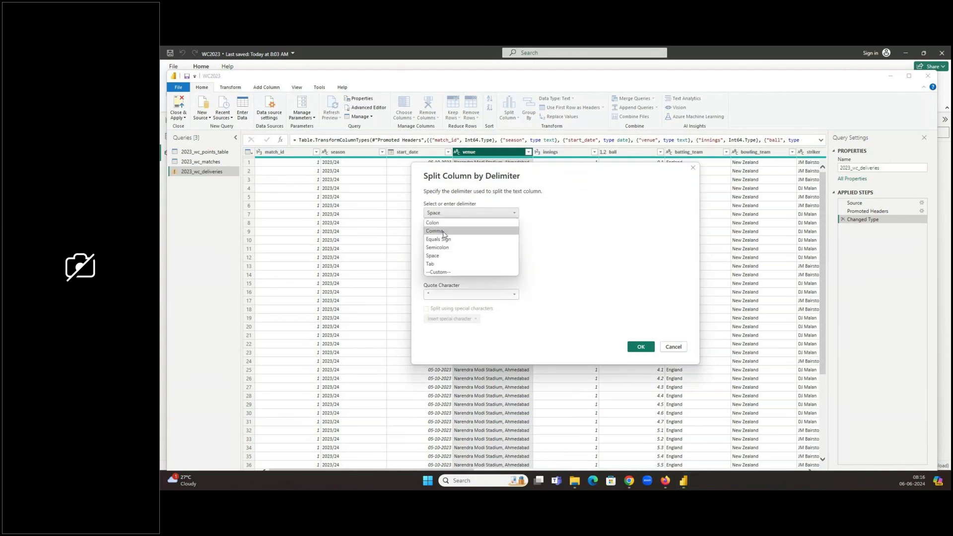
{"action": "left_click", "coordinate": [443, 232]}
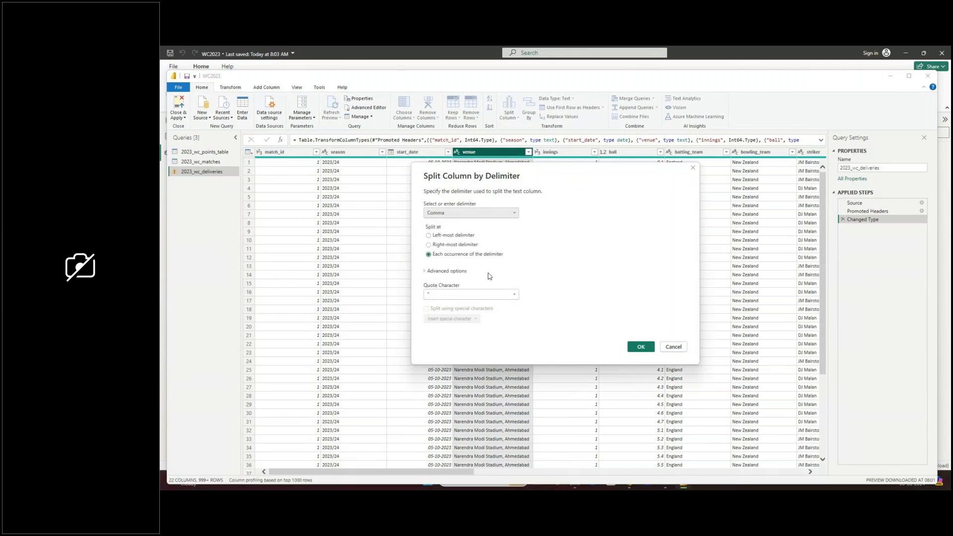
{"action": "left_click", "coordinate": [640, 347]}
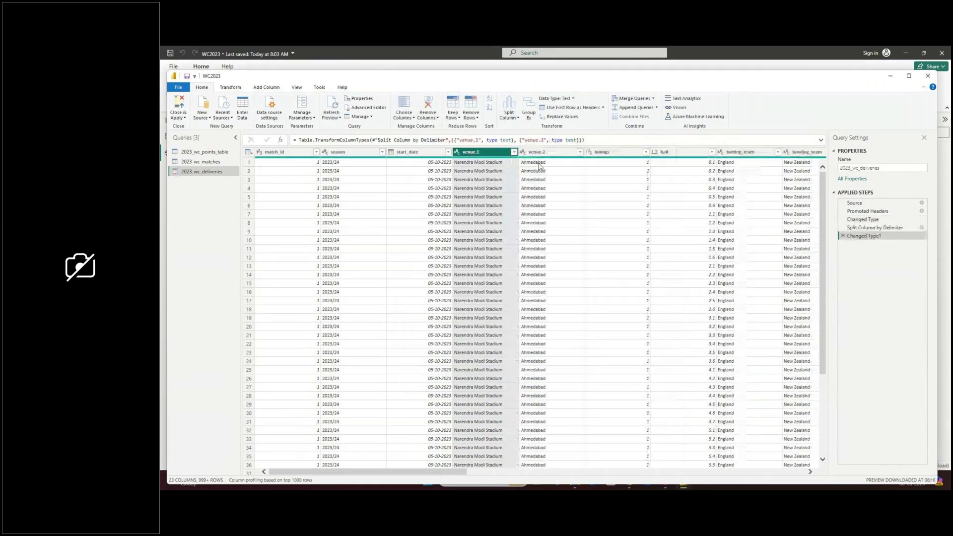
Step: Rename the venue.1 column holding the stadium names as Venue
{"action": "double_click", "coordinate": [474, 152]}
{"action": "type", "text": "V"}
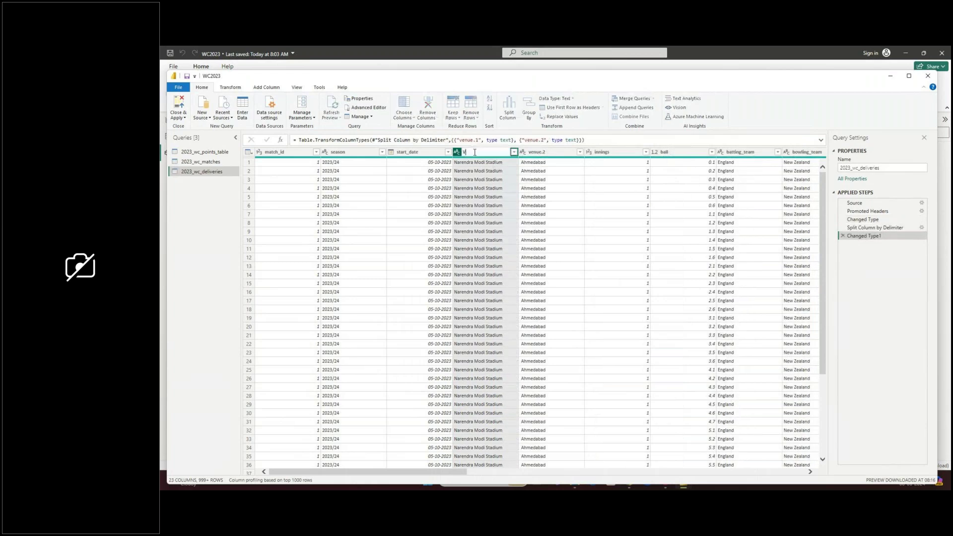
{"action": "type", "text": "enue"}
{"action": "key", "text": "Return"}
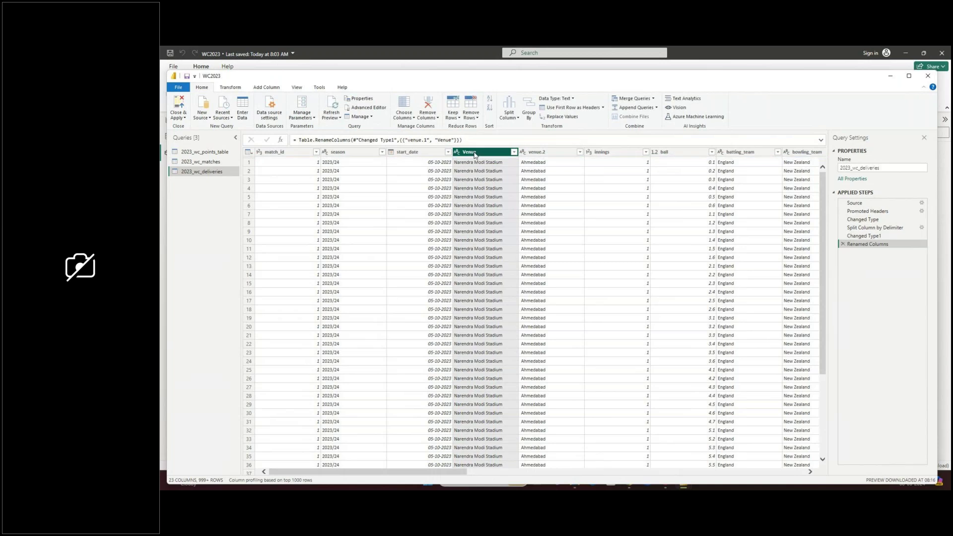
Step: Rename the venue.2 column as City
{"action": "left_click", "coordinate": [547, 157]}
{"action": "right_click", "coordinate": [546, 156]}
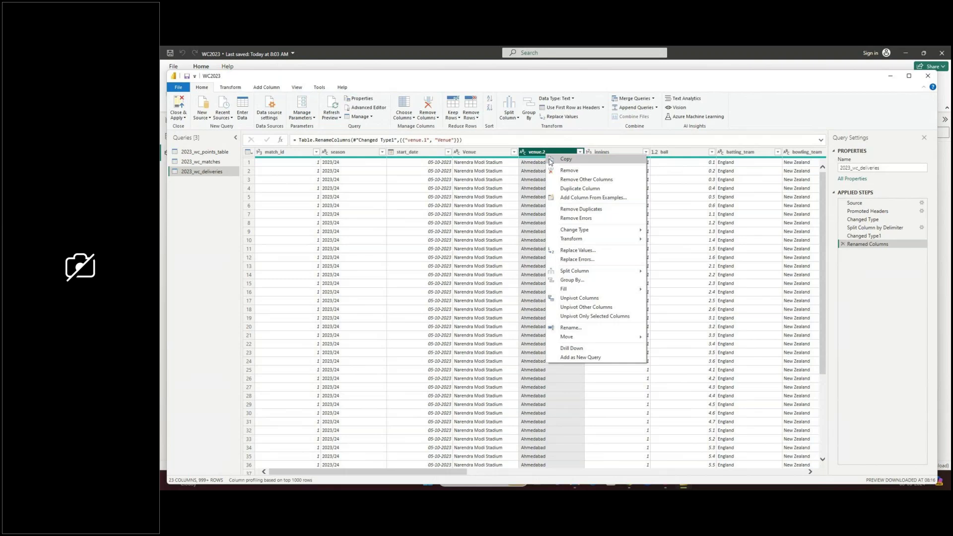
{"action": "left_click", "coordinate": [560, 327]}
{"action": "double_click", "coordinate": [544, 152]}
{"action": "type", "text": "City"}
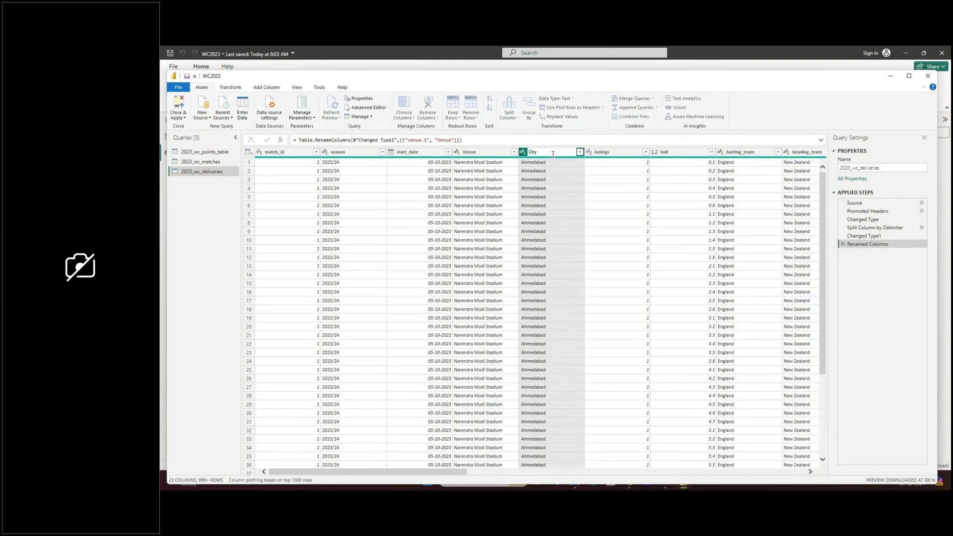
{"action": "key", "text": "Escape"}
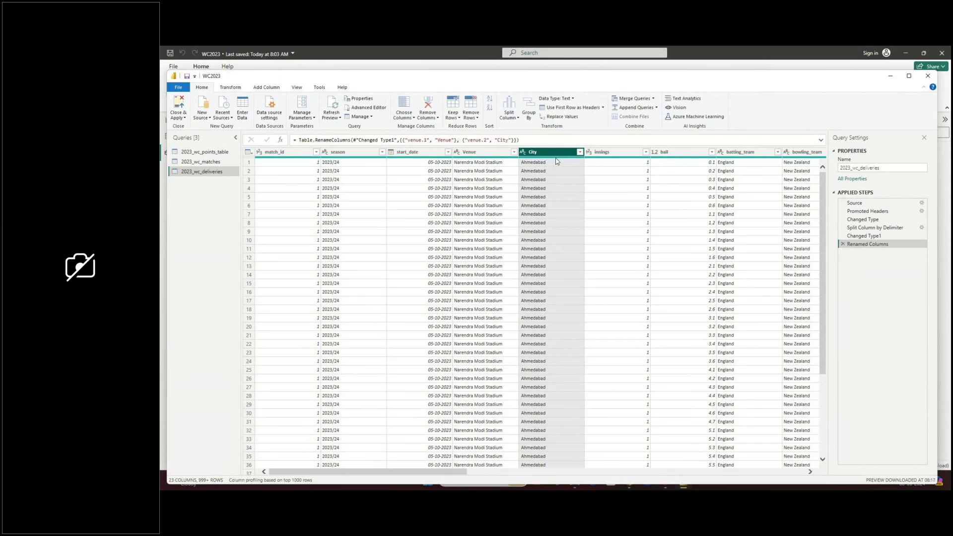
Step: Review the applied steps from Changed Type through Renamed Columns, including the rename formula and the delimiter split's settings
{"action": "left_click", "coordinate": [875, 221]}
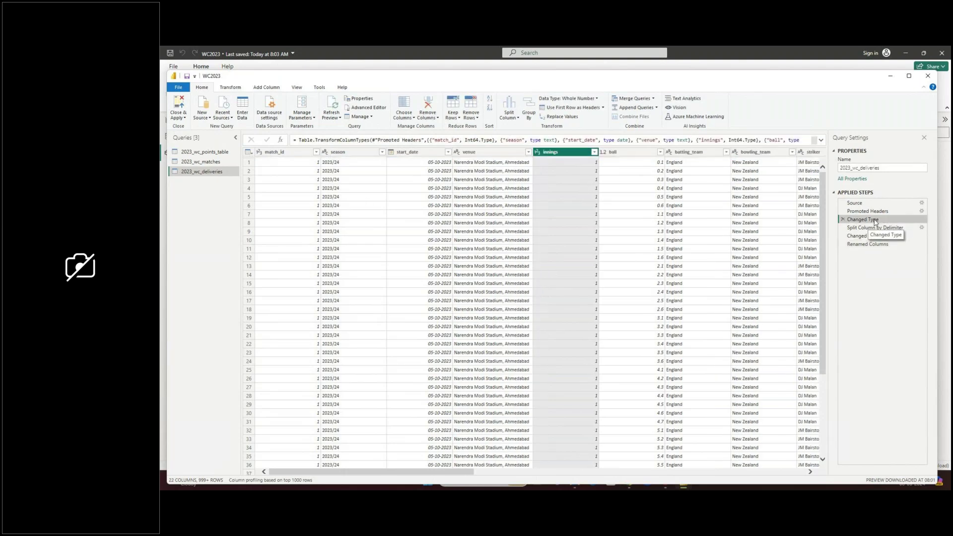
{"action": "left_click", "coordinate": [869, 228]}
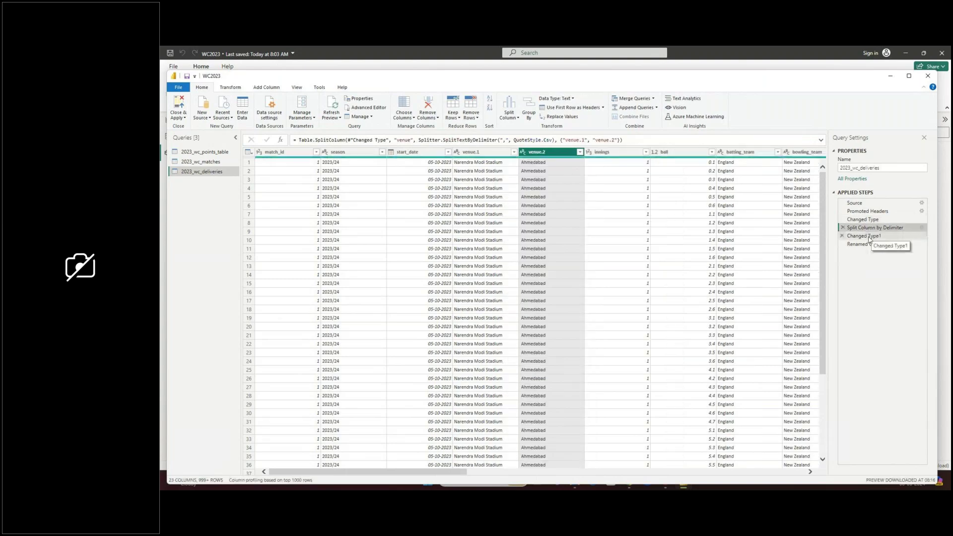
{"action": "left_click", "coordinate": [868, 237]}
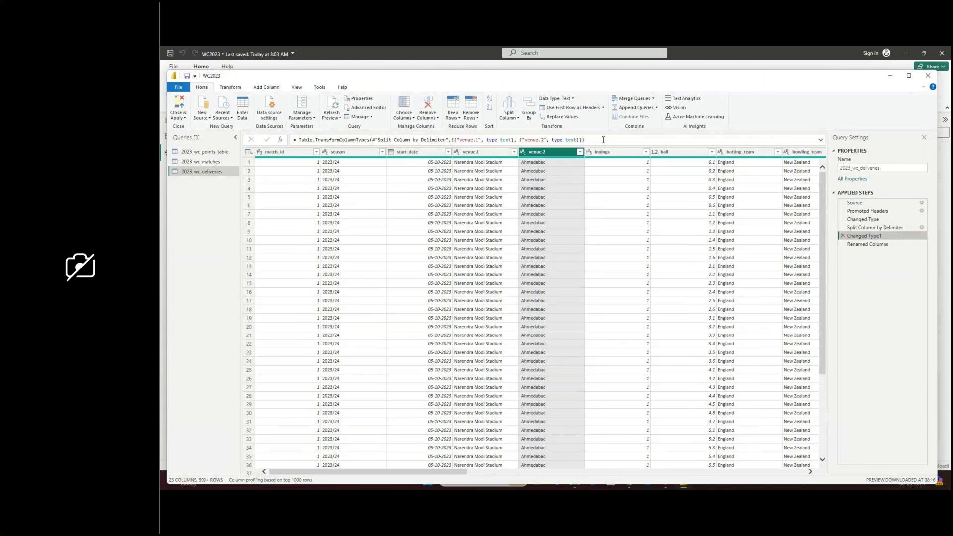
{"action": "left_click", "coordinate": [864, 246]}
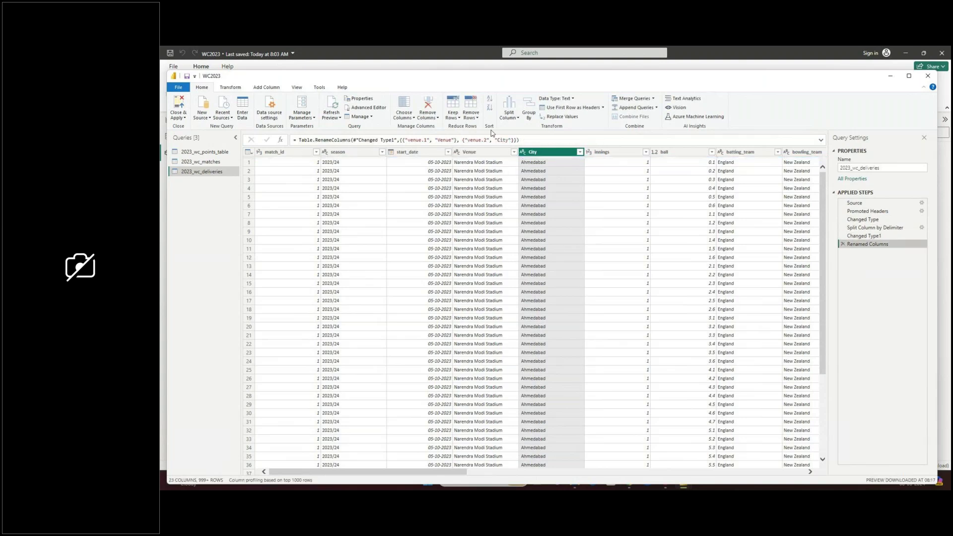
{"action": "double_click", "coordinate": [422, 140]}
{"action": "double_click", "coordinate": [444, 140]}
{"action": "left_click_drag", "start_coordinate": [486, 141], "coordinate": [467, 141]}
{"action": "left_click", "coordinate": [502, 140]}
{"action": "double_click", "coordinate": [502, 140]}
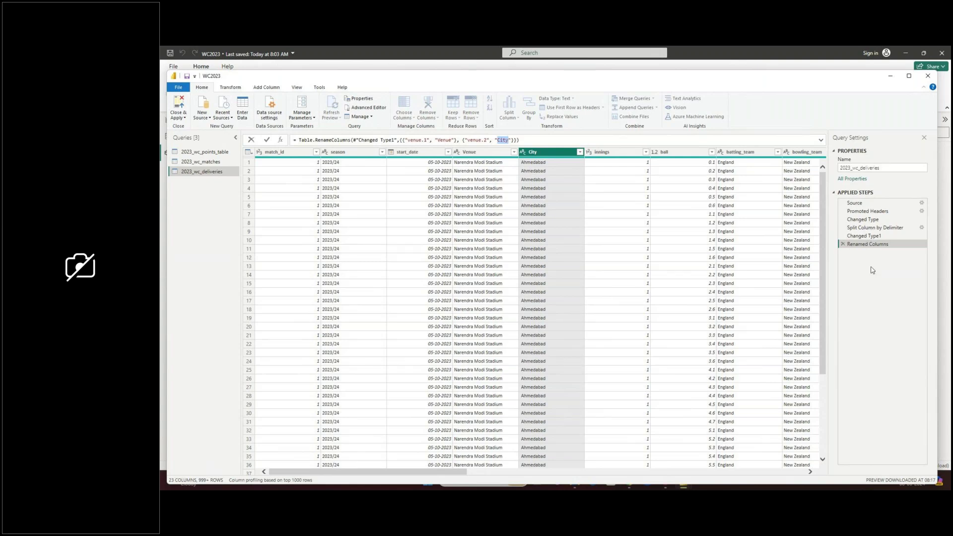
{"action": "double_click", "coordinate": [880, 230]}
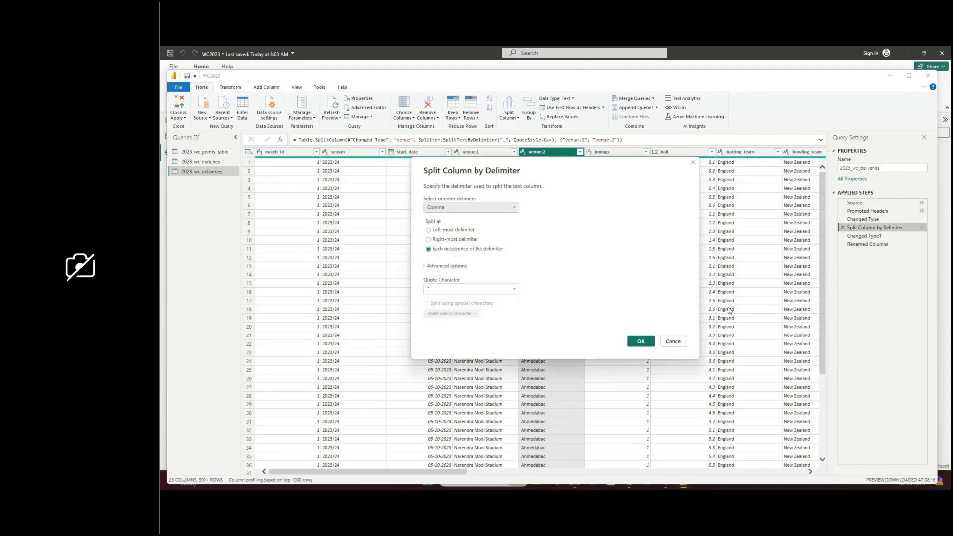
{"action": "key", "text": "Escape"}
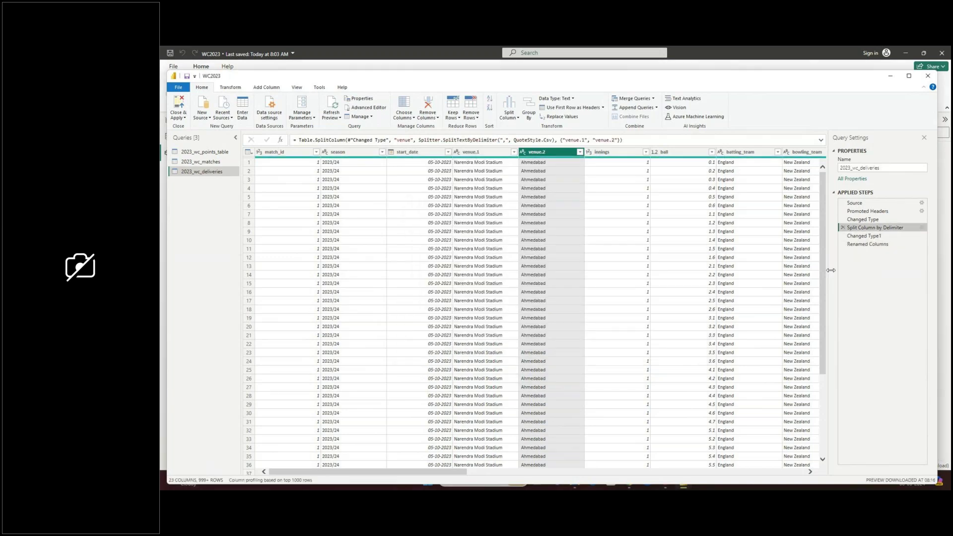
Step: Rename the applied step Split Column by Delimiter as "venue split"
{"action": "right_click", "coordinate": [879, 228]}
{"action": "left_click", "coordinate": [902, 244]}
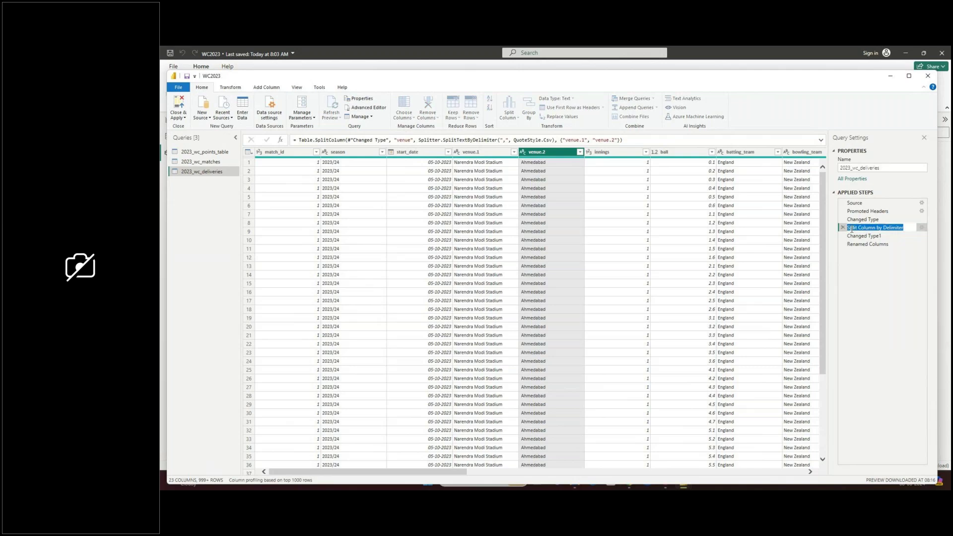
{"action": "key", "text": "BackSpace"}
{"action": "type", "text": "venue split"}
Step: Rename the applied step Changed Type1 as "auto type"
{"action": "left_click", "coordinate": [856, 237]}
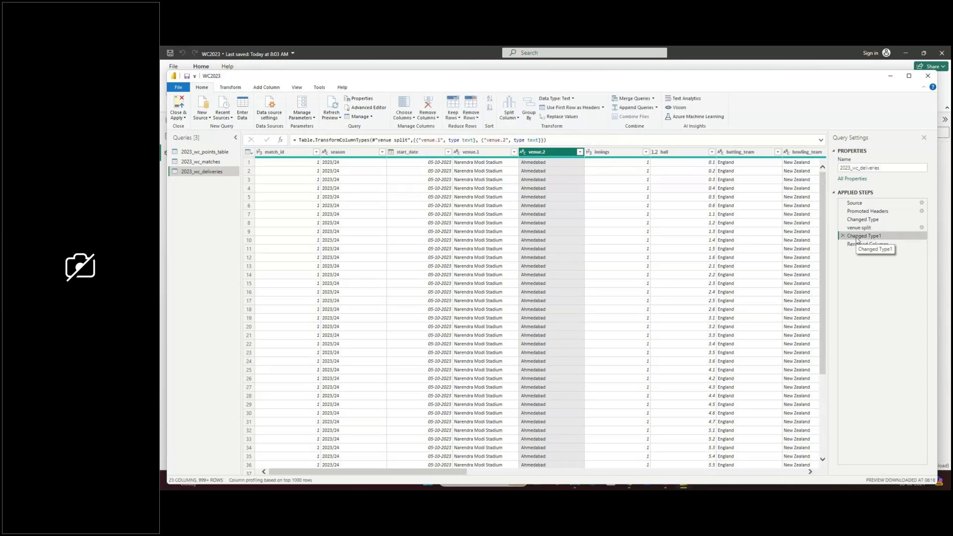
{"action": "right_click", "coordinate": [857, 240]}
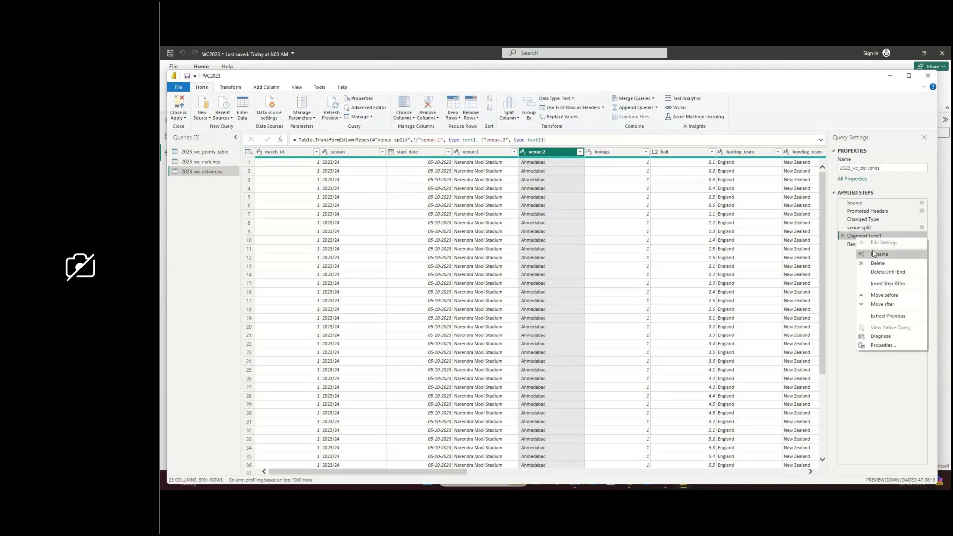
{"action": "left_click", "coordinate": [874, 253]}
{"action": "type", "text": "auto chan"}
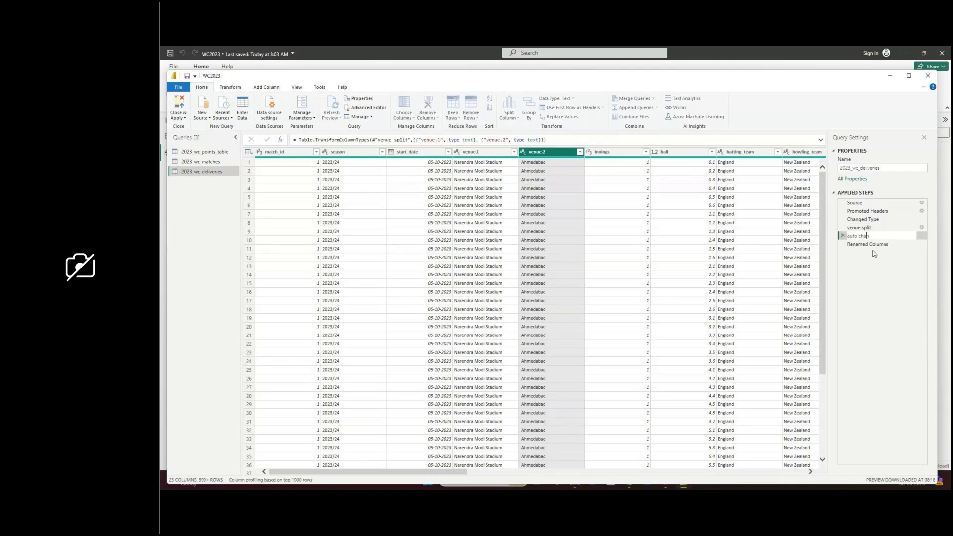
{"action": "key", "text": "BackSpace"}
{"action": "key", "text": "BackSpace"}
{"action": "key", "text": "BackSpace"}
{"action": "key", "text": "BackSpace"}
{"action": "type", "text": "type"}
{"action": "key", "text": "Return"}
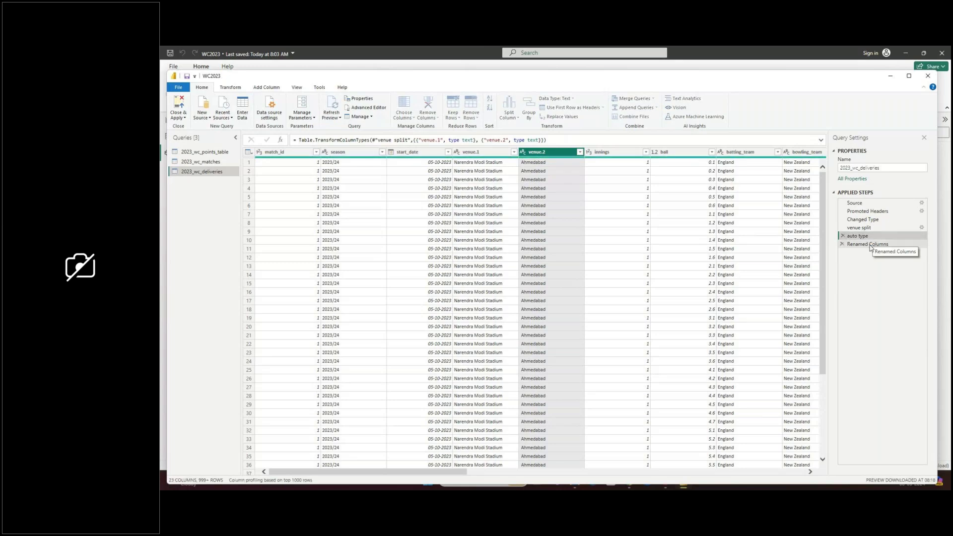
Step: Rename the applied step Renamed Columns as "venue column rename"
{"action": "left_click", "coordinate": [868, 244]}
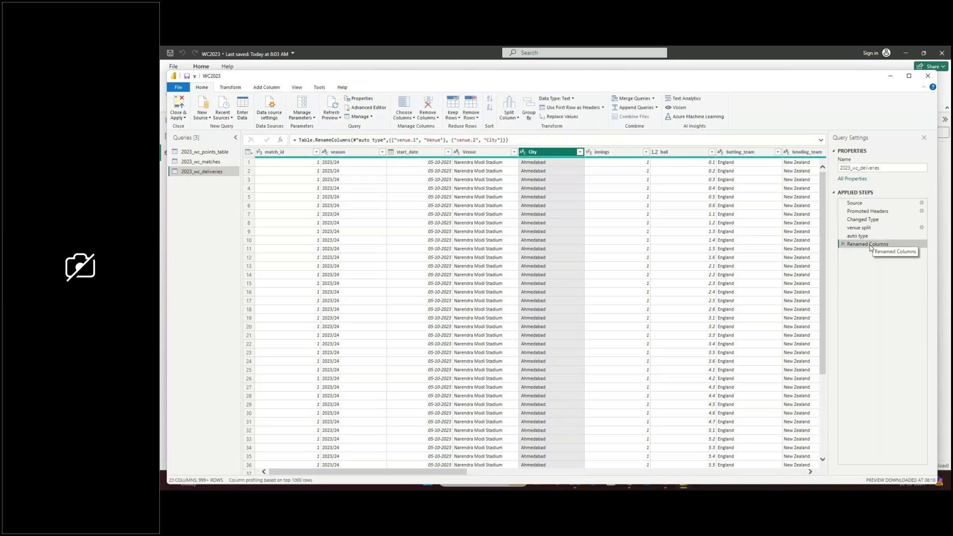
{"action": "right_click", "coordinate": [870, 246]}
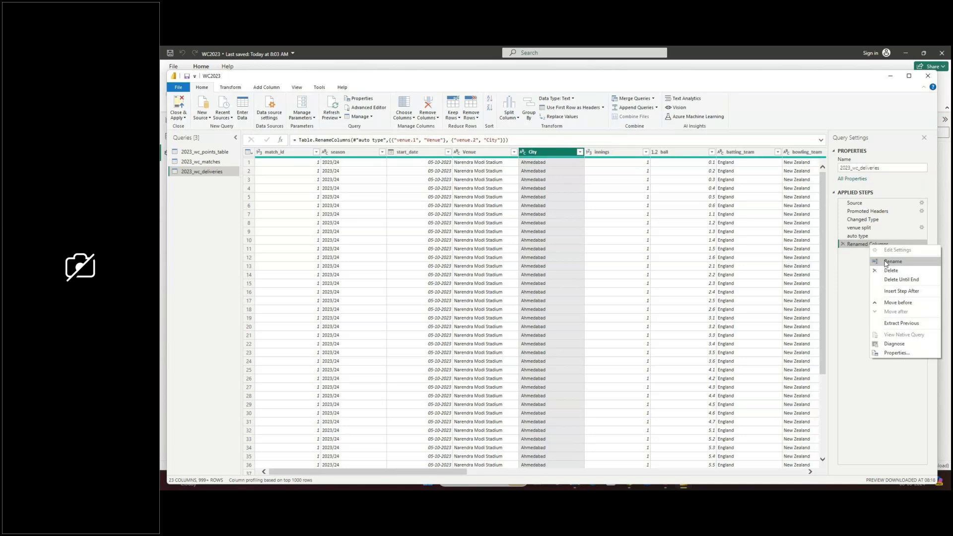
{"action": "left_click", "coordinate": [887, 263]}
{"action": "type", "text": "venue colu"}
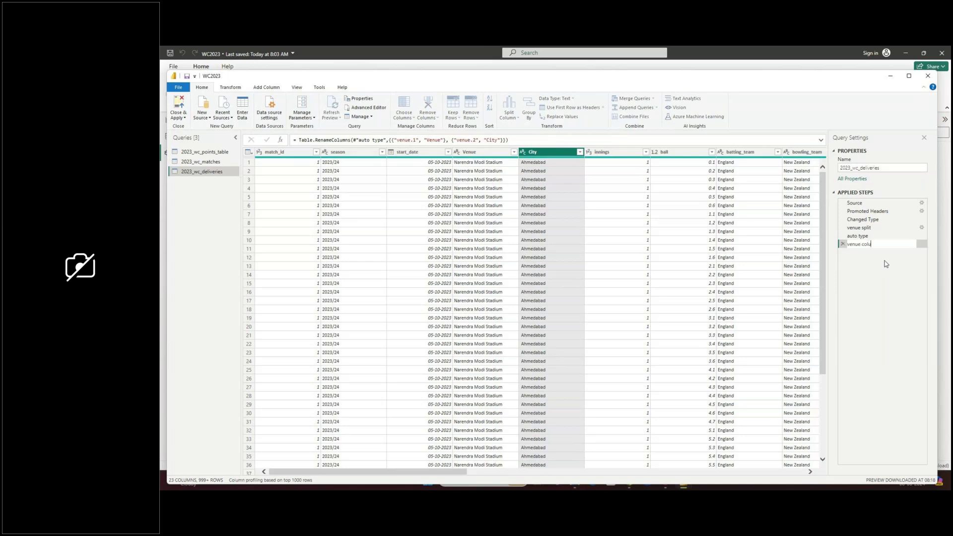
{"action": "type", "text": "mn rename"}
{"action": "key", "text": "Return"}
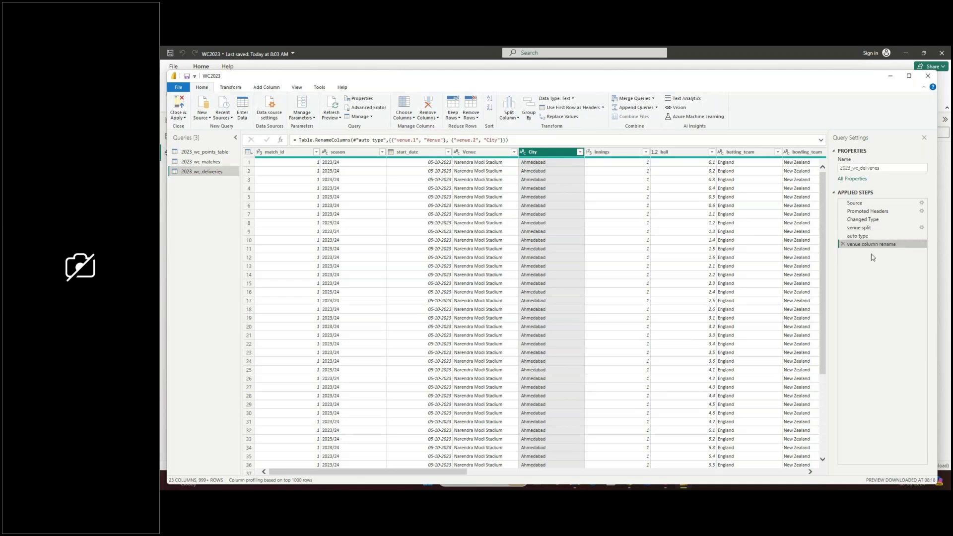
Step: Apply the query changes to the WC2023 model and move the 2023_wc_deliveries table closer to 2023_wc_matches
{"action": "left_click", "coordinate": [182, 104]}
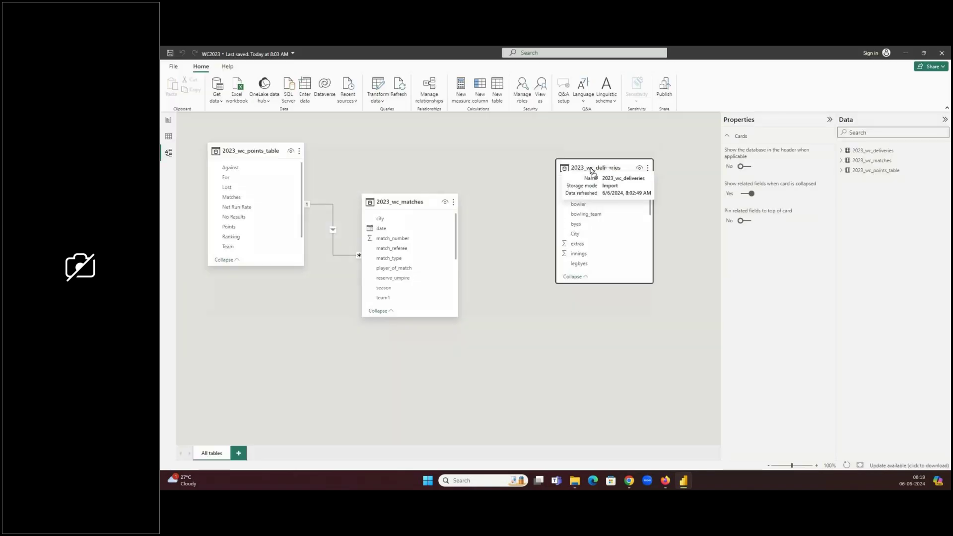
{"action": "left_click_drag", "start_coordinate": [591, 172], "coordinate": [557, 176]}
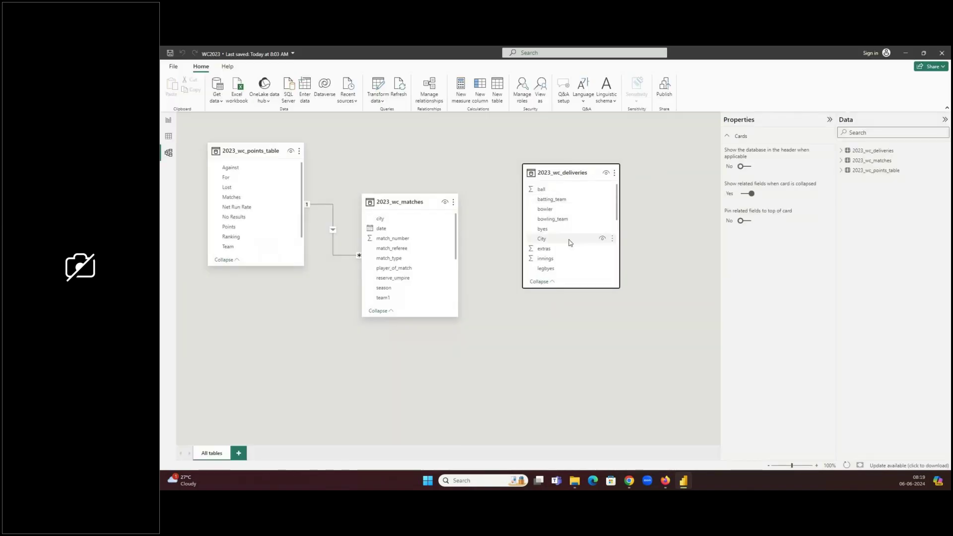
Step: Create an active many-to-many relationship between venue in 2023_wc_matches and Venue in 2023_wc_deliveries, with cross filter direction Both
{"action": "left_click_drag", "start_coordinate": [455, 231], "coordinate": [457, 266]}
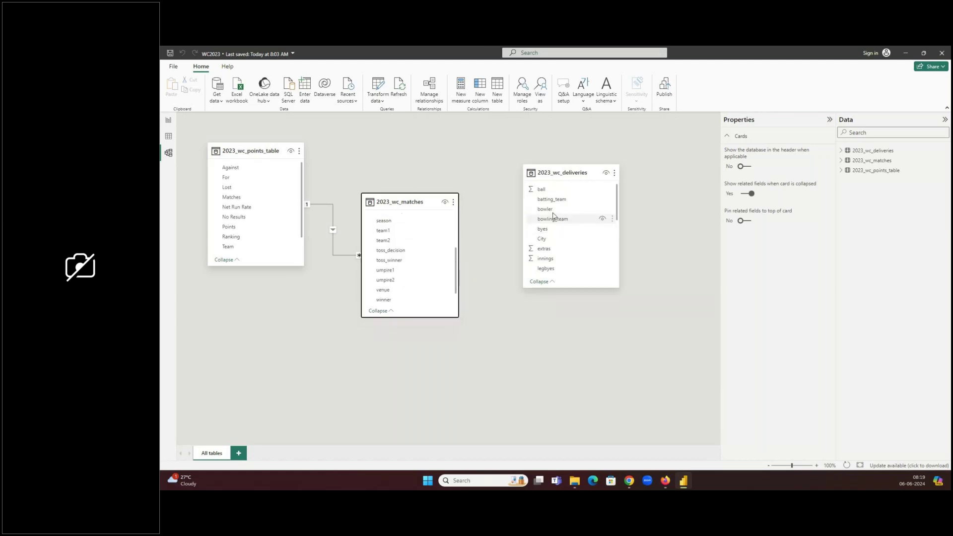
{"action": "scroll", "coordinate": [555, 223], "scroll_direction": "down", "scroll_amount": 3}
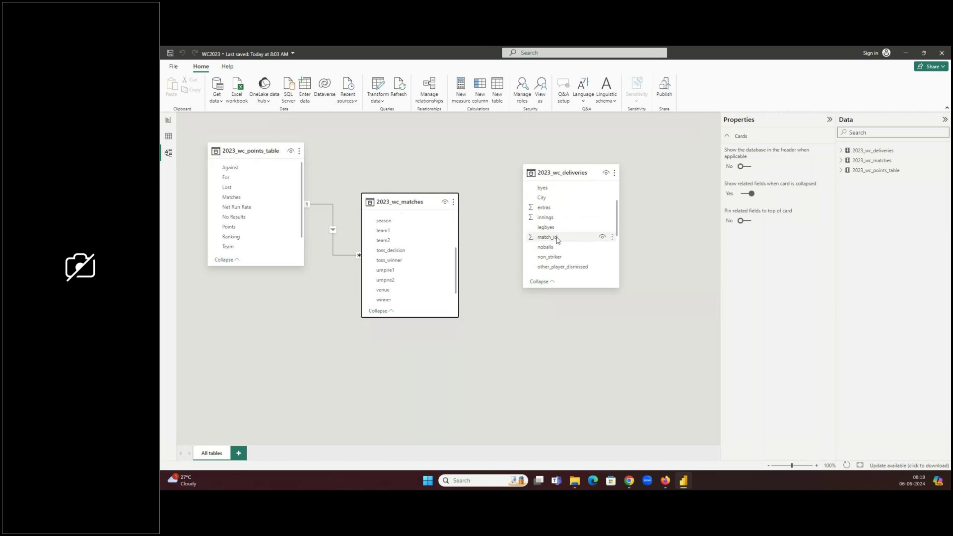
{"action": "left_click", "coordinate": [386, 293]}
{"action": "left_click_drag", "start_coordinate": [386, 294], "coordinate": [571, 235]}
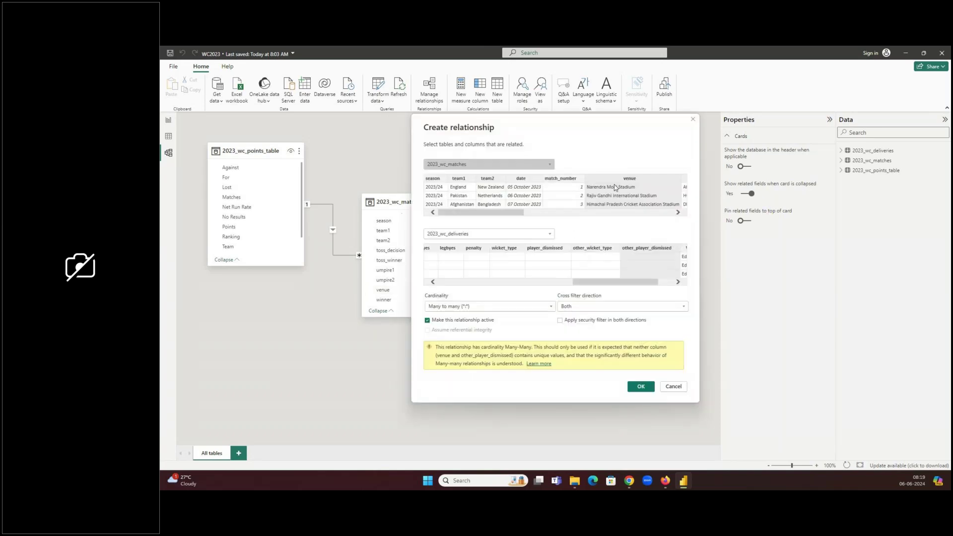
{"action": "mouse_move", "coordinate": [627, 283]}
{"action": "left_mouse_down"}
{"action": "mouse_move", "coordinate": [511, 284]}
{"action": "mouse_move", "coordinate": [644, 287]}
{"action": "left_mouse_up"}
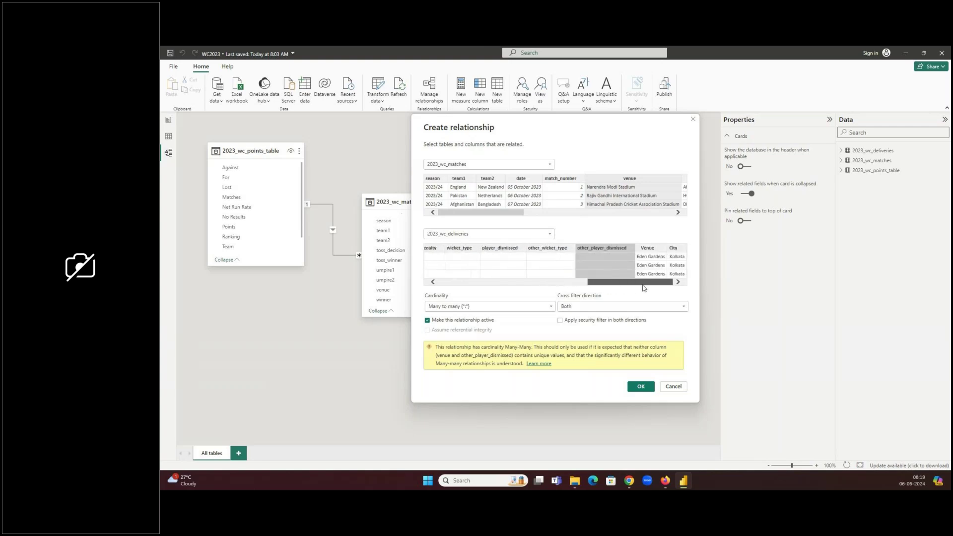
{"action": "left_click", "coordinate": [654, 251]}
{"action": "left_click", "coordinate": [654, 249]}
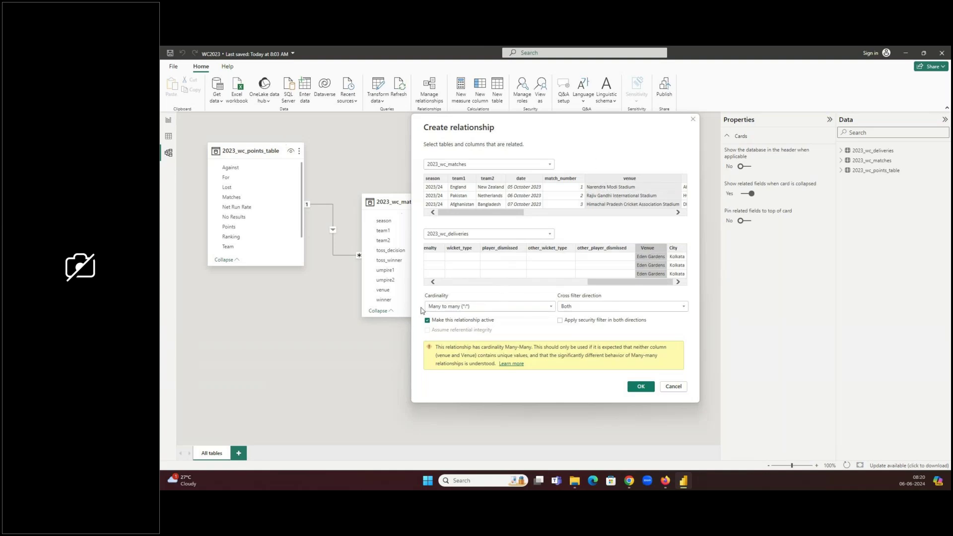
{"action": "left_click", "coordinate": [641, 387]}
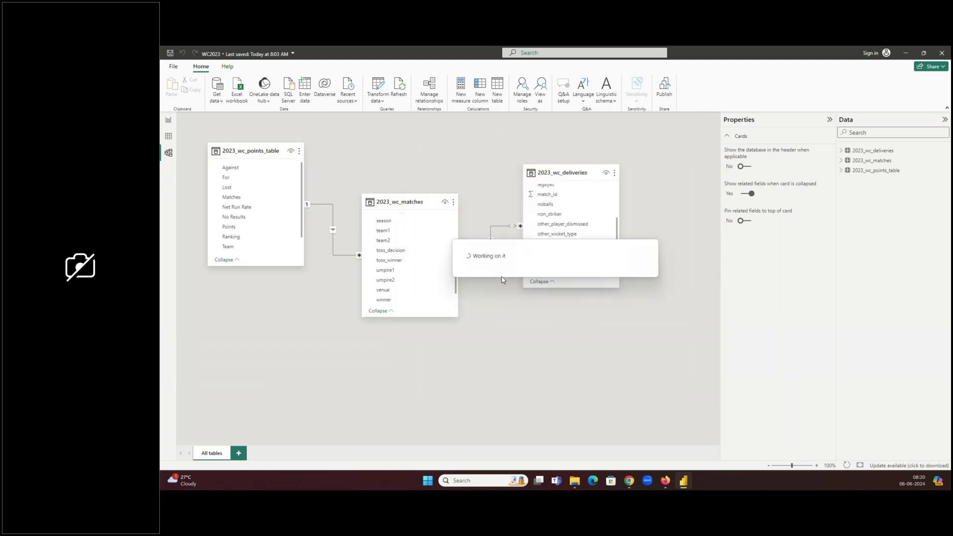
Step: Enlarge the 2023_wc_deliveries card and spread the three table cards apart so the relationship lines are easy to follow
{"action": "left_click_drag", "start_coordinate": [574, 287], "coordinate": [597, 354]}
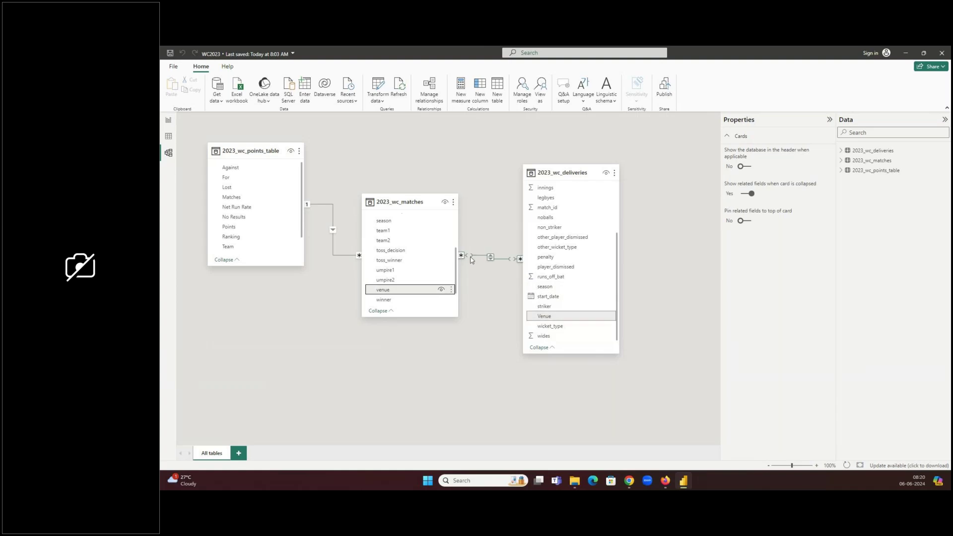
{"action": "left_click_drag", "start_coordinate": [415, 198], "coordinate": [418, 147]}
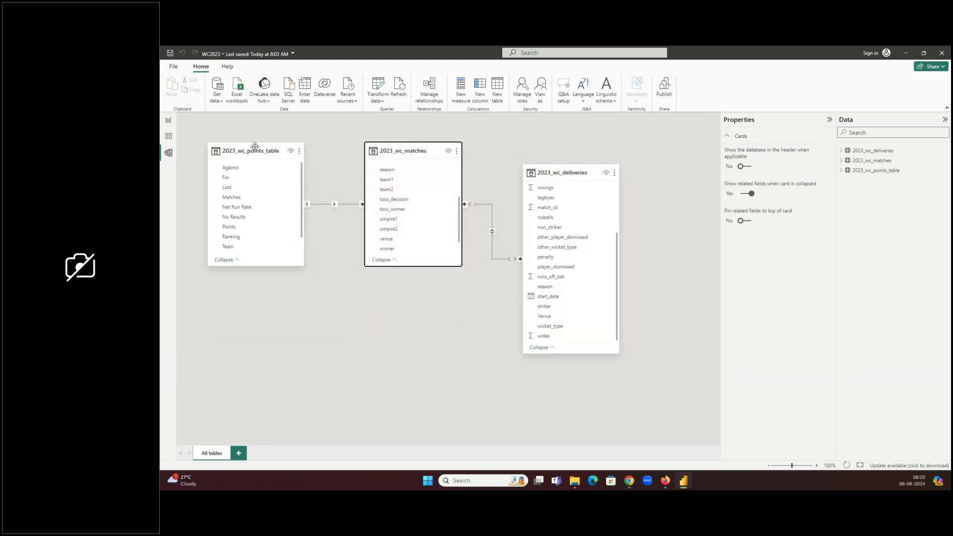
{"action": "left_click_drag", "start_coordinate": [255, 146], "coordinate": [244, 244]}
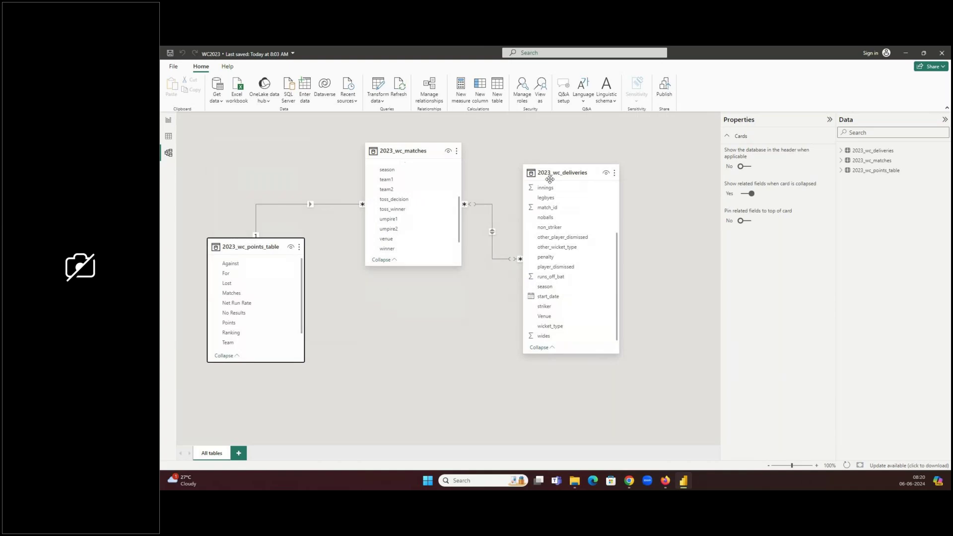
{"action": "left_click_drag", "start_coordinate": [576, 173], "coordinate": [651, 170]}
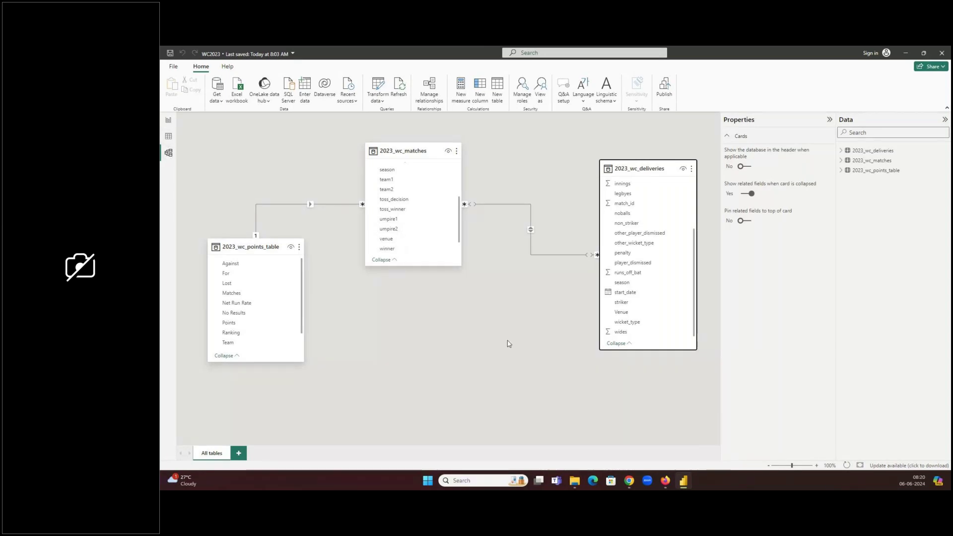
{"action": "mouse_move", "coordinate": [464, 202]}
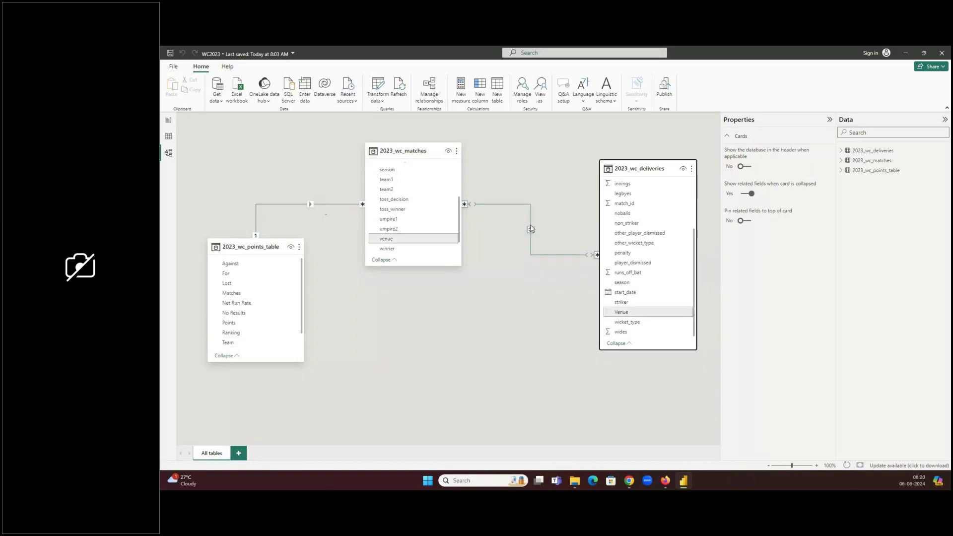
Step: Build a report table from 2023_wc_points_table with Matches, Team, Ranking, Points, Net Run Rate, Won and Lost, and widen it to fit all columns
{"action": "left_click", "coordinate": [173, 138]}
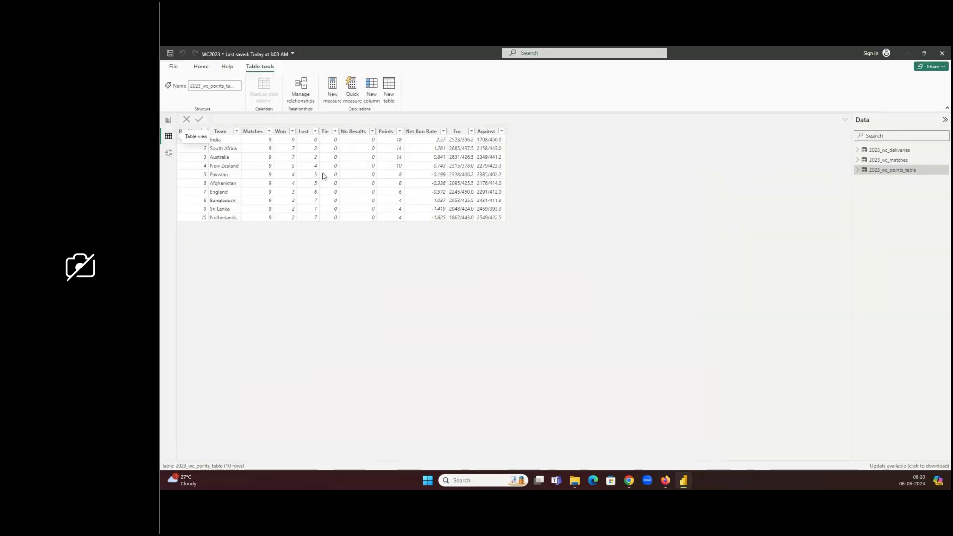
{"action": "left_click", "coordinate": [170, 122]}
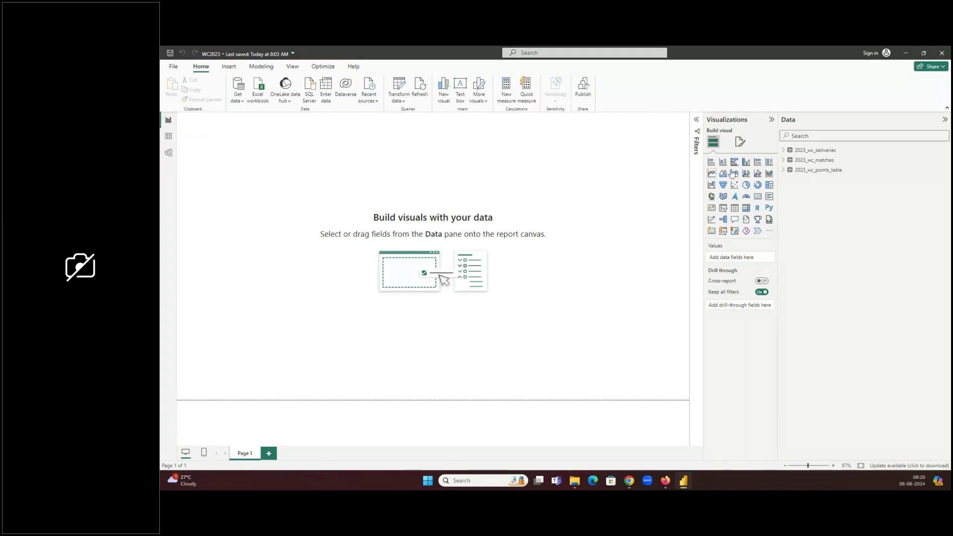
{"action": "left_click", "coordinate": [794, 170]}
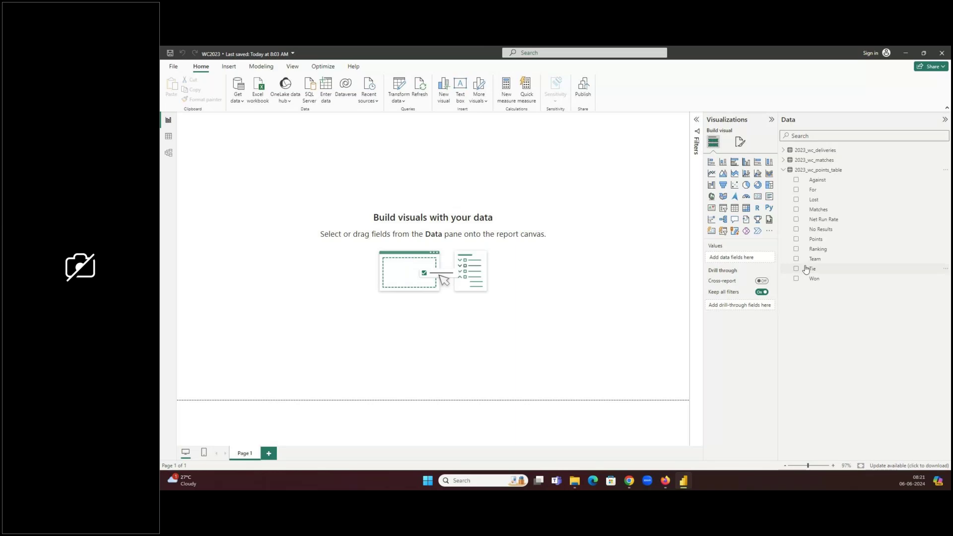
{"action": "left_click", "coordinate": [796, 210]}
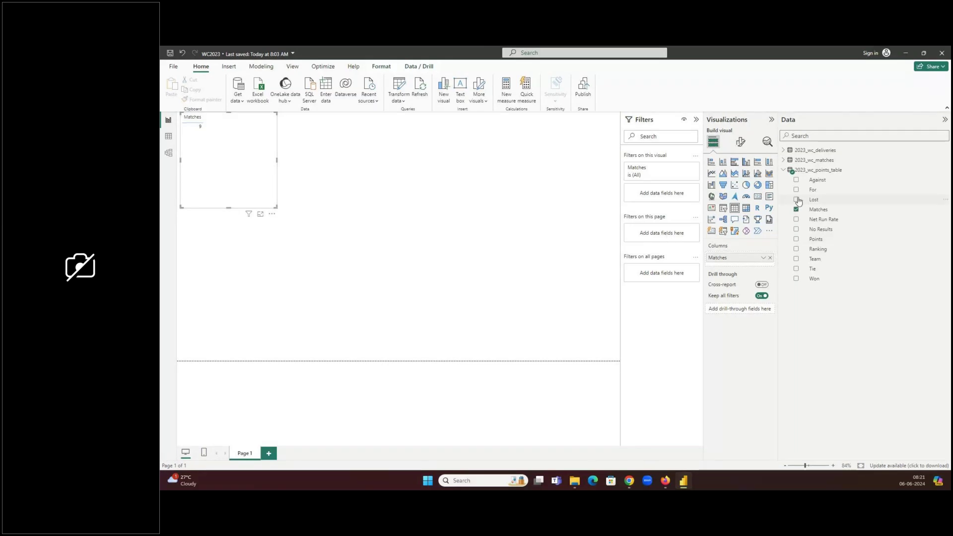
{"action": "left_click", "coordinate": [797, 259]}
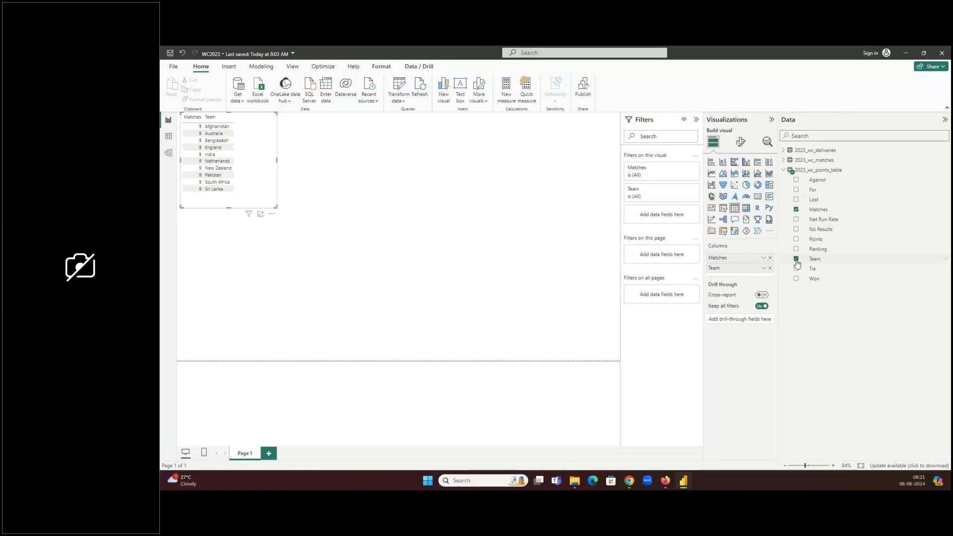
{"action": "left_click", "coordinate": [796, 249]}
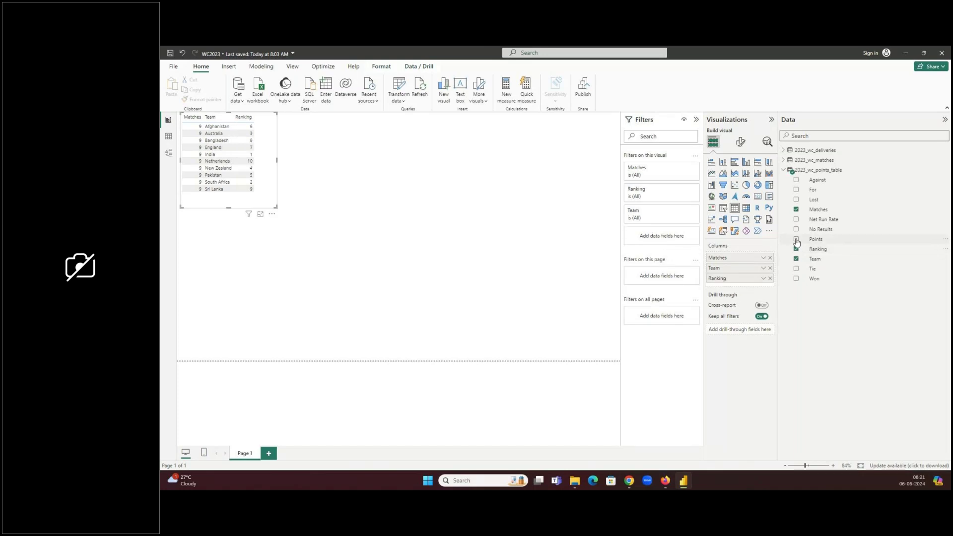
{"action": "left_click", "coordinate": [797, 240]}
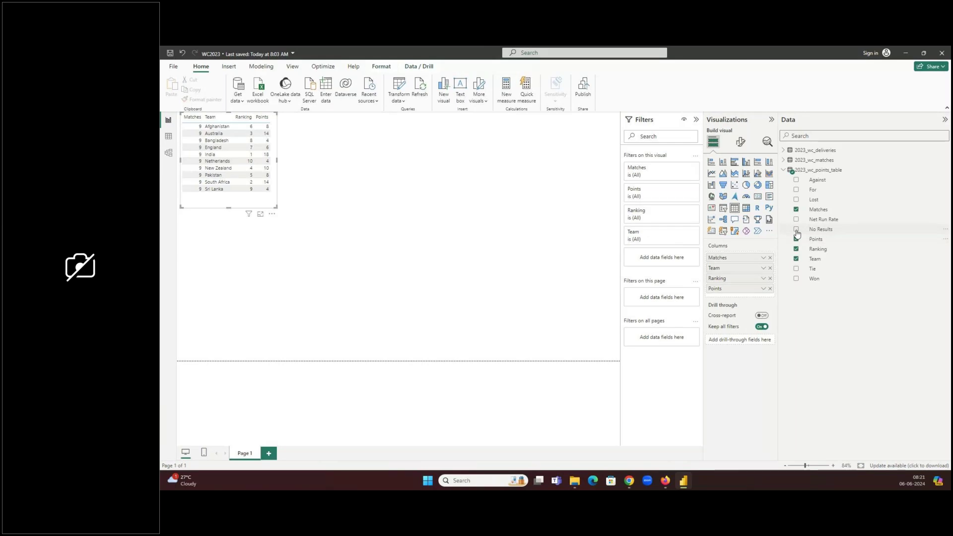
{"action": "left_click", "coordinate": [797, 219]}
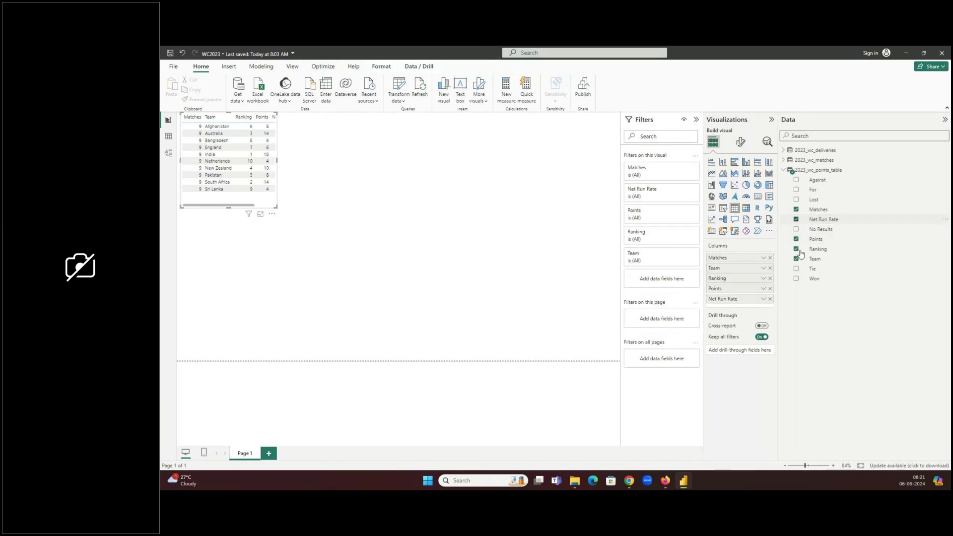
{"action": "left_click", "coordinate": [796, 279]}
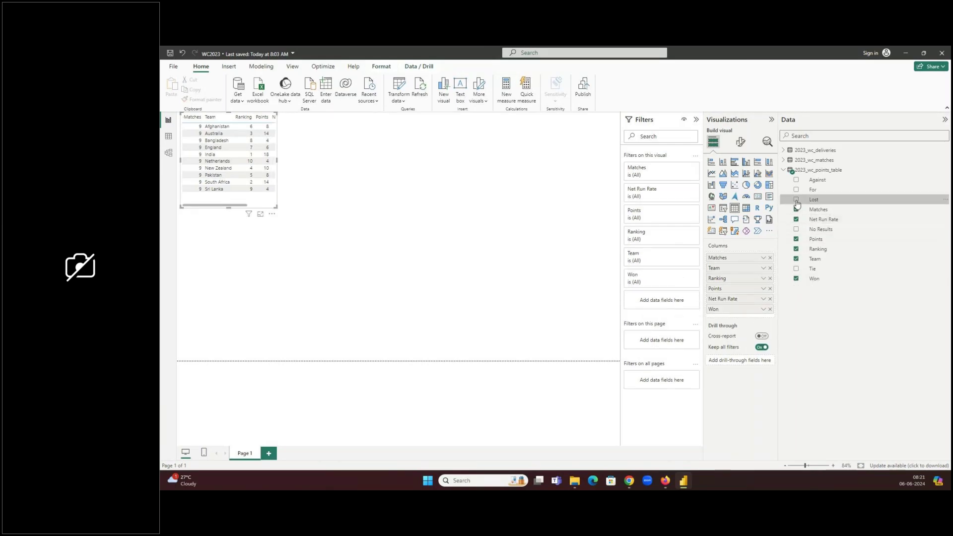
{"action": "left_click", "coordinate": [796, 200]}
{"action": "left_click_drag", "start_coordinate": [285, 208], "coordinate": [510, 219]}
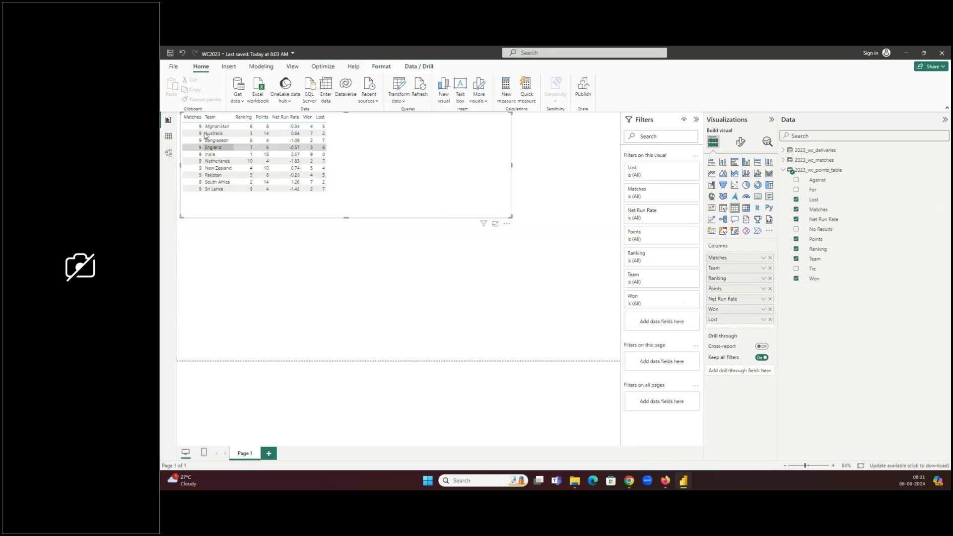
Step: Open 2023_wc_points_table.csv from the 6Mar24 folder in Excel and examine its Matches column beside the report
{"action": "left_click", "coordinate": [574, 481]}
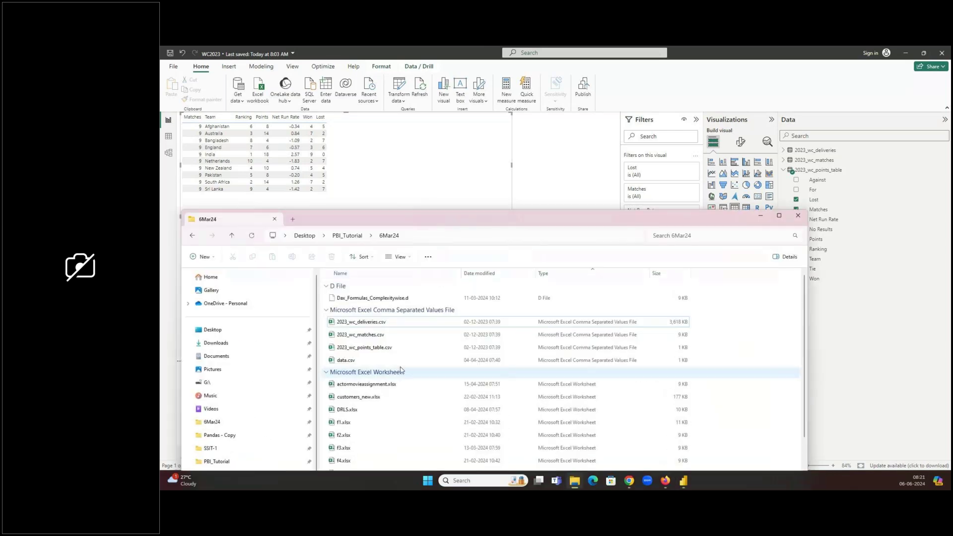
{"action": "left_click", "coordinate": [378, 349]}
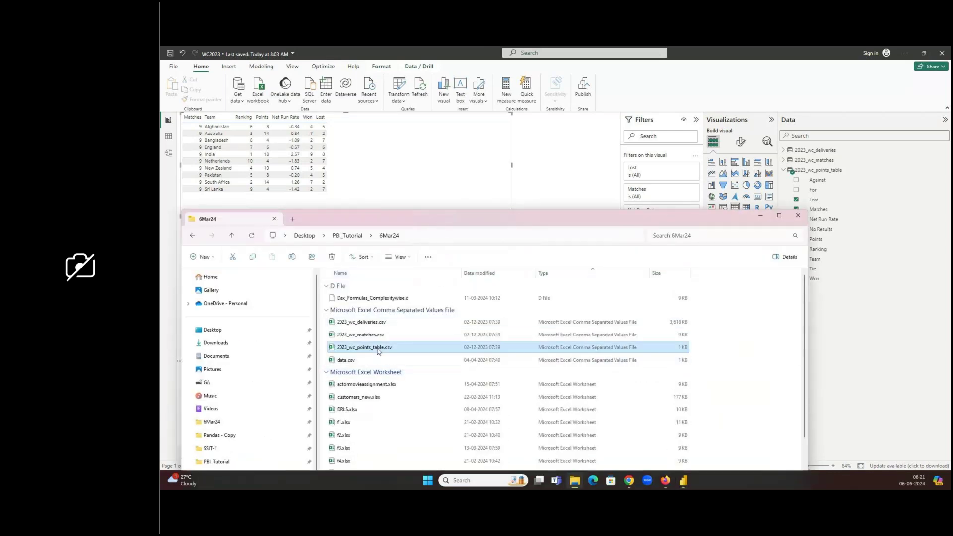
{"action": "double_click", "coordinate": [378, 349]}
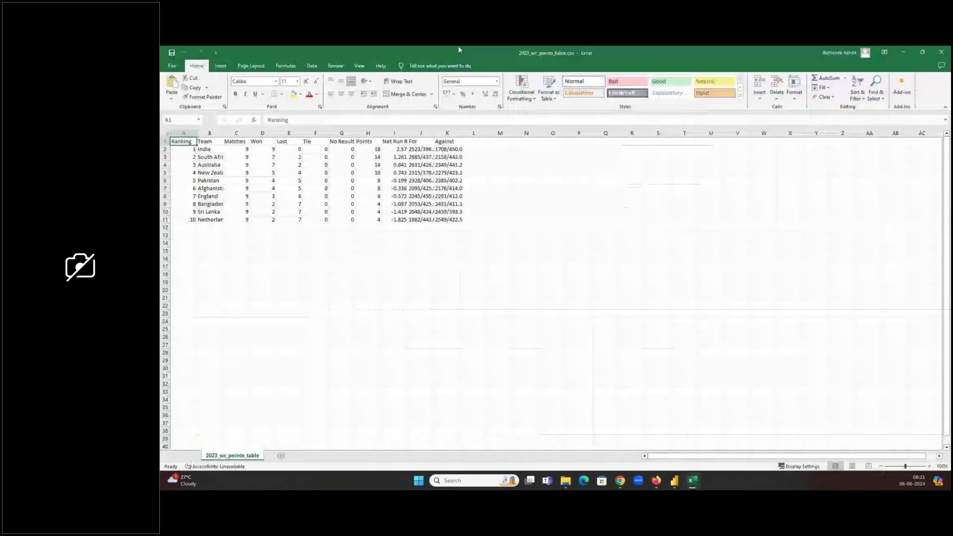
{"action": "double_click", "coordinate": [473, 57]}
{"action": "left_click", "coordinate": [551, 207]}
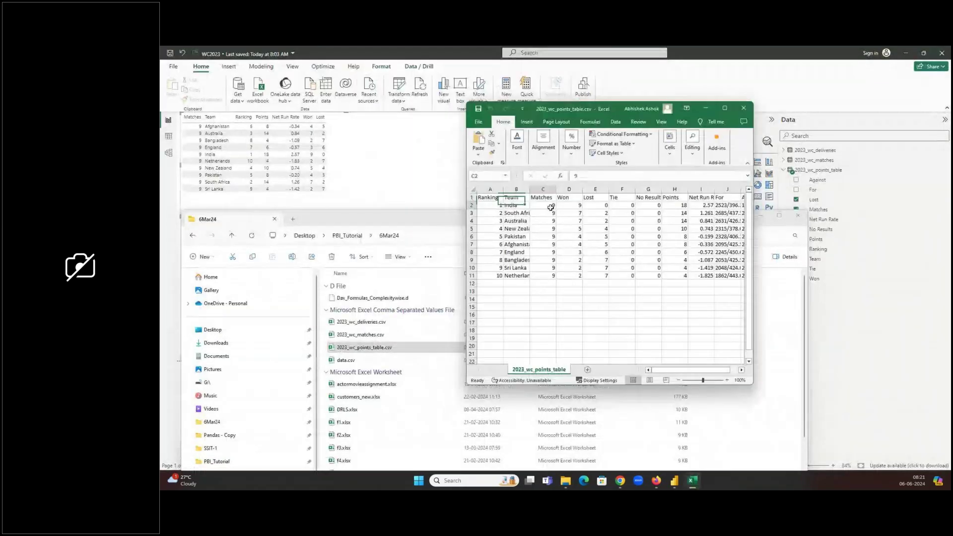
{"action": "left_click_drag", "start_coordinate": [551, 207], "coordinate": [553, 276]}
{"action": "left_click", "coordinate": [395, 143]}
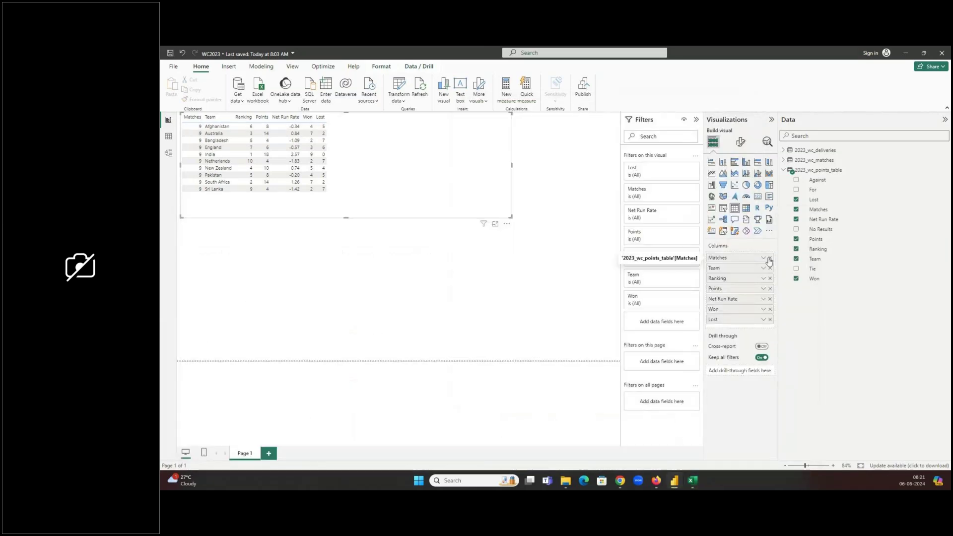
Step: Remove the Matches column from the table visual and move the visual lower on the report page
{"action": "left_click", "coordinate": [769, 258]}
{"action": "key", "text": "alt+Tab"}
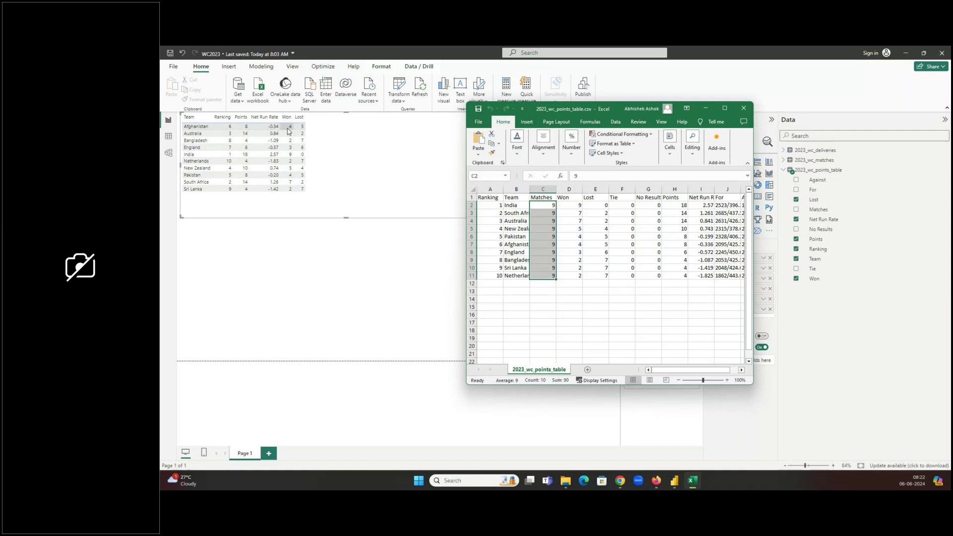
{"action": "left_click", "coordinate": [447, 186]}
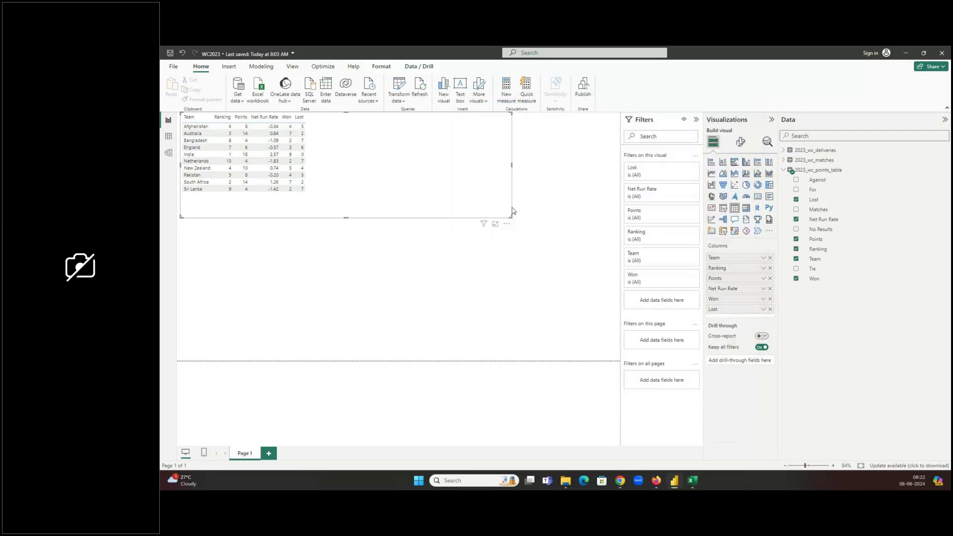
{"action": "left_click_drag", "start_coordinate": [474, 204], "coordinate": [484, 260]}
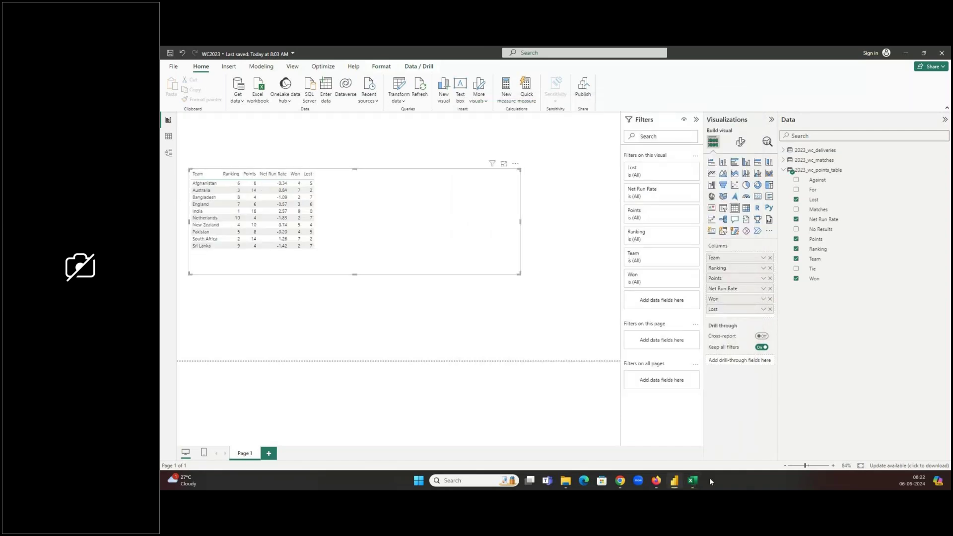
Step: Switch to Excel and close the 2023_wc_points_table.csv file
{"action": "left_click", "coordinate": [694, 482]}
{"action": "left_click", "coordinate": [745, 109]}
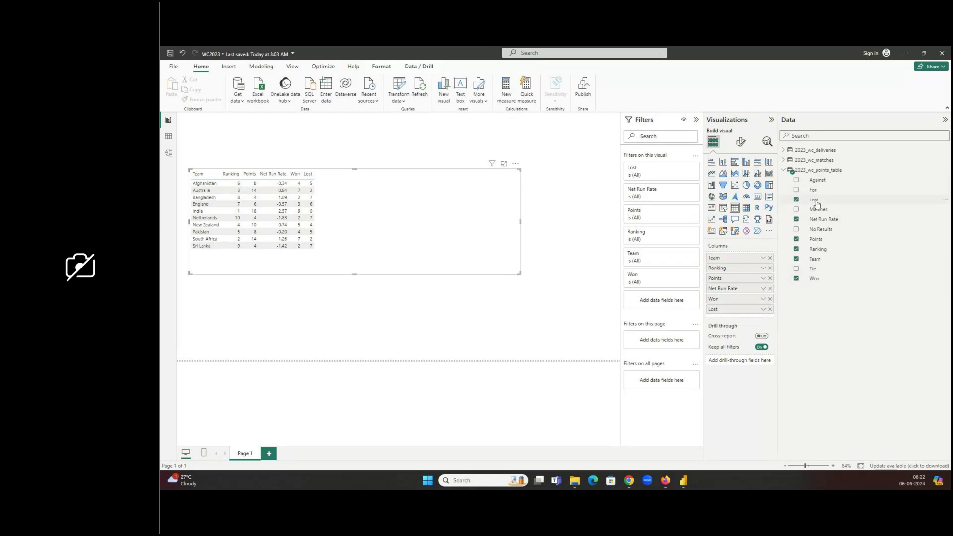
Step: Set the Ranking field in the table visual to be summarized as Sum
{"action": "left_click", "coordinate": [815, 251]}
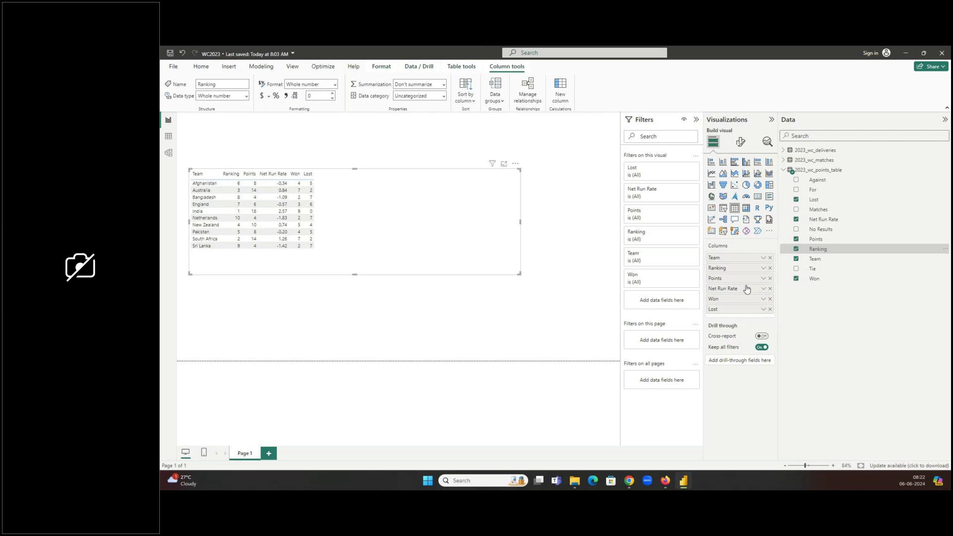
{"action": "left_click", "coordinate": [763, 268]}
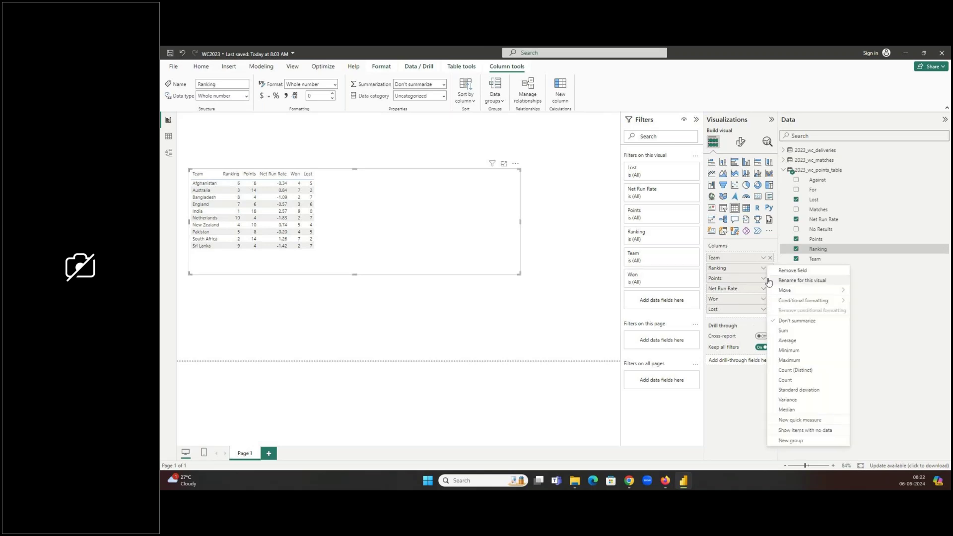
{"action": "left_click", "coordinate": [784, 331]}
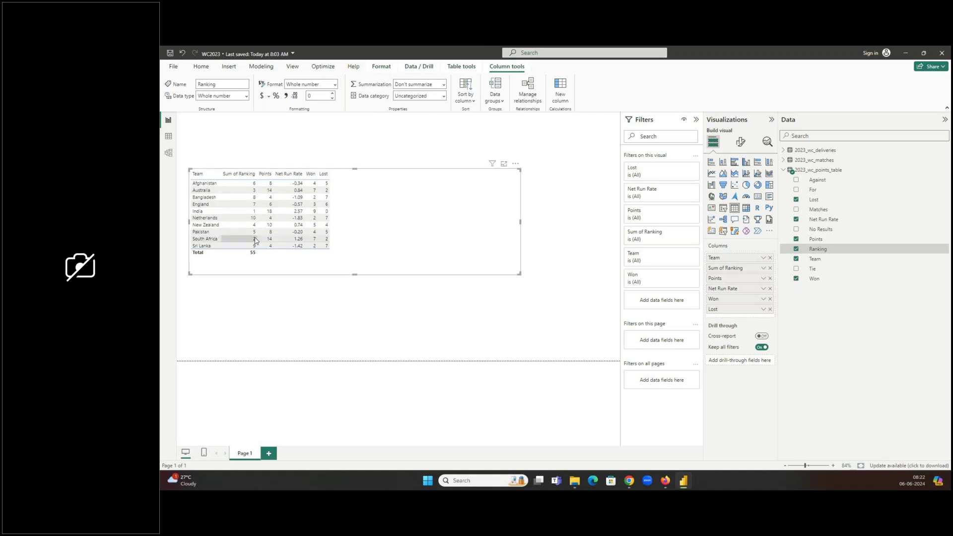
{"action": "left_click", "coordinate": [763, 278]}
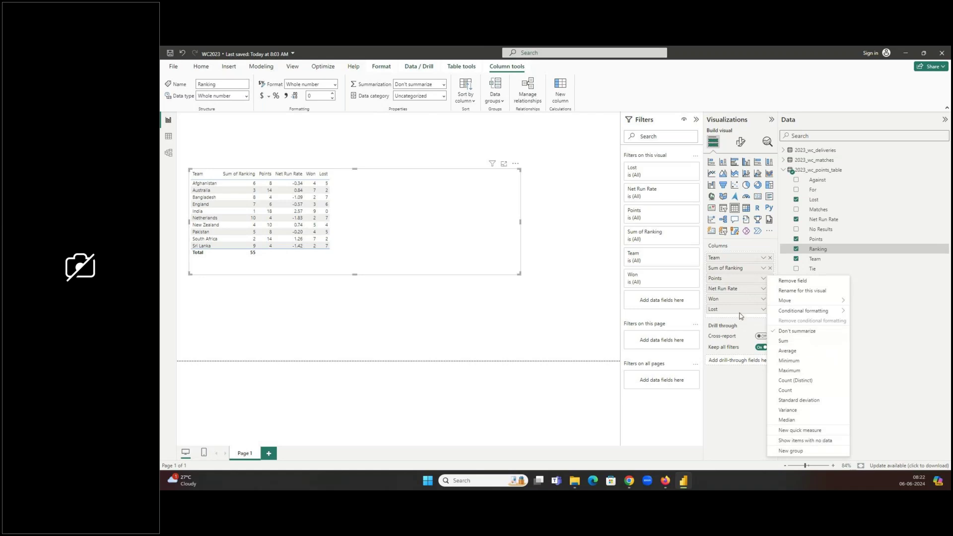
{"action": "left_click", "coordinate": [764, 278]}
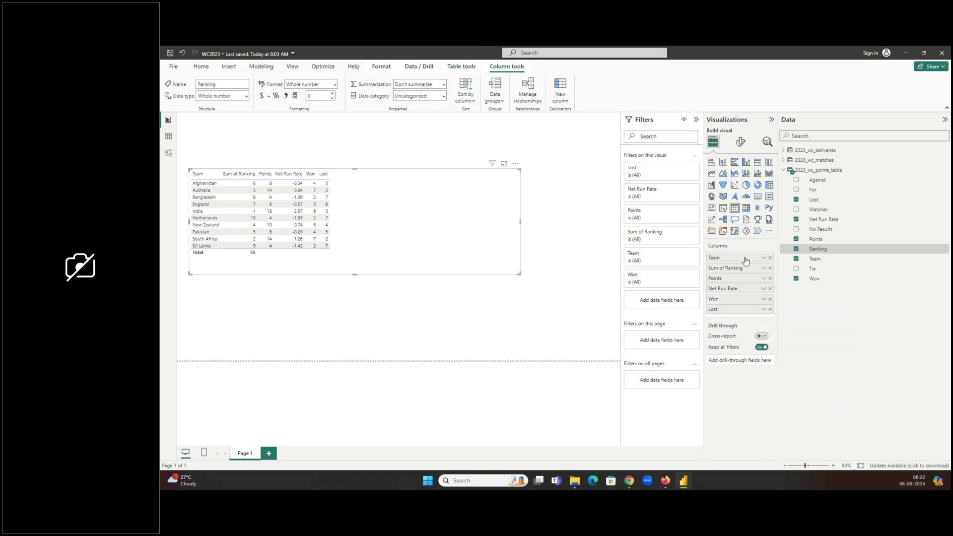
Step: Set the Points field in the table visual to be summarized as Sum
{"action": "left_click", "coordinate": [763, 278]}
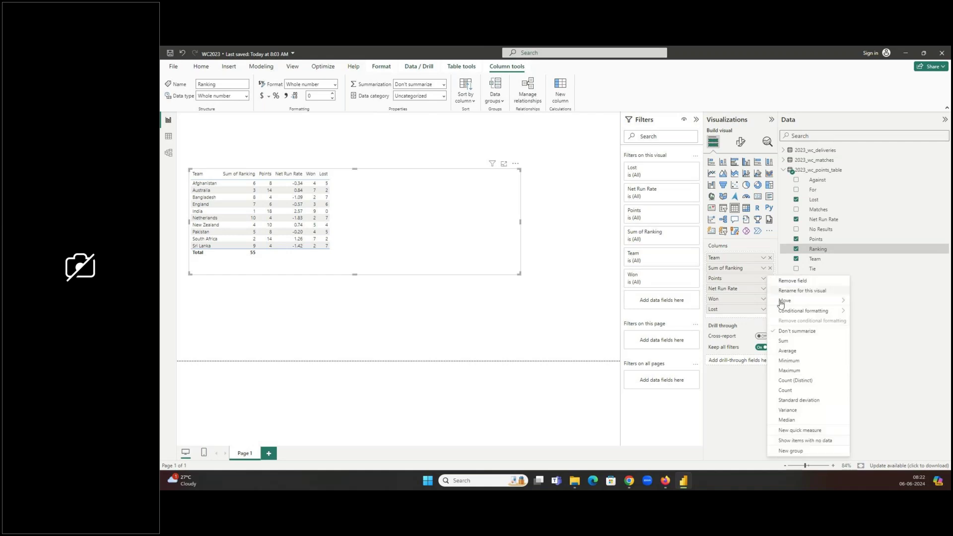
{"action": "left_click", "coordinate": [793, 342]}
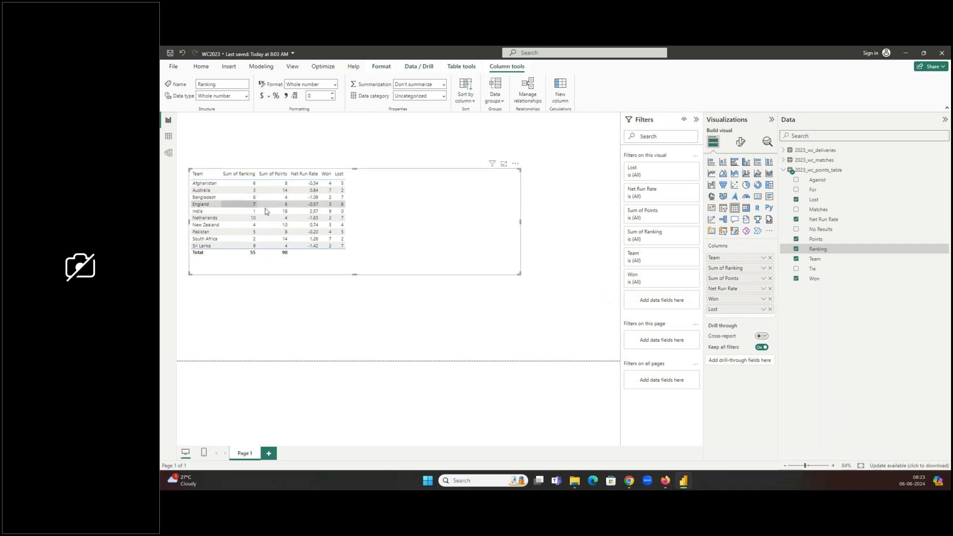
Step: Set both the Ranking and Points fields in the table visual to Don't summarize
{"action": "left_click", "coordinate": [764, 268]}
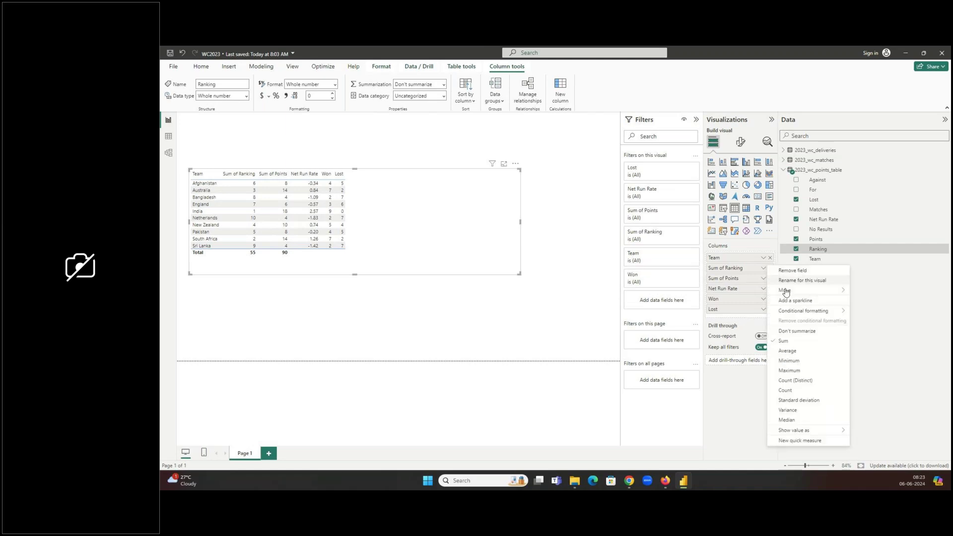
{"action": "left_click", "coordinate": [782, 333]}
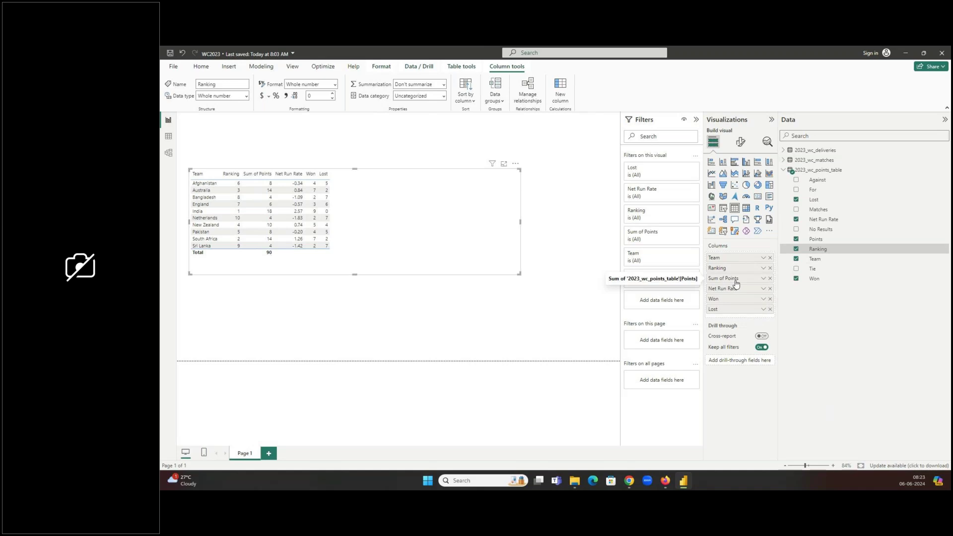
{"action": "left_click", "coordinate": [764, 279]}
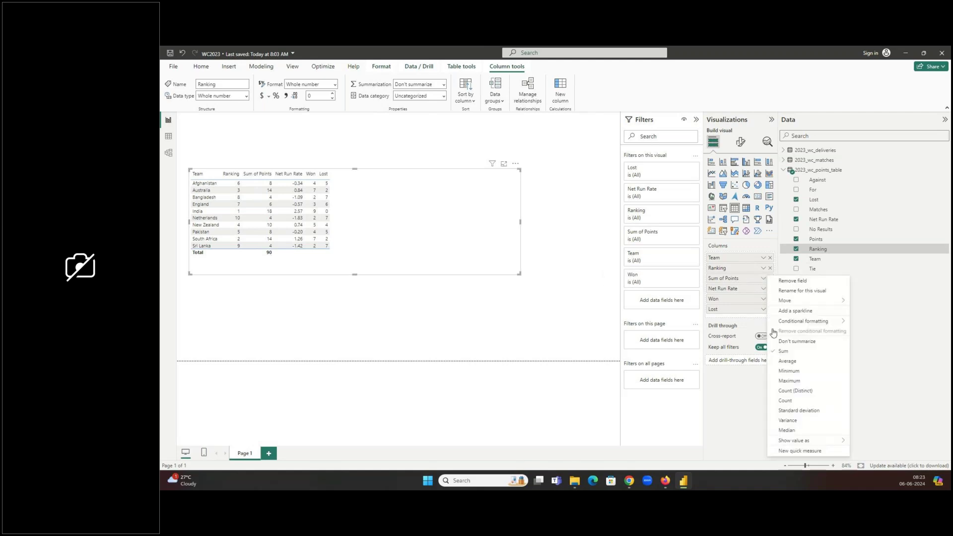
{"action": "left_click", "coordinate": [783, 341]}
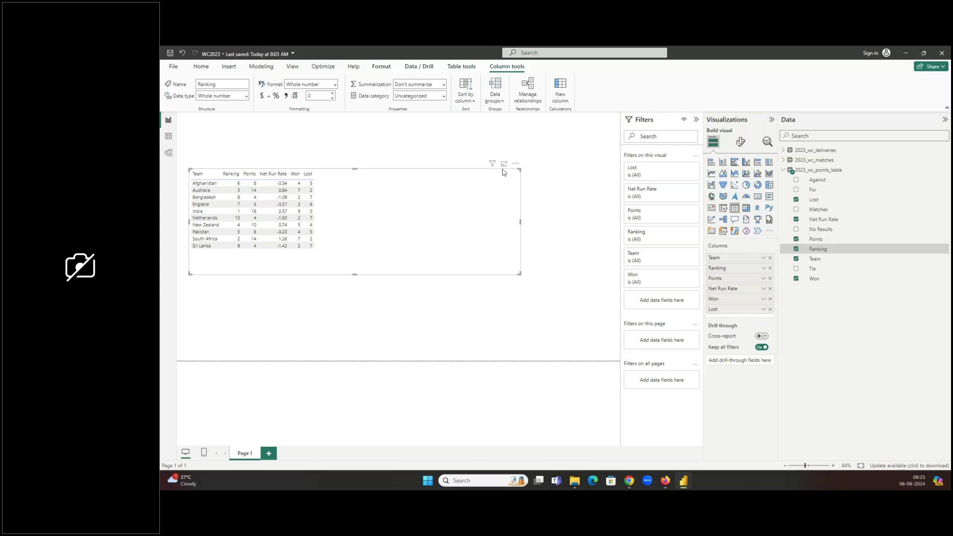
Step: Narrow the table visual slightly and move it a little higher on the report page
{"action": "left_click_drag", "start_coordinate": [502, 172], "coordinate": [503, 171]}
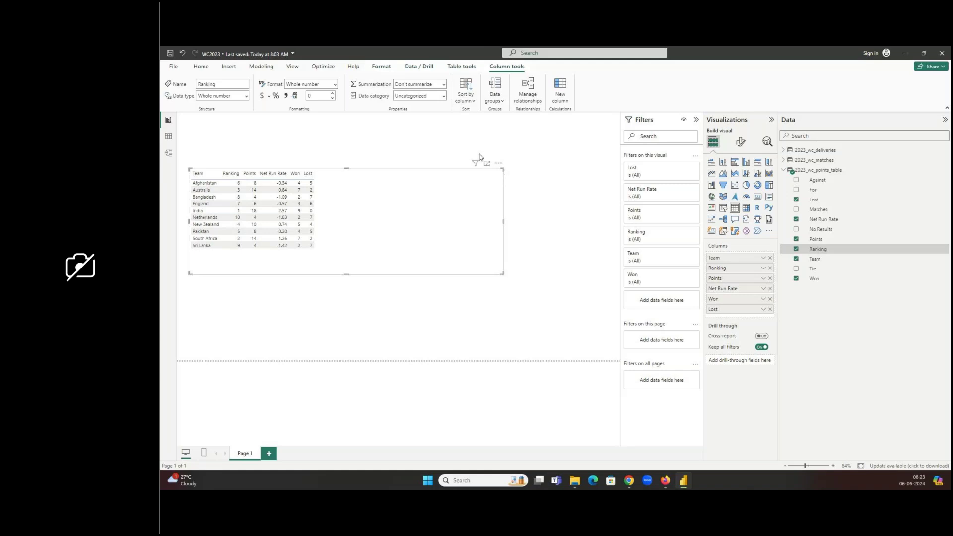
{"action": "left_click", "coordinate": [261, 66]}
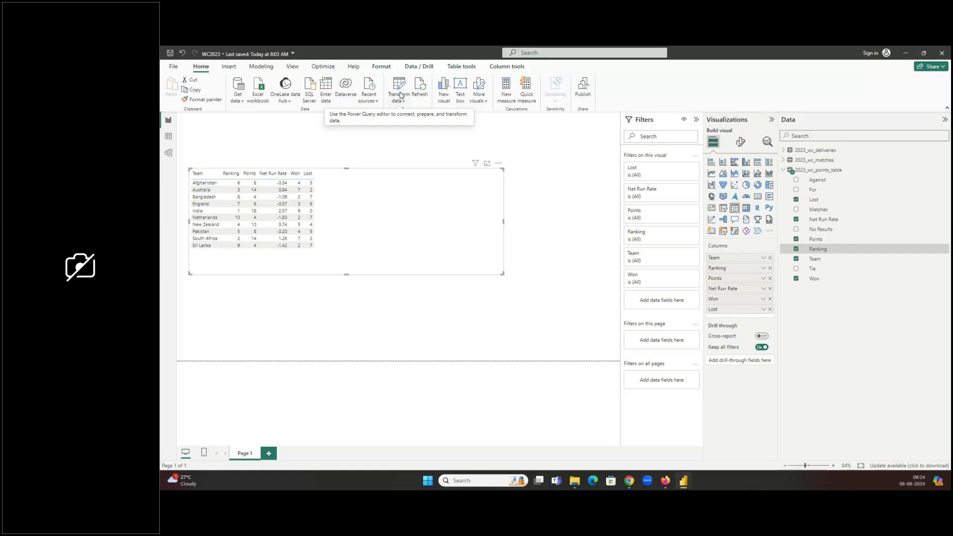
{"action": "key", "text": "ctrl+z"}
{"action": "left_click", "coordinate": [379, 216]}
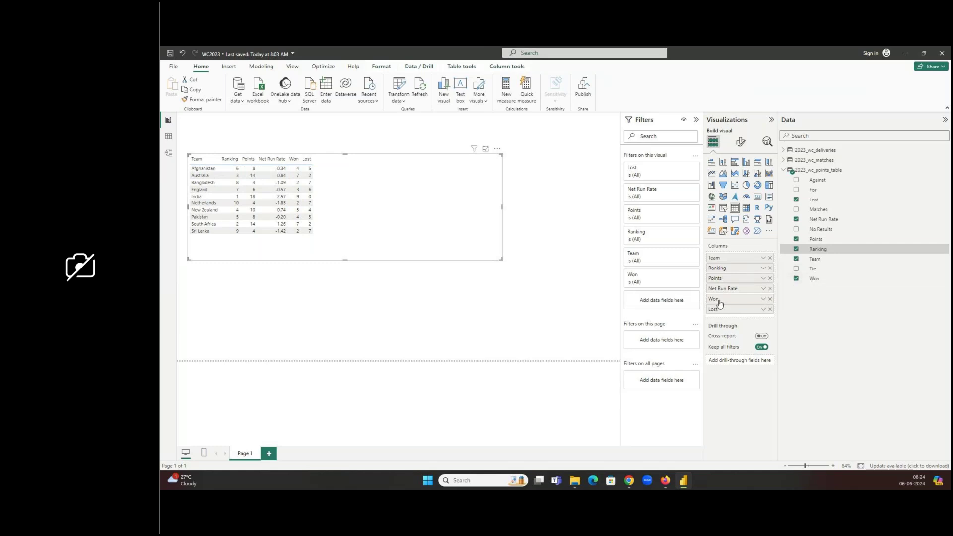
Step: Reorder the table visual's columns to Ranking, Team, Won, Lost, Points and Net Run Rate
{"action": "left_click_drag", "start_coordinate": [720, 303], "coordinate": [719, 267]}
{"action": "left_click_drag", "start_coordinate": [721, 312], "coordinate": [728, 277]}
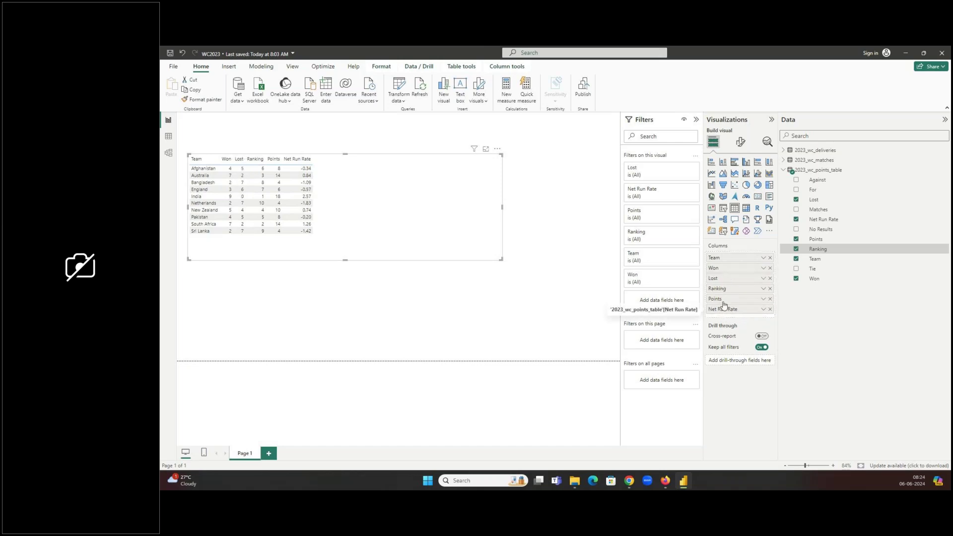
{"action": "left_click_drag", "start_coordinate": [720, 293], "coordinate": [723, 258]}
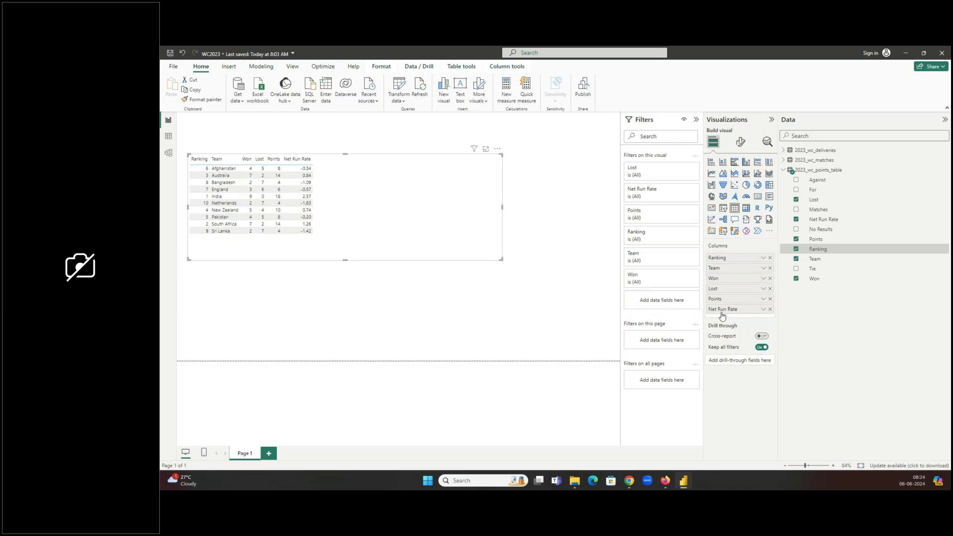
Step: Reduce the table visual's height slightly and move it to the upper-left corner of the report page
{"action": "left_click_drag", "start_coordinate": [346, 264], "coordinate": [344, 255]}
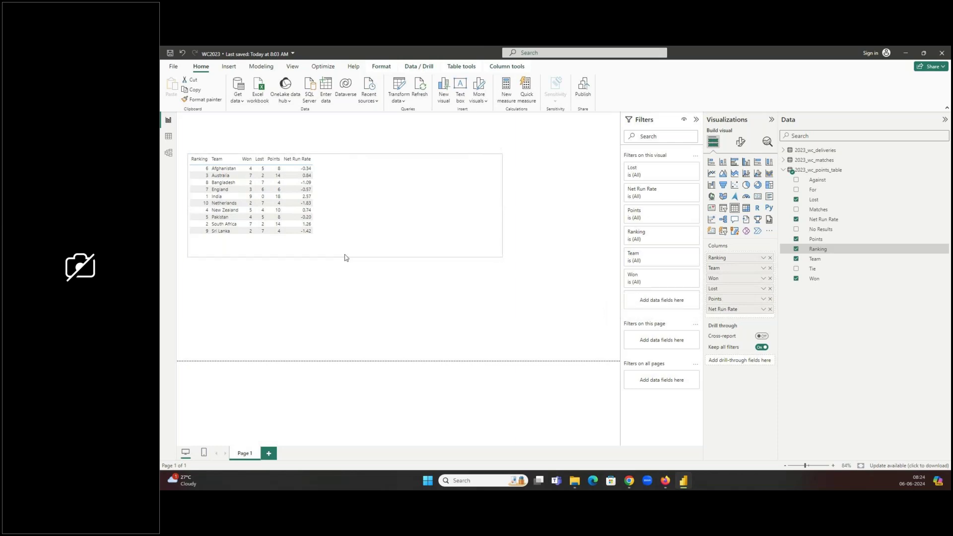
{"action": "left_click_drag", "start_coordinate": [344, 207], "coordinate": [323, 174]}
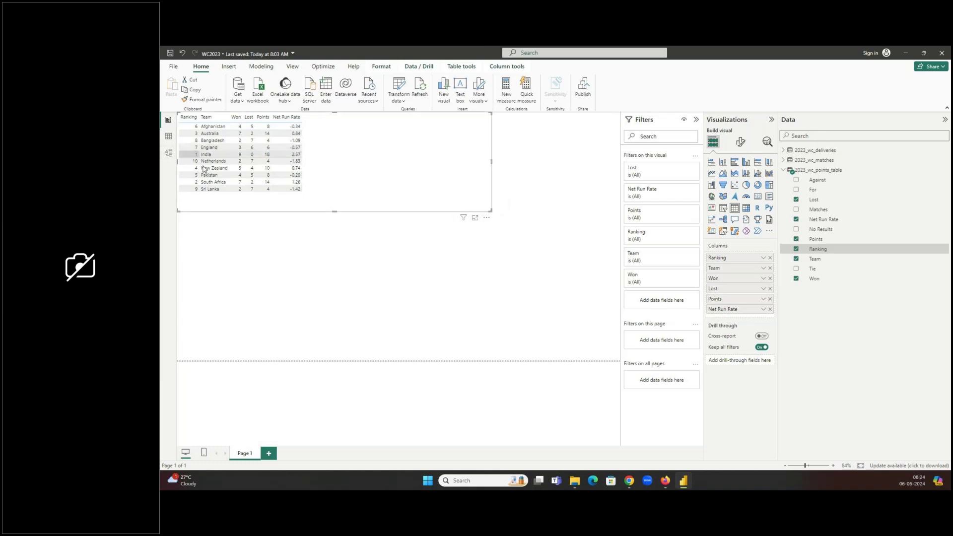
Step: Sort the table visual by Ranking in ascending order and shrink the visual to fit its columns
{"action": "left_click", "coordinate": [486, 218]}
{"action": "mouse_move", "coordinate": [517, 299]}
{"action": "left_click", "coordinate": [588, 298]}
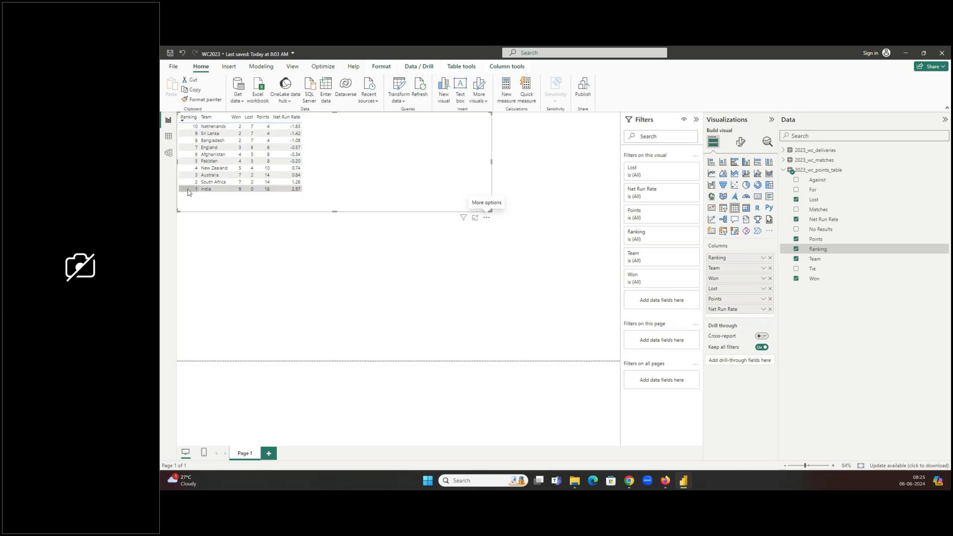
{"action": "left_click", "coordinate": [487, 218]}
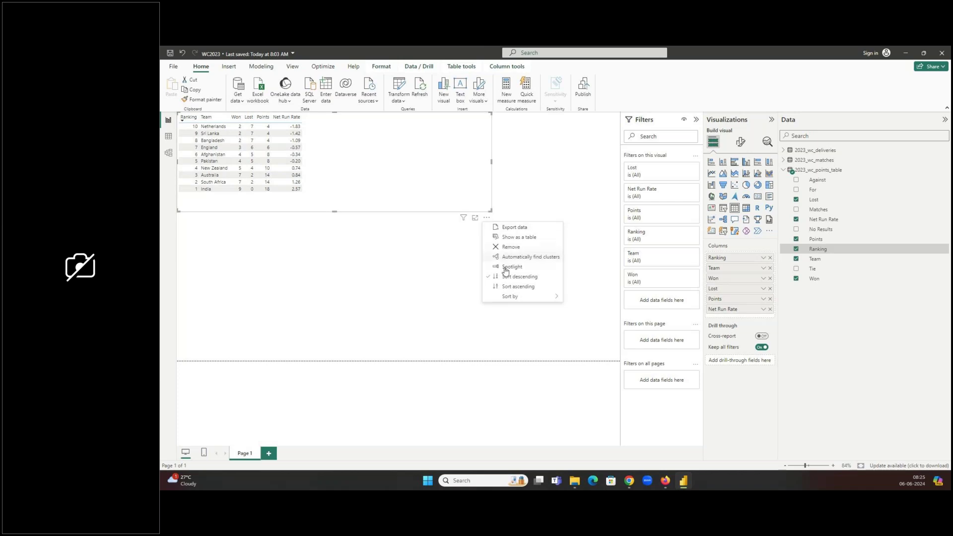
{"action": "left_click", "coordinate": [390, 216]}
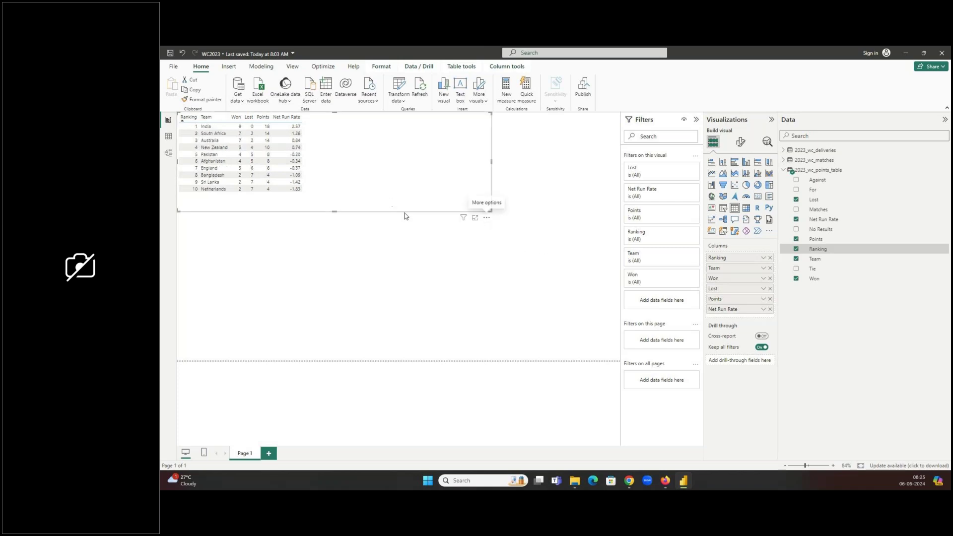
{"action": "left_click_drag", "start_coordinate": [490, 210], "coordinate": [320, 201]}
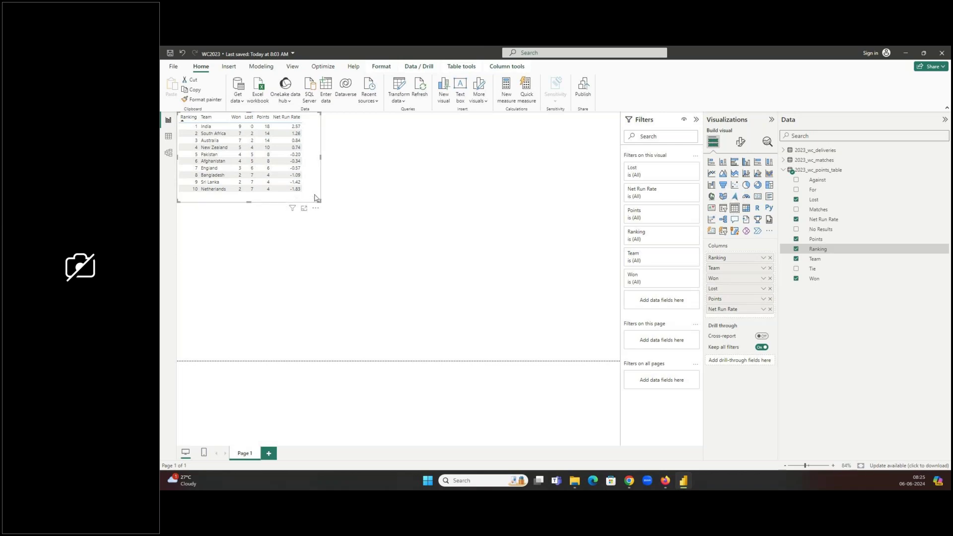
{"action": "key", "text": "ctrl+c"}
{"action": "key", "text": "ctrl+v"}
{"action": "left_click_drag", "start_coordinate": [439, 183], "coordinate": [482, 183]}
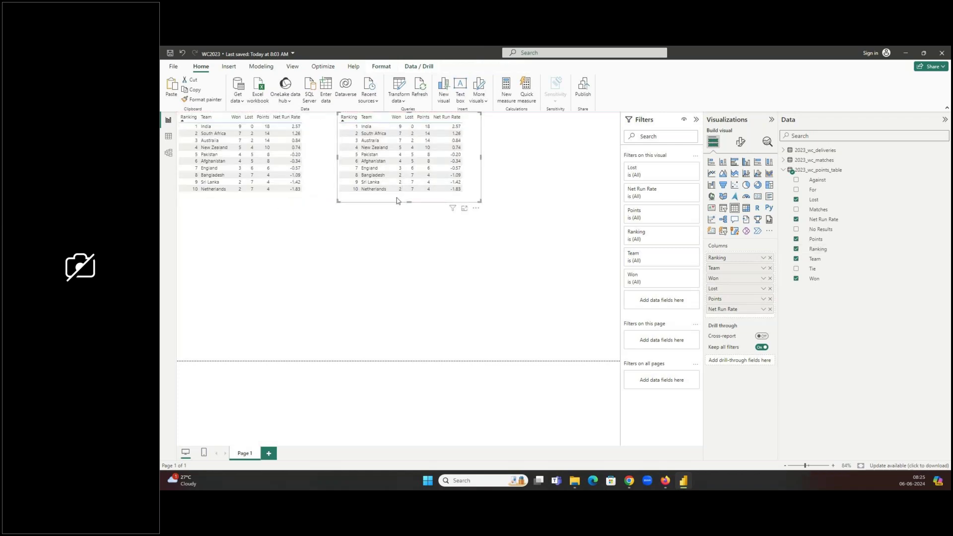
{"action": "key", "text": "Delete"}
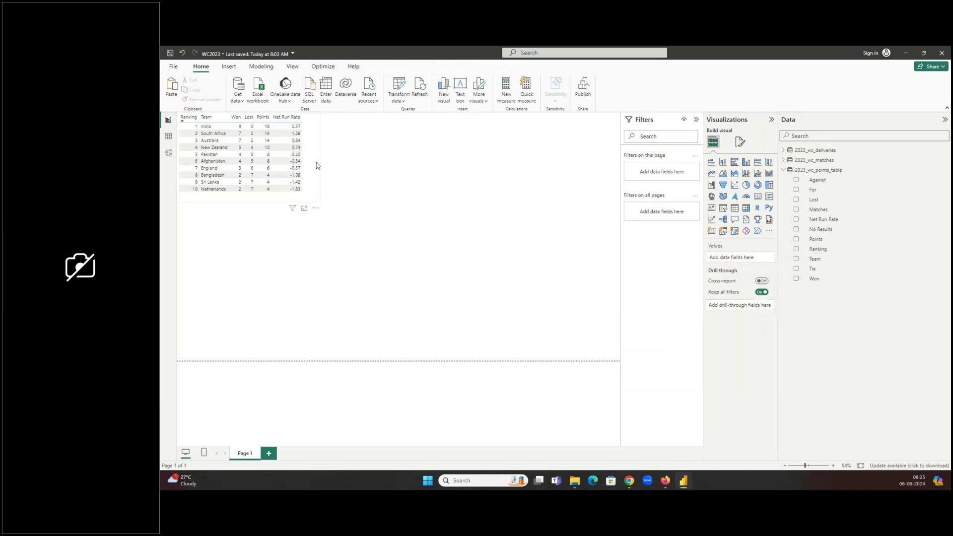
{"action": "left_click", "coordinate": [316, 165]}
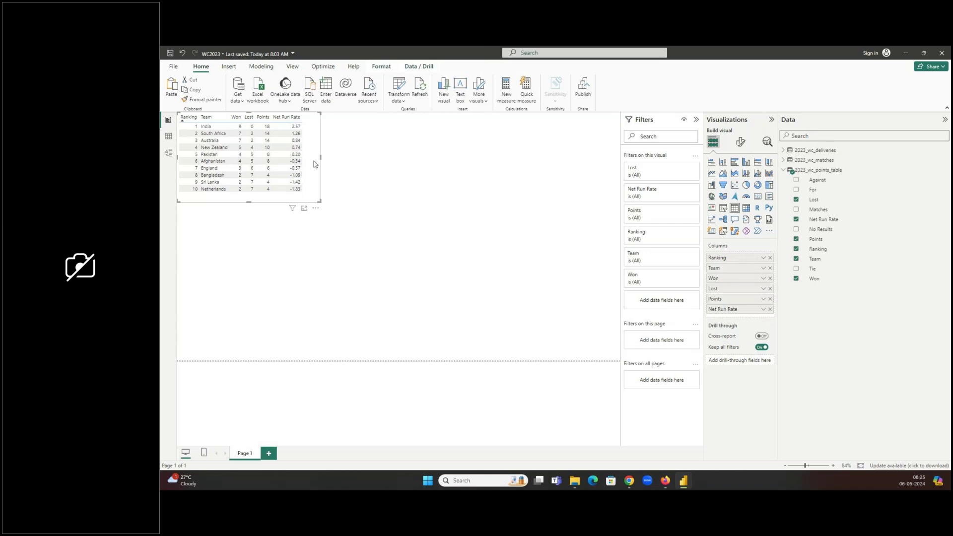
{"action": "left_click", "coordinate": [399, 146]}
{"action": "left_click", "coordinate": [746, 207]}
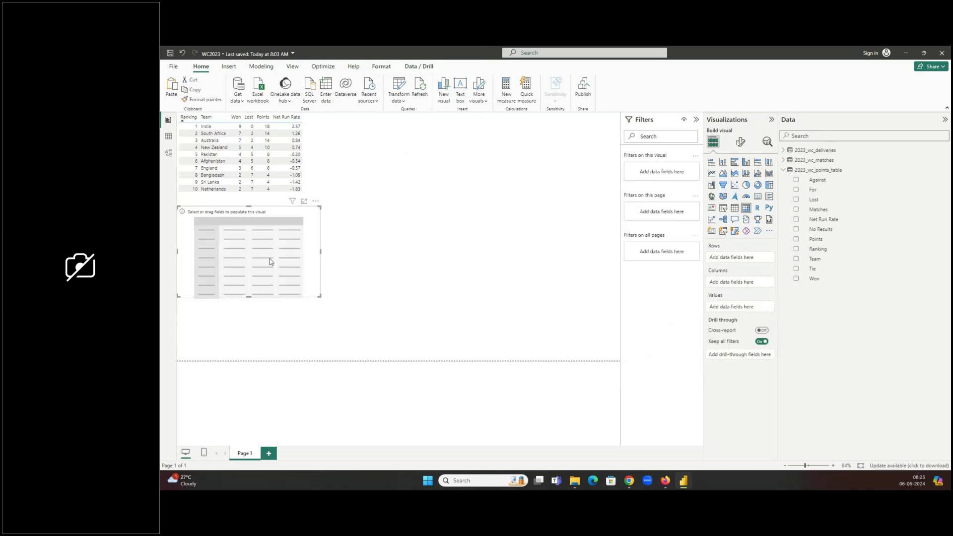
{"action": "key", "text": "Delete"}
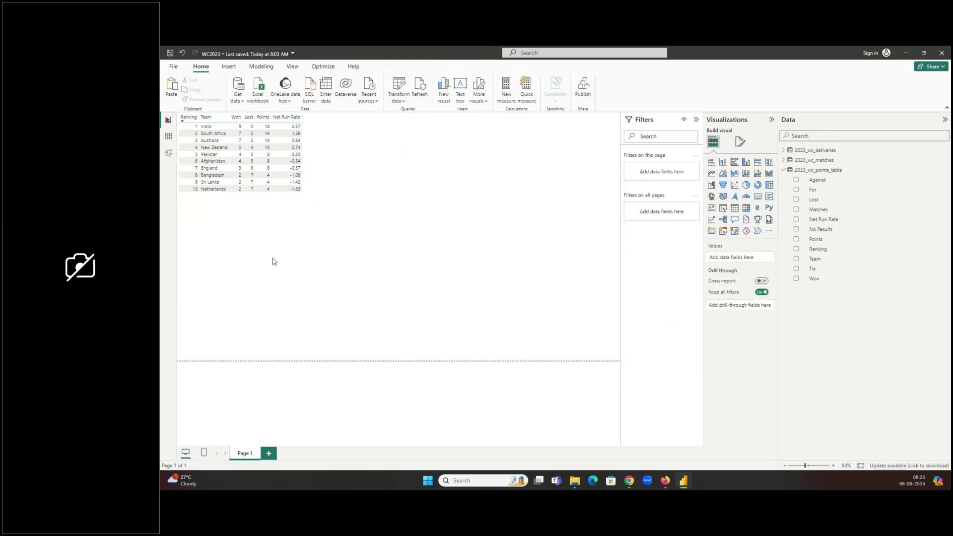
Step: Duplicate the standings table visual and place the copy to the right of the original
{"action": "left_click", "coordinate": [306, 178]}
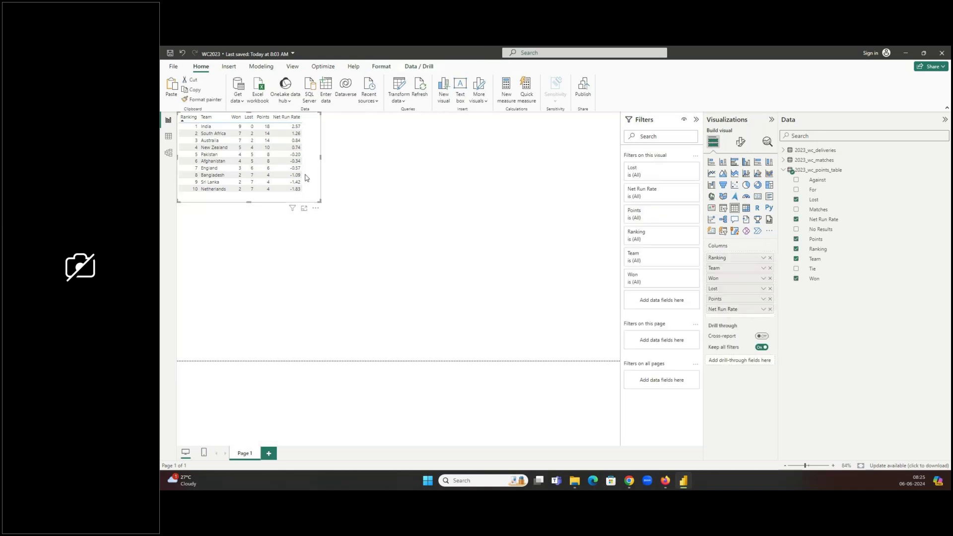
{"action": "key", "text": "ctrl+c"}
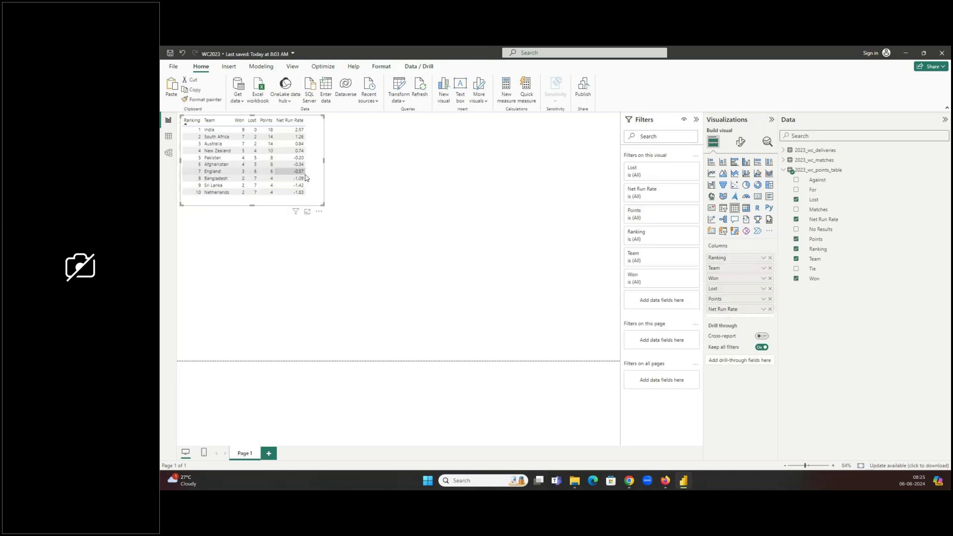
{"action": "key", "text": "ctrl+v"}
{"action": "left_click", "coordinate": [499, 169]}
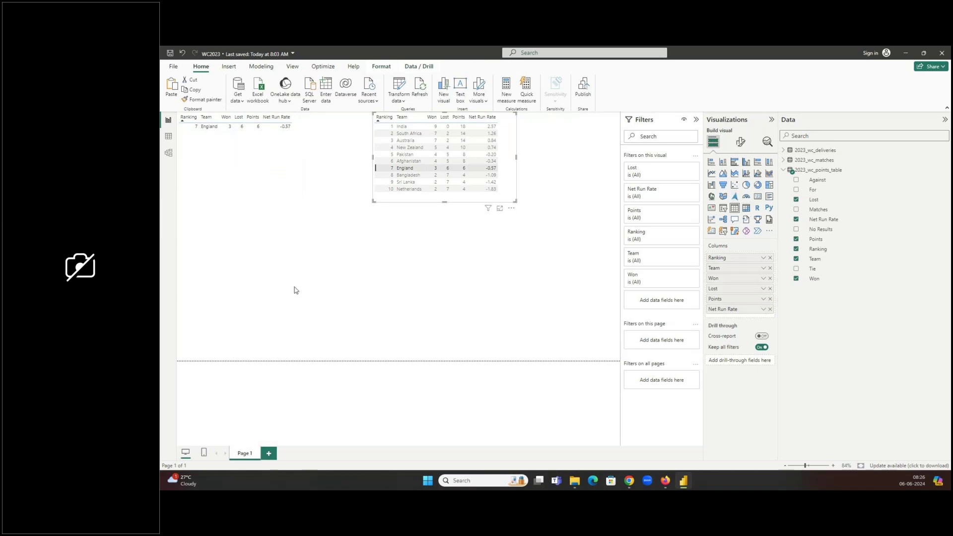
{"action": "left_click", "coordinate": [567, 420]}
{"action": "key", "text": "ctrl+z"}
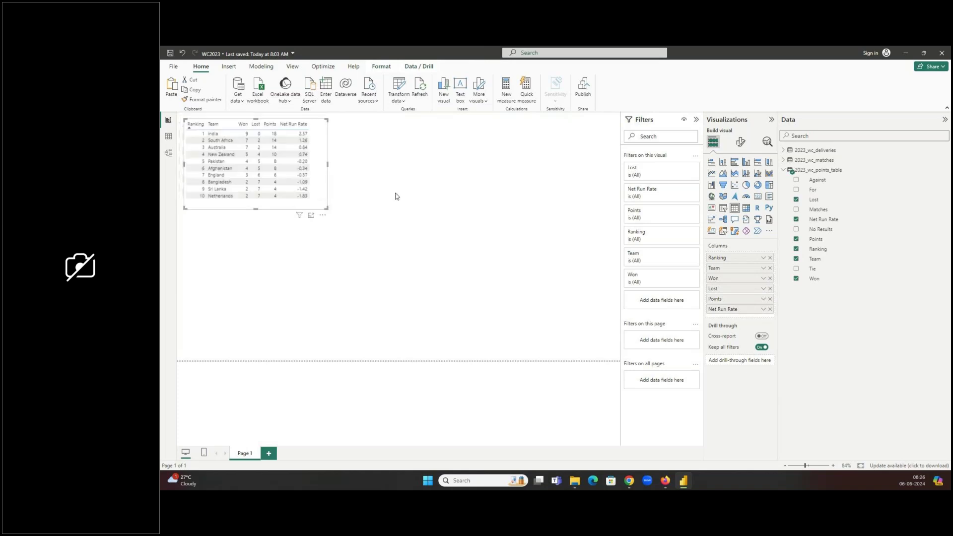
{"action": "key", "text": "ctrl+y"}
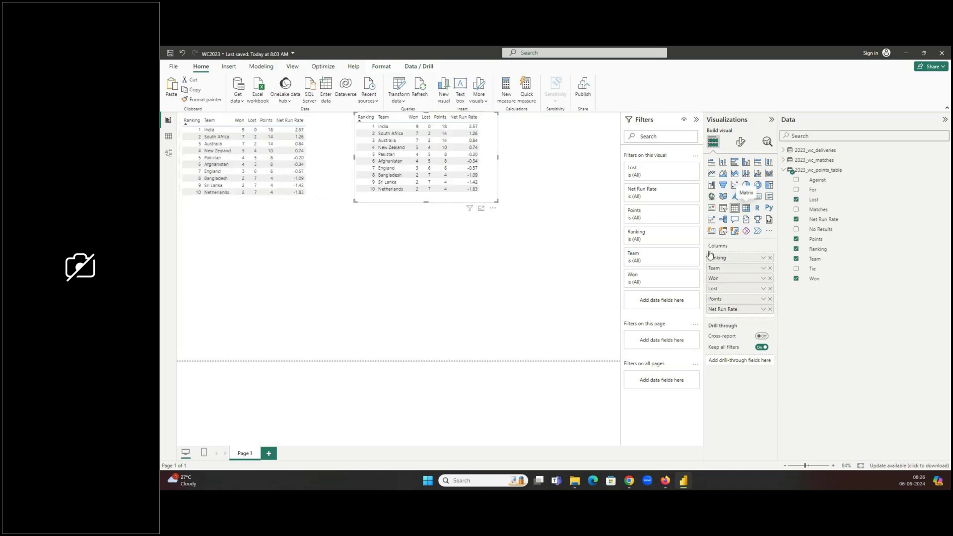
Step: Convert the copied table to a Matrix visual and enlarge it to the page's right edge
{"action": "left_click", "coordinate": [745, 208]}
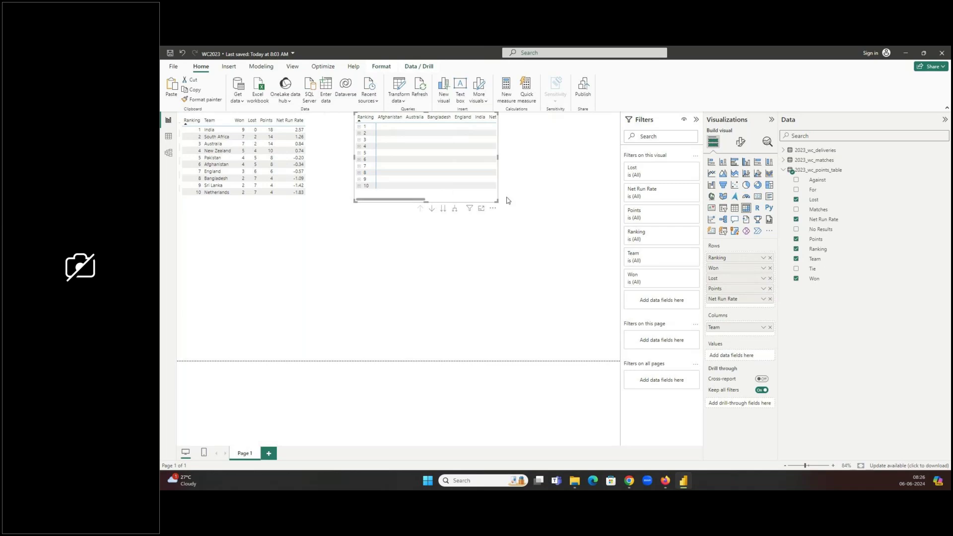
{"action": "left_click_drag", "start_coordinate": [497, 201], "coordinate": [619, 293]}
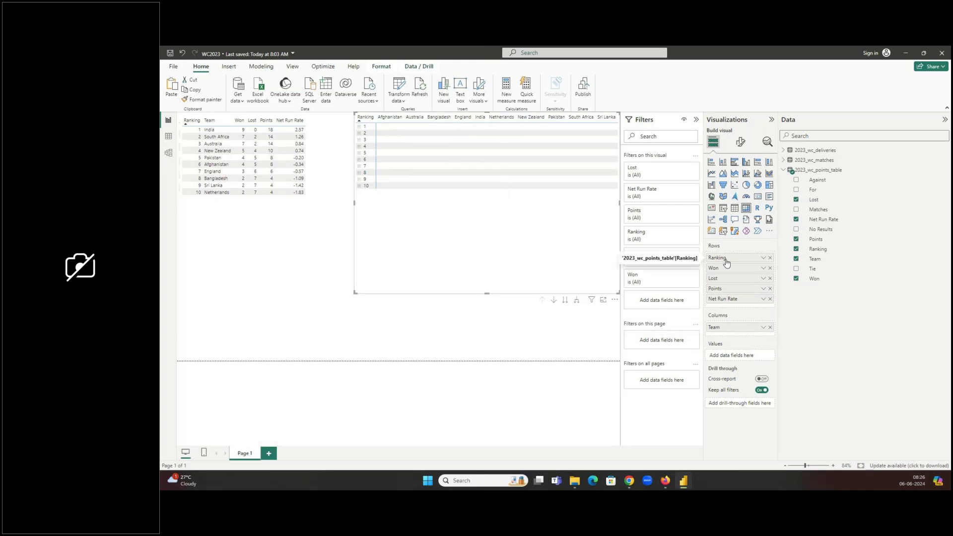
Step: Use Team as the matrix's row field and Points as its value, removing Ranking, Won, Lost and Net Run Rate
{"action": "mouse_move", "coordinate": [747, 331]}
{"action": "left_mouse_down"}
{"action": "mouse_move", "coordinate": [732, 304]}
{"action": "mouse_move", "coordinate": [738, 337]}
{"action": "left_mouse_up"}
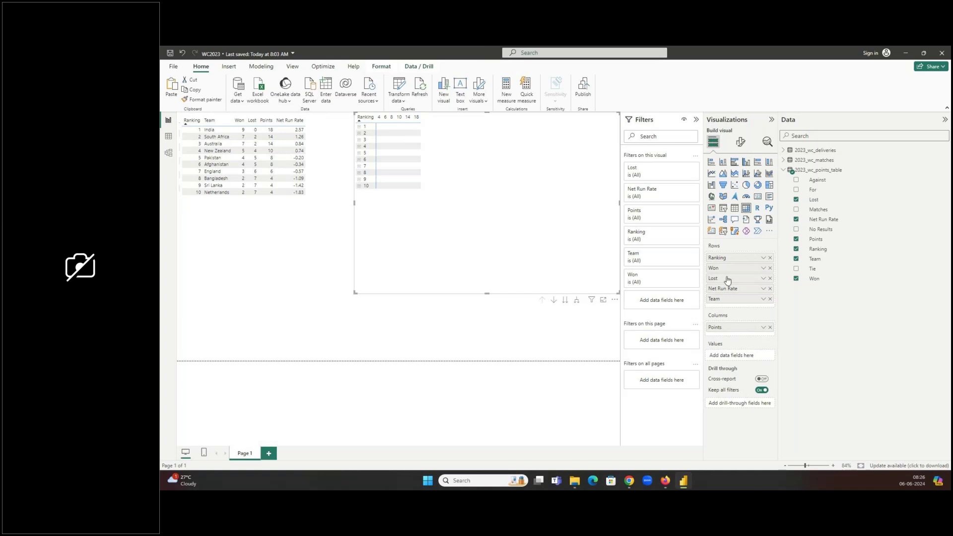
{"action": "left_click", "coordinate": [771, 257]}
{"action": "left_click", "coordinate": [771, 257]}
{"action": "left_click", "coordinate": [770, 257]}
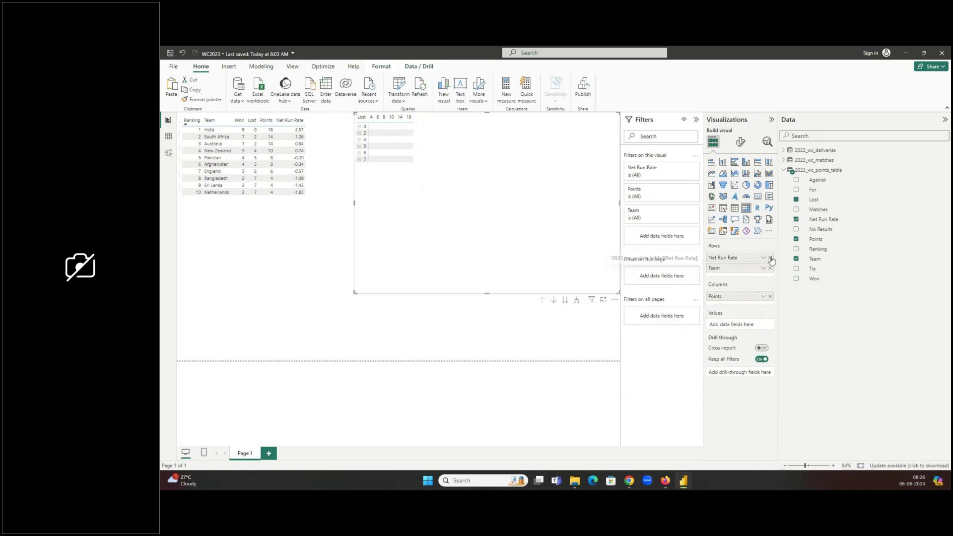
{"action": "left_click", "coordinate": [770, 258]}
{"action": "left_click_drag", "start_coordinate": [737, 291], "coordinate": [739, 317]}
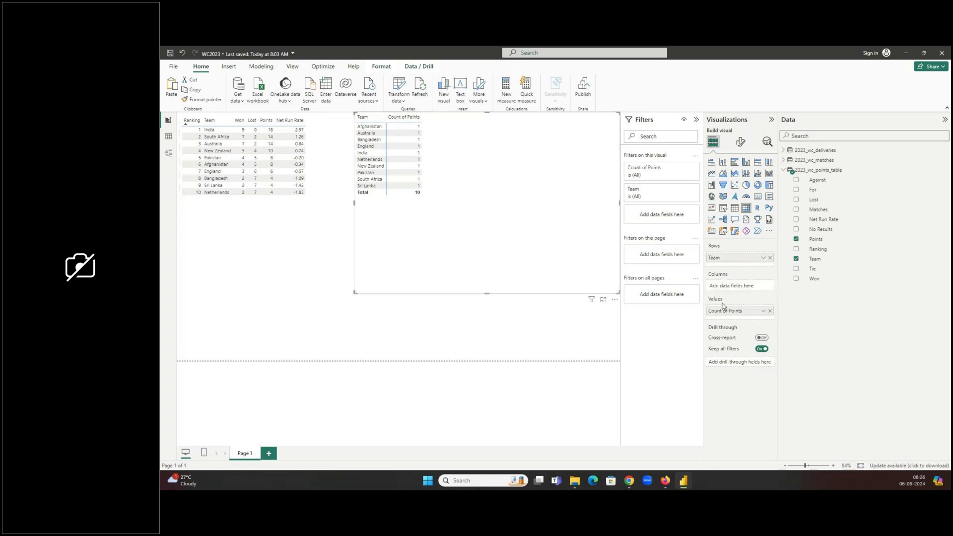
Step: Set the Points value in the matrix visual to be summarized as Sum
{"action": "left_click", "coordinate": [762, 313]}
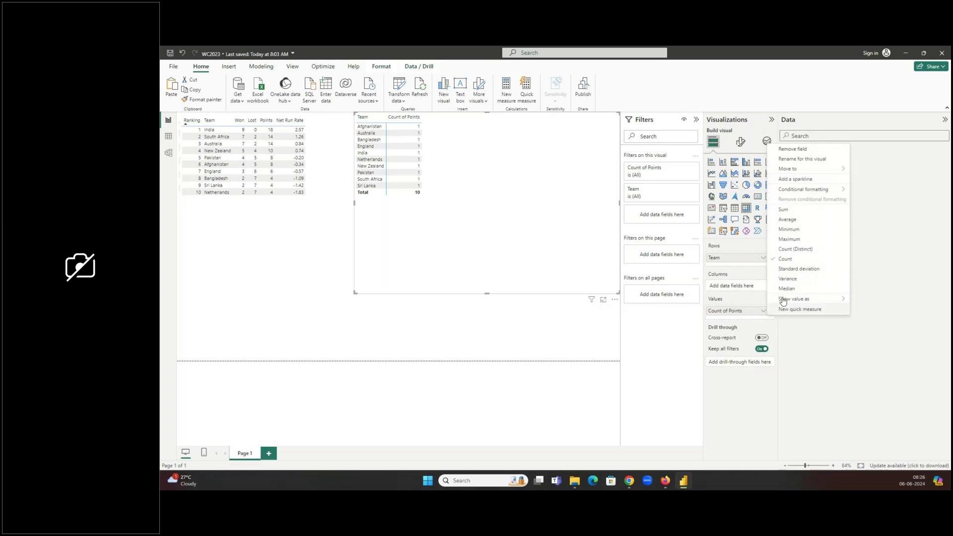
{"action": "left_click", "coordinate": [784, 211]}
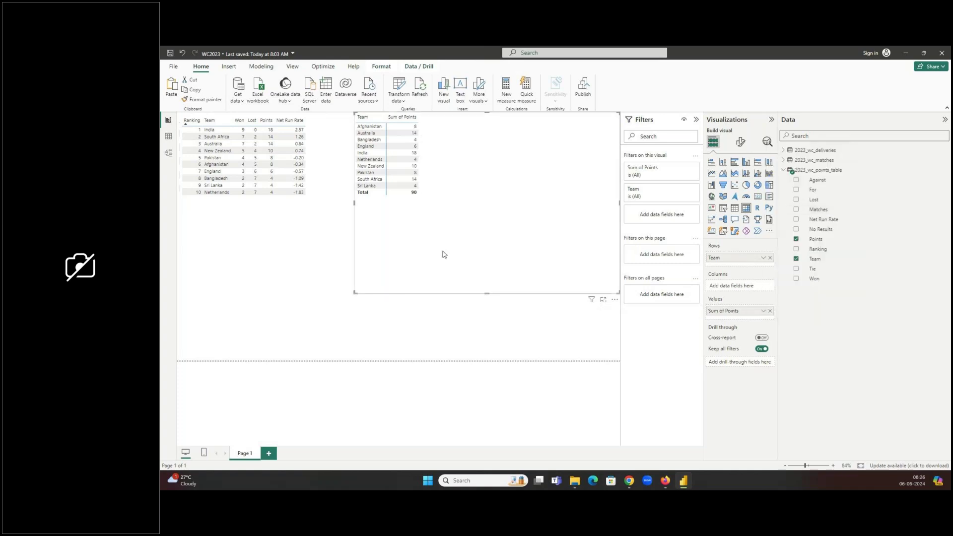
{"action": "left_click", "coordinate": [763, 312]}
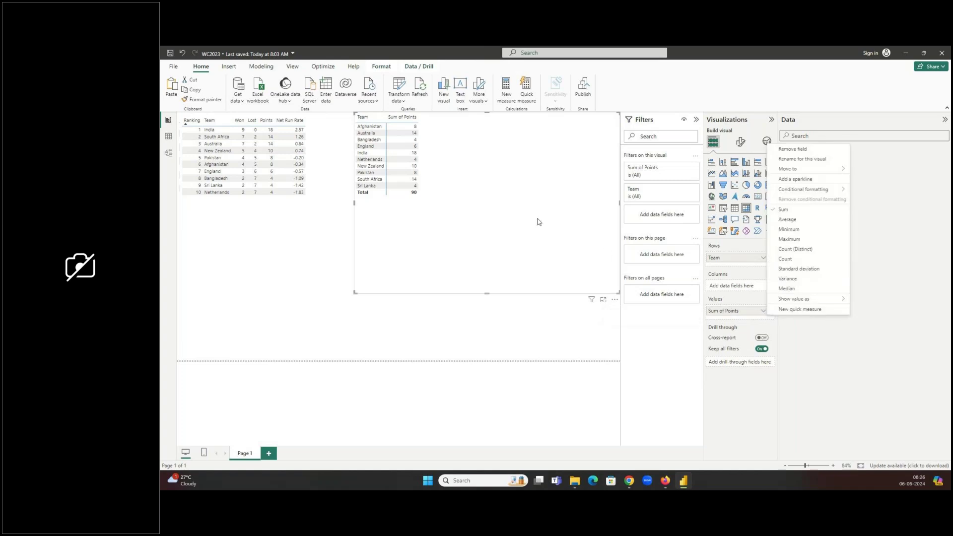
{"action": "left_click", "coordinate": [681, 217]}
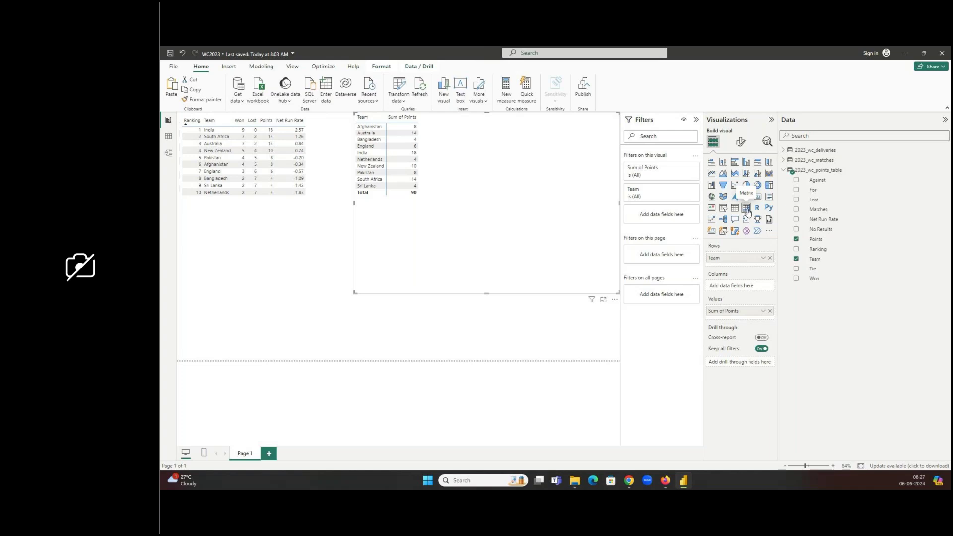
{"action": "left_click", "coordinate": [763, 311]}
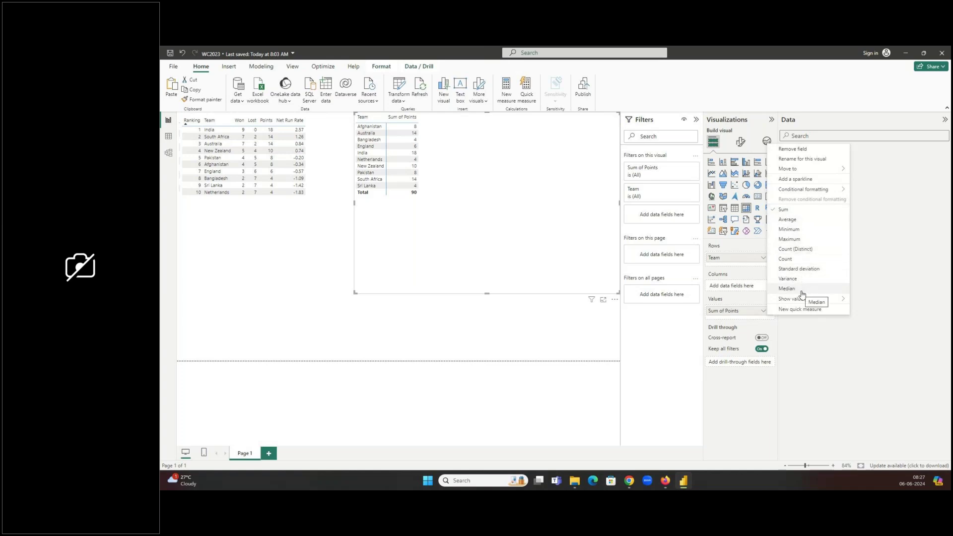
{"action": "left_click", "coordinate": [302, 213]}
{"action": "left_click", "coordinate": [271, 195]}
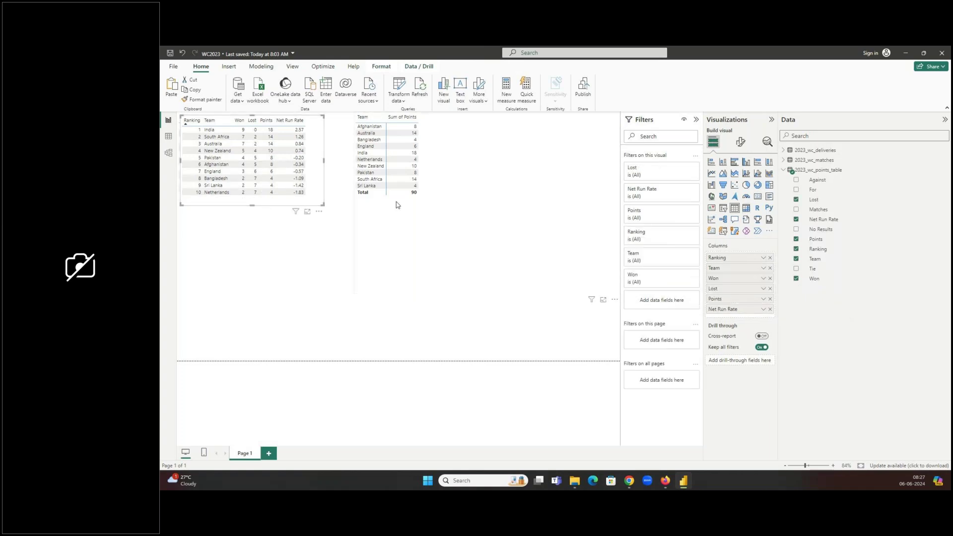
Step: Shorten the matrix visual from its bottom edge to about the same height as the standings table
{"action": "left_click", "coordinate": [473, 237]}
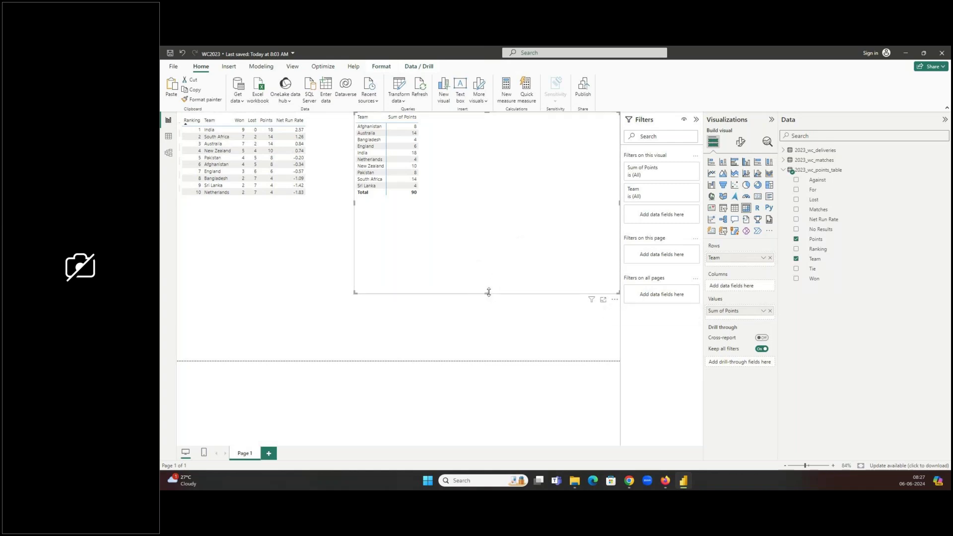
{"action": "left_click_drag", "start_coordinate": [488, 293], "coordinate": [481, 209]}
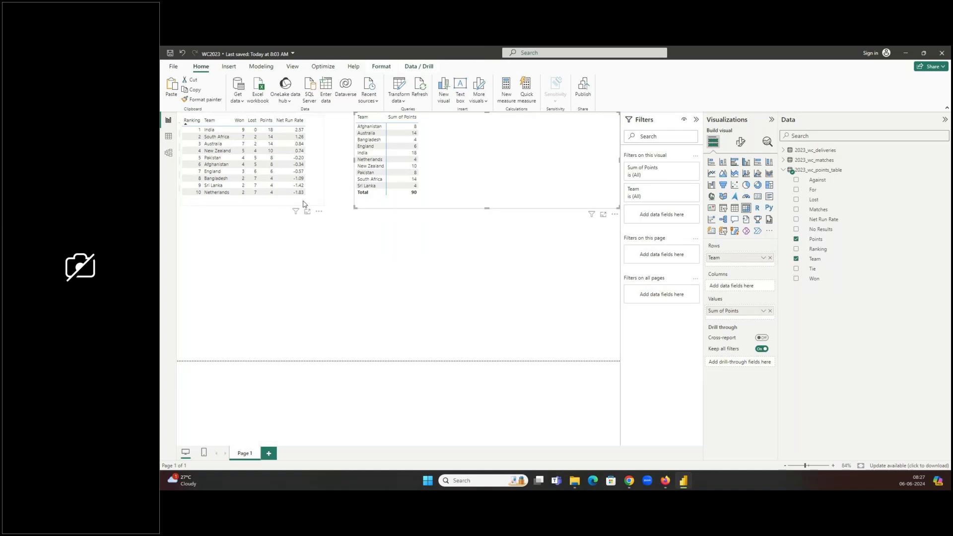
{"action": "left_click", "coordinate": [286, 197]}
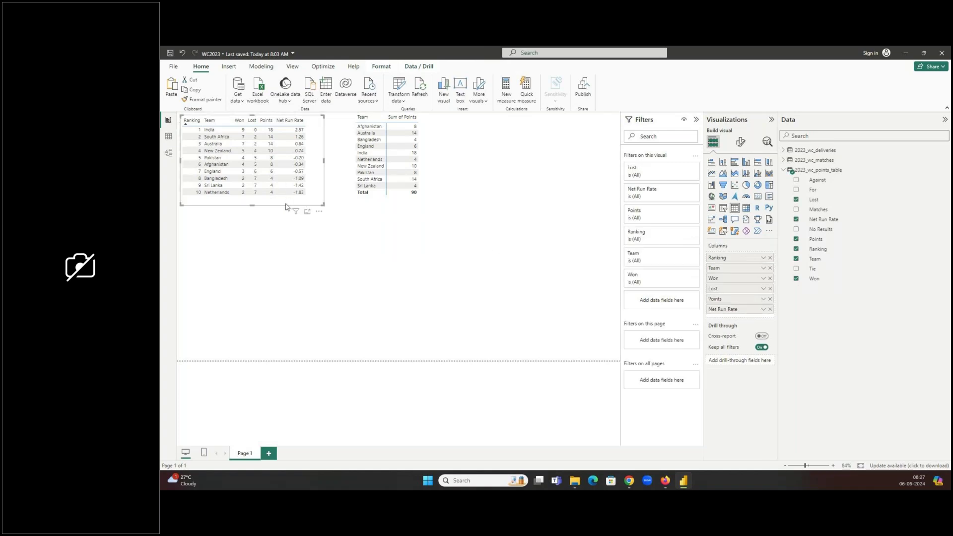
Step: Change the summarization of the matrix's Points value to Average
{"action": "left_click", "coordinate": [373, 209]}
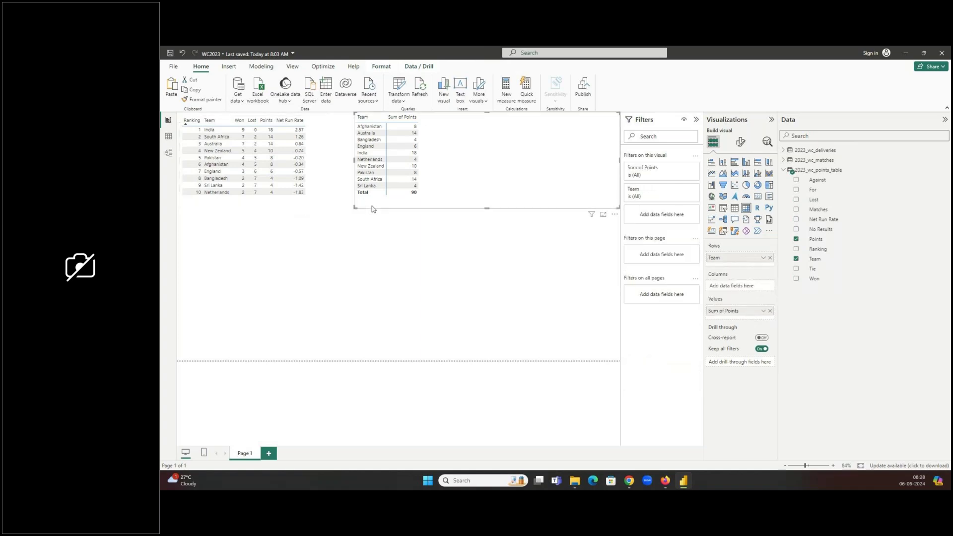
{"action": "left_click", "coordinate": [764, 311]}
{"action": "left_click", "coordinate": [788, 219]}
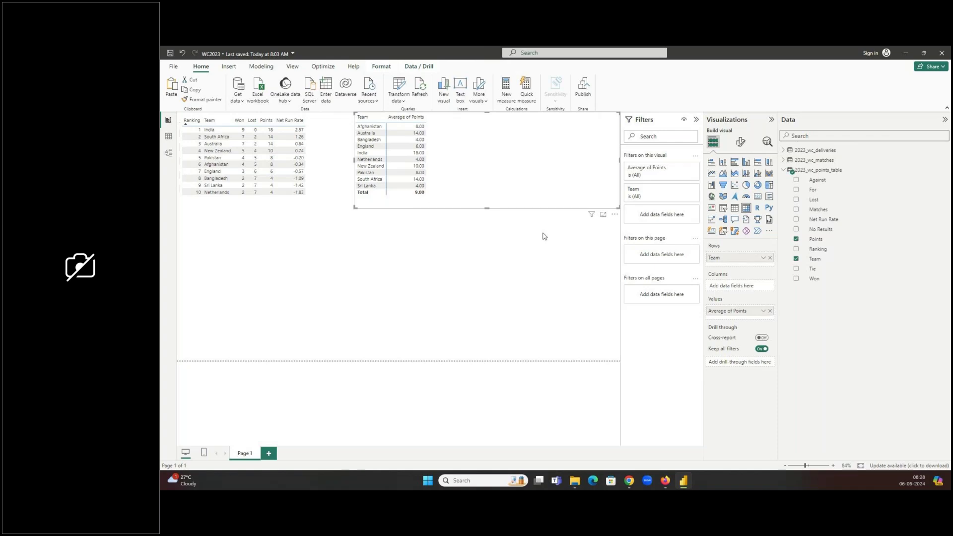
{"action": "left_click", "coordinate": [763, 311]}
{"action": "mouse_move", "coordinate": [804, 299]}
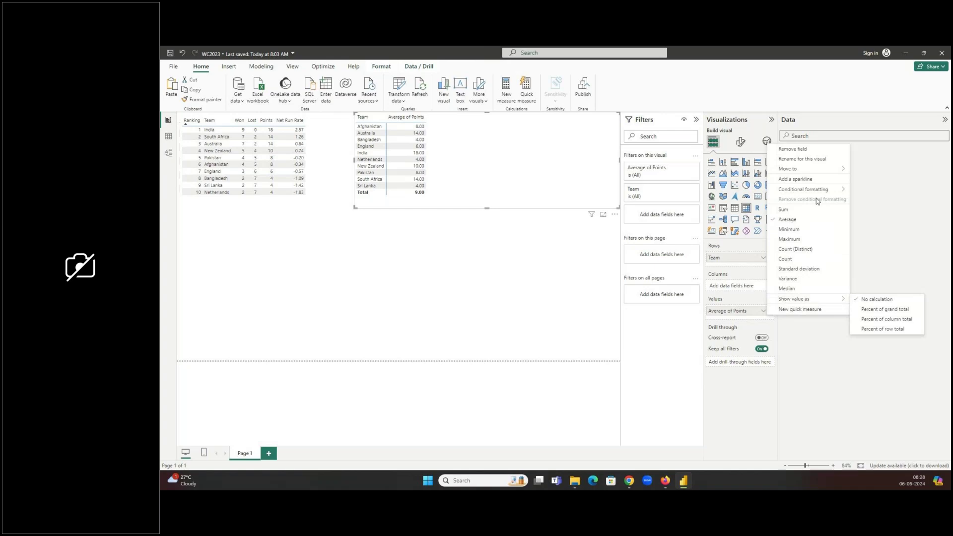
{"action": "left_click", "coordinate": [911, 190]}
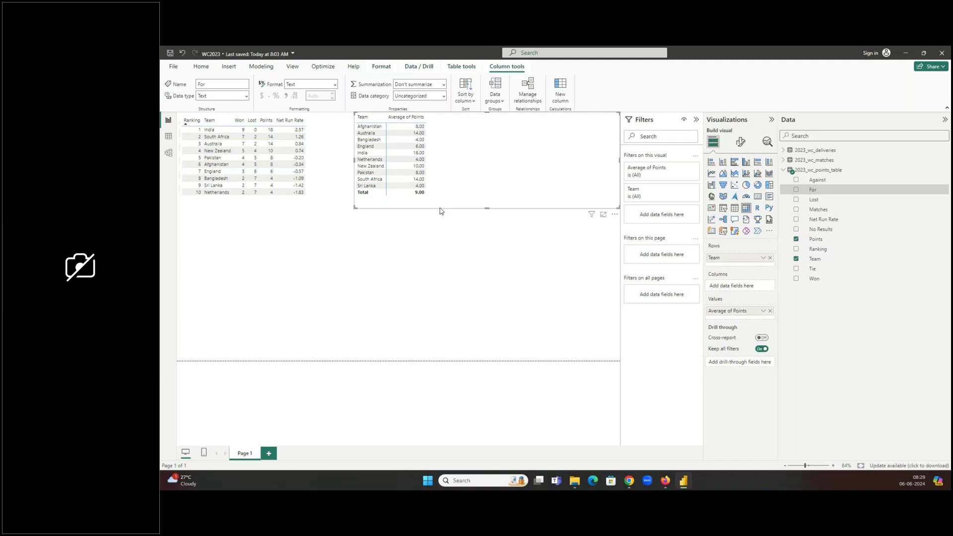
Step: Duplicate the standings table below the original and remove Net Run Rate, Points, Lost and Ranking from the copy
{"action": "left_click", "coordinate": [320, 208]}
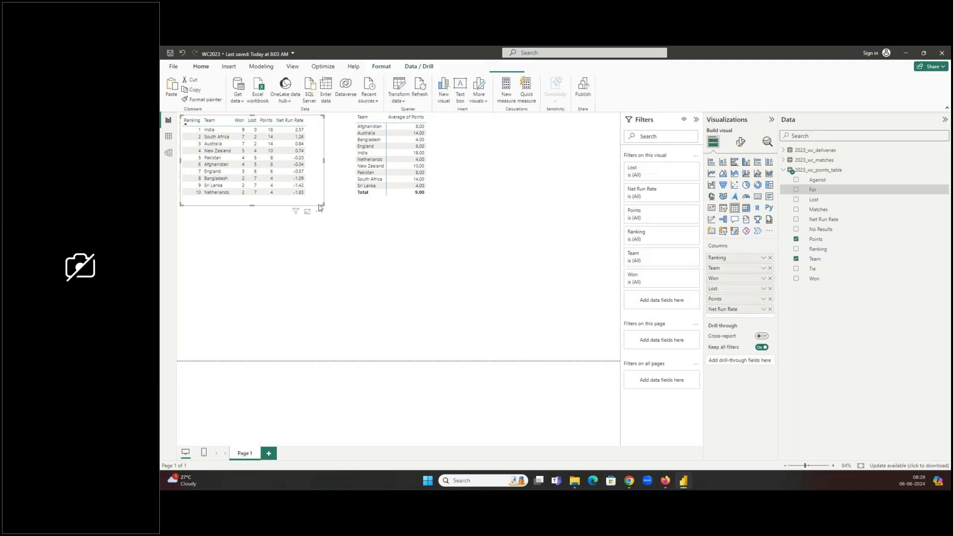
{"action": "left_click_drag", "start_coordinate": [317, 211], "coordinate": [316, 322]}
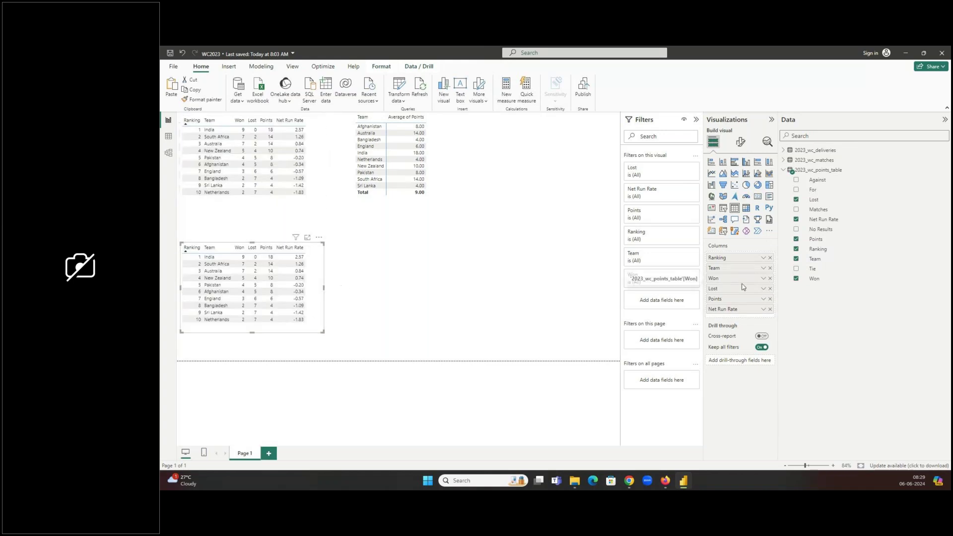
{"action": "left_click", "coordinate": [769, 309]}
{"action": "left_click", "coordinate": [770, 299]}
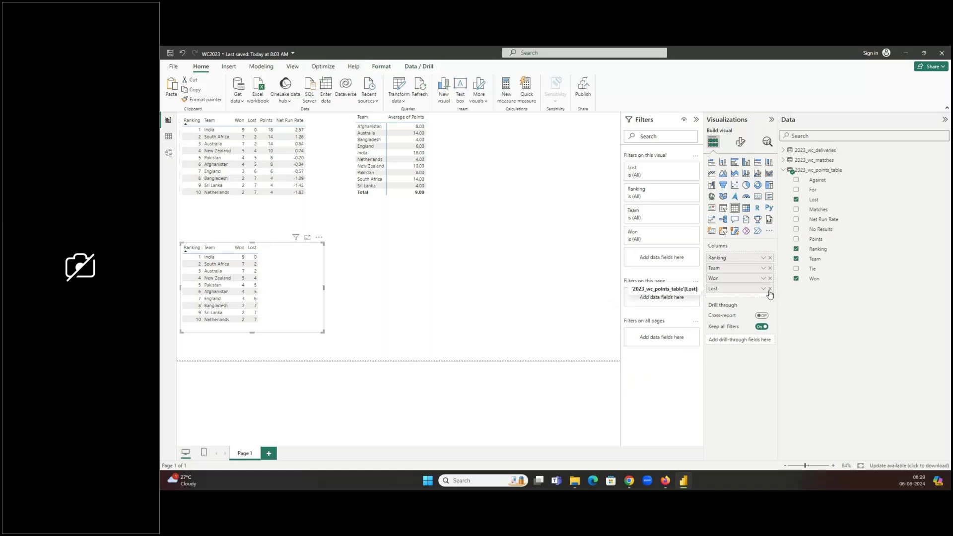
{"action": "left_click", "coordinate": [770, 291]}
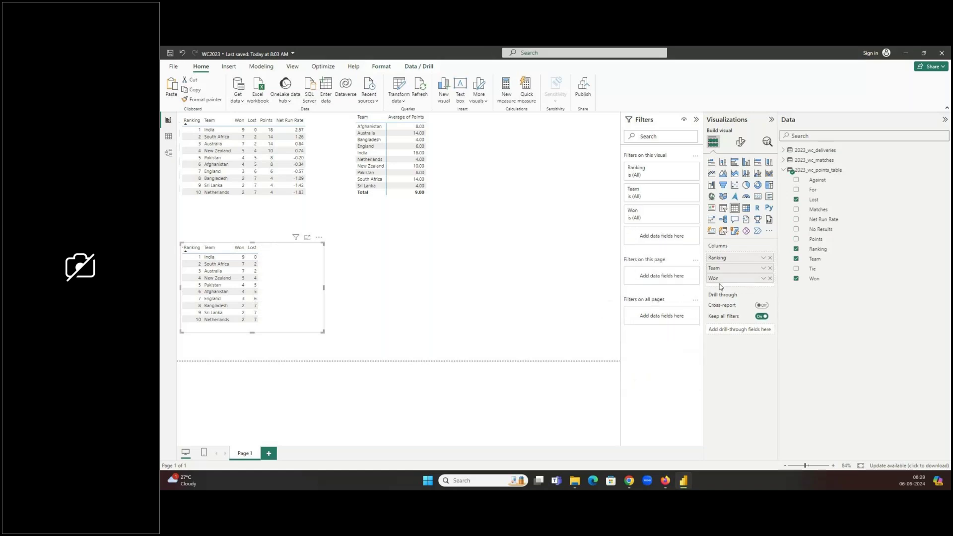
{"action": "left_click", "coordinate": [770, 258]}
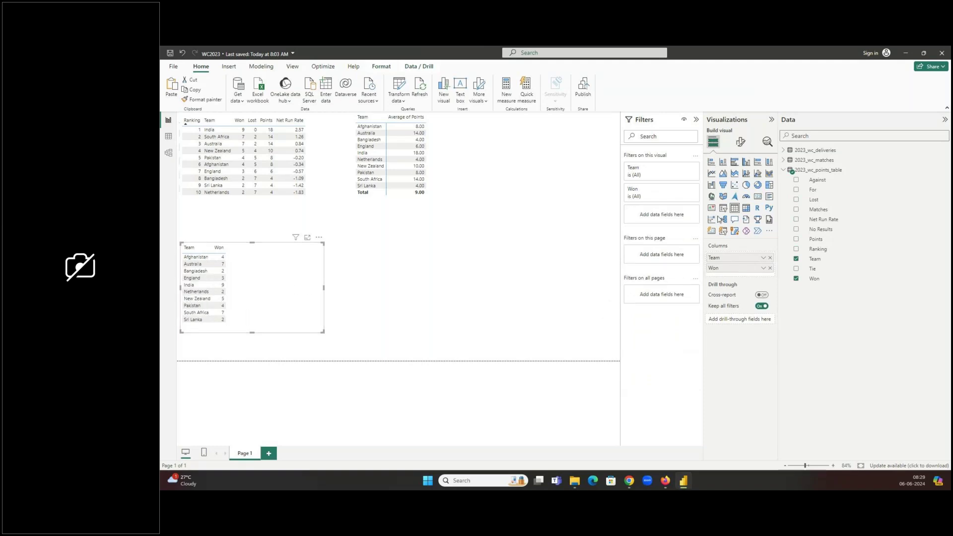
Step: Convert the copied Team and Won table to a clustered column chart and enlarge it below the two upper visuals
{"action": "left_click", "coordinate": [746, 162]}
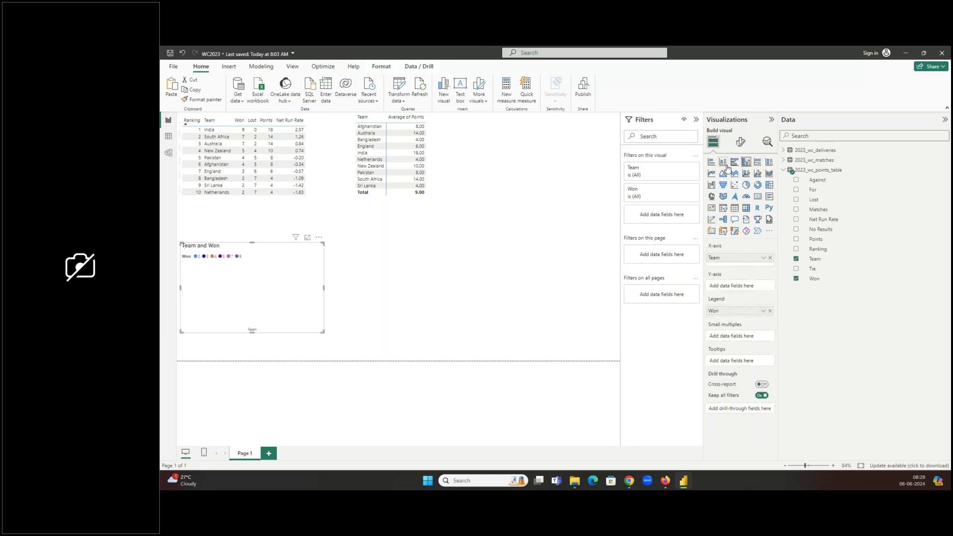
{"action": "left_click", "coordinate": [734, 163]}
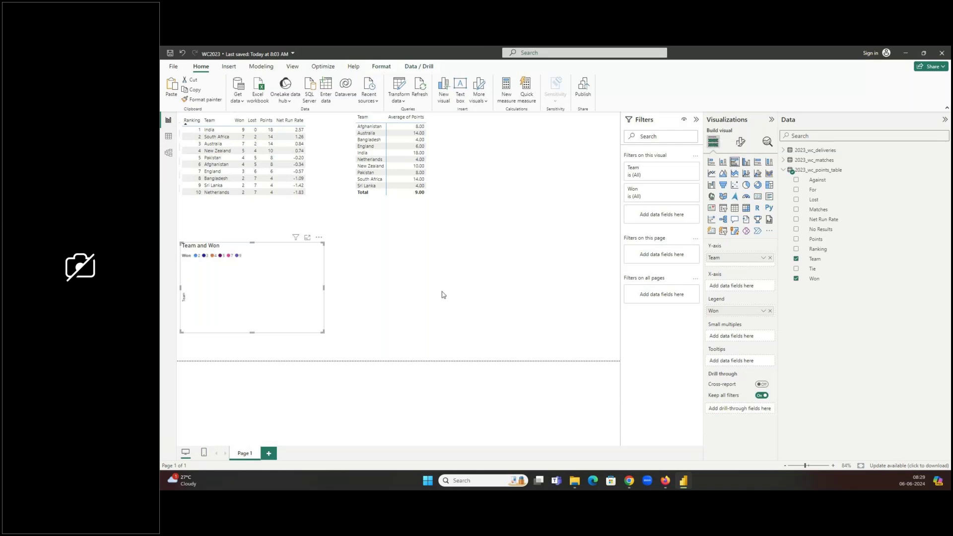
{"action": "left_click_drag", "start_coordinate": [325, 334], "coordinate": [419, 330]}
{"action": "mouse_move", "coordinate": [728, 261]}
{"action": "left_mouse_down"}
{"action": "mouse_move", "coordinate": [732, 294]}
{"action": "mouse_move", "coordinate": [729, 258]}
{"action": "left_mouse_up"}
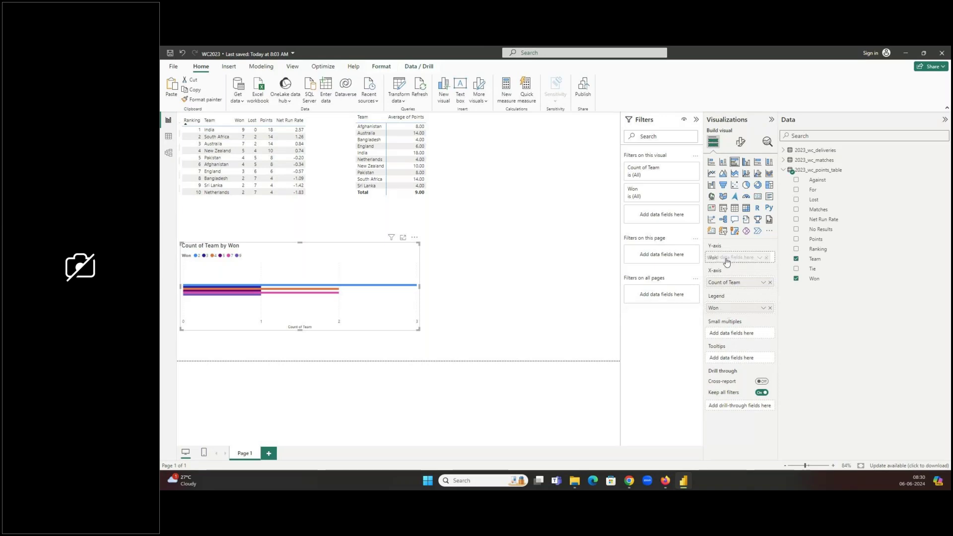
{"action": "left_click", "coordinate": [746, 162]}
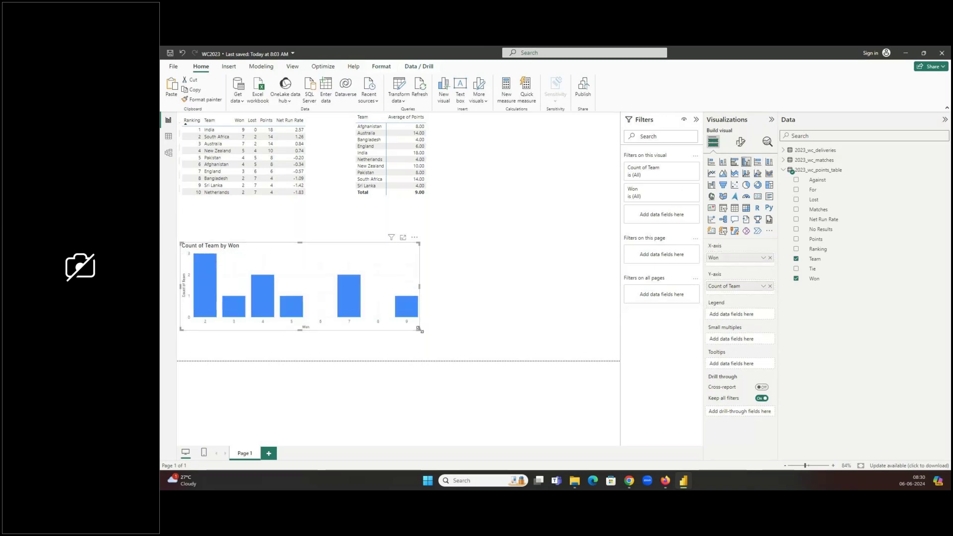
{"action": "left_click_drag", "start_coordinate": [421, 329], "coordinate": [501, 349]}
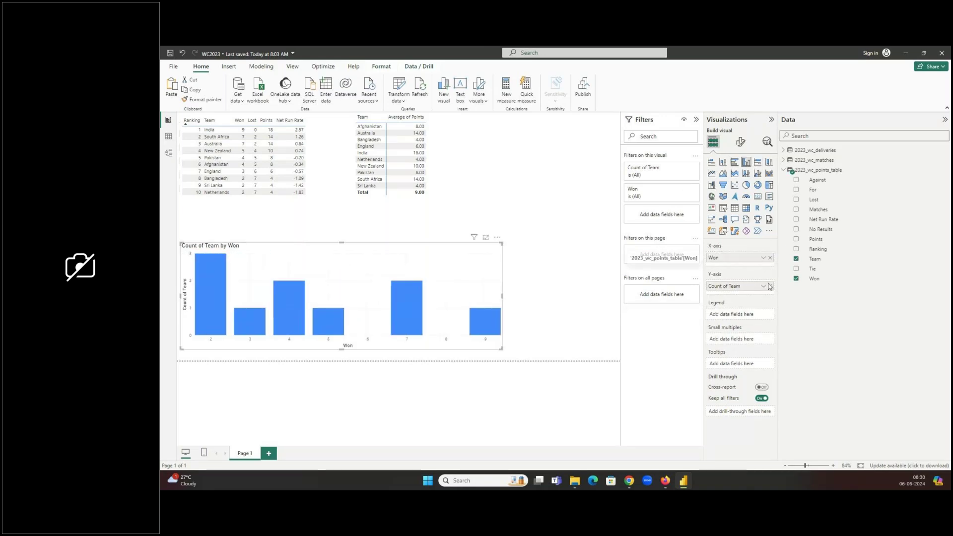
Step: Assign Team to the column chart's X-axis and Won to its Y-axis, and enlarge the chart to the page's bottom edge
{"action": "left_click", "coordinate": [763, 287]}
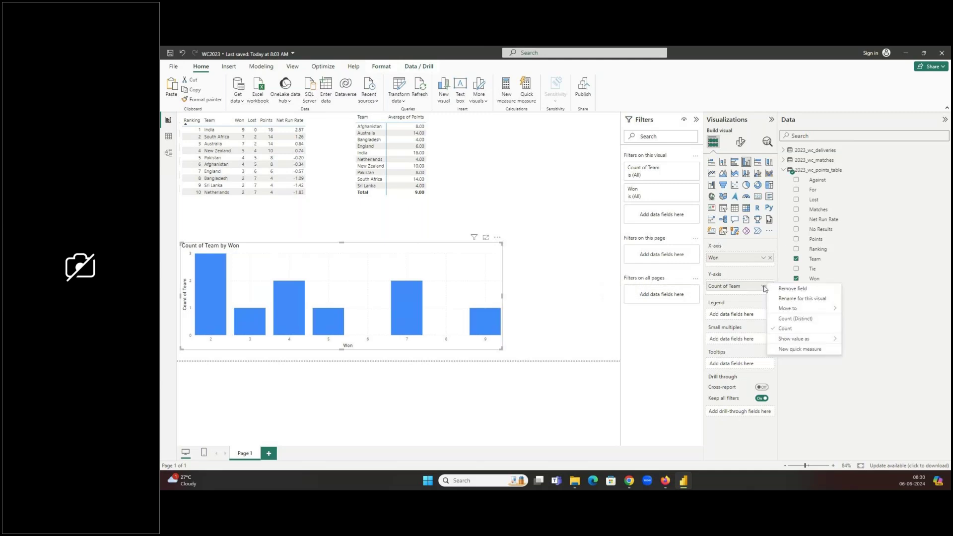
{"action": "left_click", "coordinate": [749, 296]}
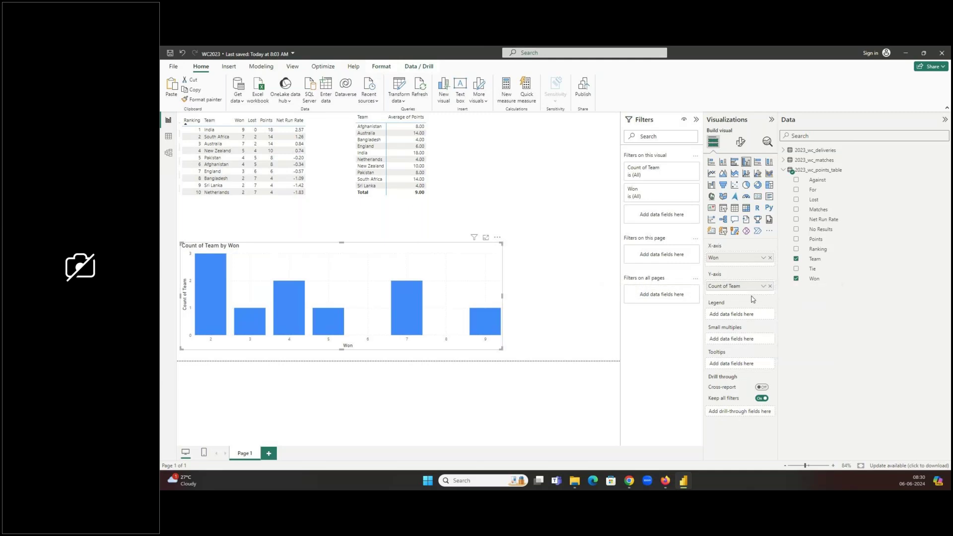
{"action": "left_click_drag", "start_coordinate": [729, 286], "coordinate": [723, 263]}
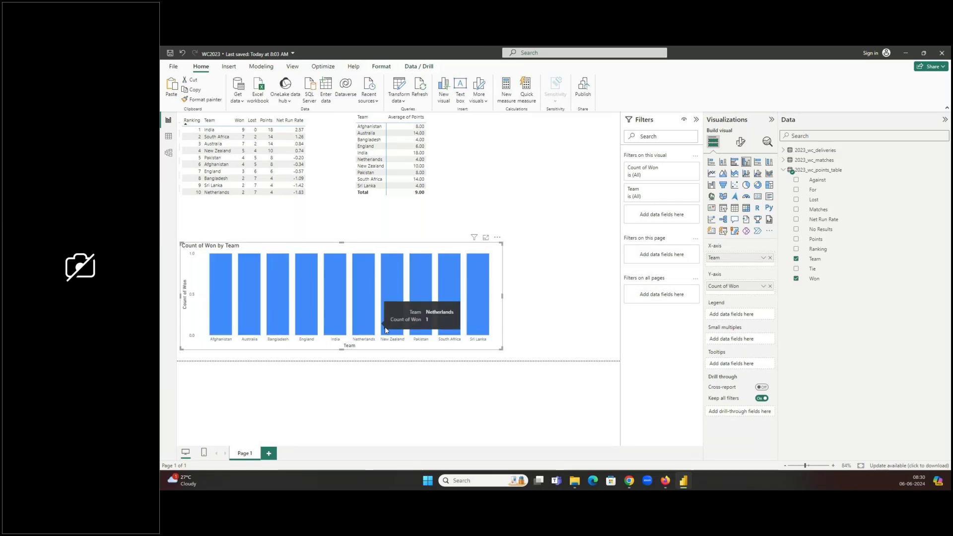
{"action": "left_click_drag", "start_coordinate": [501, 349], "coordinate": [532, 360]}
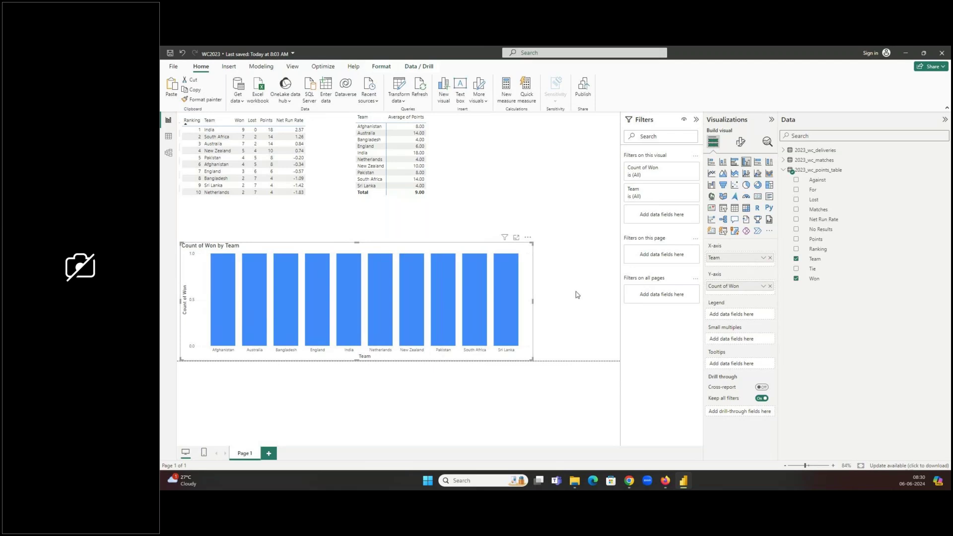
Step: Set the column chart's Won value to be summarized as Sum and inspect the leading teams' columns
{"action": "mouse_move", "coordinate": [290, 322]}
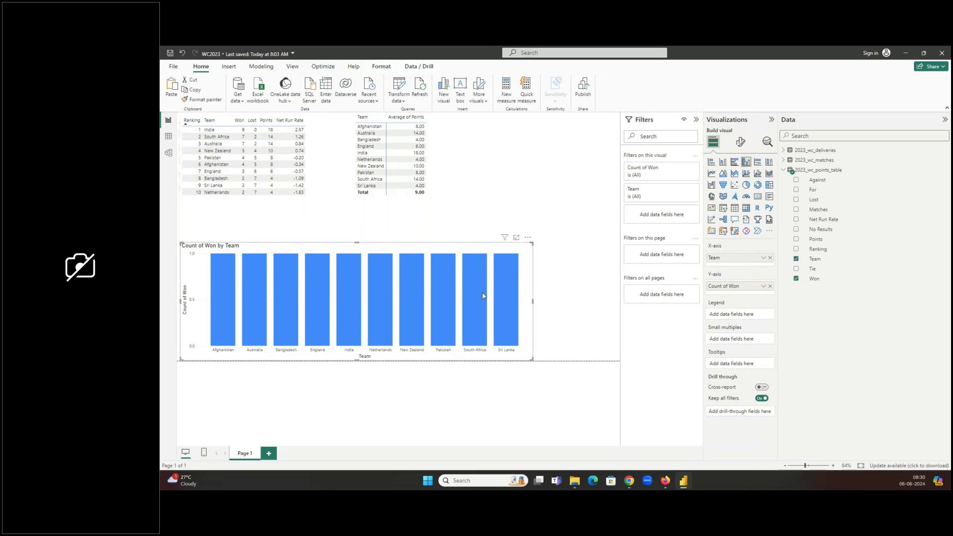
{"action": "left_click", "coordinate": [763, 287]}
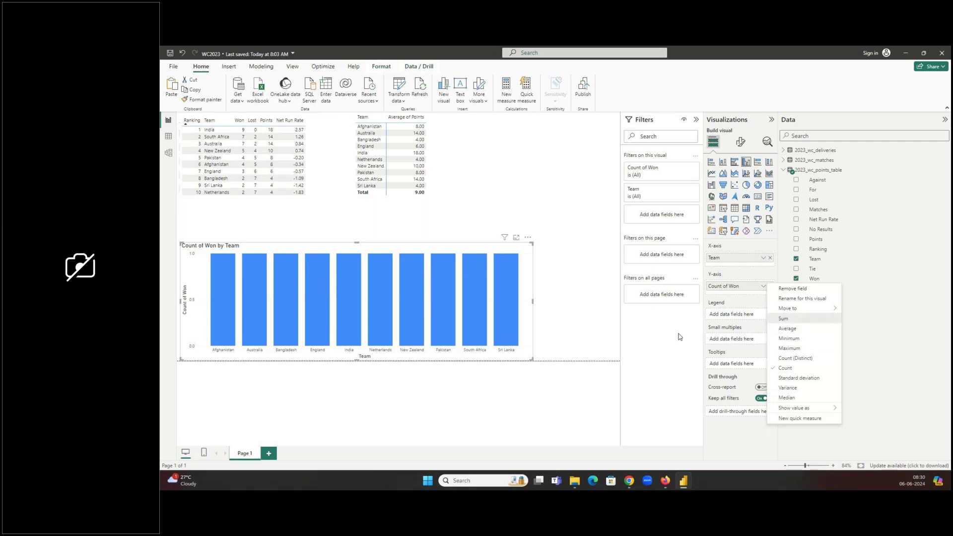
{"action": "left_click", "coordinate": [783, 320]}
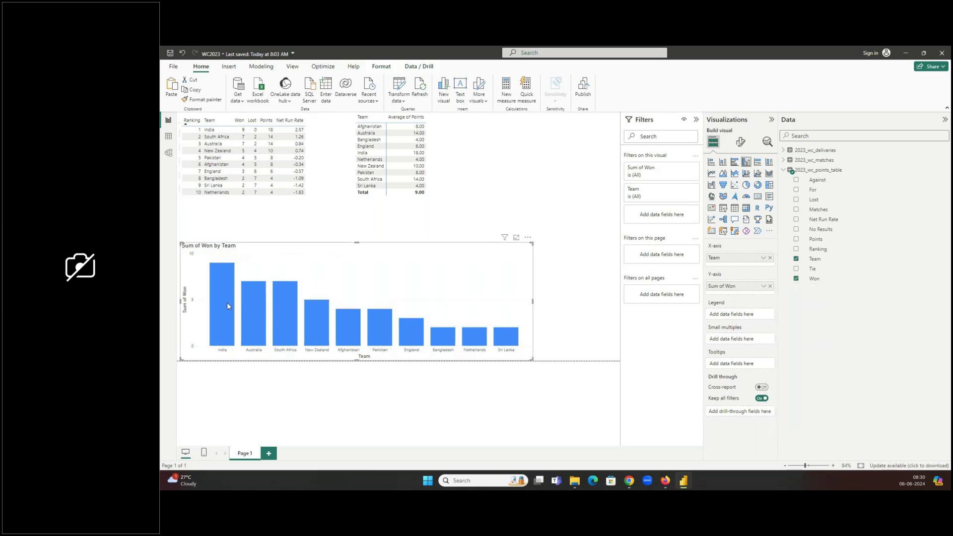
{"action": "mouse_move", "coordinate": [223, 275]}
{"action": "mouse_move", "coordinate": [250, 294]}
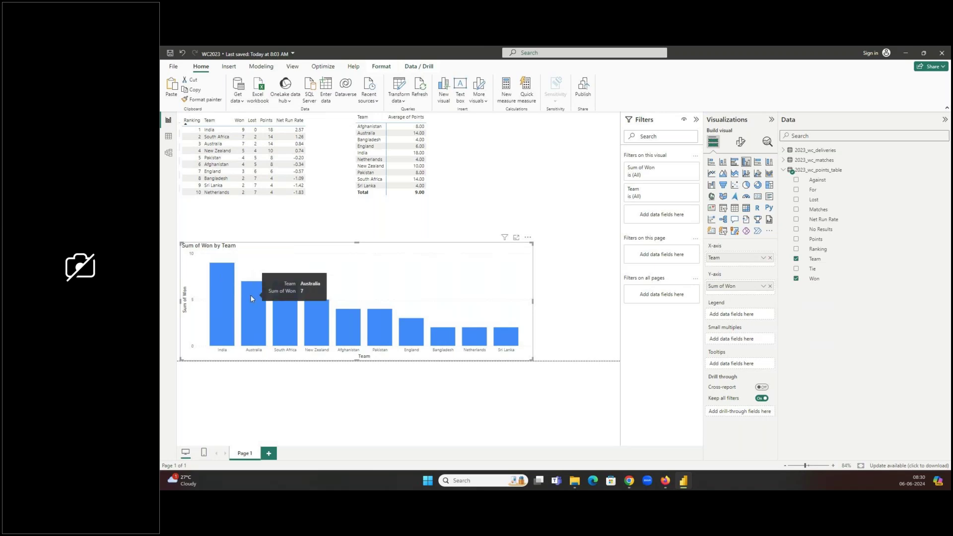
{"action": "mouse_move", "coordinate": [284, 301]}
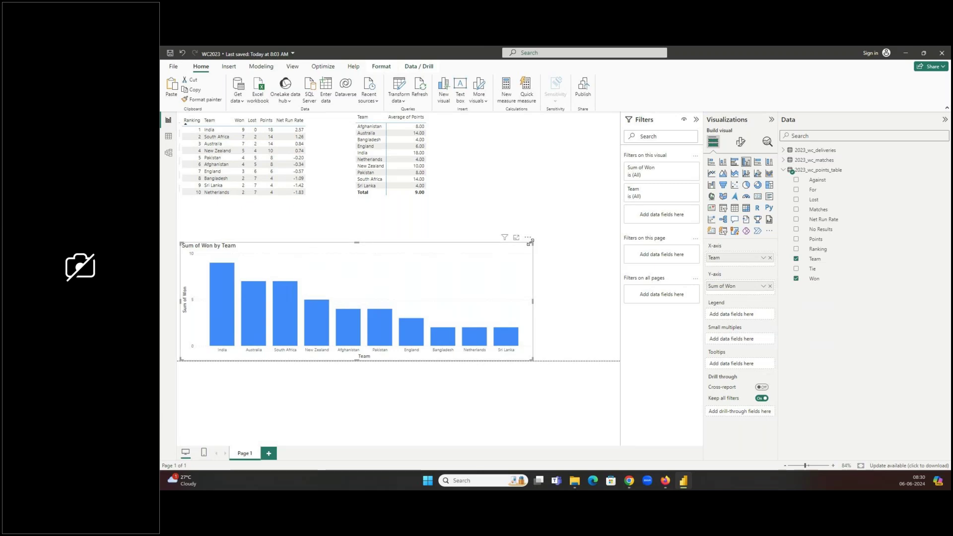
Step: Narrow the column chart from its right side and raise its top edge slightly
{"action": "left_click_drag", "start_coordinate": [530, 242], "coordinate": [402, 237]}
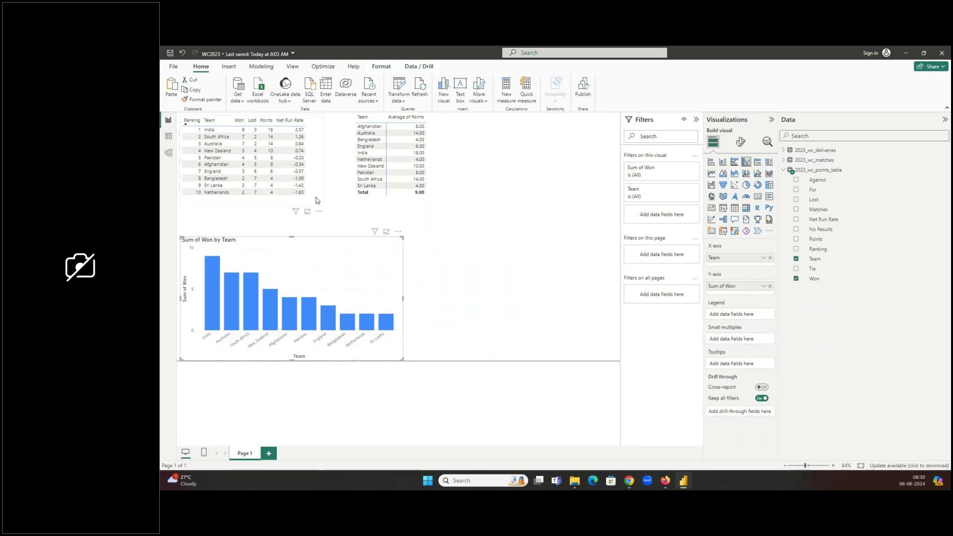
{"action": "left_click", "coordinate": [319, 198]}
{"action": "left_click", "coordinate": [321, 258]}
Step: Turn on data labels for the wins-by-team column chart and set their position to Inside end
{"action": "left_click", "coordinate": [740, 142]}
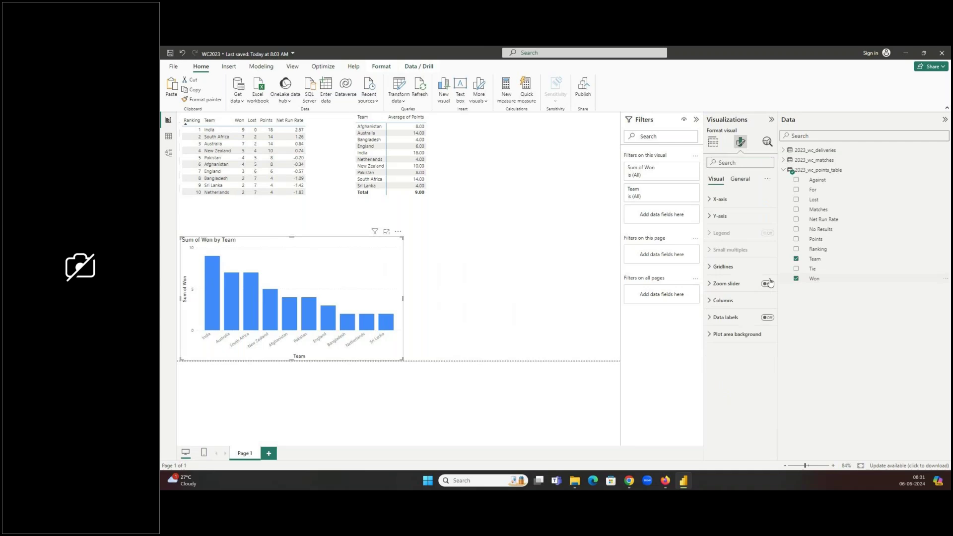
{"action": "left_click", "coordinate": [726, 318]}
{"action": "left_click", "coordinate": [772, 319]}
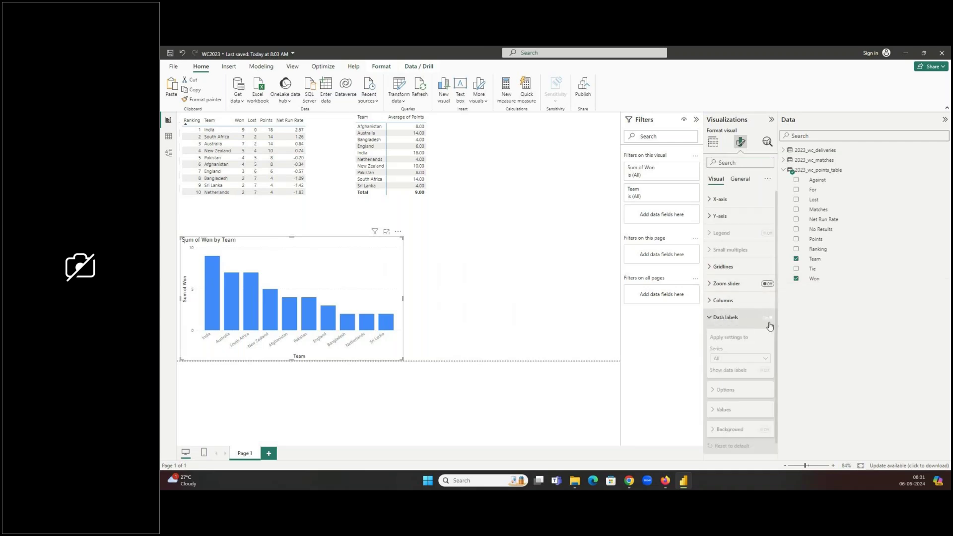
{"action": "scroll", "coordinate": [735, 387], "scroll_direction": "down", "scroll_amount": 1}
{"action": "left_click", "coordinate": [731, 379]}
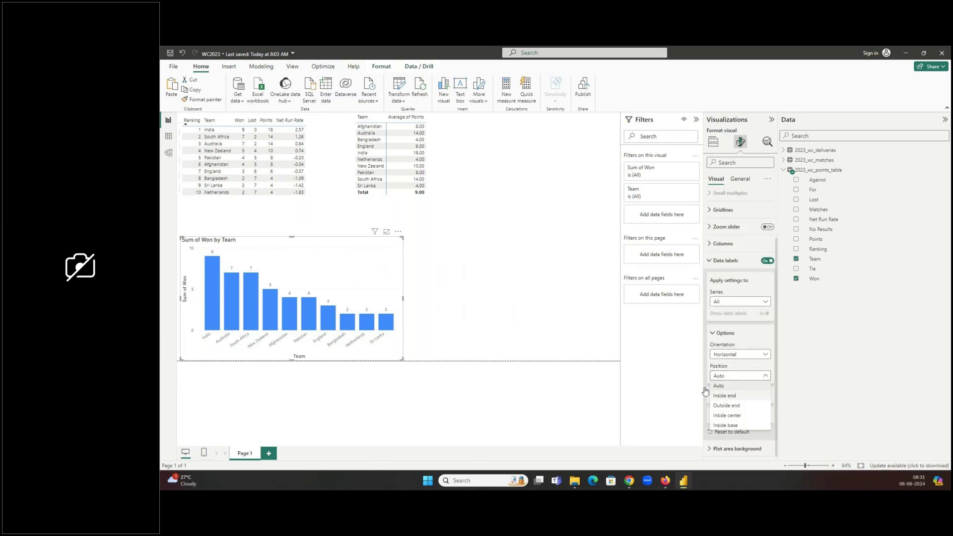
{"action": "left_click", "coordinate": [725, 395]}
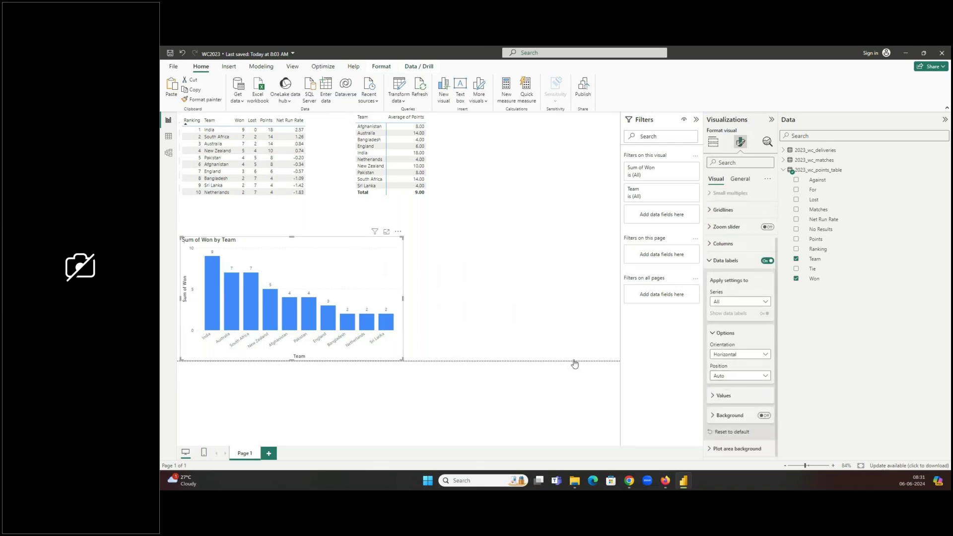
Step: Make the wins-by-team chart's data label values bold at font size 11, and slightly narrow the chart while raising its top edge
{"action": "left_click", "coordinate": [723, 395]}
{"action": "scroll", "coordinate": [754, 384], "scroll_direction": "down", "scroll_amount": 1}
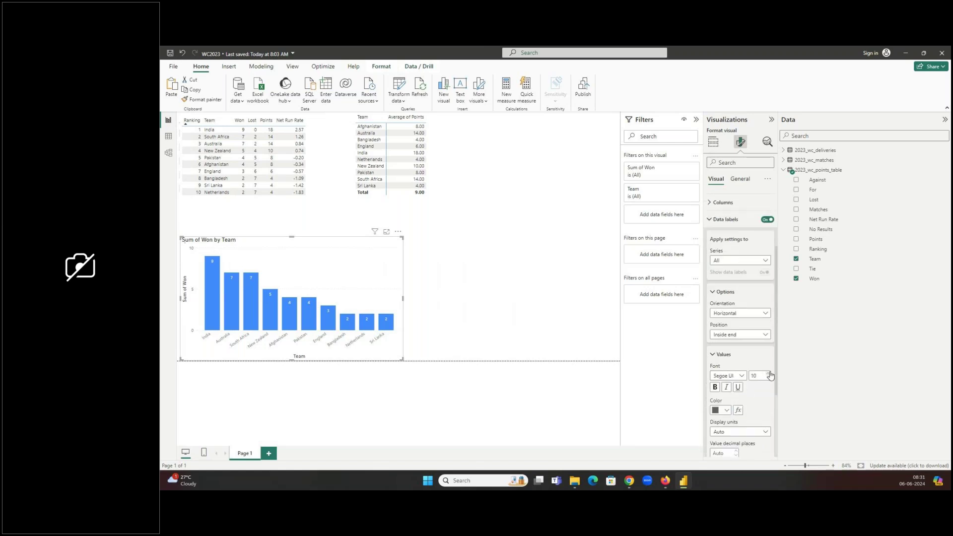
{"action": "left_click", "coordinate": [769, 373]}
{"action": "left_click", "coordinate": [715, 387]}
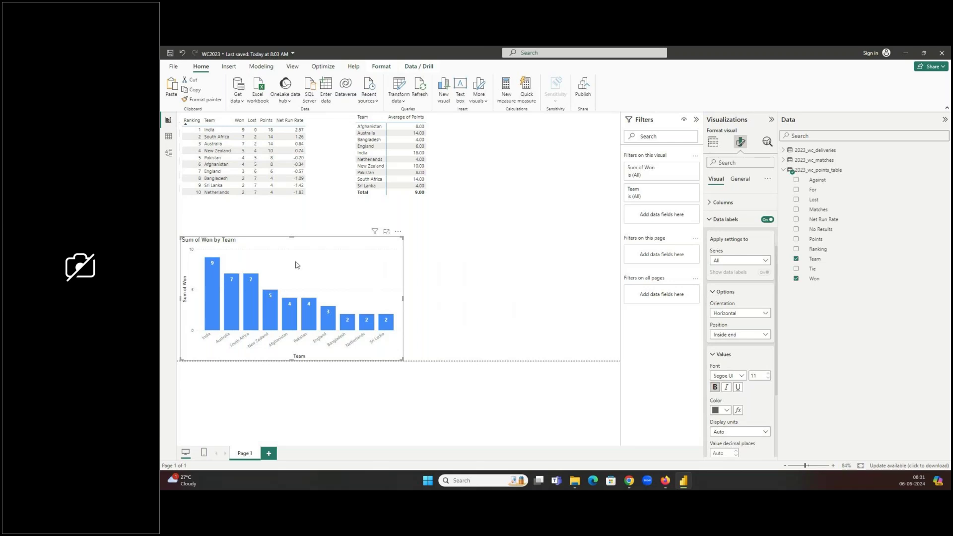
{"action": "left_click_drag", "start_coordinate": [403, 245], "coordinate": [397, 236]}
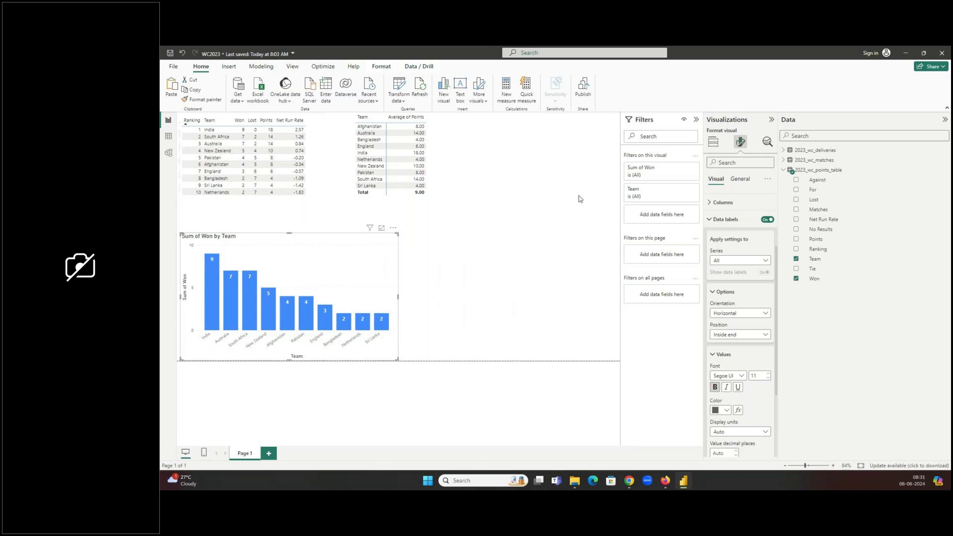
Step: Reselect the wins-by-team column chart, return to its field assignments and save the report
{"action": "left_click", "coordinate": [321, 180]}
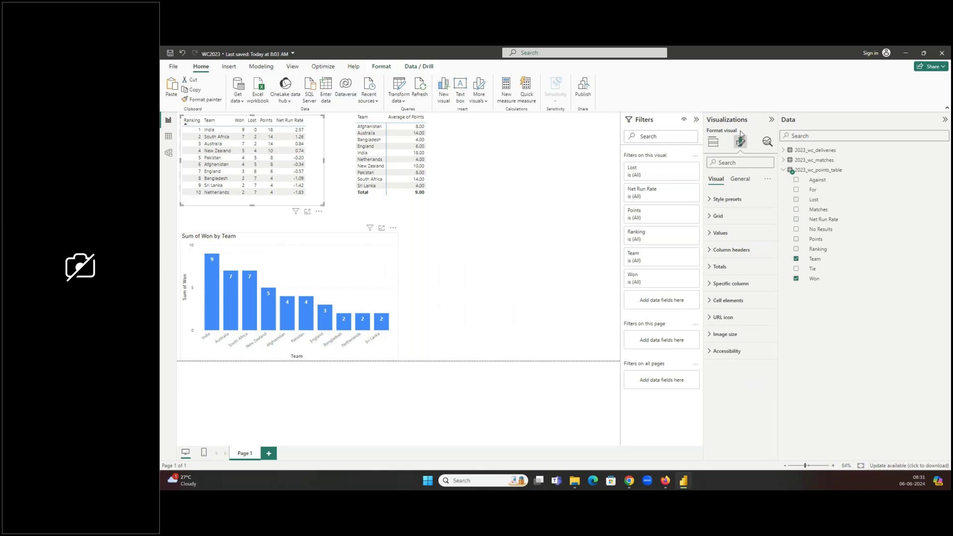
{"action": "left_click", "coordinate": [298, 278]}
{"action": "left_click", "coordinate": [713, 141]}
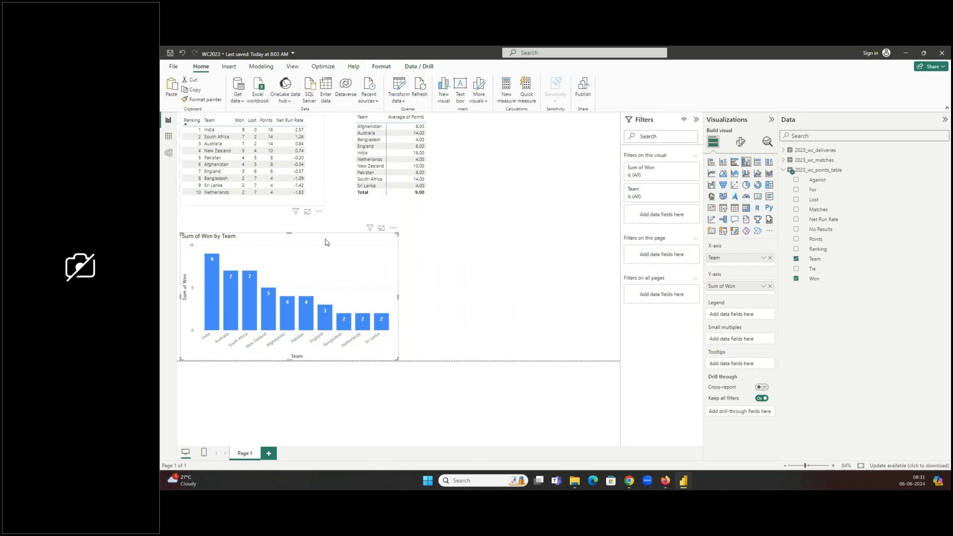
{"action": "key", "text": "ctrl+s"}
Step: Examine the 2023_wc_points_table and 2023_wc_deliveries queries in Power Query Editor, and close the editor
{"action": "left_click", "coordinate": [400, 88]}
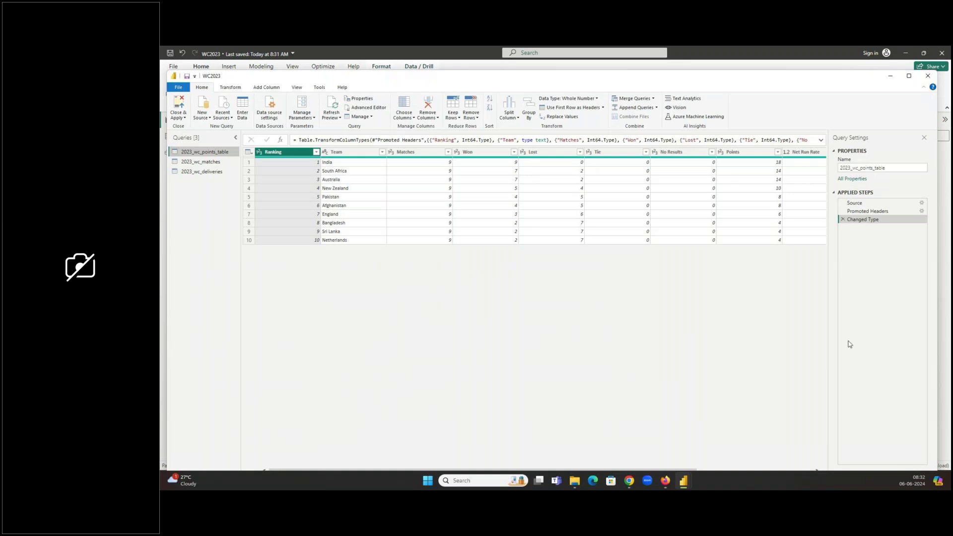
{"action": "left_click", "coordinate": [211, 172]}
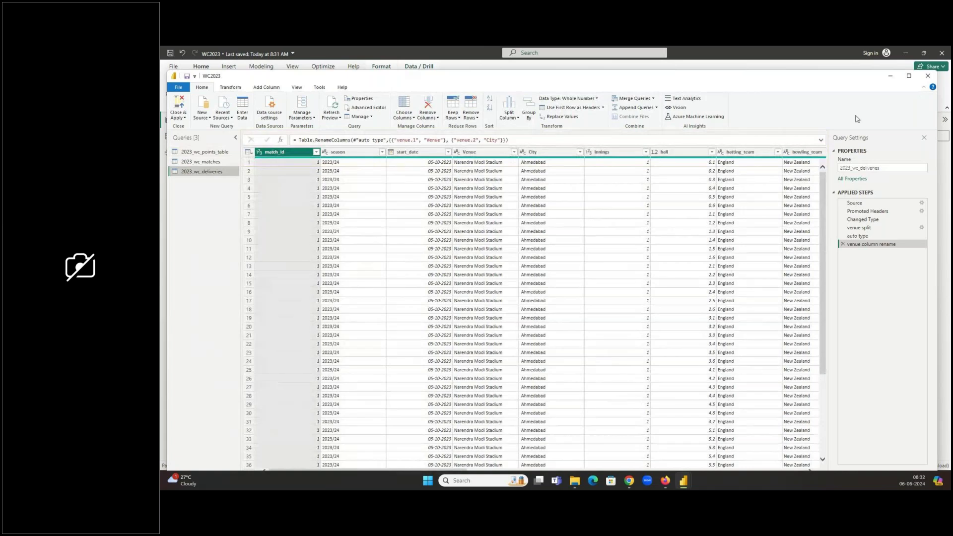
{"action": "left_click", "coordinate": [928, 76]}
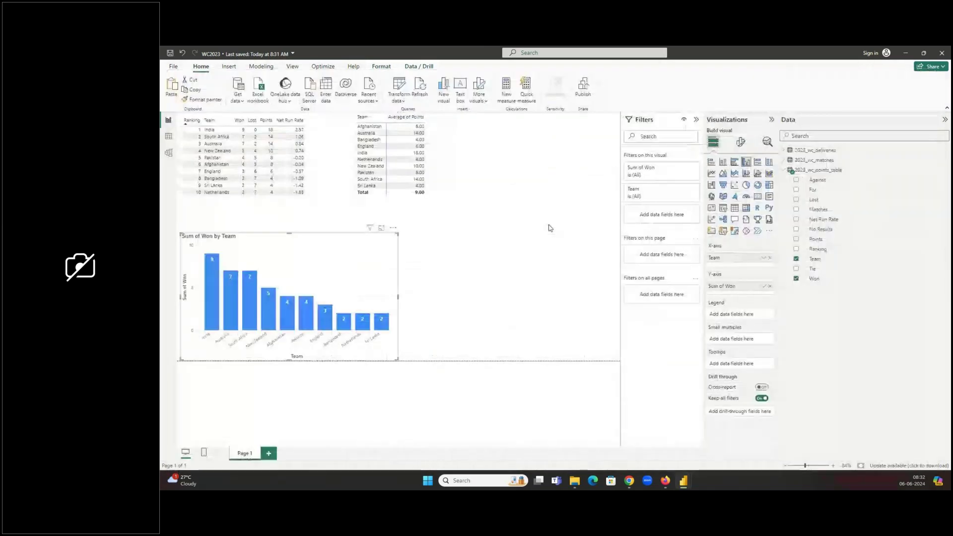
Step: Select the points-per-team matrix and save the report again
{"action": "left_click", "coordinate": [424, 206]}
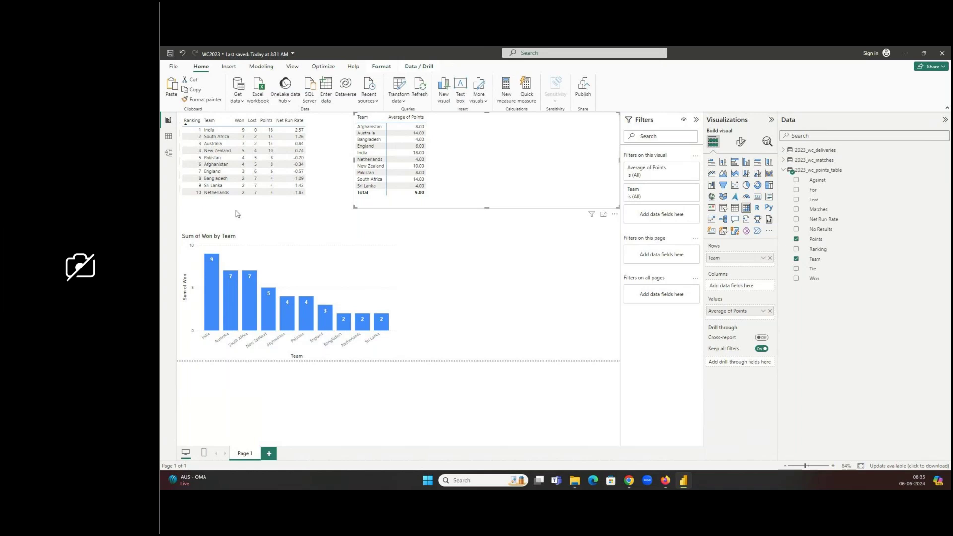
{"action": "left_click", "coordinate": [170, 53]}
Step: Switch to Notepad++ and look through the DAX formulas in Dax_Formulas_Complexitywise.d down to the end and back to the start
{"action": "left_click", "coordinate": [576, 480]}
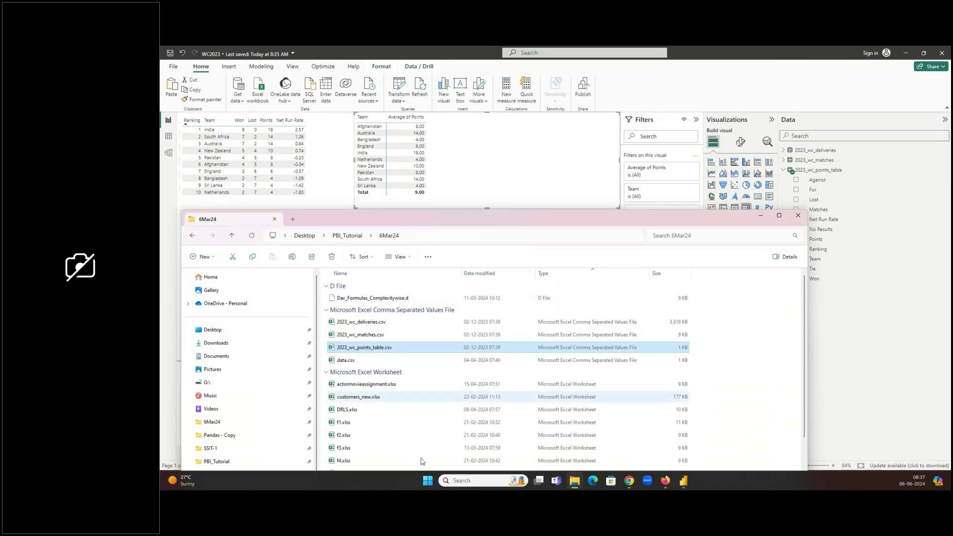
{"action": "left_click", "coordinate": [429, 481]}
{"action": "type", "text": "not"}
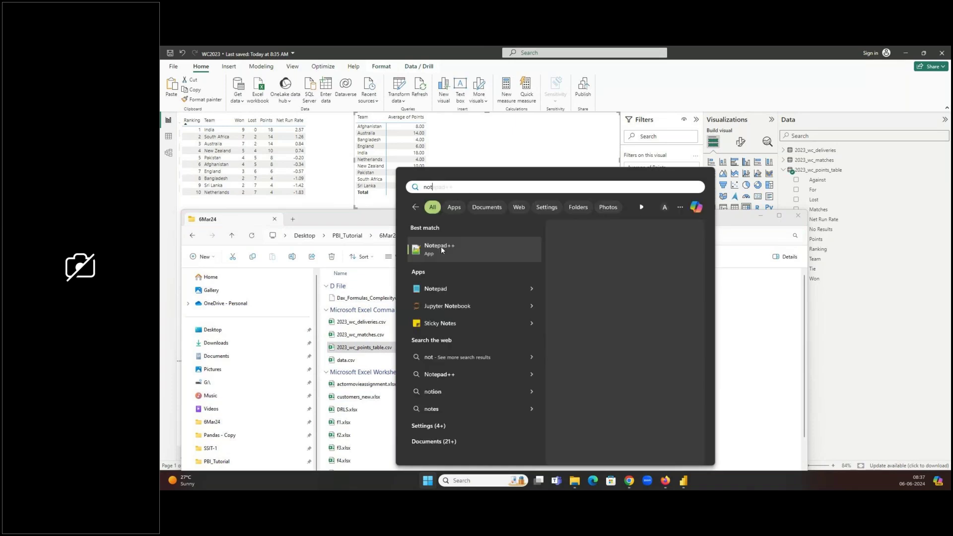
{"action": "left_click", "coordinate": [441, 249]}
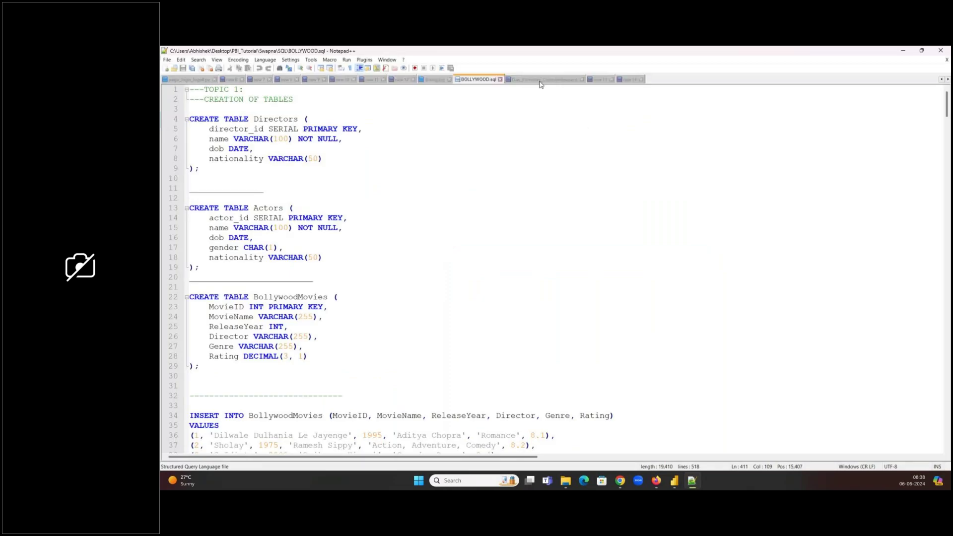
{"action": "left_click", "coordinate": [540, 80]}
{"action": "scroll", "coordinate": [244, 132], "scroll_direction": "up", "scroll_amount": 2}
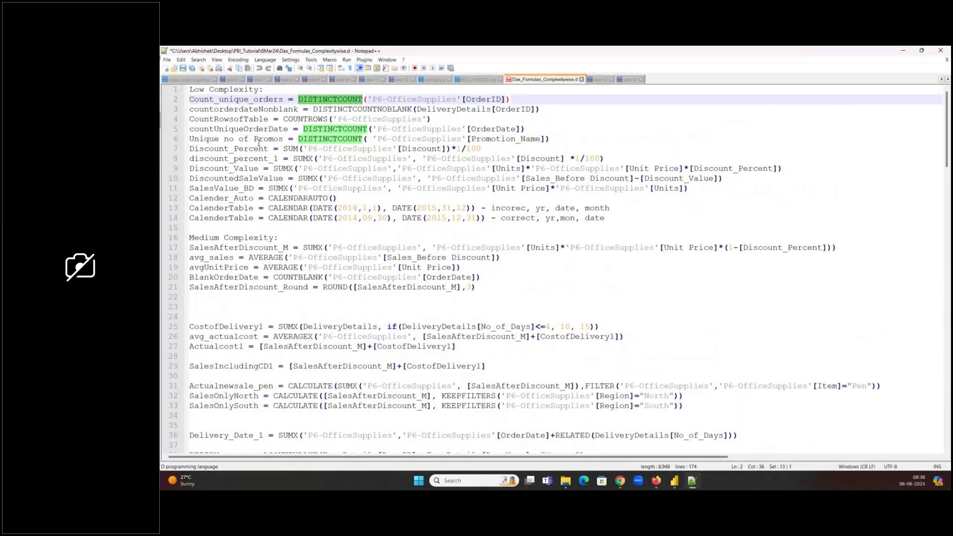
{"action": "scroll", "coordinate": [258, 144], "scroll_direction": "down", "scroll_amount": 20}
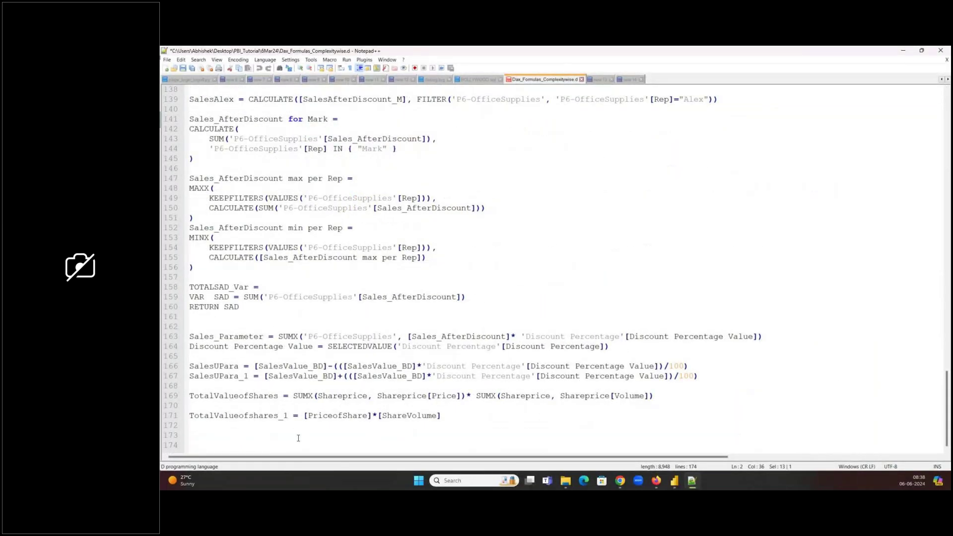
{"action": "left_click_drag", "start_coordinate": [945, 399], "coordinate": [939, 100]}
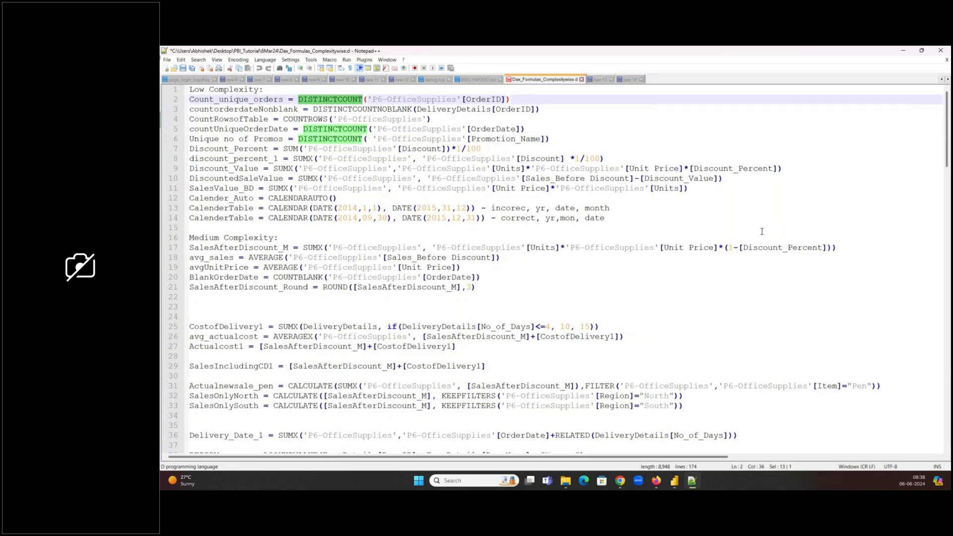
Step: Restore the Power BI window from full screen to a smaller size and switch back to the DAX formulas file in Notepad++
{"action": "key", "text": "alt+Tab"}
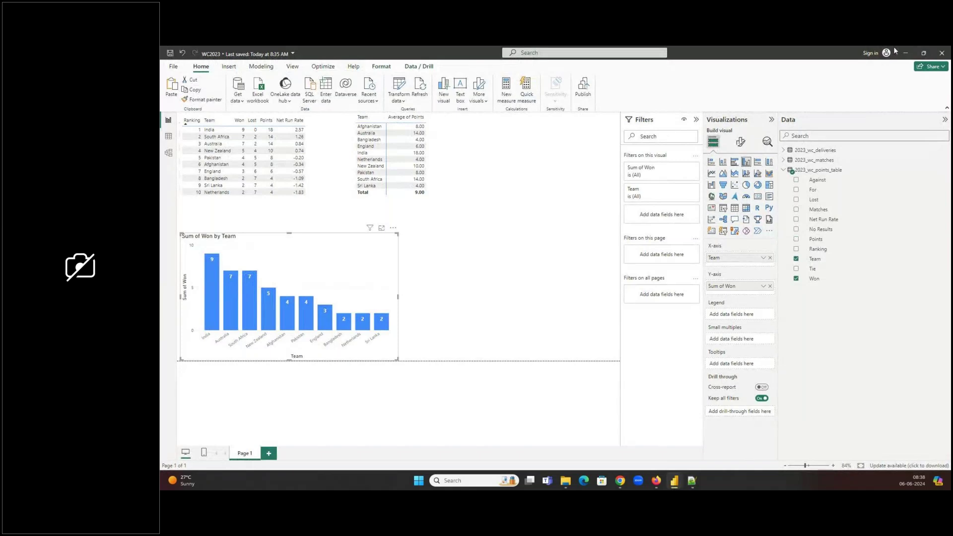
{"action": "left_click", "coordinate": [924, 53]}
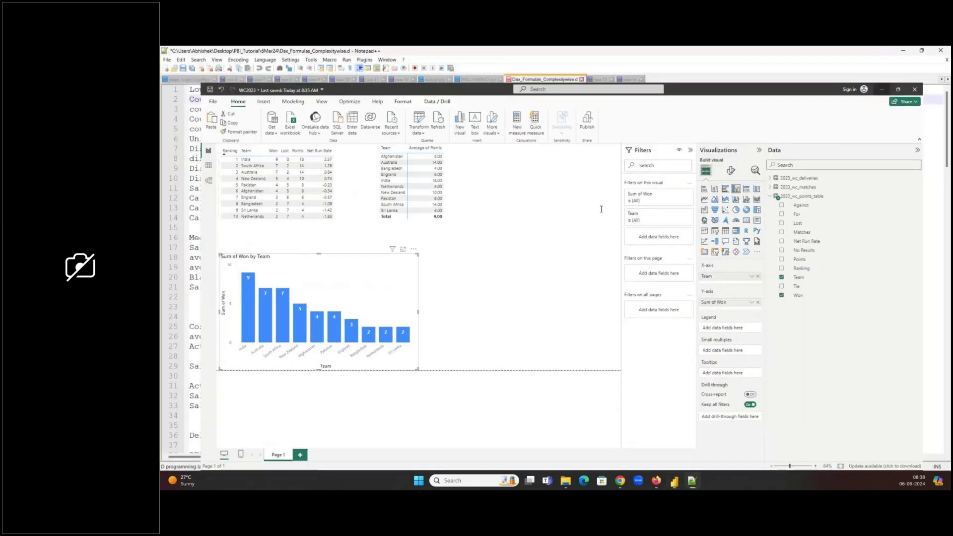
{"action": "key", "text": "alt+Tab"}
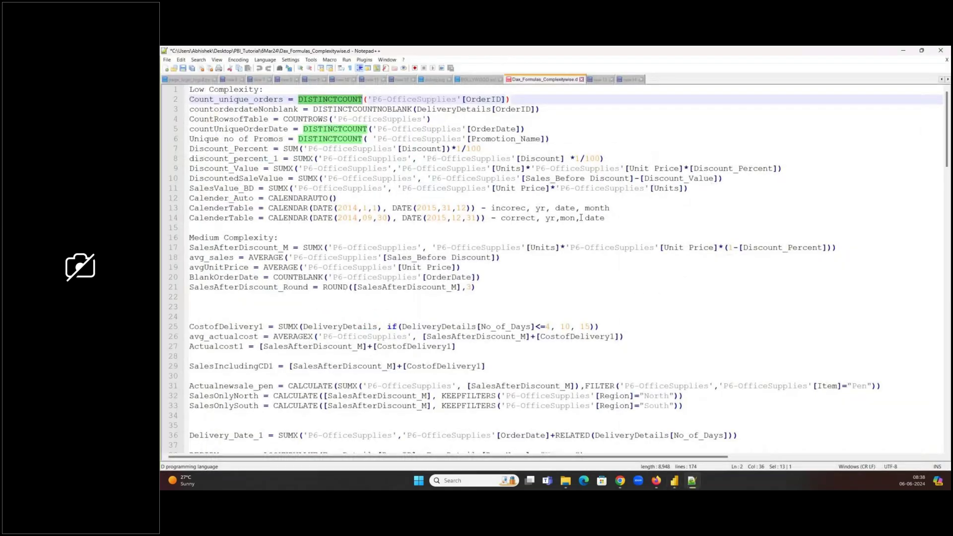